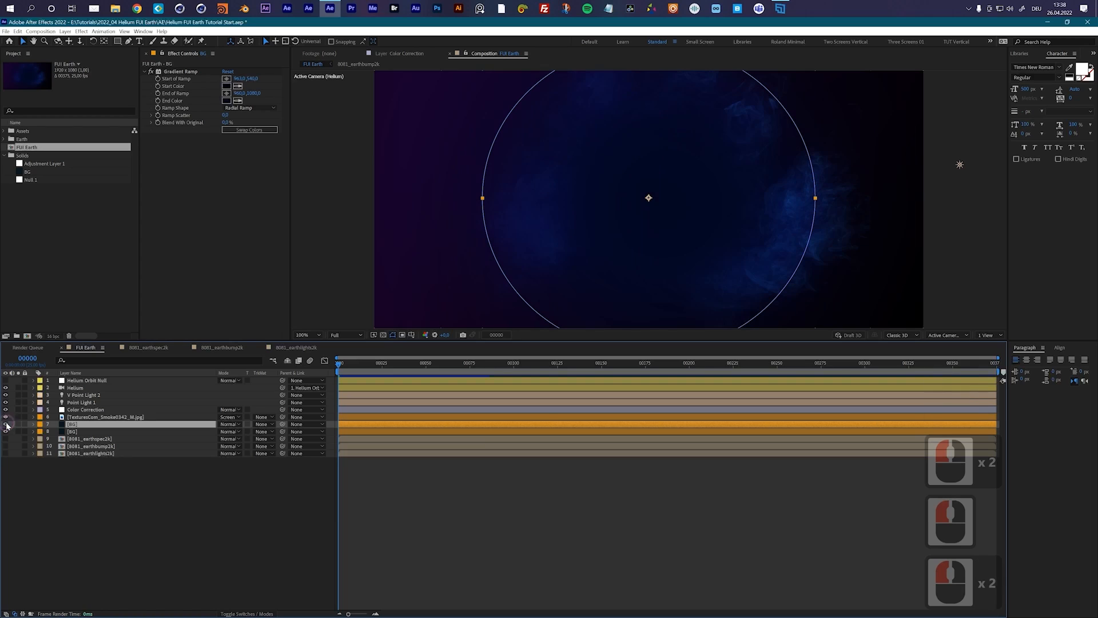
# - Examine the FUI Earth composition's smoke texture, Color Correction, point light, Helium camera and Helium Orbit Null layers, toggling the smoke's visibility
pyautogui.click(74, 417)
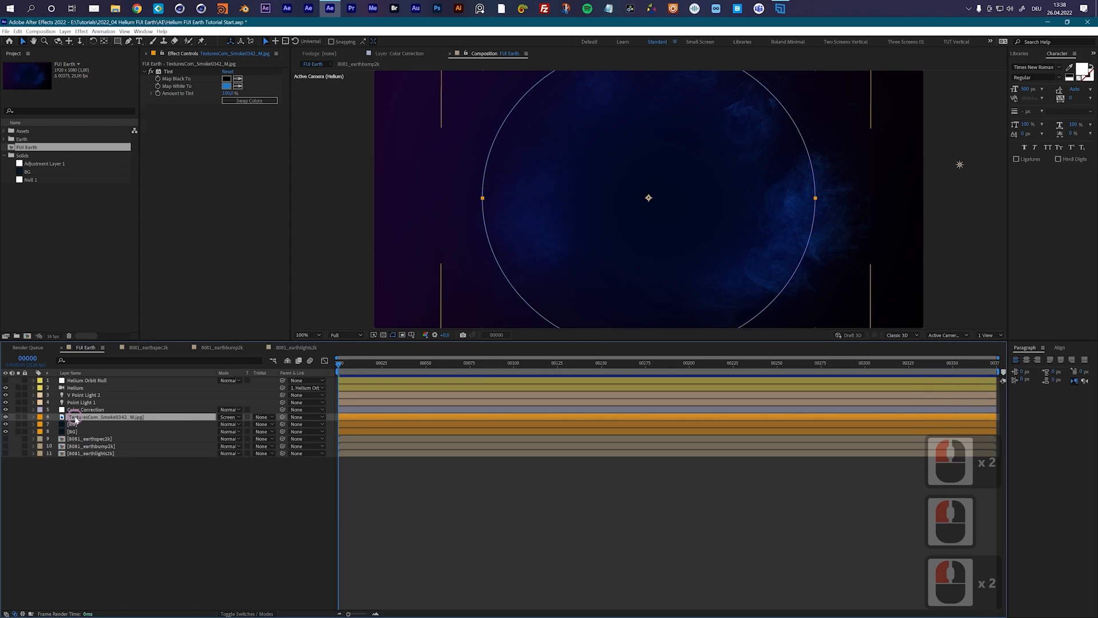
pyautogui.click(6, 417)
pyautogui.click(5, 417)
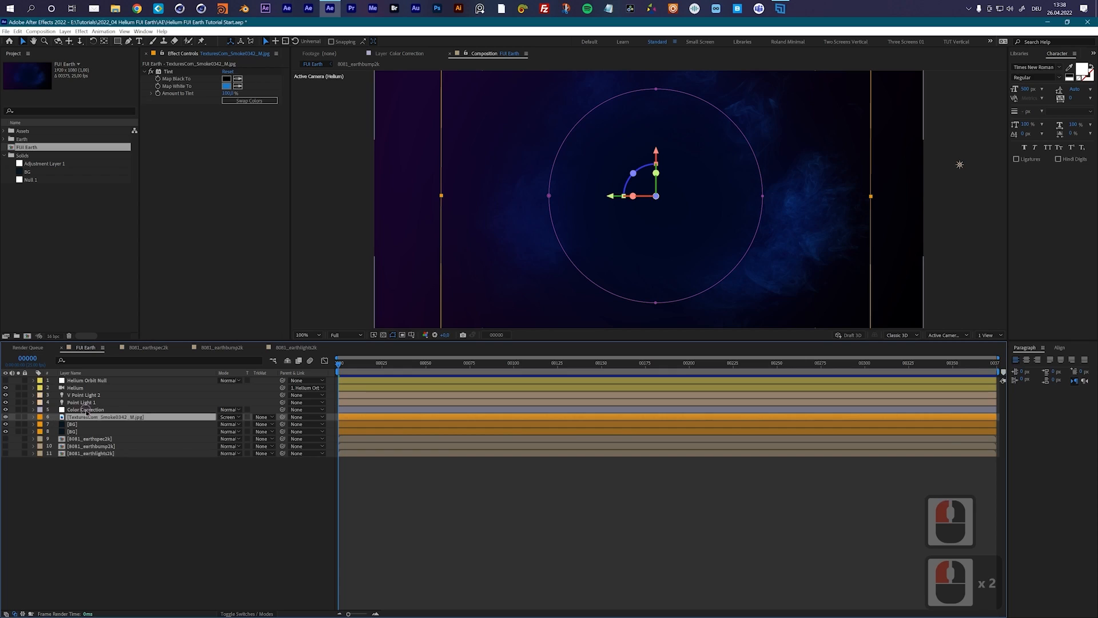
pyautogui.click(61, 412)
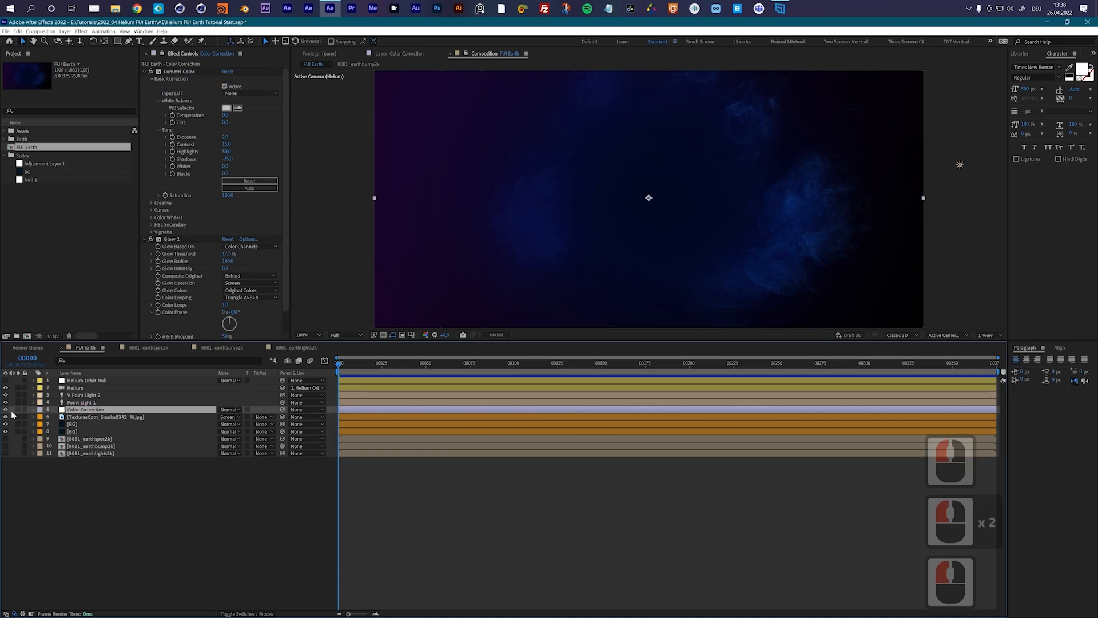
pyautogui.click(75, 403)
pyautogui.click(84, 395)
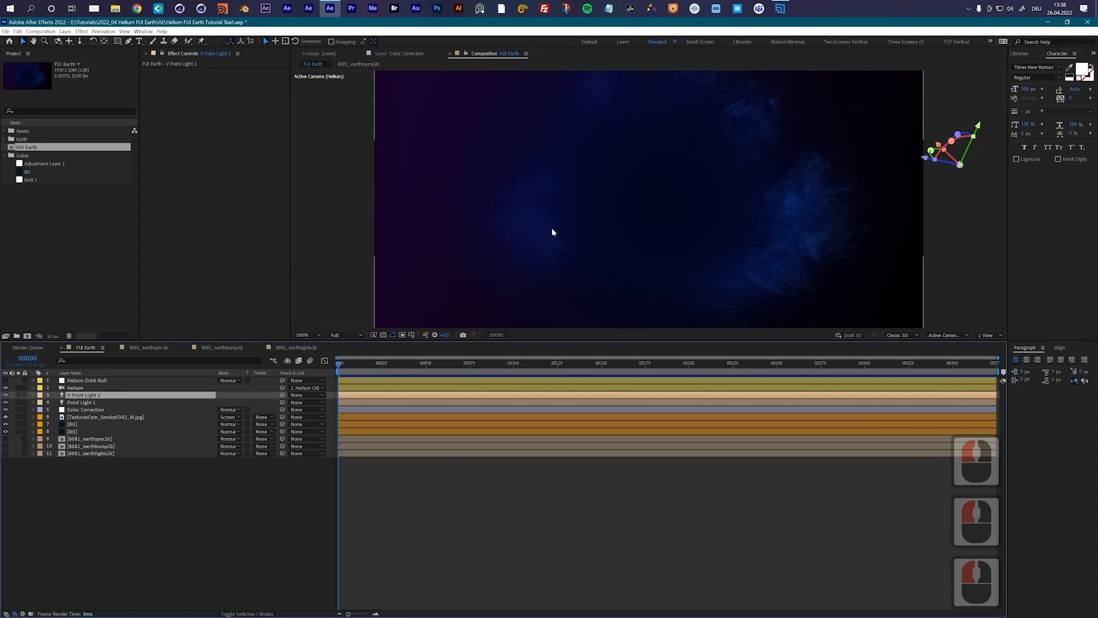
pyautogui.scroll(-2, 551, 228)
pyautogui.click(90, 403)
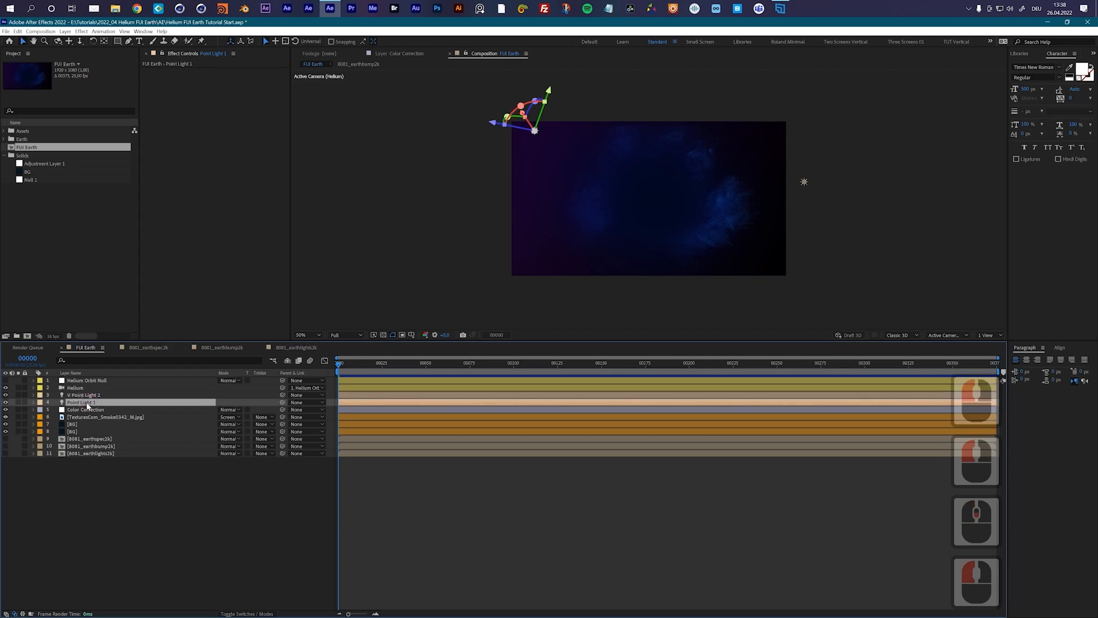
pyautogui.click(77, 389)
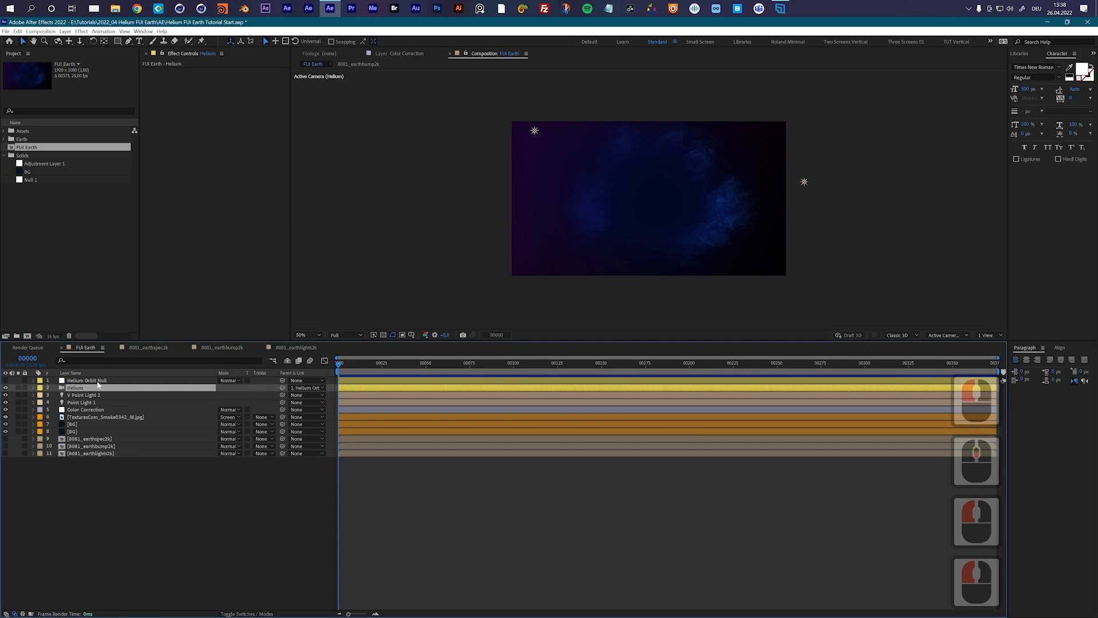
pyautogui.click(87, 382)
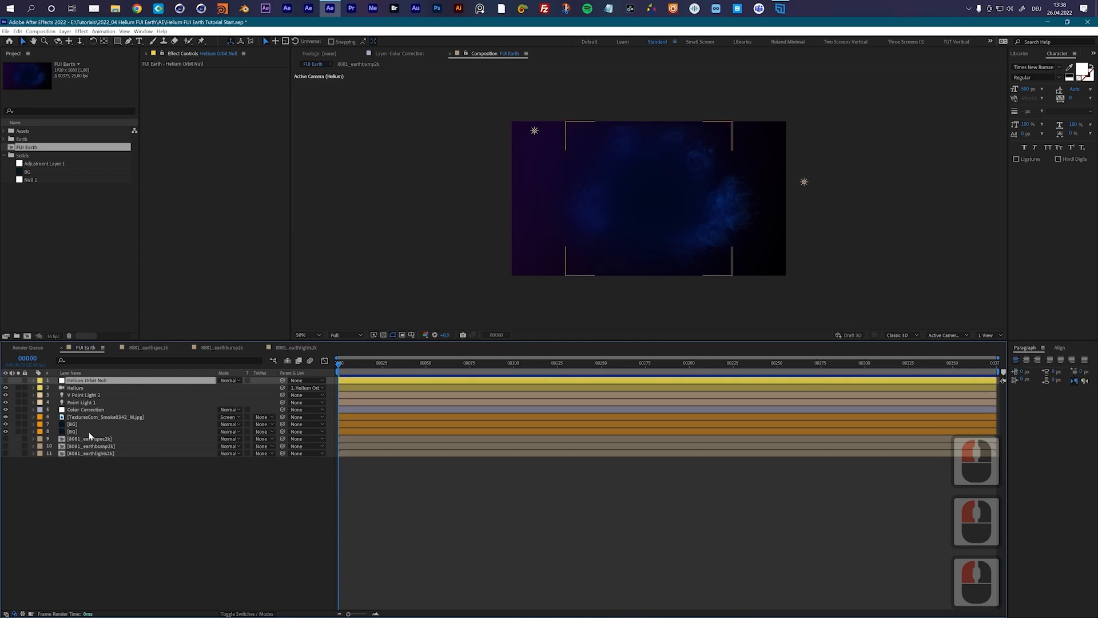
# - Review the 8081_earthspec2k, 8081_earthbump2k and 8081_earthlights2k map compositions, ending back in the FUI Earth composition
pyautogui.click(156, 348)
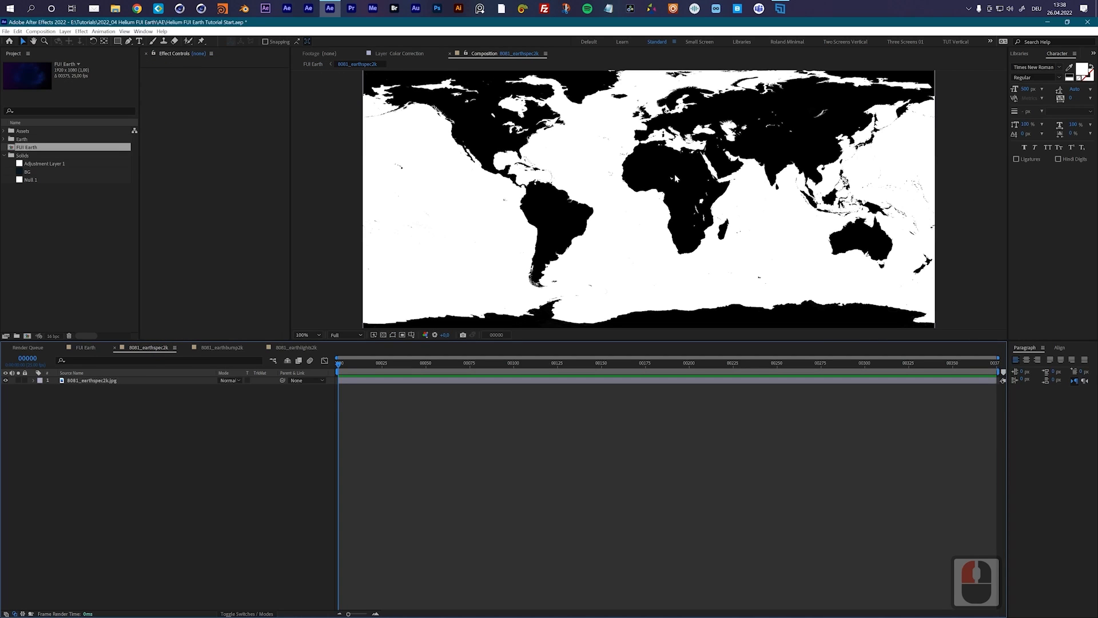
pyautogui.click(218, 350)
pyautogui.click(296, 347)
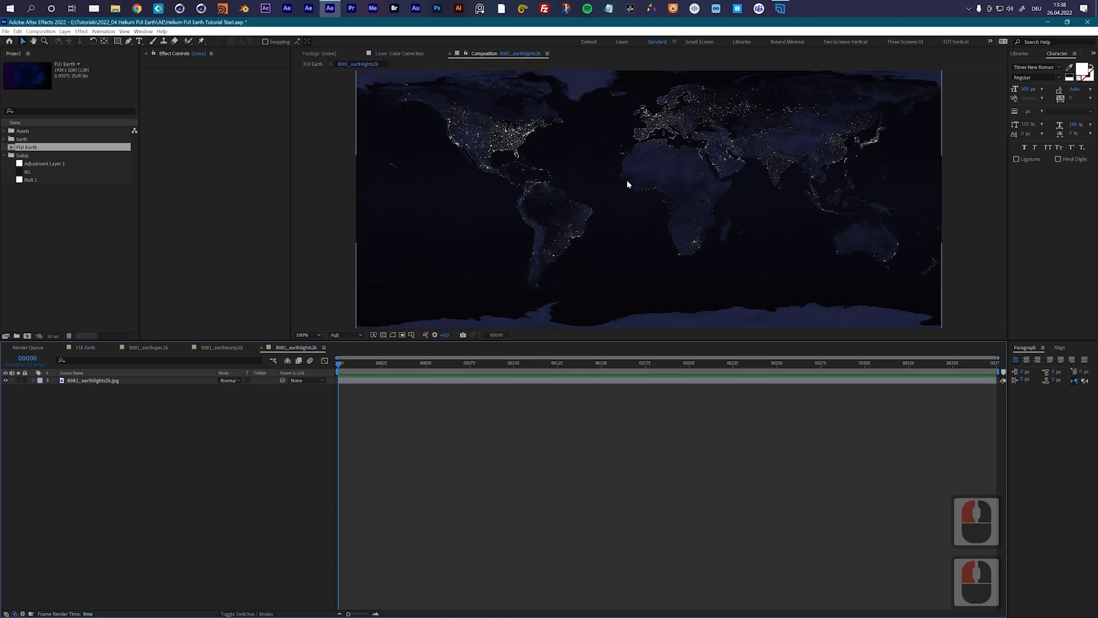
pyautogui.click(84, 348)
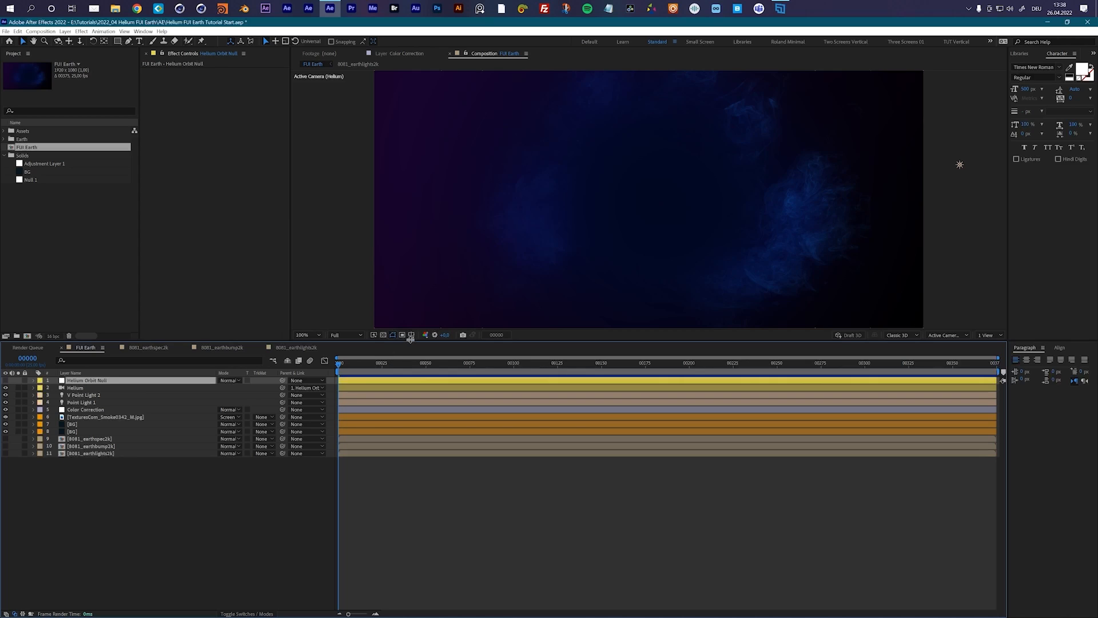
# - Create a comp-sized solid named Helium Earth and place it directly below the Color Correction layer
pyautogui.hotkey('ctrl', 'y')
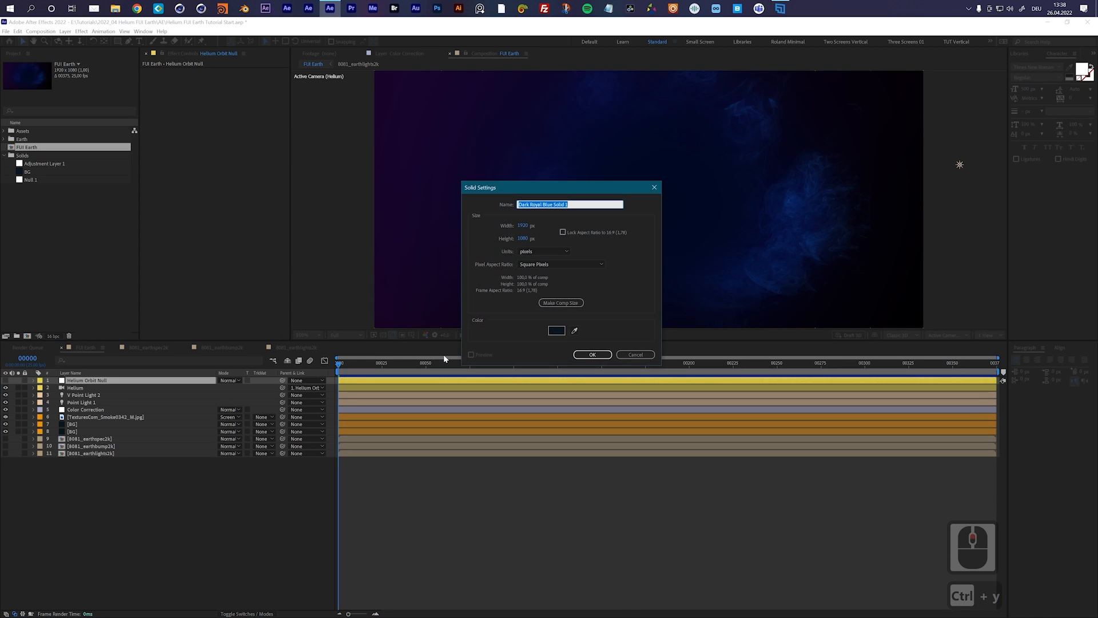
pyautogui.write('Helium Earth')
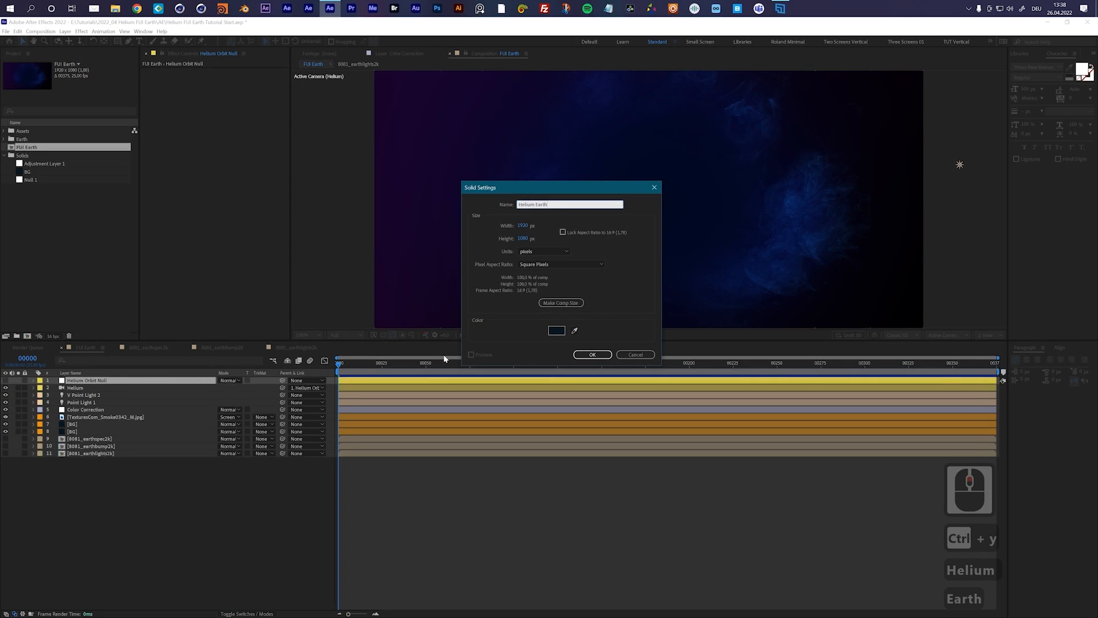
pyautogui.press('Return')
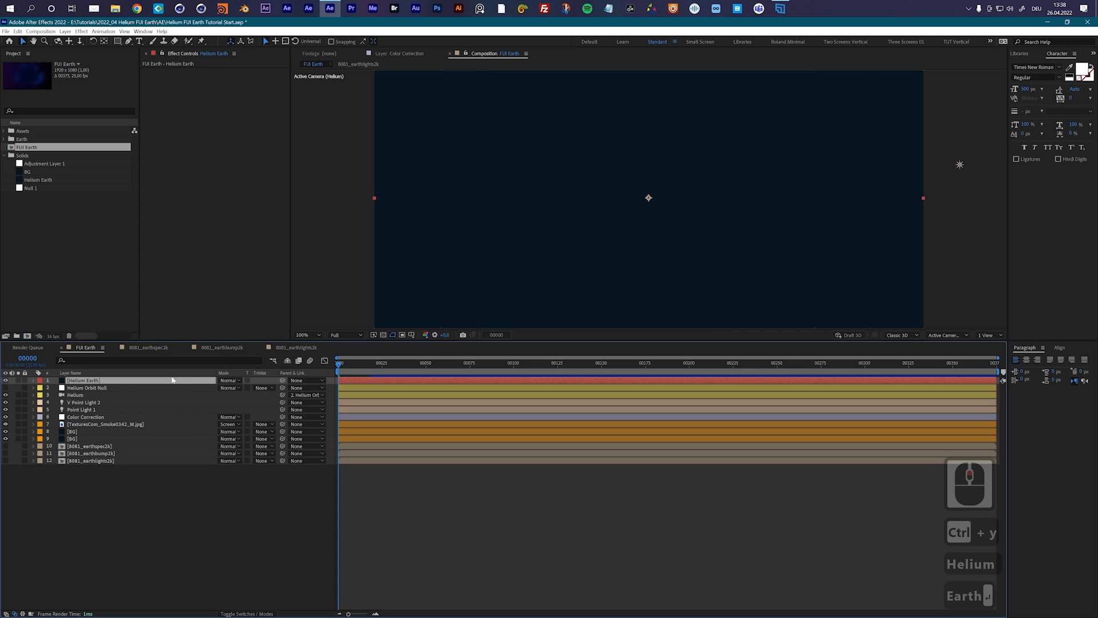
pyautogui.moveTo(109, 380); pyautogui.dragTo(106, 422)
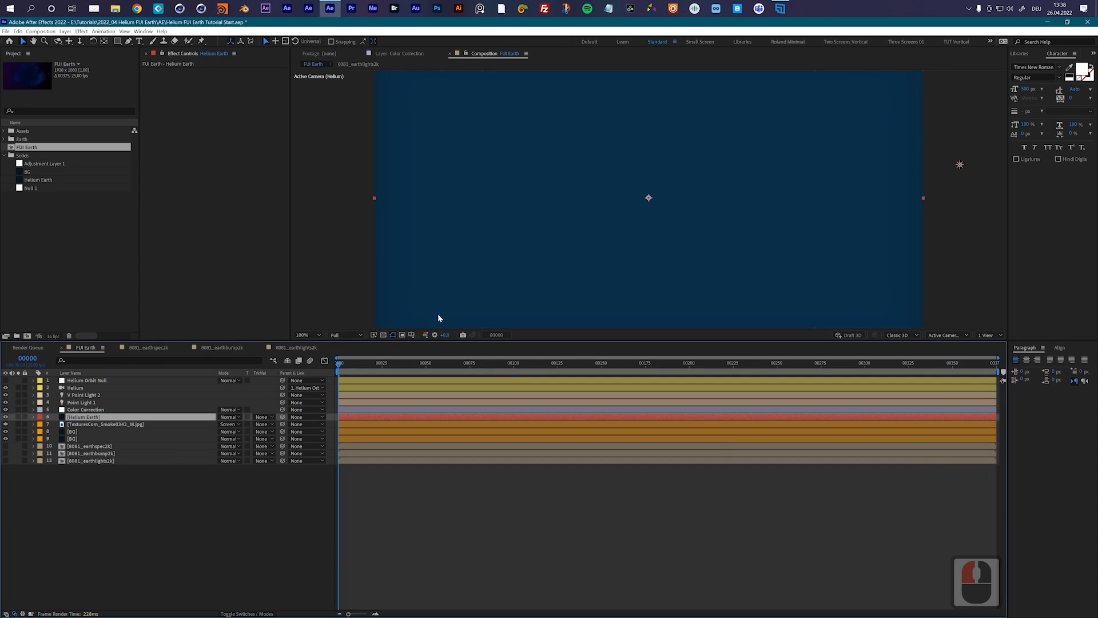
# - Apply Add Helium Effects to the Helium Earth solid and open its preset browser
pyautogui.click(80, 33)
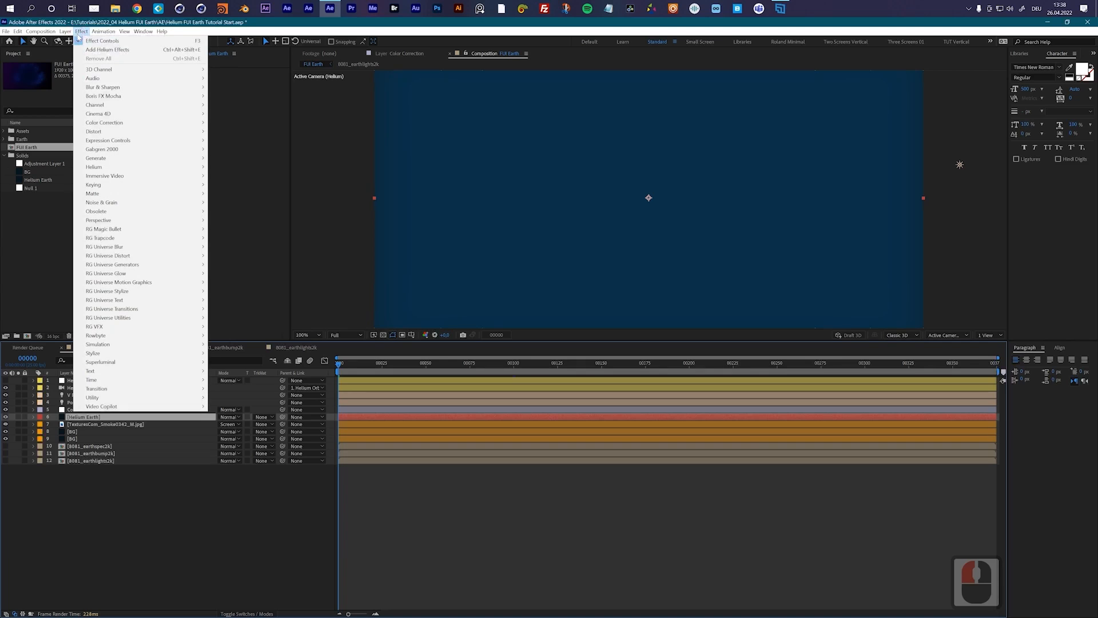
pyautogui.moveTo(171, 167)
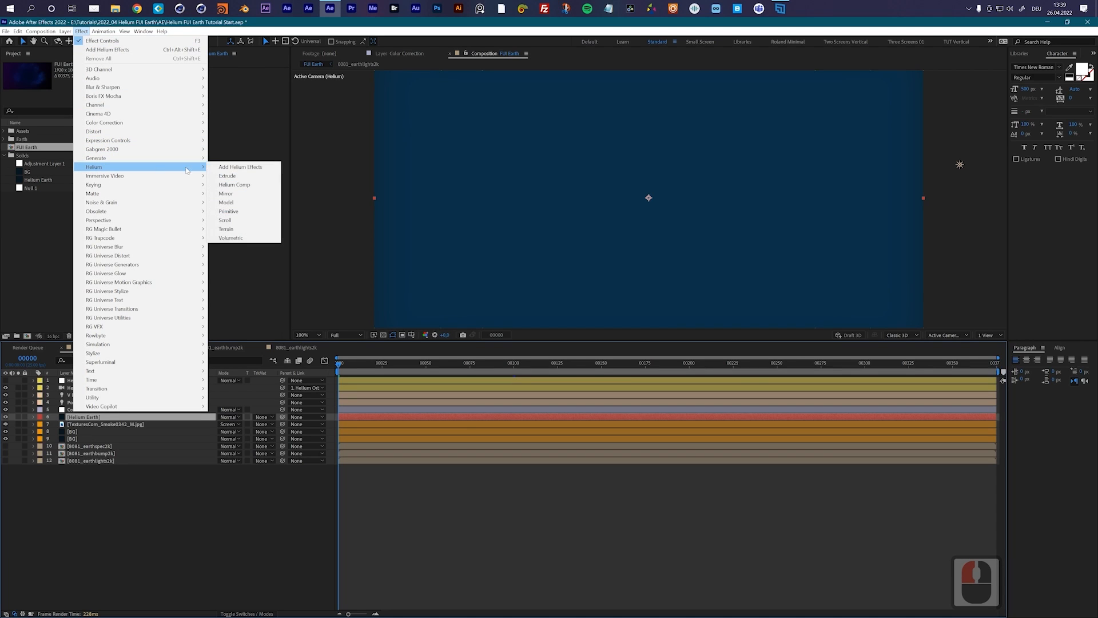
pyautogui.click(247, 167)
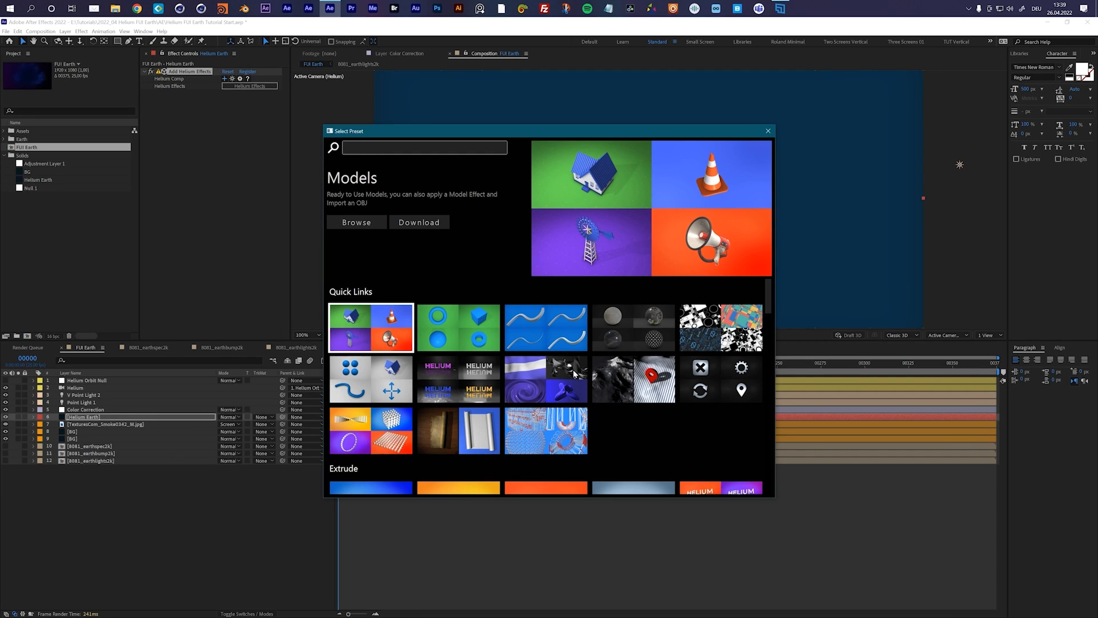
# - Search the Helium presets for "sphere" and apply the Sphere High preset from Primitives High
pyautogui.click(402, 150)
pyautogui.write('spehe')
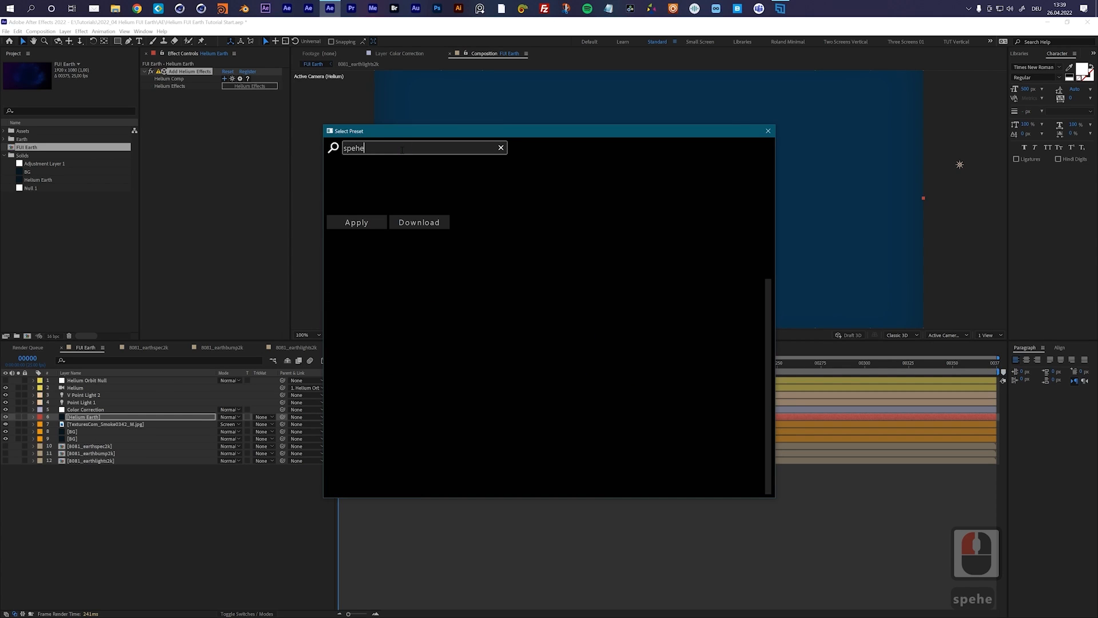
pyautogui.press('BackSpace')
pyautogui.press('BackSpace')
pyautogui.press('BackSpace')
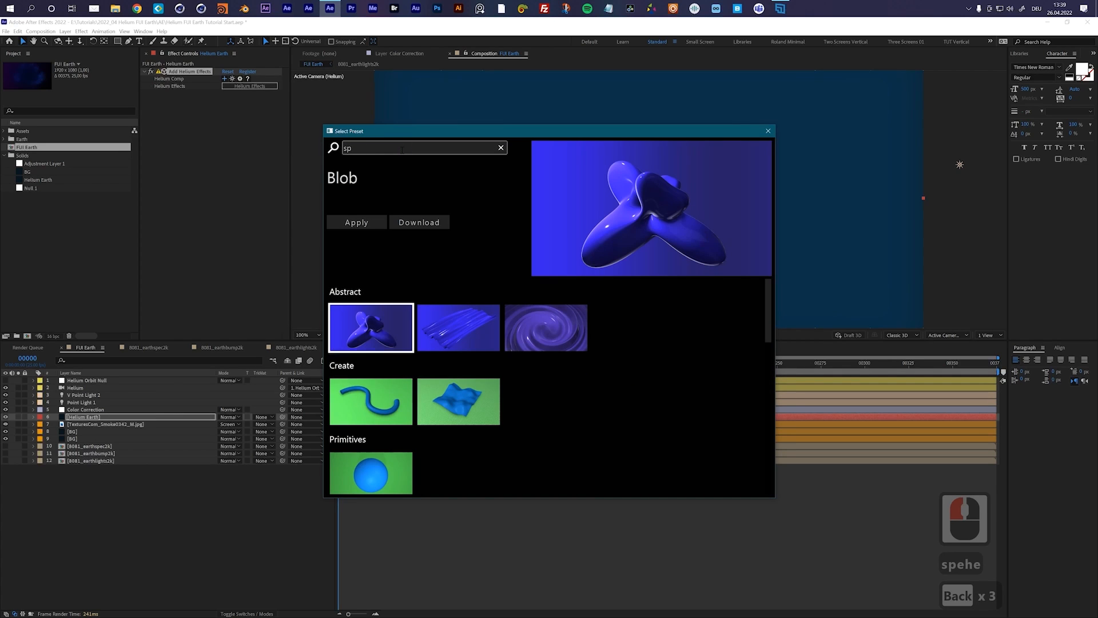
pyautogui.write('he')
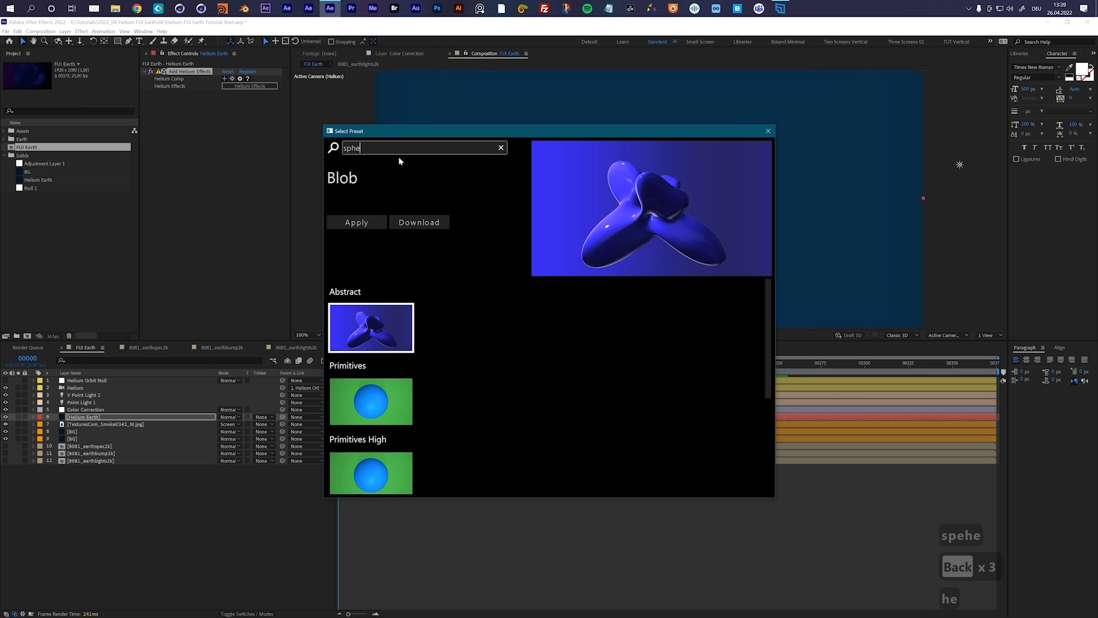
pyautogui.write('re')
pyautogui.scroll(-3, 459, 329)
pyautogui.scroll(2, 459, 329)
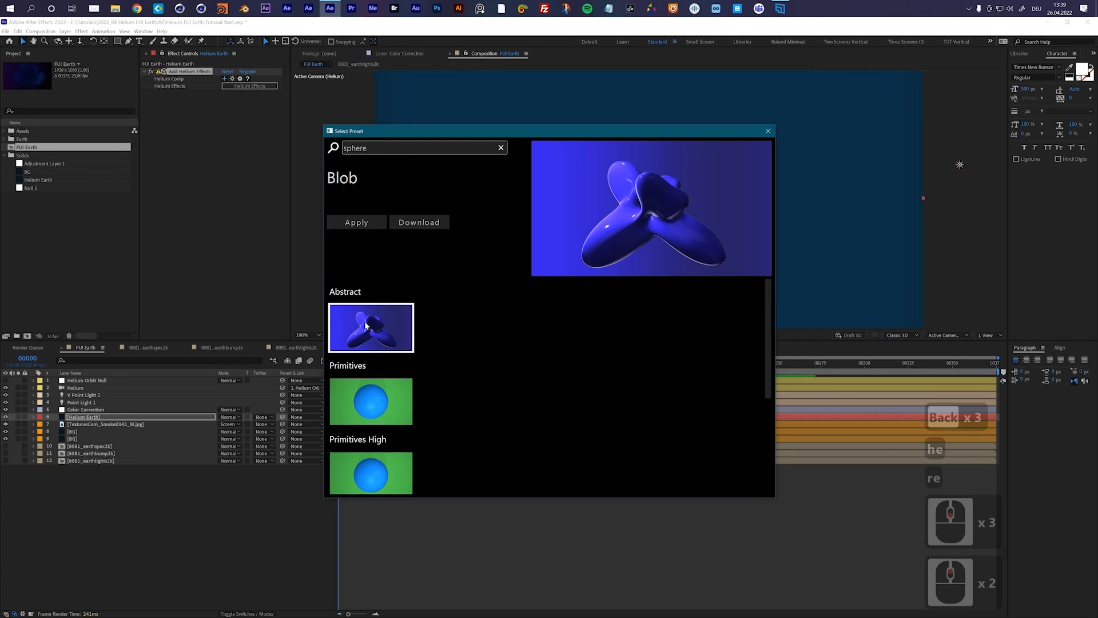
pyautogui.scroll(-1, 388, 404)
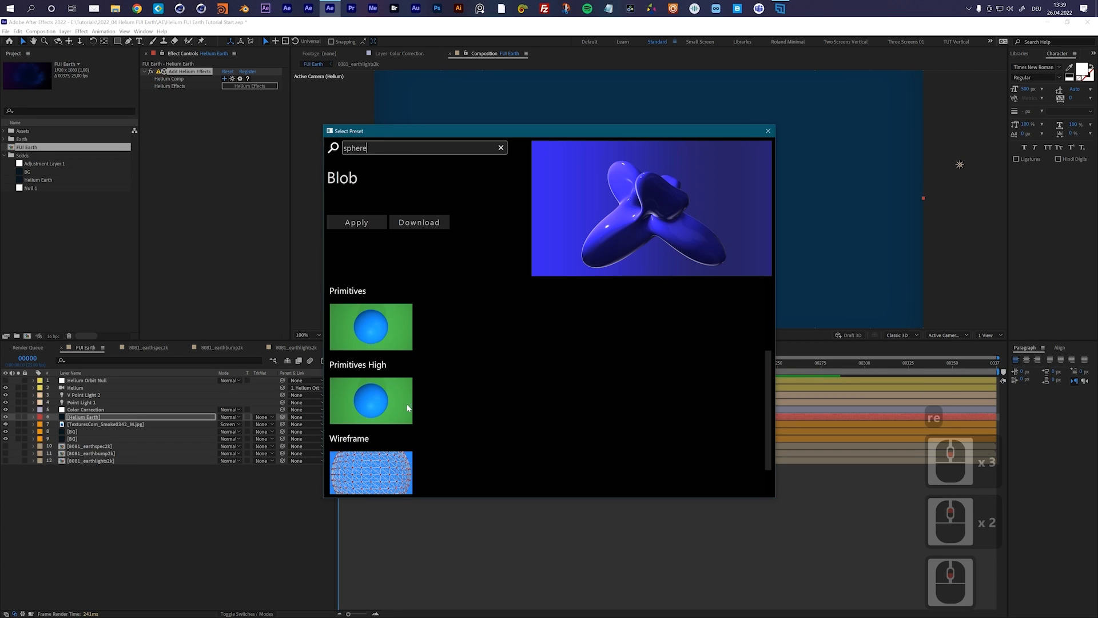
pyautogui.click(369, 384)
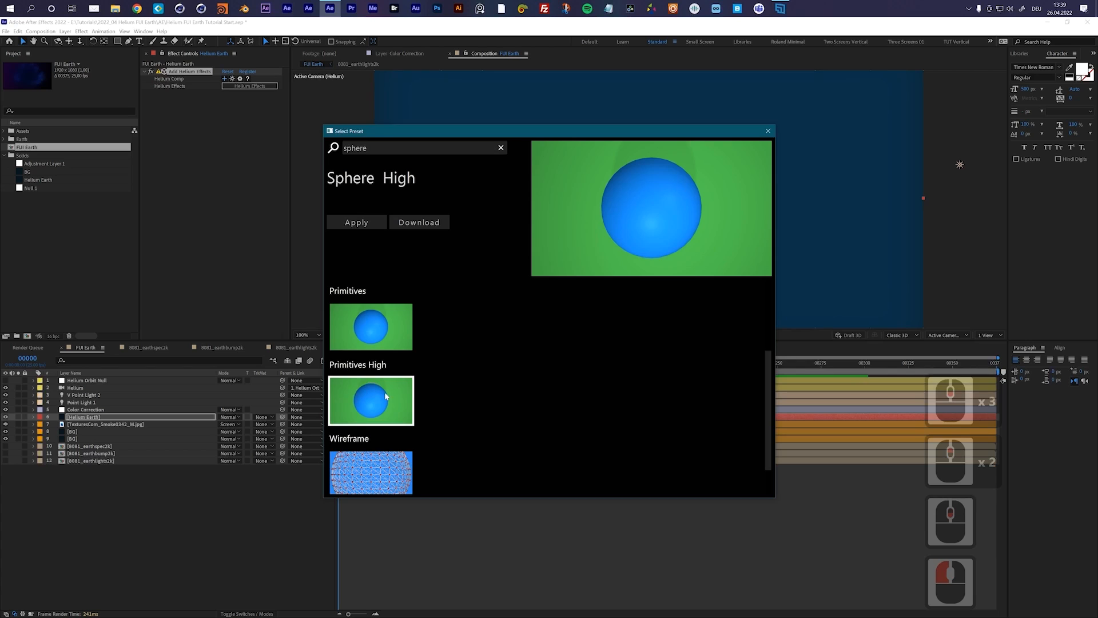
pyautogui.click(357, 222)
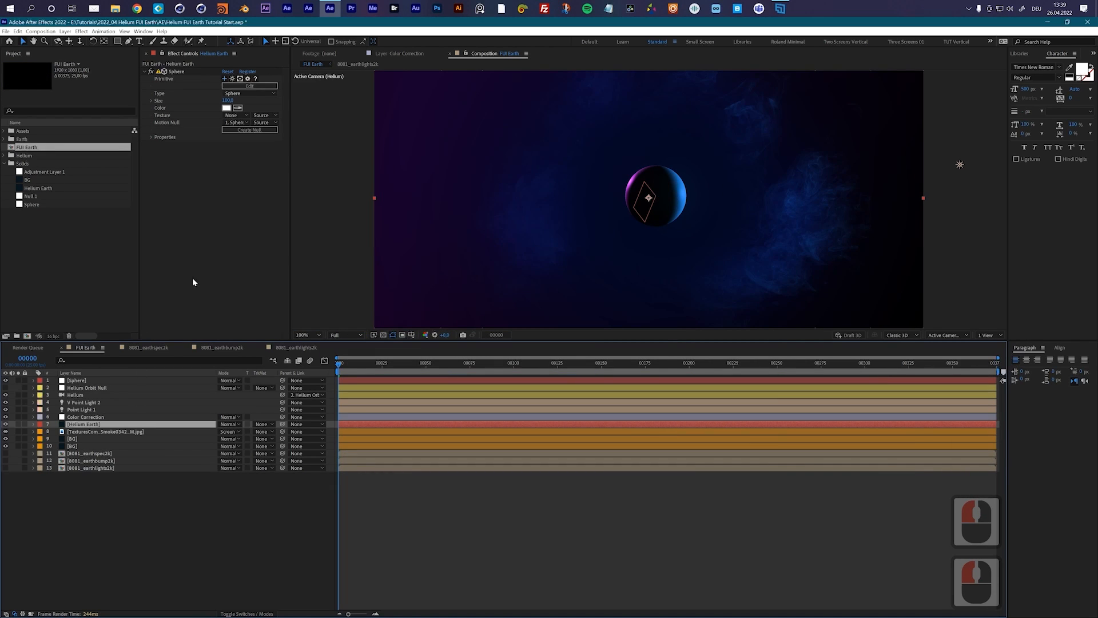
# - Set the size of the Helium Earth sphere to 310
pyautogui.click(227, 100)
pyautogui.write('310')
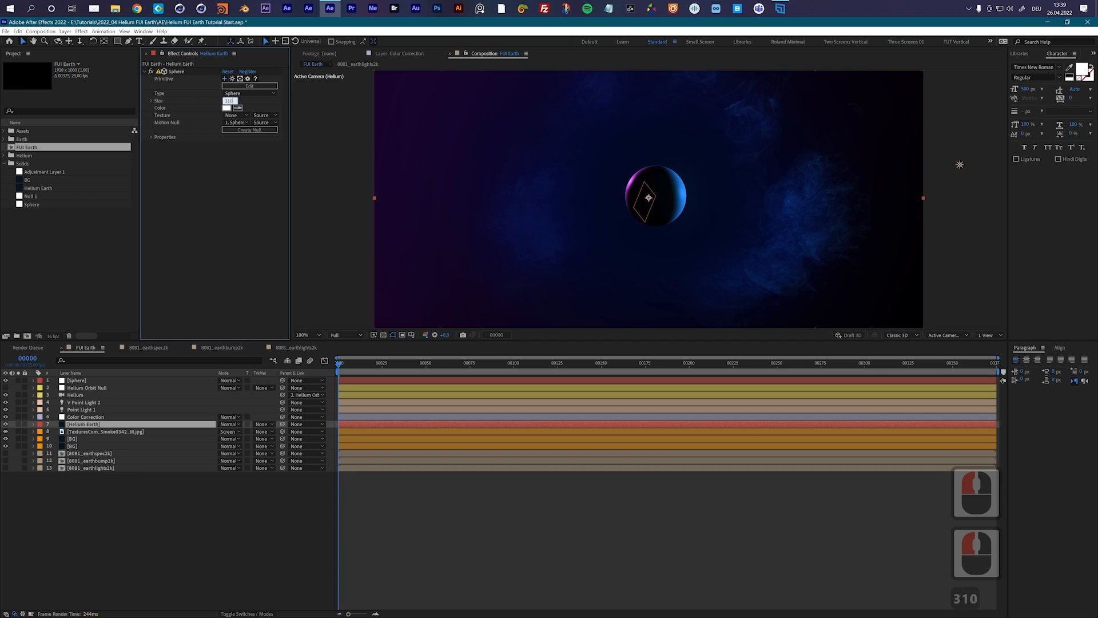
pyautogui.press('Return')
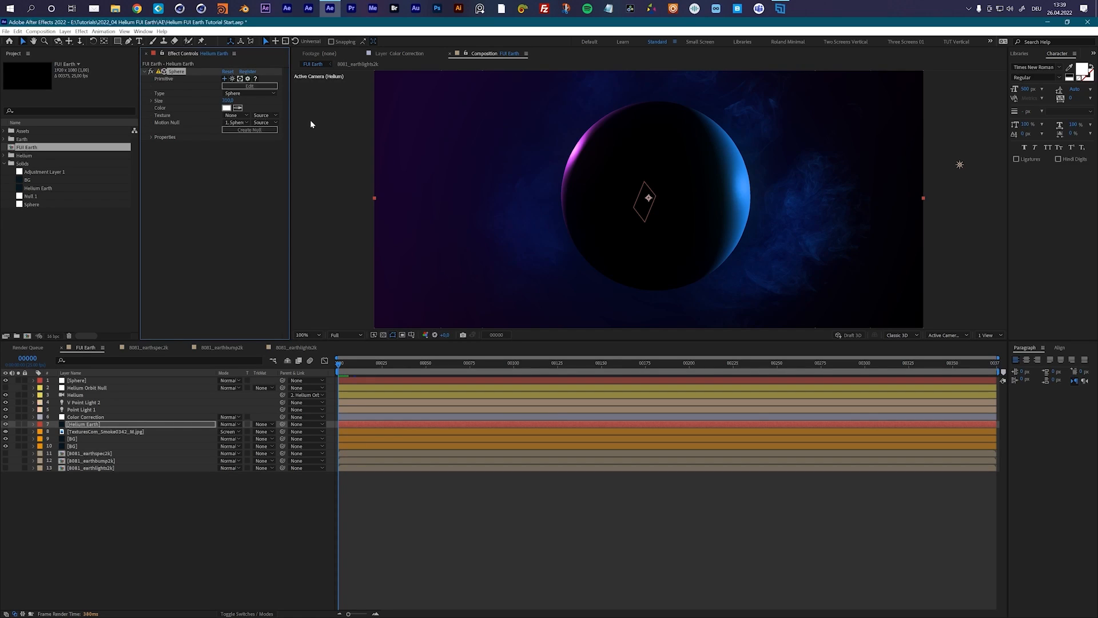
# - Search the Helium presets for "mater" and apply the basic Material preset to the sphere
pyautogui.click(239, 86)
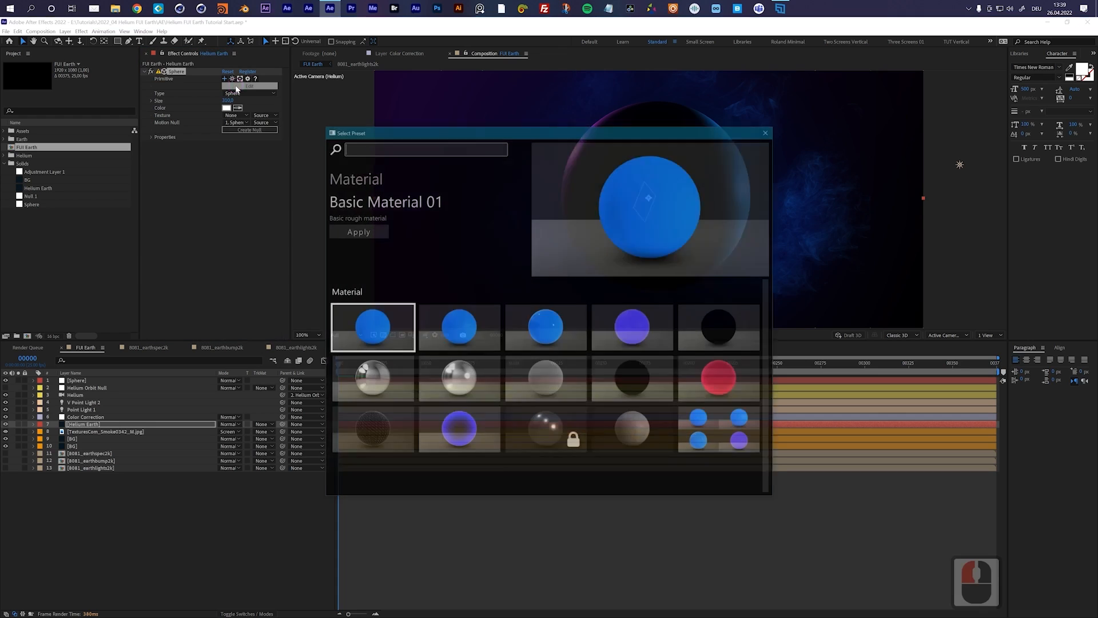
pyautogui.click(768, 131)
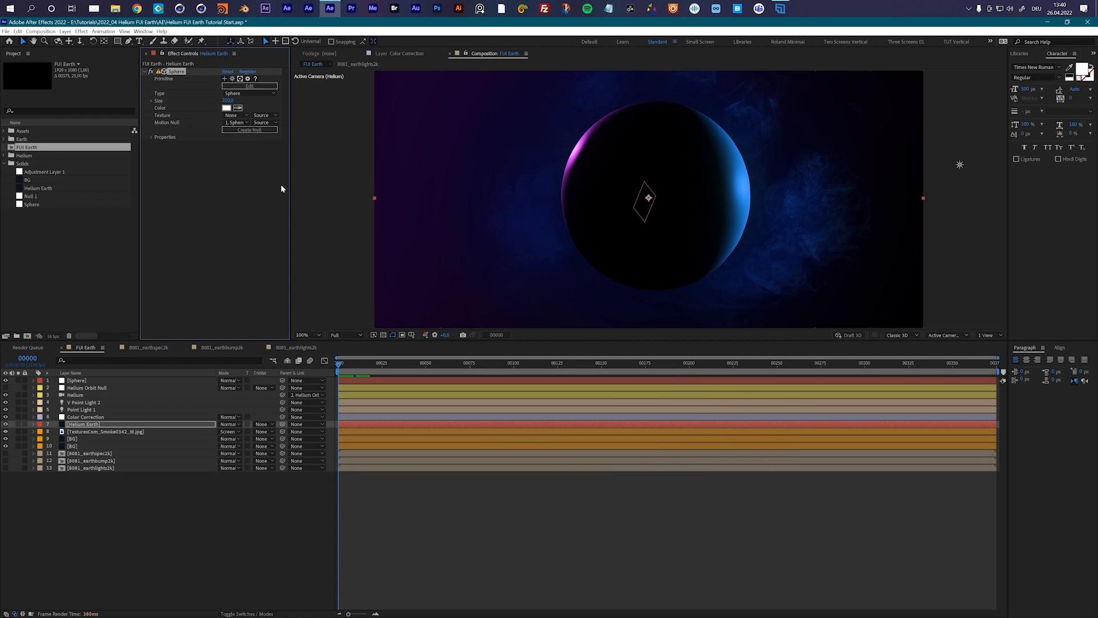
pyautogui.click(240, 86)
pyautogui.click(372, 149)
pyautogui.write('mater')
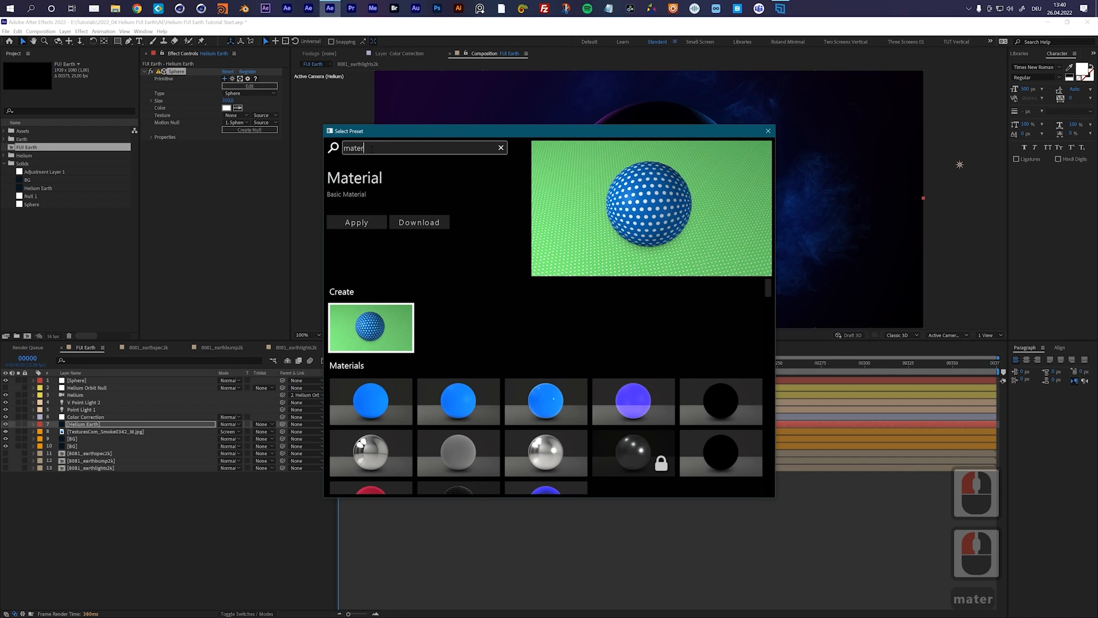
pyautogui.click(379, 323)
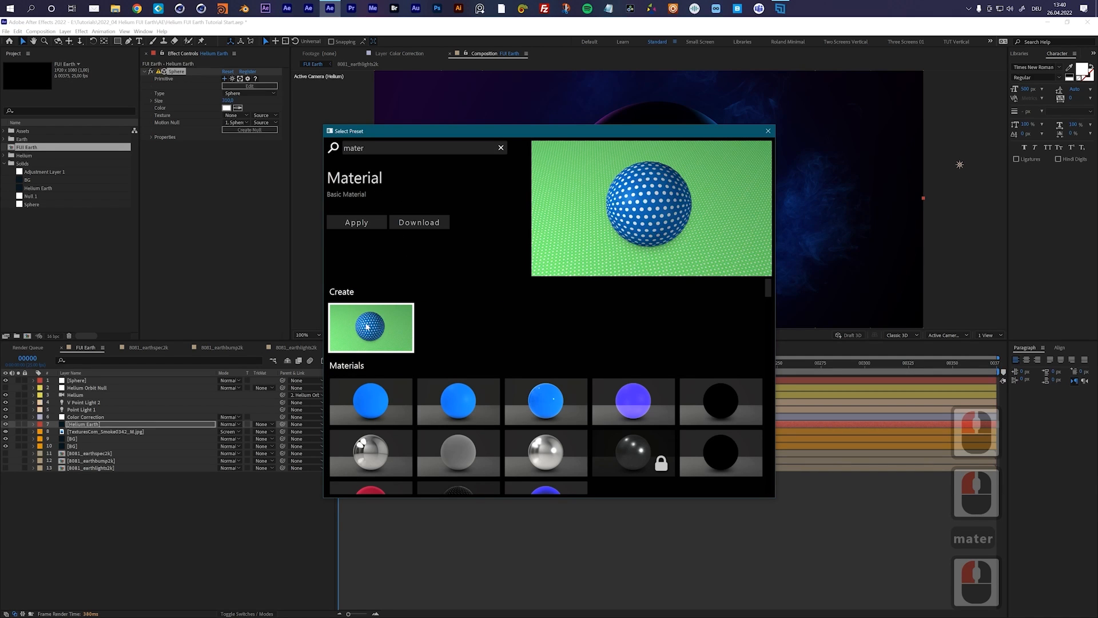
pyautogui.click(370, 222)
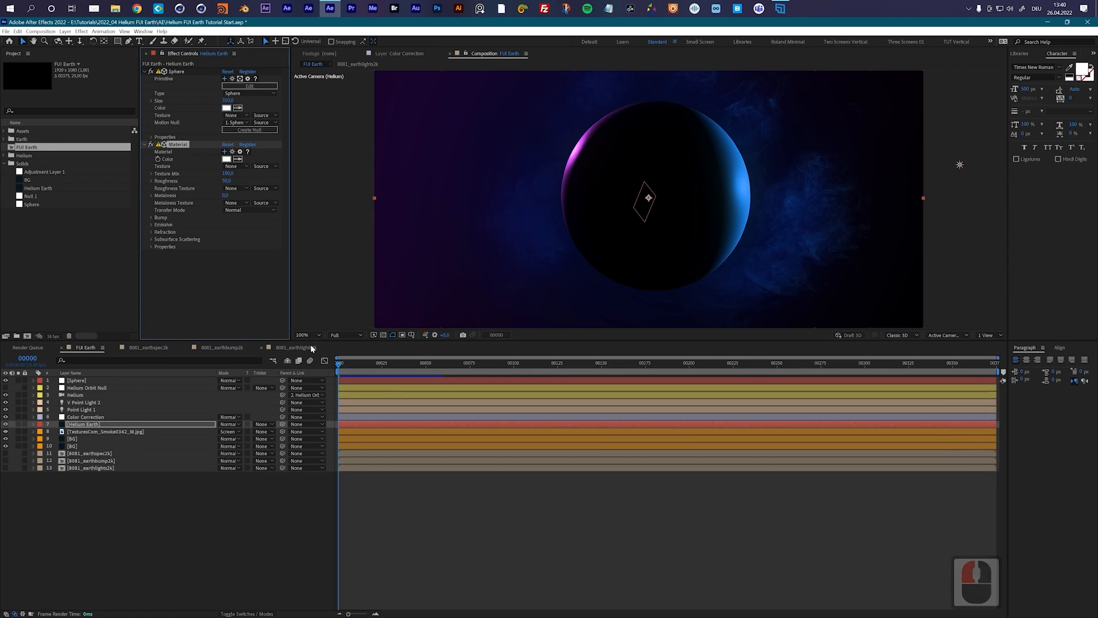
# - Assign the 8081_earthspec2k layer as the Roughness Texture in the Helium Earth layer's Material effect
pyautogui.click(89, 454)
pyautogui.click(93, 461)
pyautogui.click(94, 468)
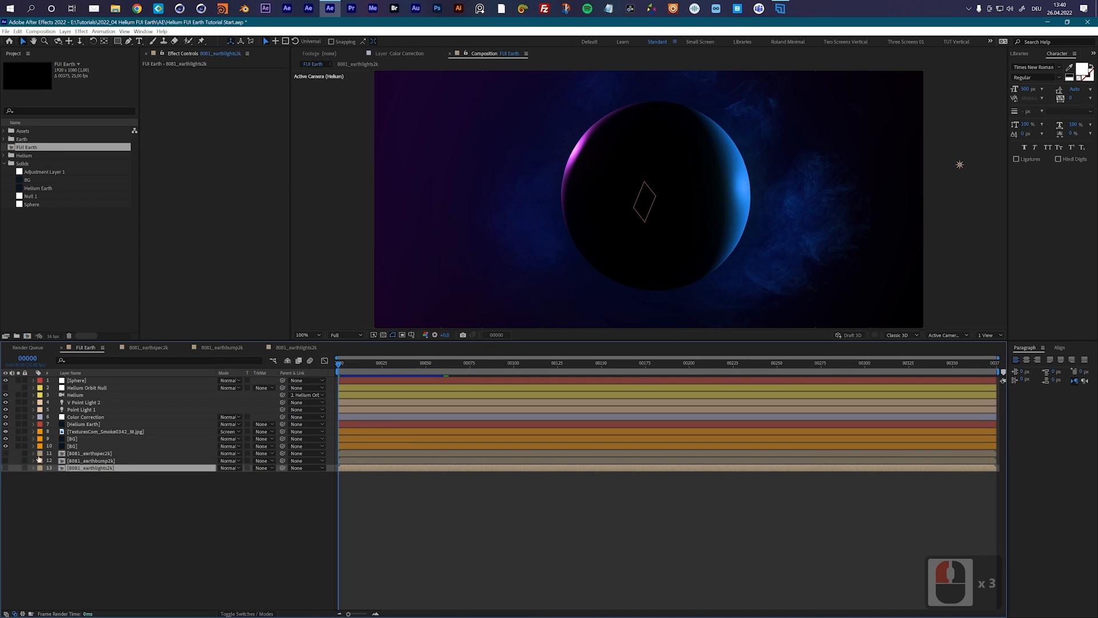
pyautogui.click(66, 425)
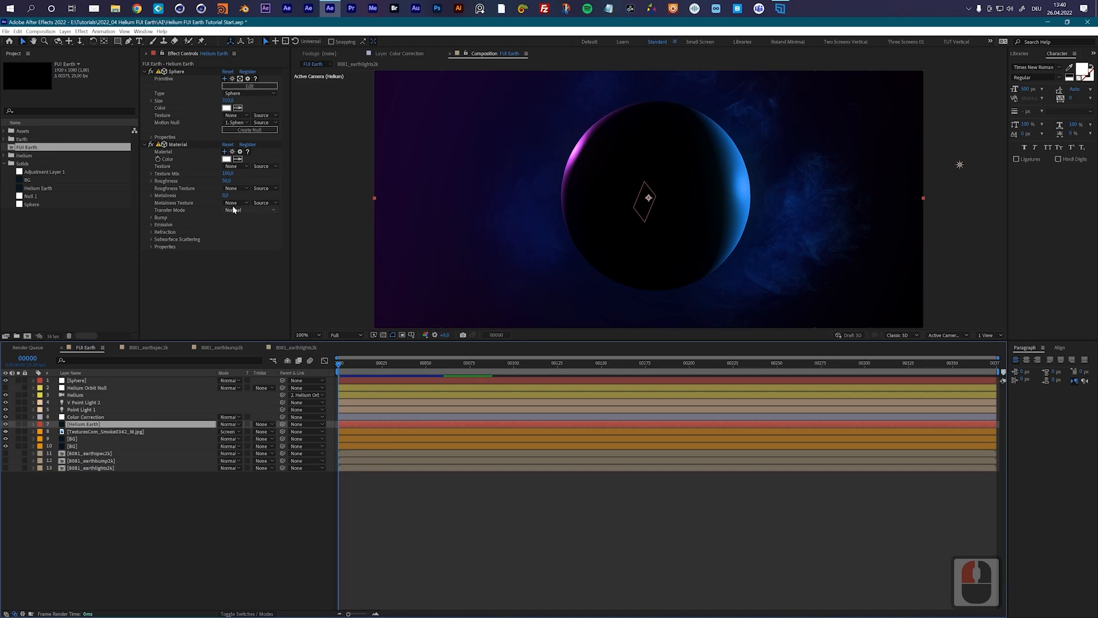
pyautogui.click(241, 188)
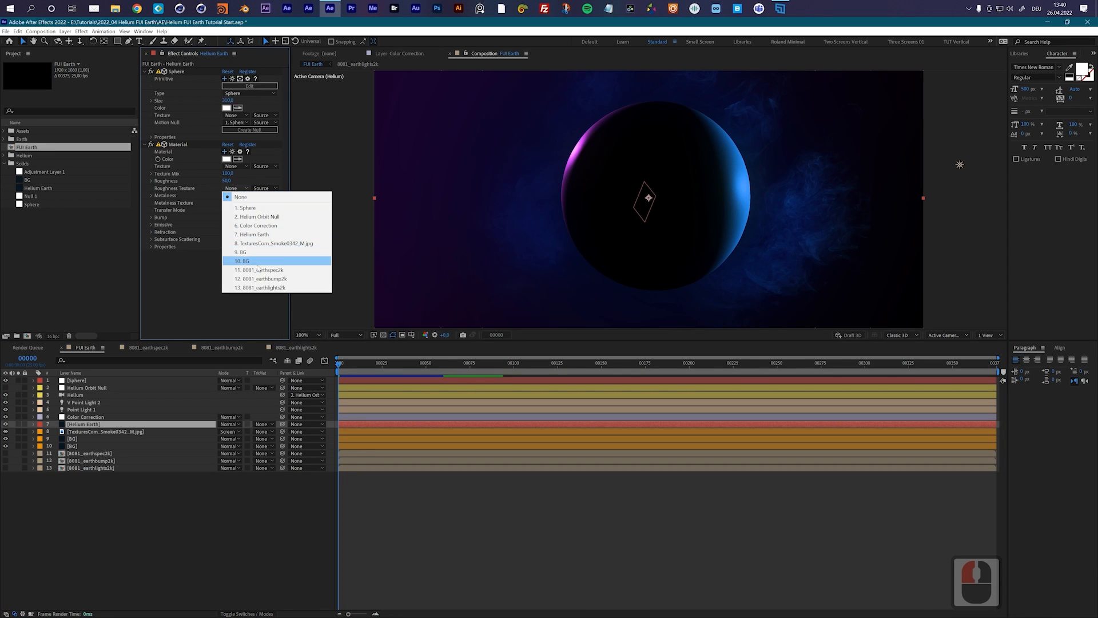
pyautogui.click(263, 274)
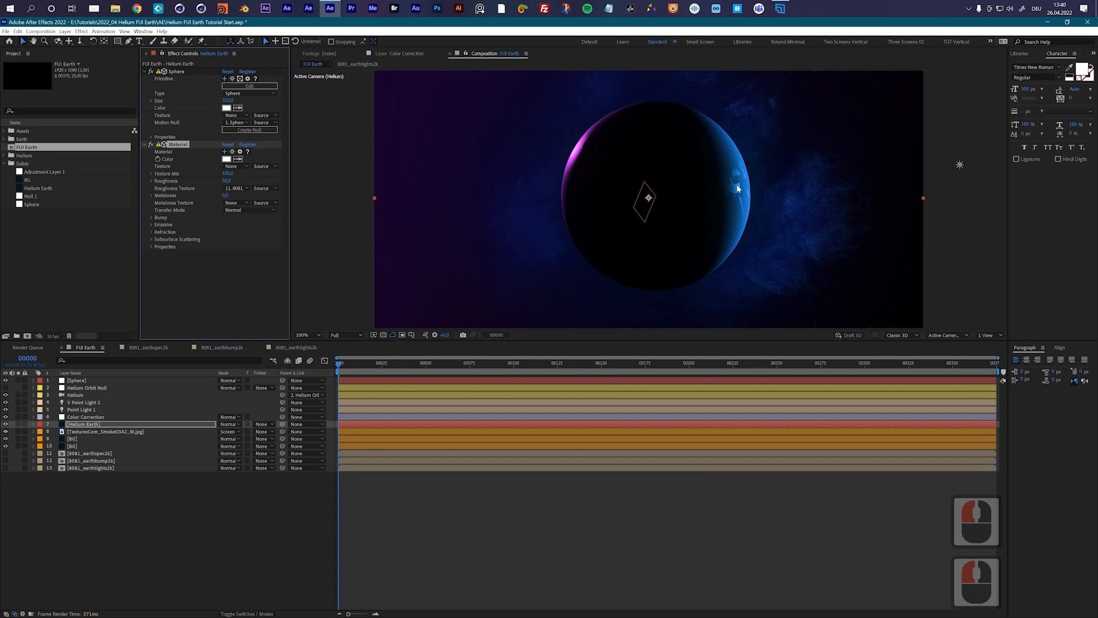
# - Assign the 8081_earthbump2k layer as the material's Bump Texture and enable Bump Use Greyscale
pyautogui.click(155, 219)
pyautogui.click(235, 225)
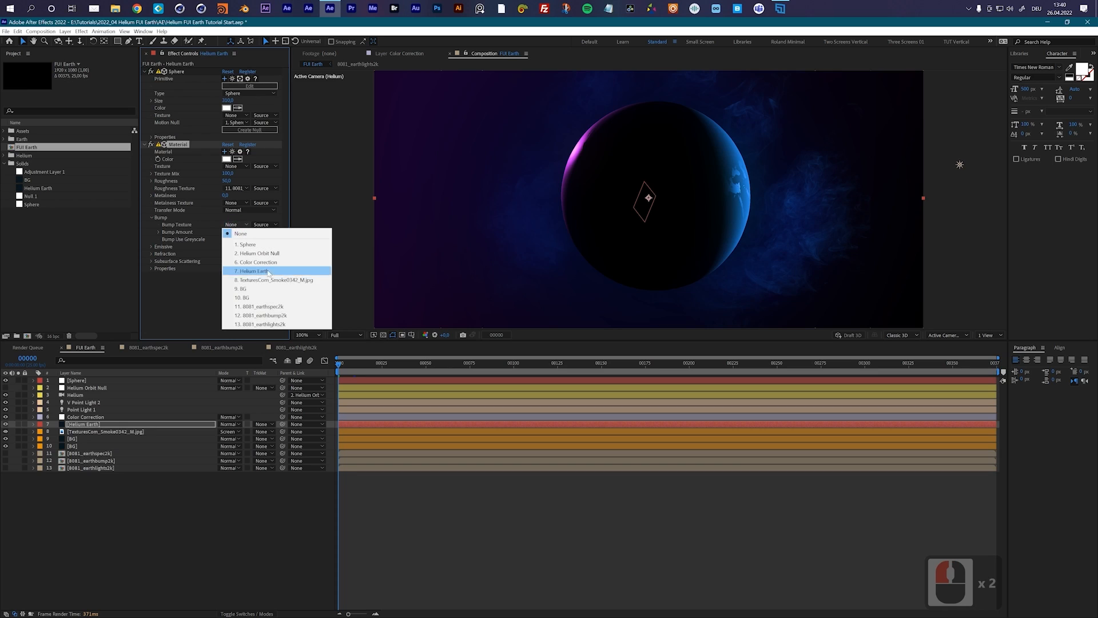
pyautogui.click(261, 315)
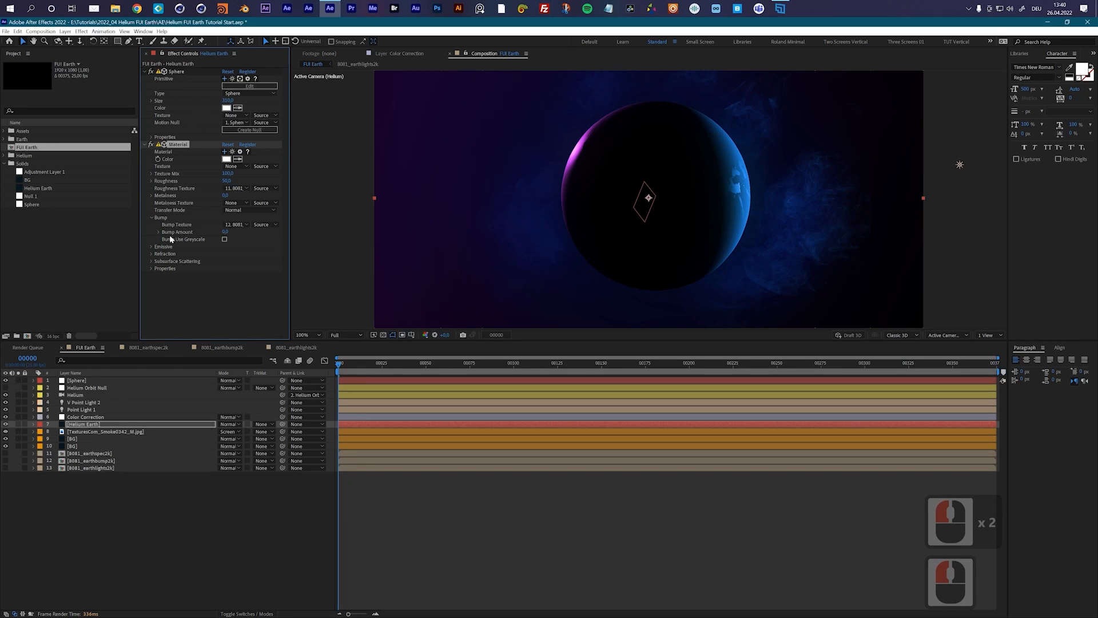
pyautogui.click(224, 239)
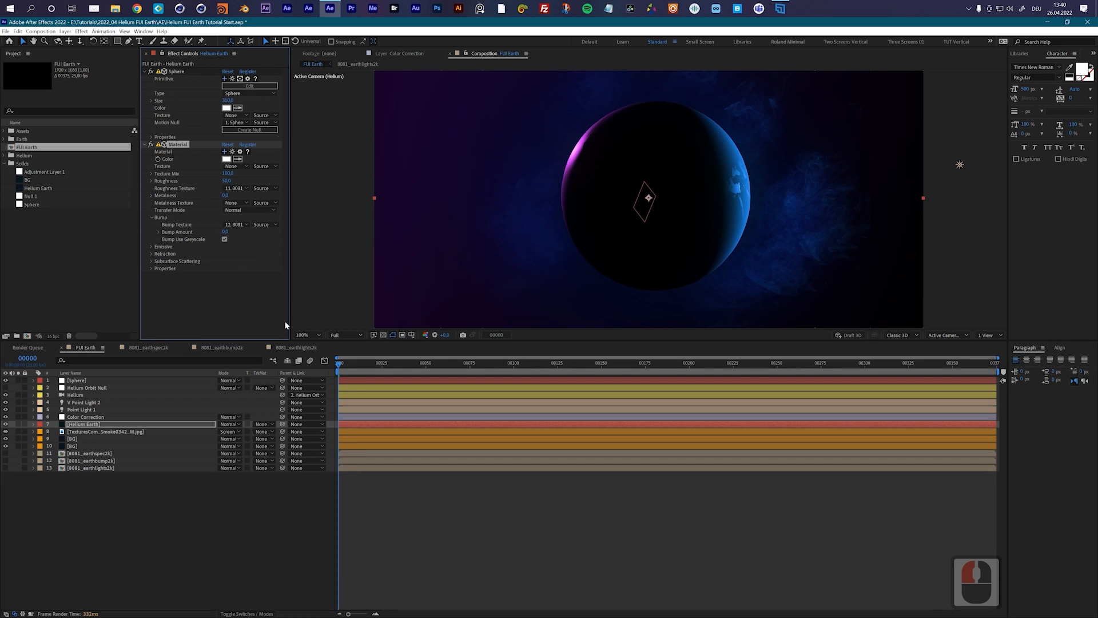
# - Review the map in the 8081_earthbump2k composition, and set the material's Bump Amount to 100 in FUI Earth
pyautogui.click(223, 348)
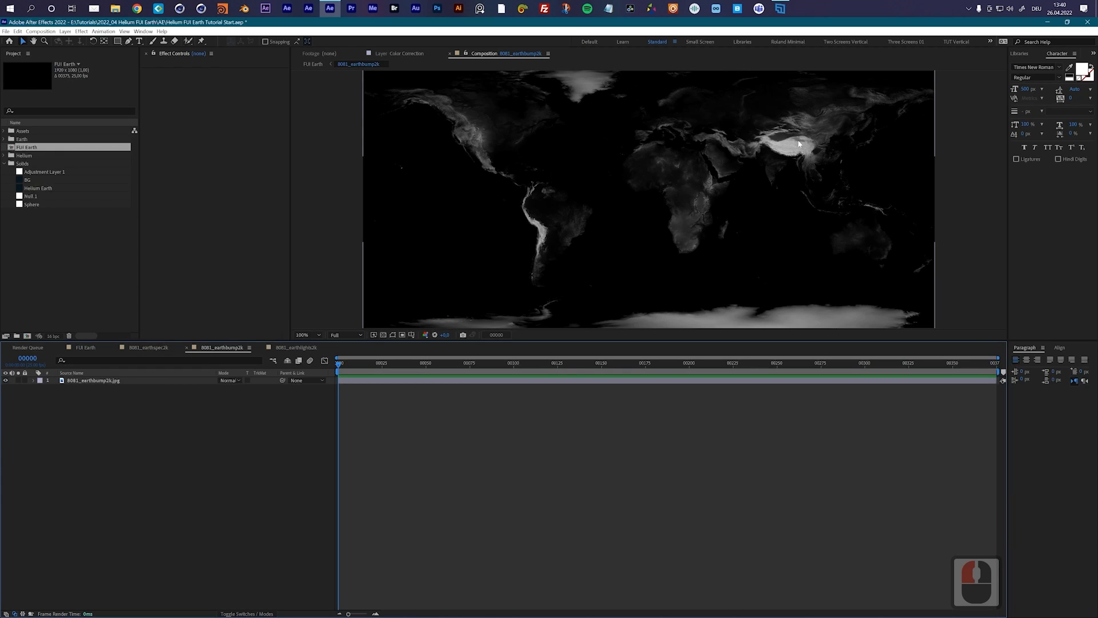
pyautogui.click(81, 349)
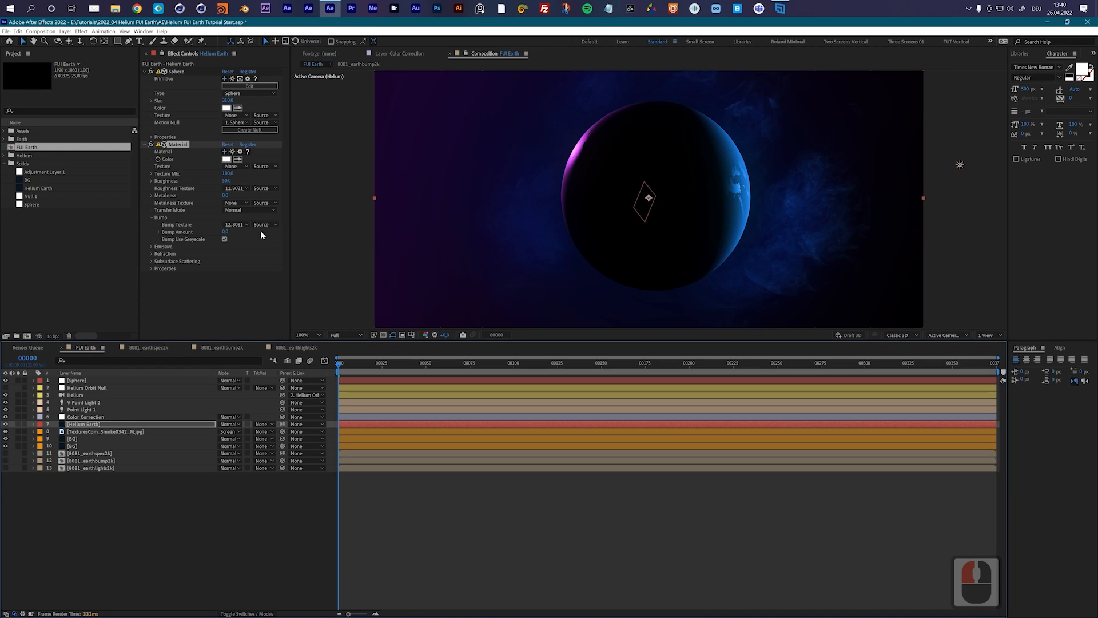
pyautogui.click(225, 232)
pyautogui.write('100')
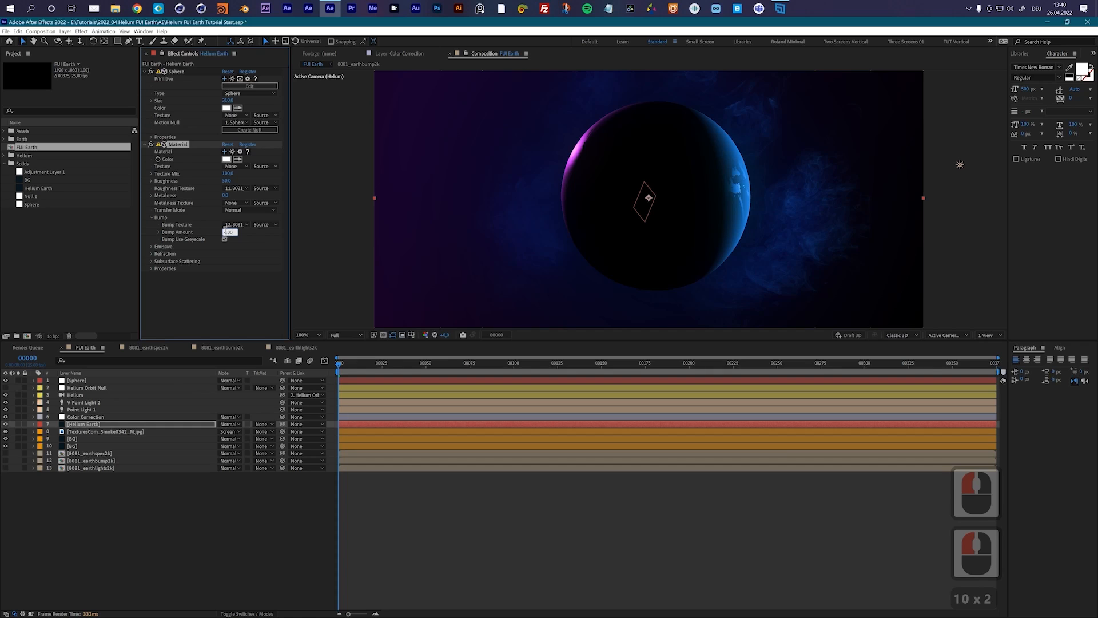
pyautogui.press('Return')
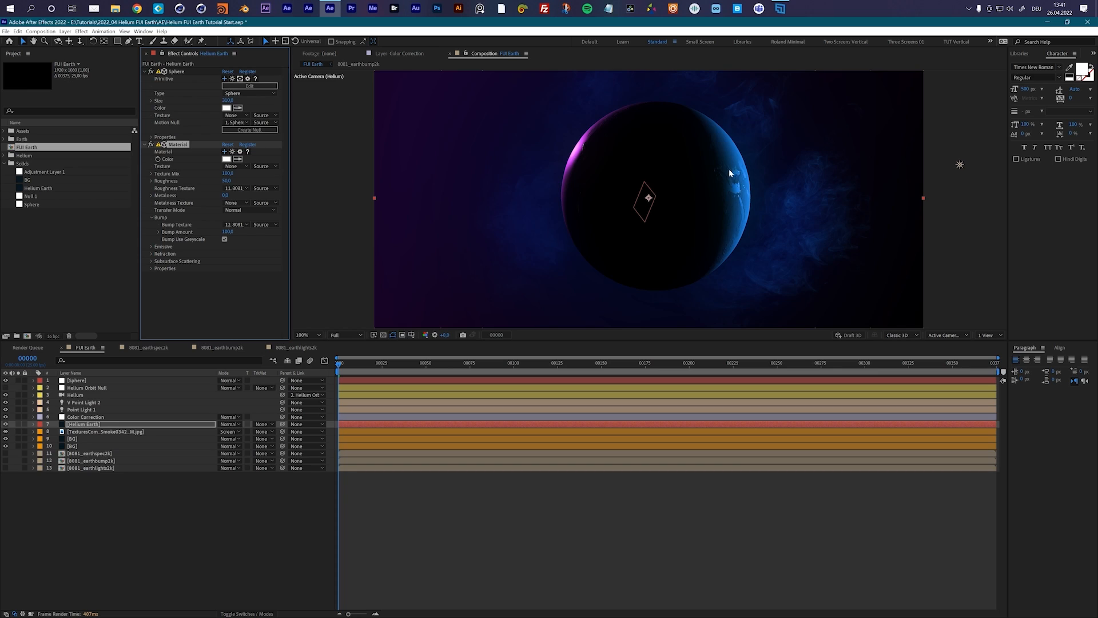
# - Assign the 8081_earthlights2k layer as the material's Emissive Texture and set the Emissive Amount to 75
pyautogui.click(153, 248)
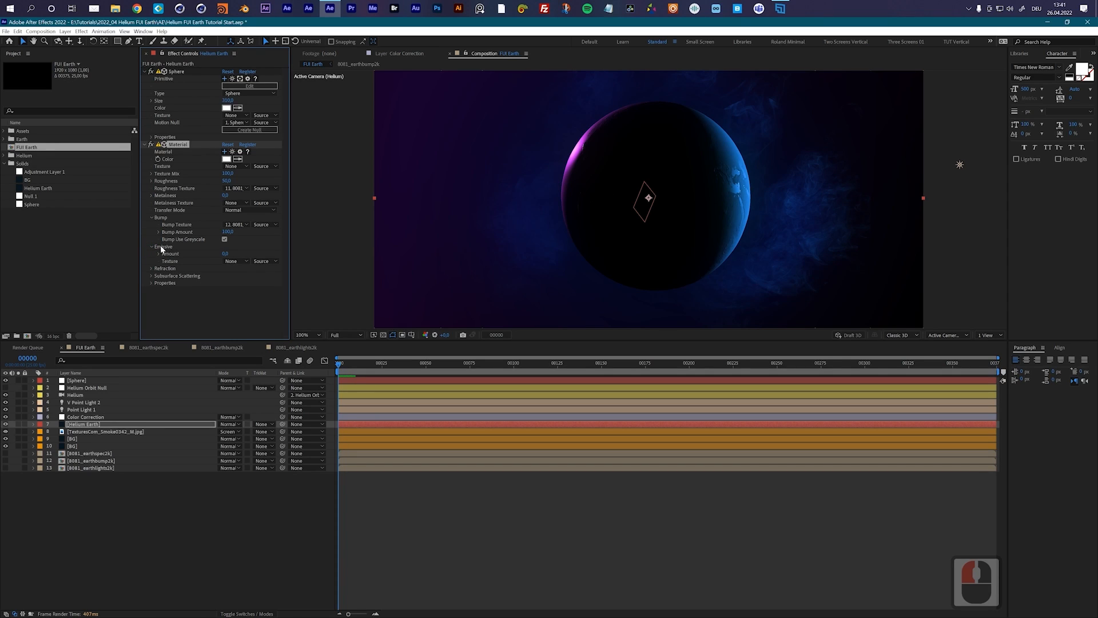
pyautogui.click(236, 260)
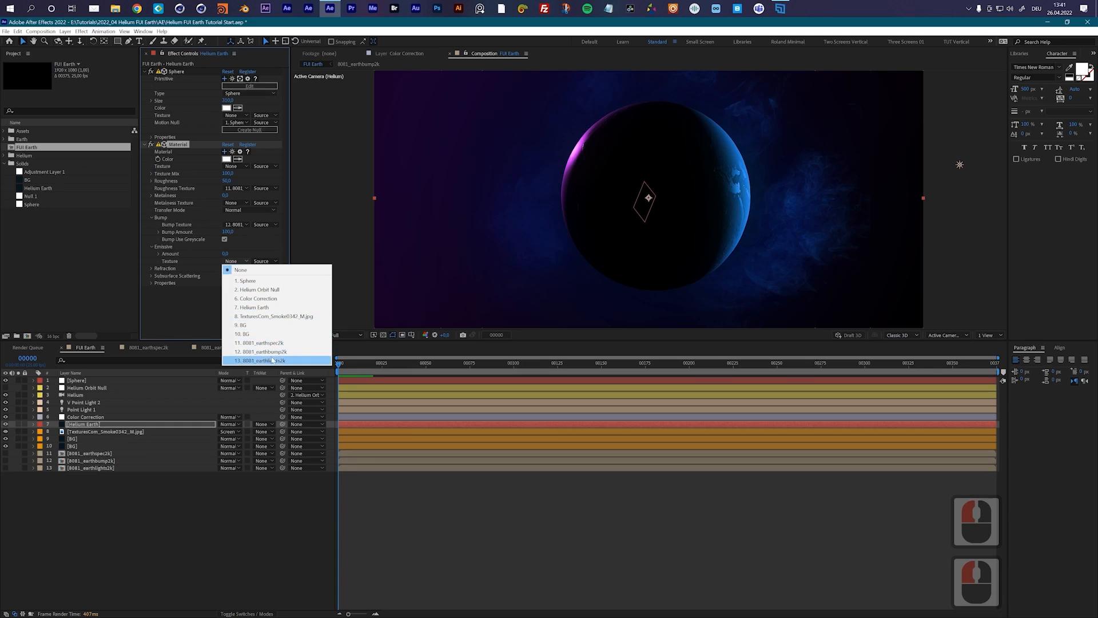
pyautogui.click(272, 360)
pyautogui.click(225, 253)
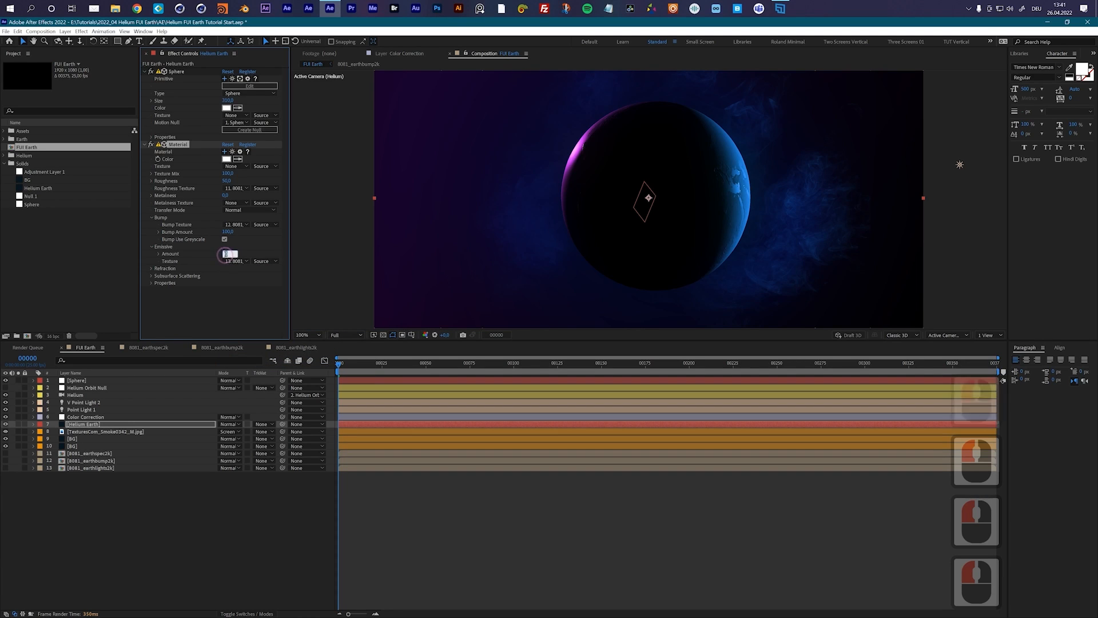
pyautogui.write('75,')
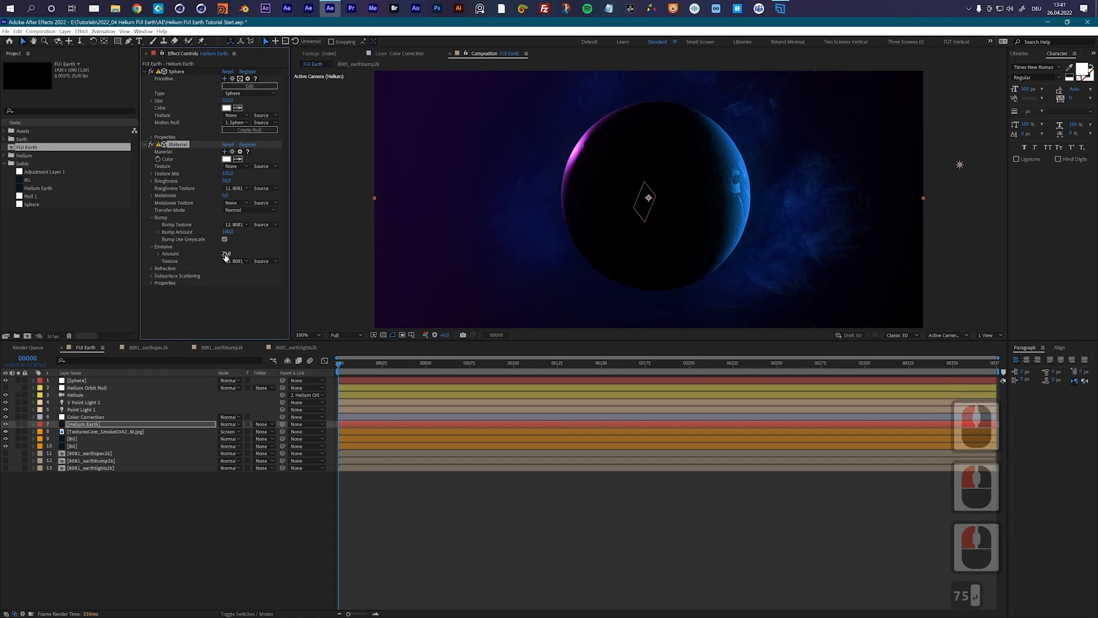
pyautogui.press('Return')
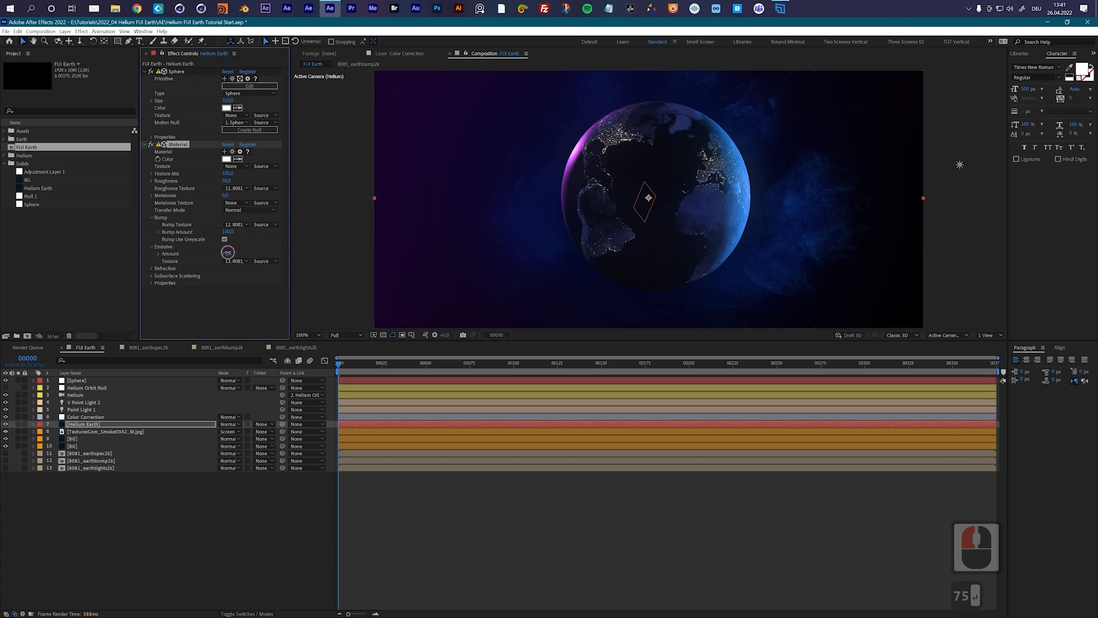
# - Set the material's Emissive Amount to 100
pyautogui.click(227, 253)
pyautogui.write('100')
pyautogui.press('Return')
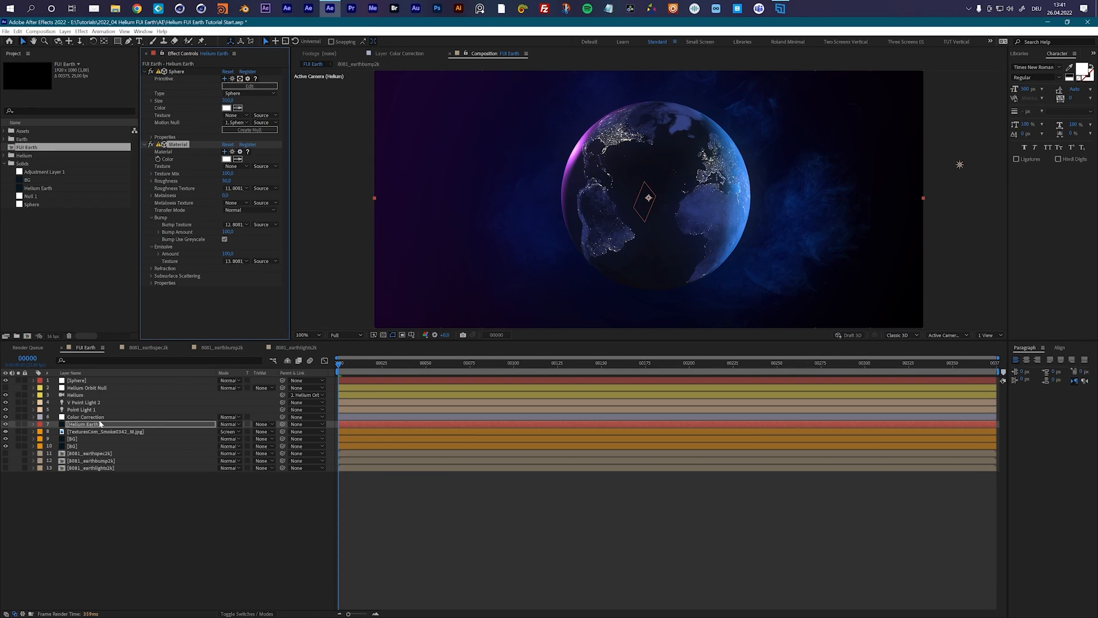
# - Rename the Sphere effect on the Helium Earth layer to Earth
pyautogui.click(176, 78)
pyautogui.press('Return')
pyautogui.write('Earth')
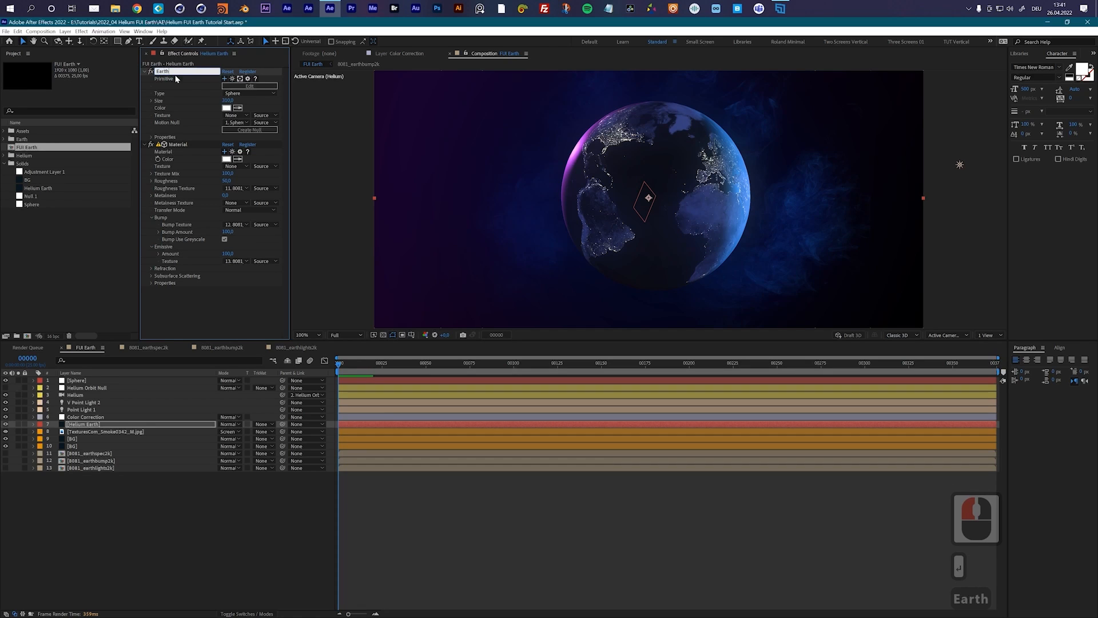
pyautogui.press('Return')
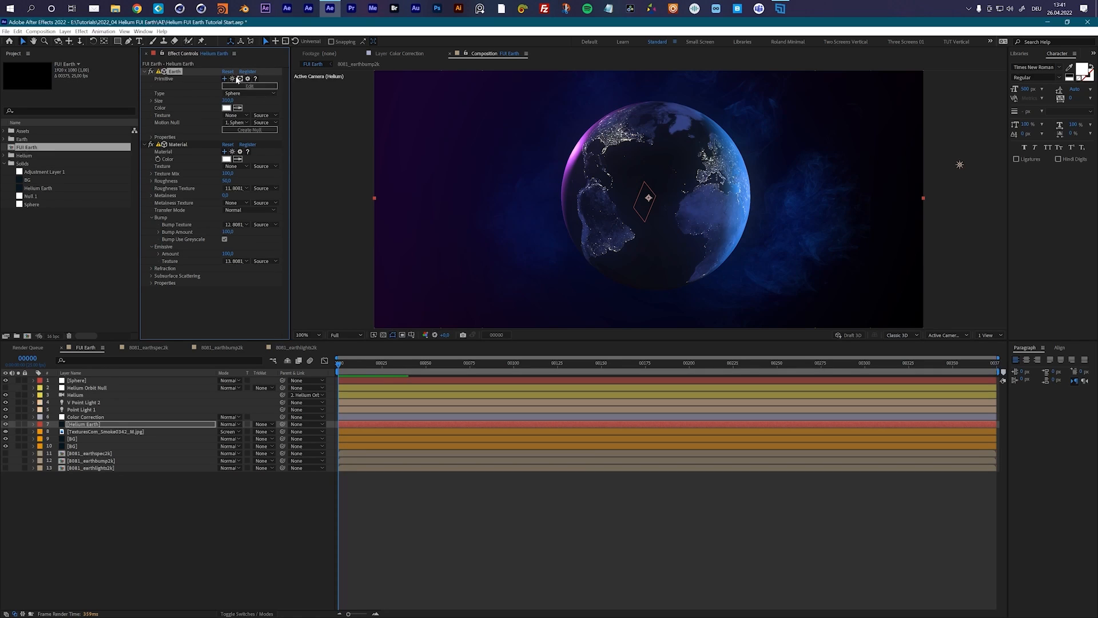
# - Try rotating the globe with its Sphere motion null, and undo the rotation
pyautogui.click(240, 78)
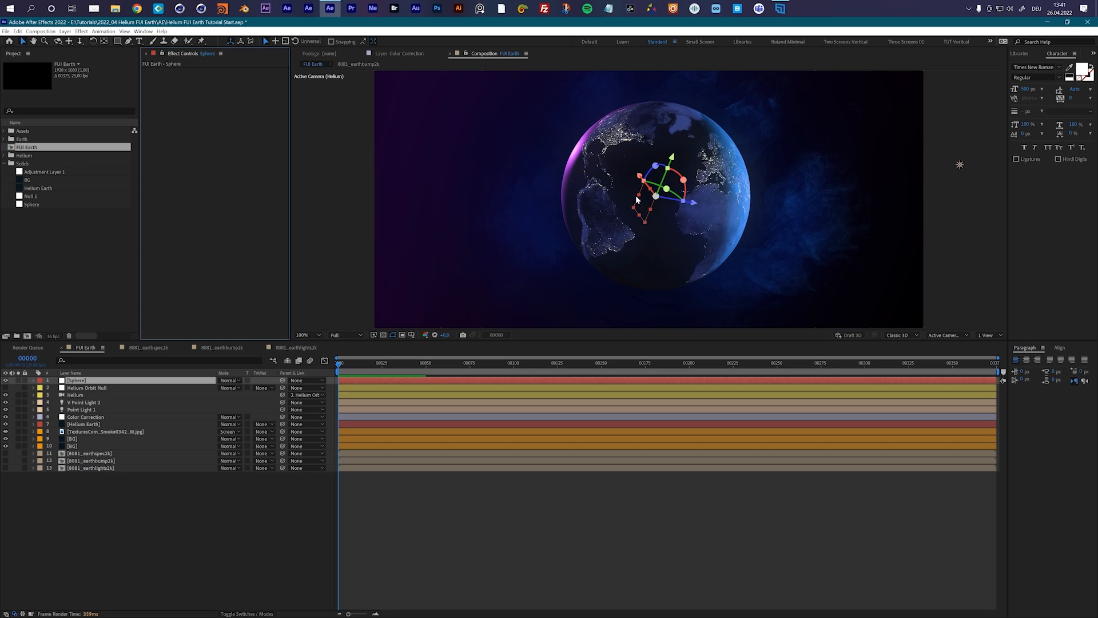
pyautogui.moveTo(667, 189); pyautogui.dragTo(685, 207)
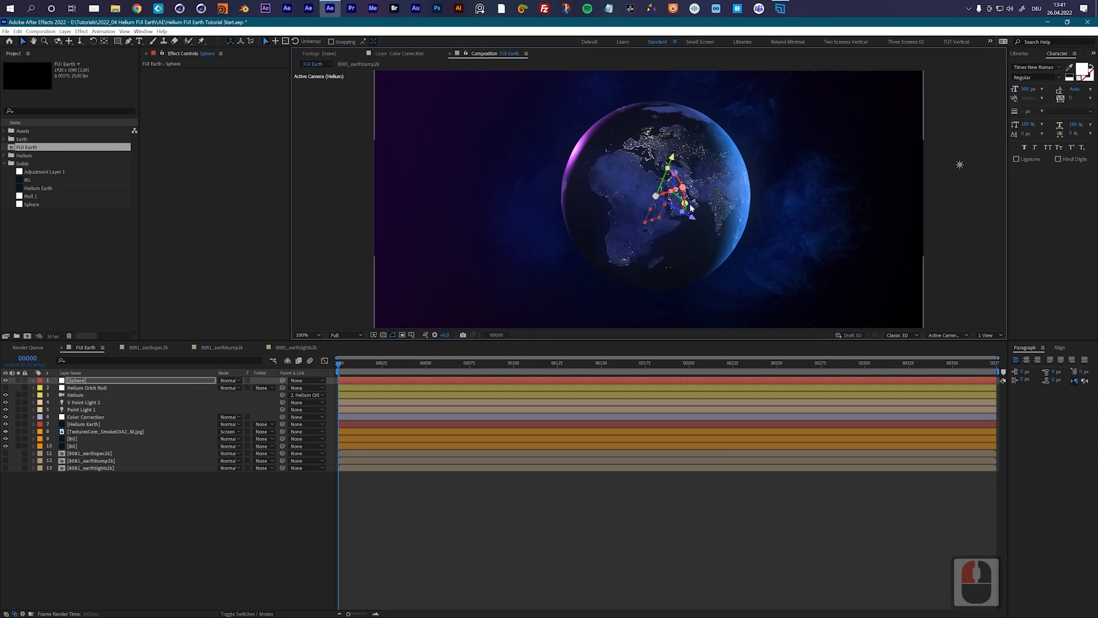
pyautogui.hotkey('ctrl', 'z')
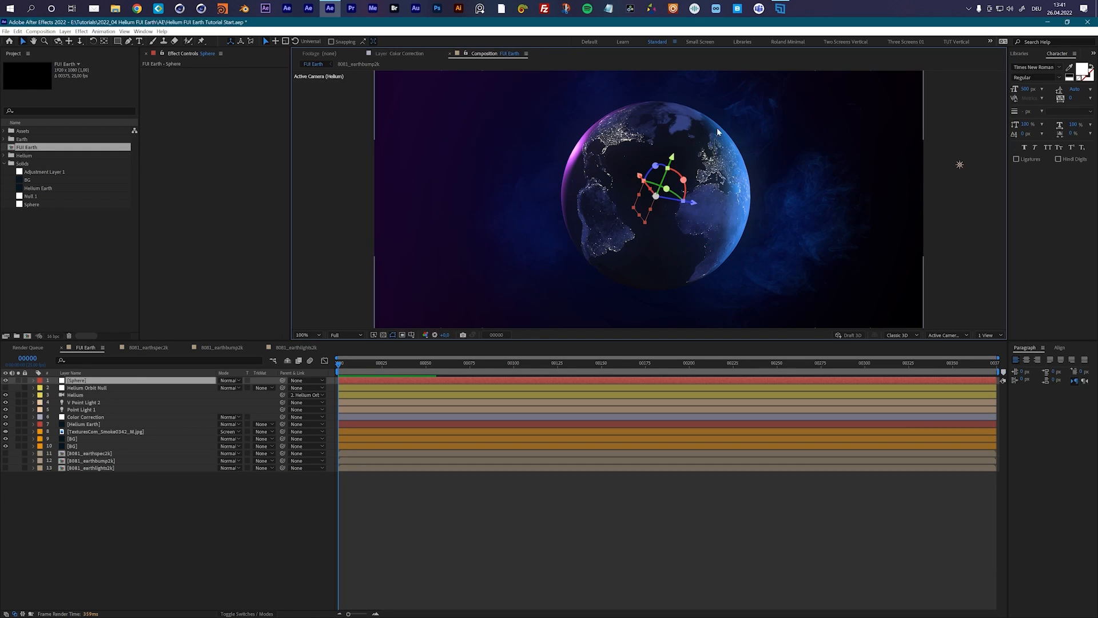
# - Set the Render Quality of the Helium Earth layer to Medium in its Render Settings
pyautogui.click(84, 425)
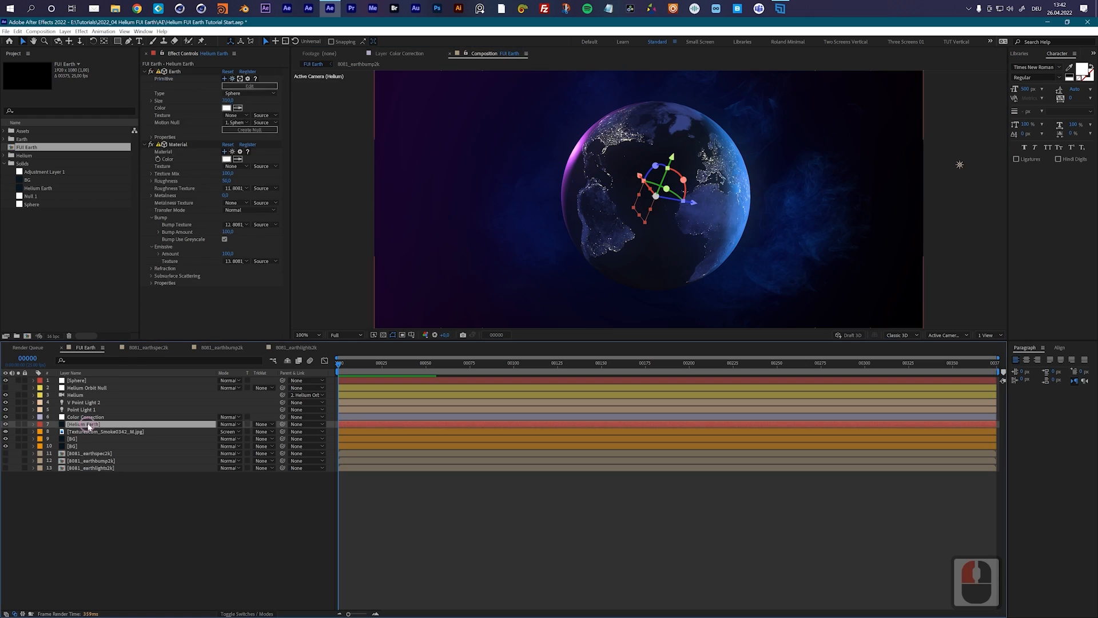
pyautogui.click(249, 80)
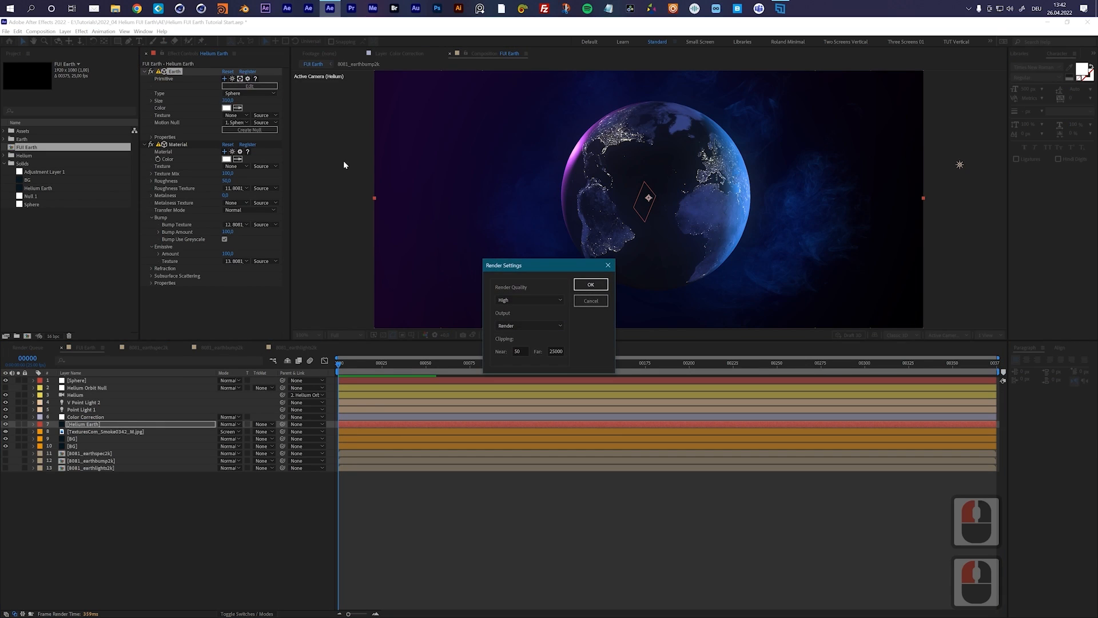
pyautogui.click(534, 300)
pyautogui.click(533, 318)
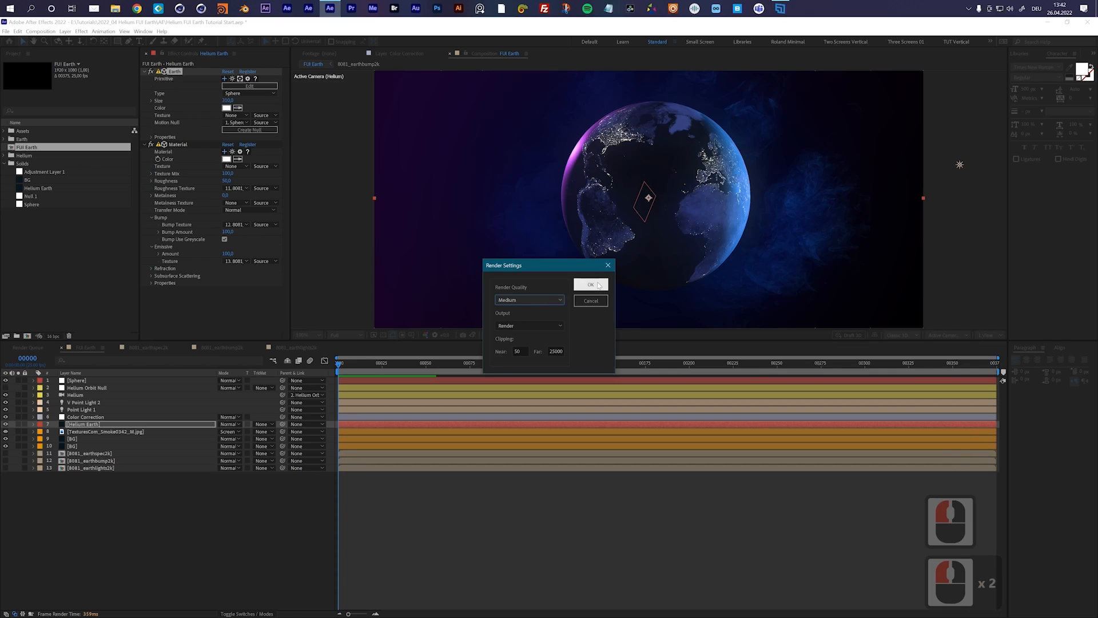
pyautogui.click(591, 284)
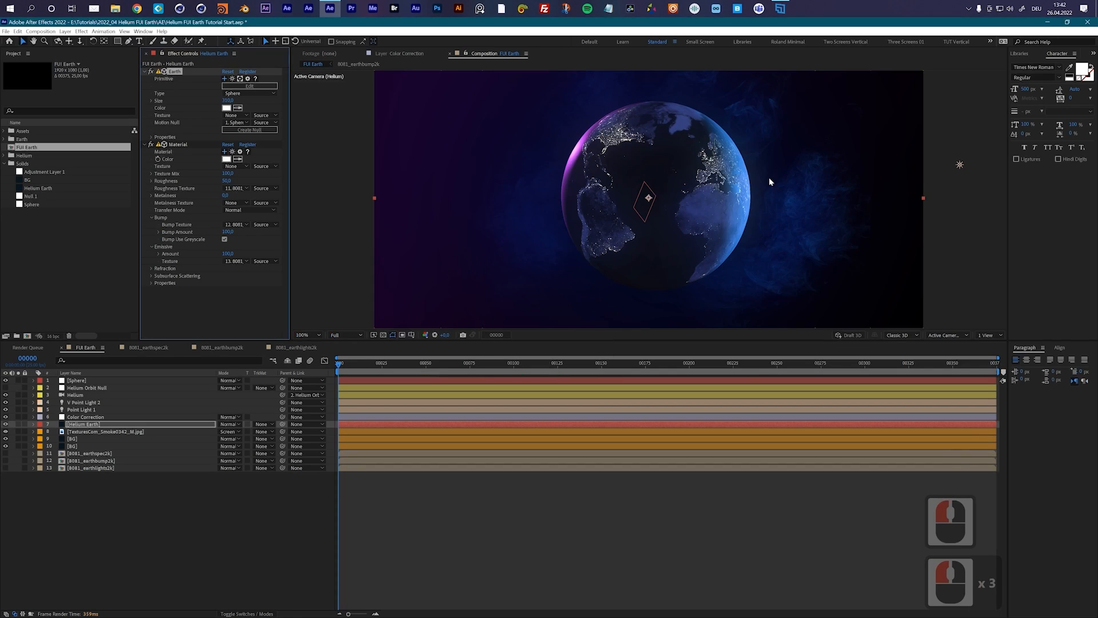
# - Switch the composition preview resolution to Half and back to Full
pyautogui.click(341, 335)
pyautogui.click(352, 366)
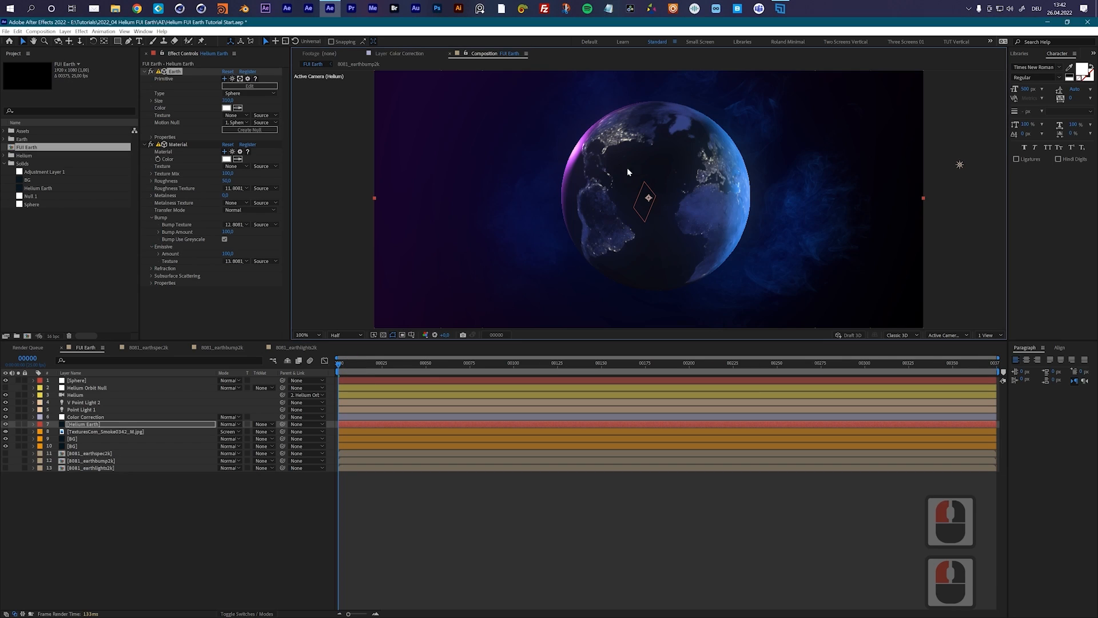
pyautogui.click(341, 335)
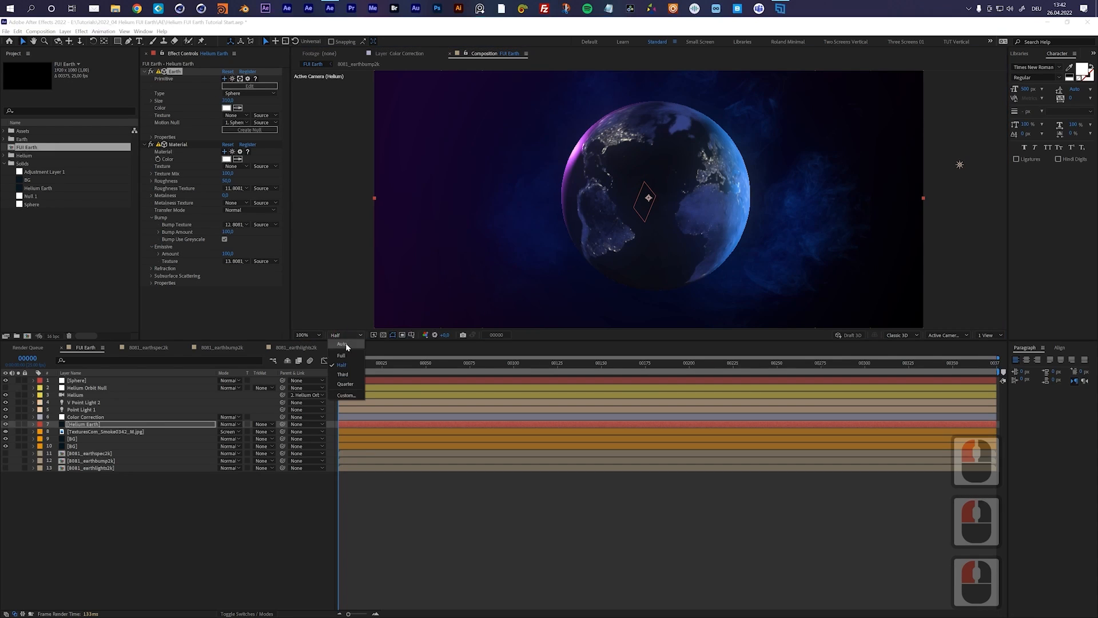
pyautogui.click(351, 356)
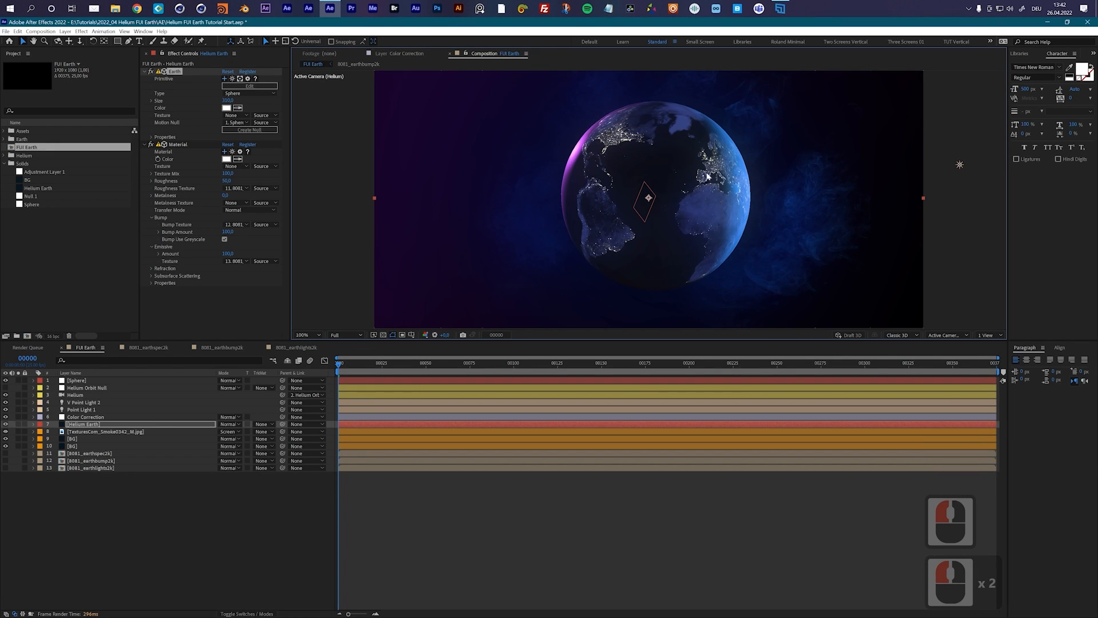
# - Set the Render Quality of the Helium Earth layer back to High
pyautogui.doubleClick(248, 78)
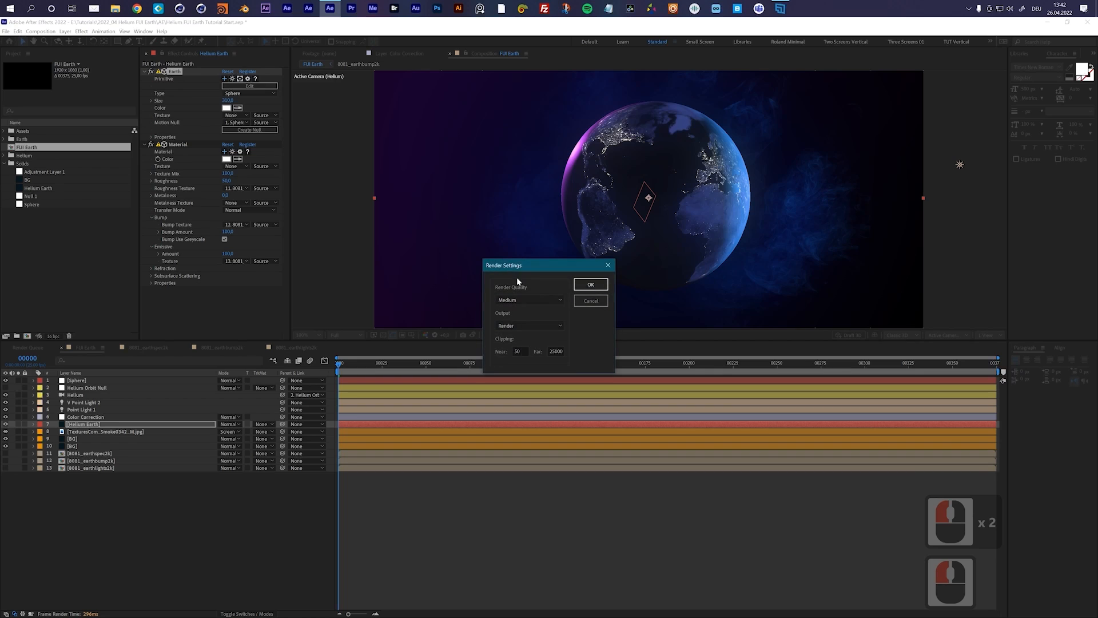
pyautogui.click(513, 303)
pyautogui.click(515, 315)
pyautogui.click(591, 285)
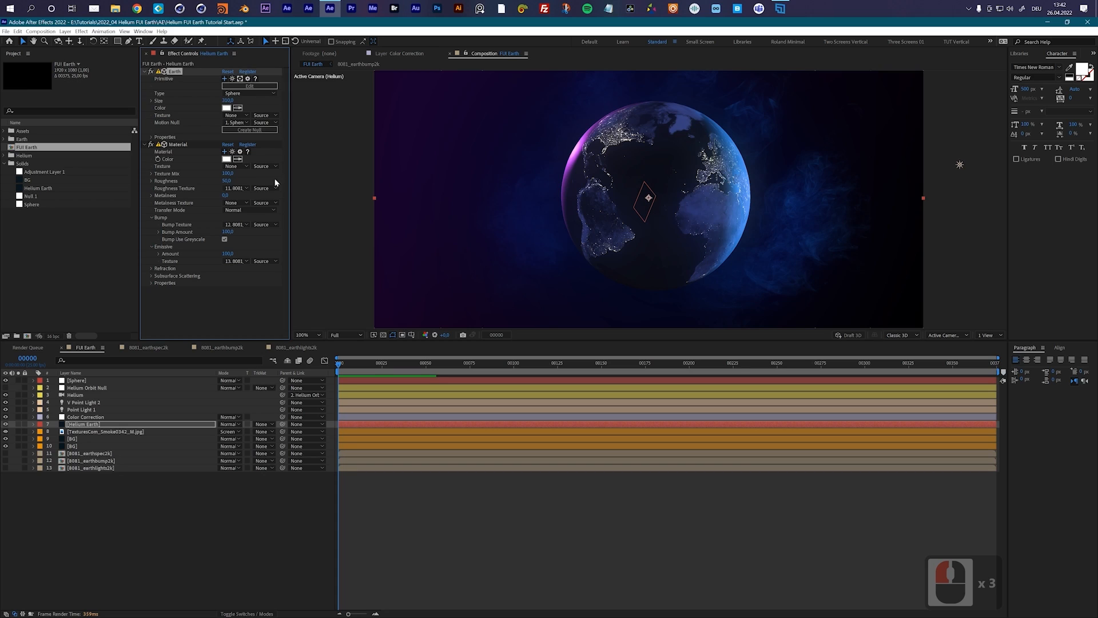
# - Rename the Sphere null layer to Earth and move it directly above the Helium Earth layer
pyautogui.click(78, 381)
pyautogui.press('Return')
pyautogui.write('Eargh')
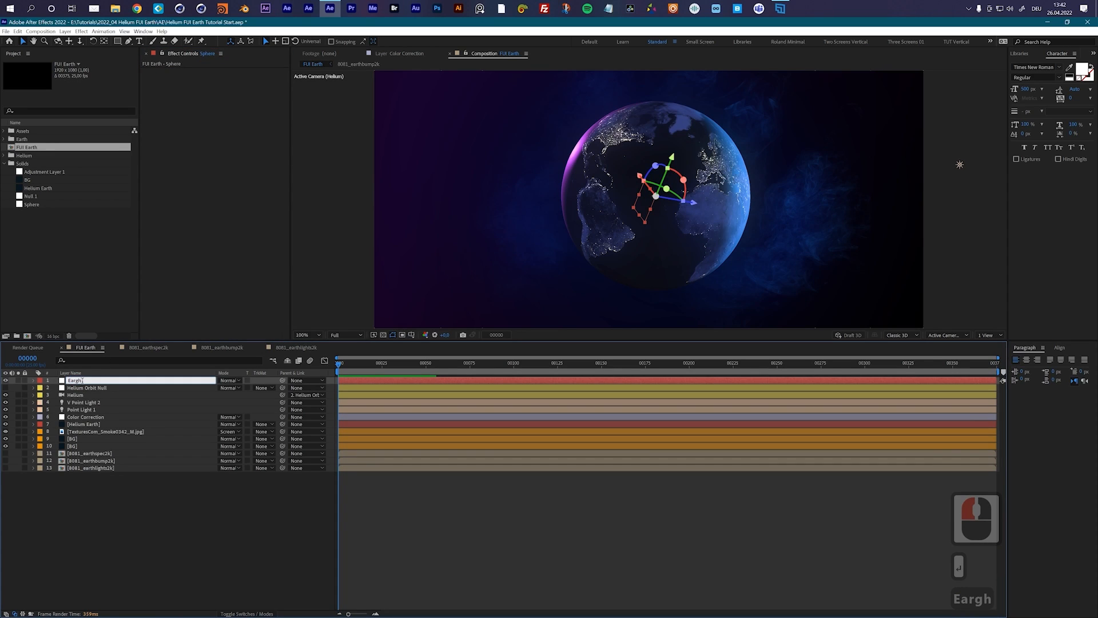
pyautogui.press('BackSpace')
pyautogui.press('BackSpace')
pyautogui.write('th')
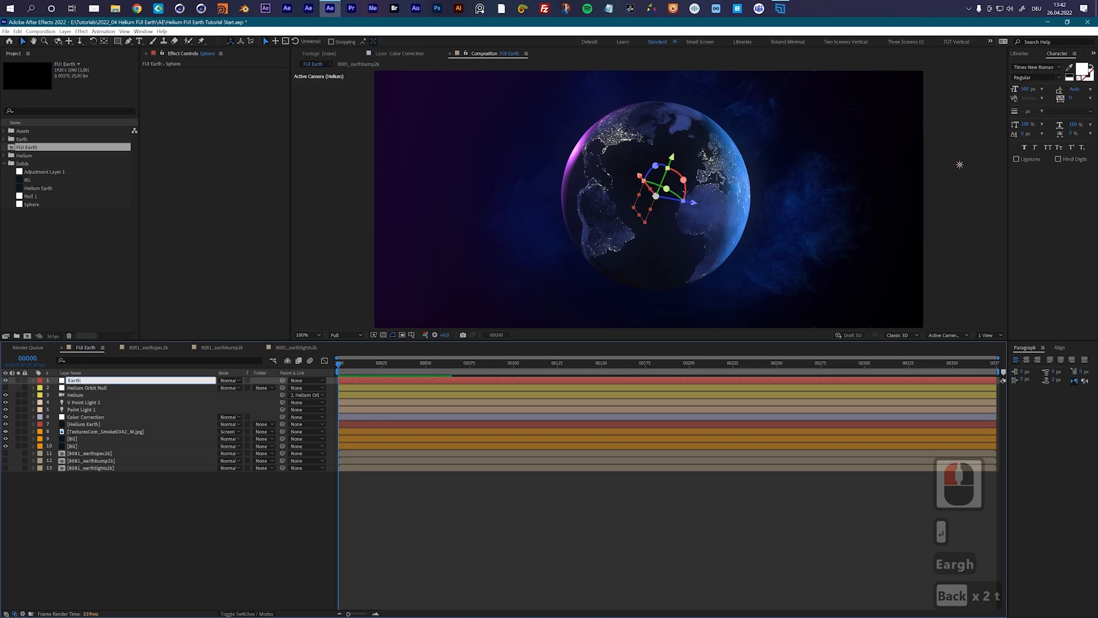
pyautogui.press('Return')
pyautogui.moveTo(82, 381); pyautogui.dragTo(81, 424)
pyautogui.click(98, 503)
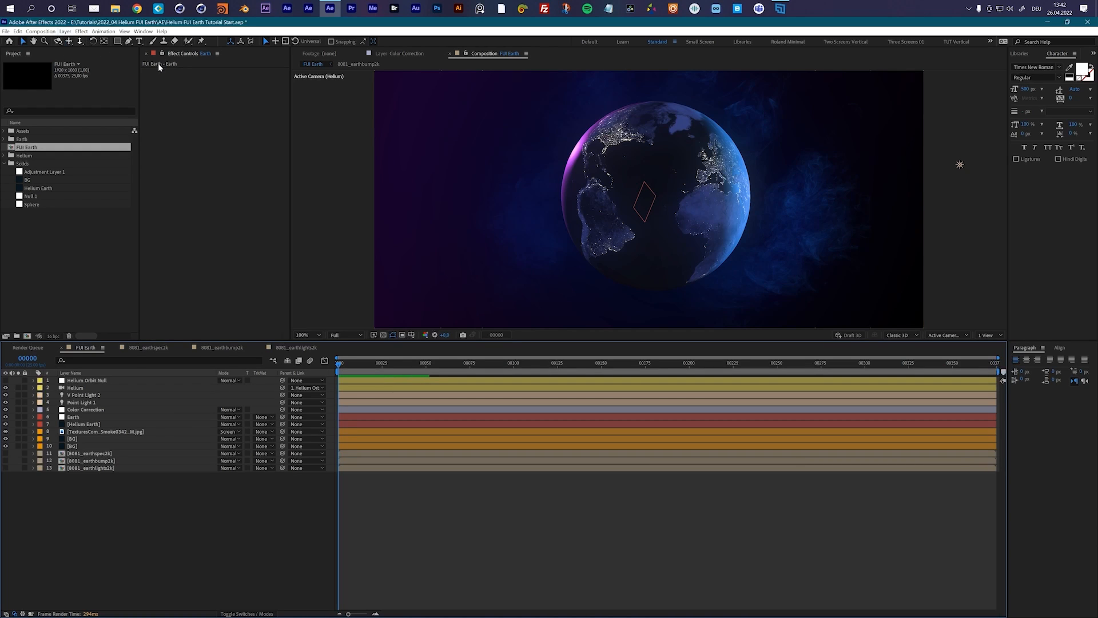
# - Create a composition-sized solid named Helium Network and place it between the Earth null and the Helium Earth layer
pyautogui.click(455, 448)
pyautogui.hotkey('ctrl', 'y')
pyautogui.write('H')
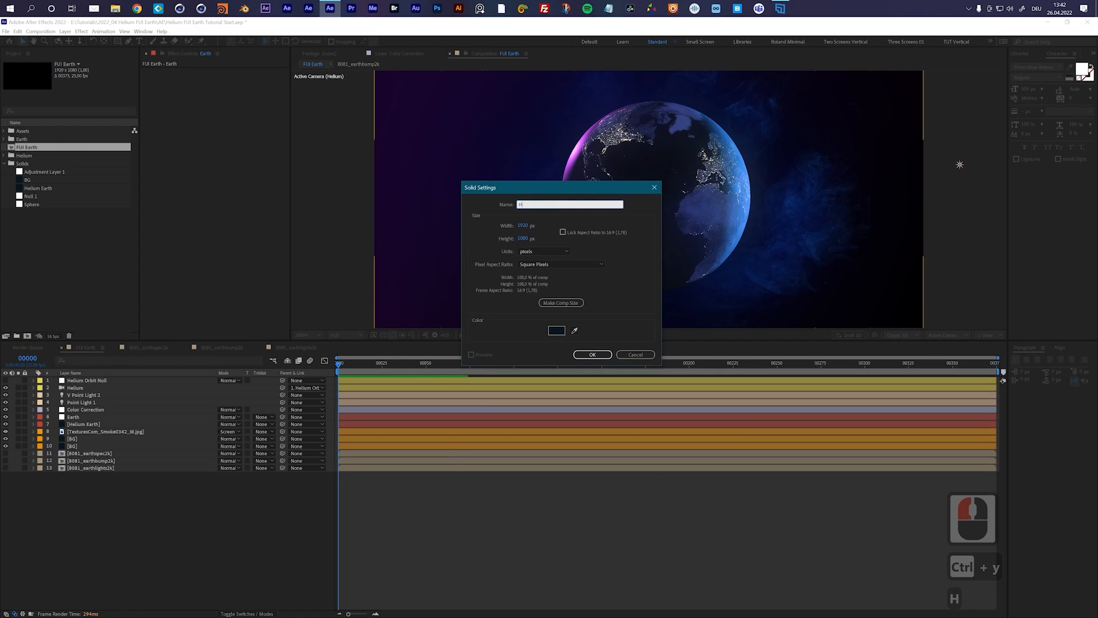
pyautogui.write('elium Network')
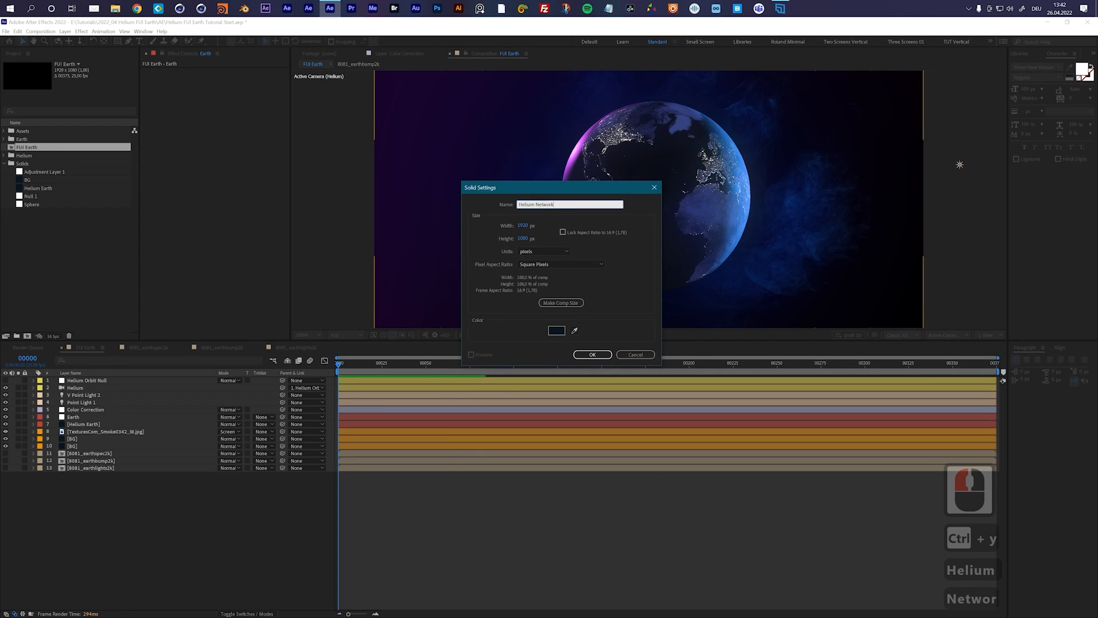
pyautogui.press('Return')
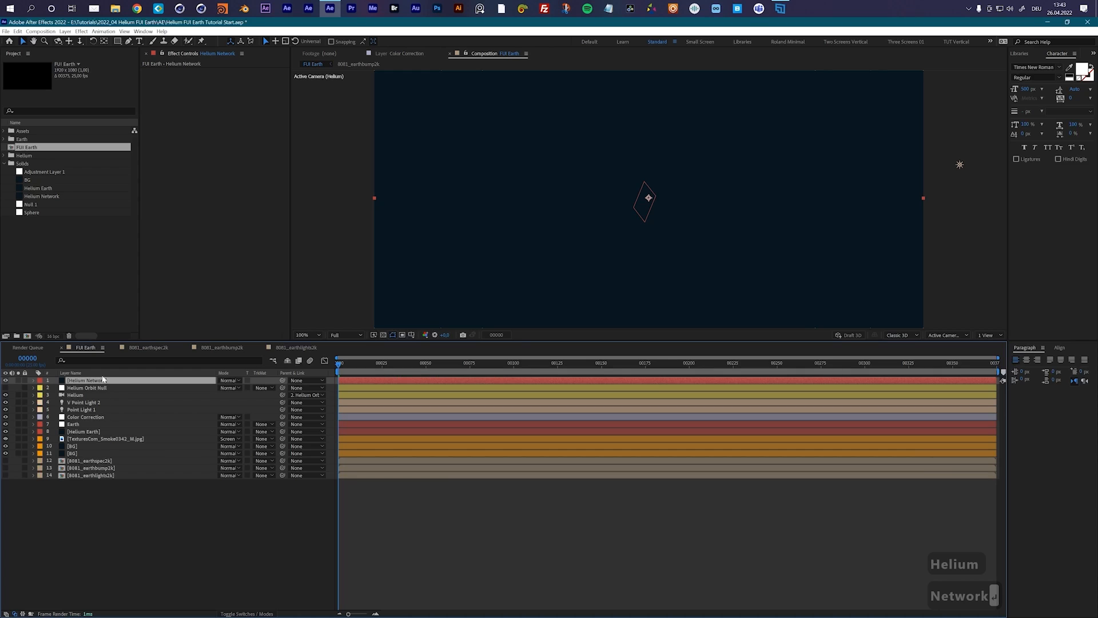
pyautogui.moveTo(103, 384); pyautogui.dragTo(103, 434)
# - Apply the Helium Sphere Wireframe preset to the Helium Network layer
pyautogui.click(81, 428)
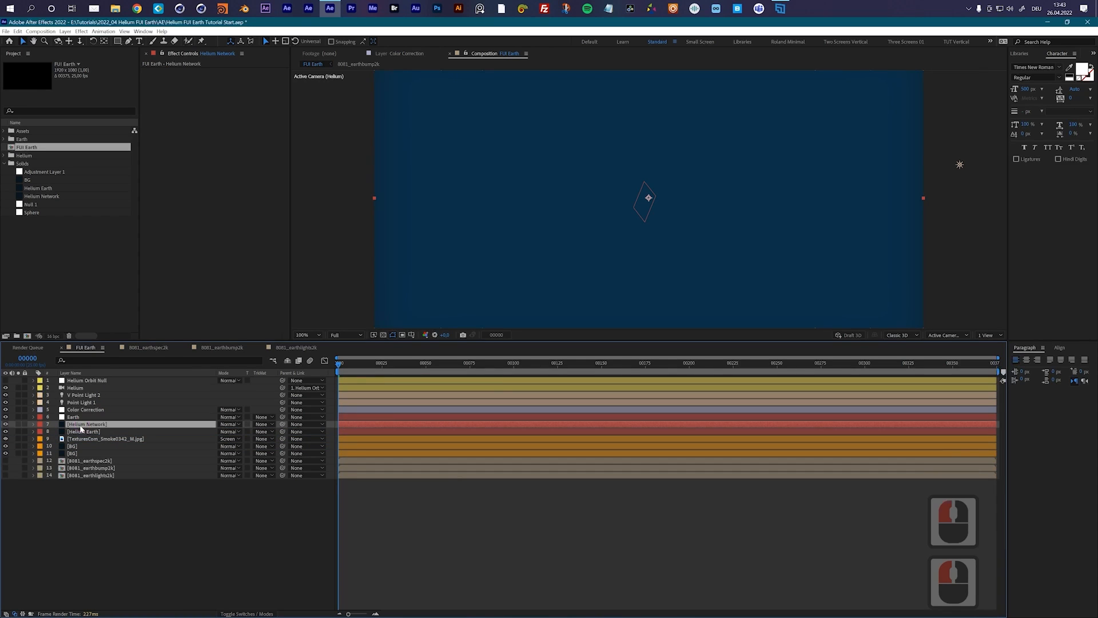
pyautogui.click(81, 31)
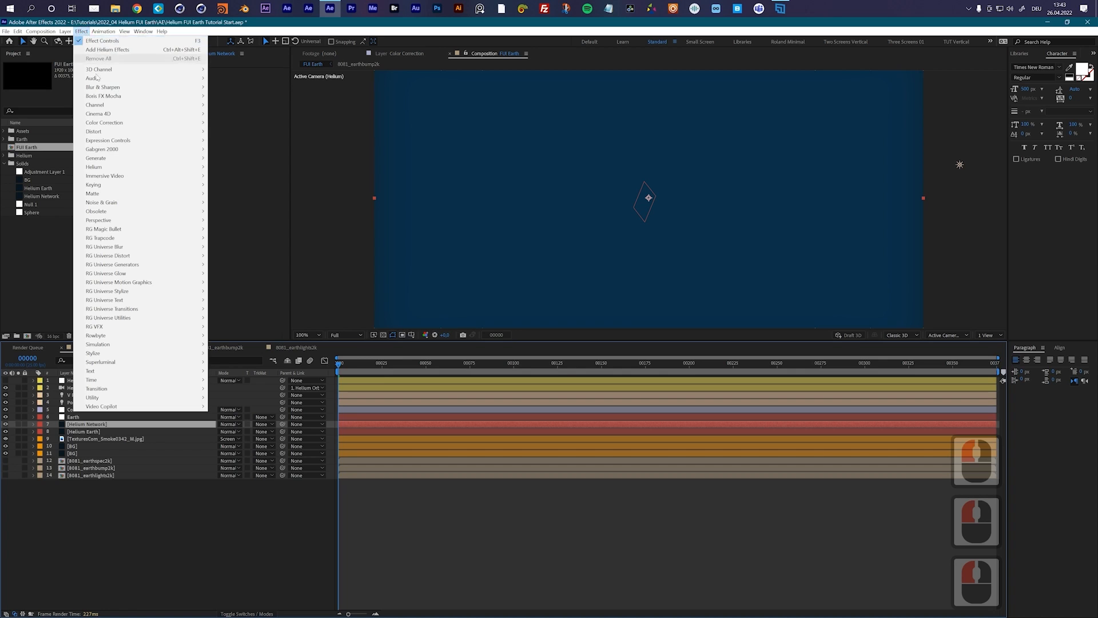
pyautogui.moveTo(103, 167)
pyautogui.click(239, 167)
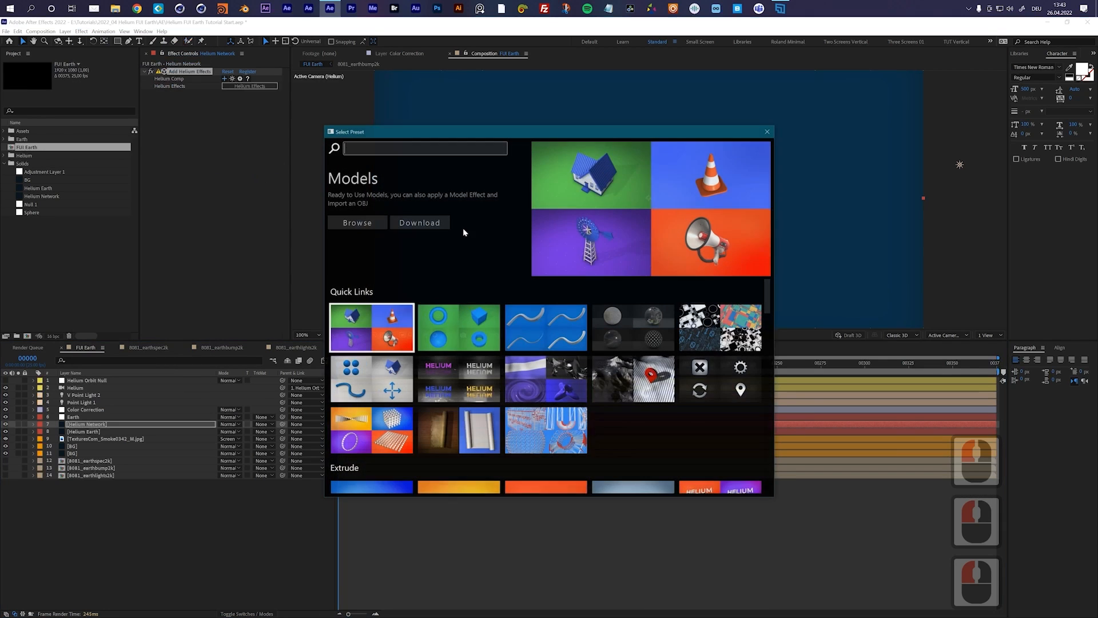
pyautogui.click(538, 434)
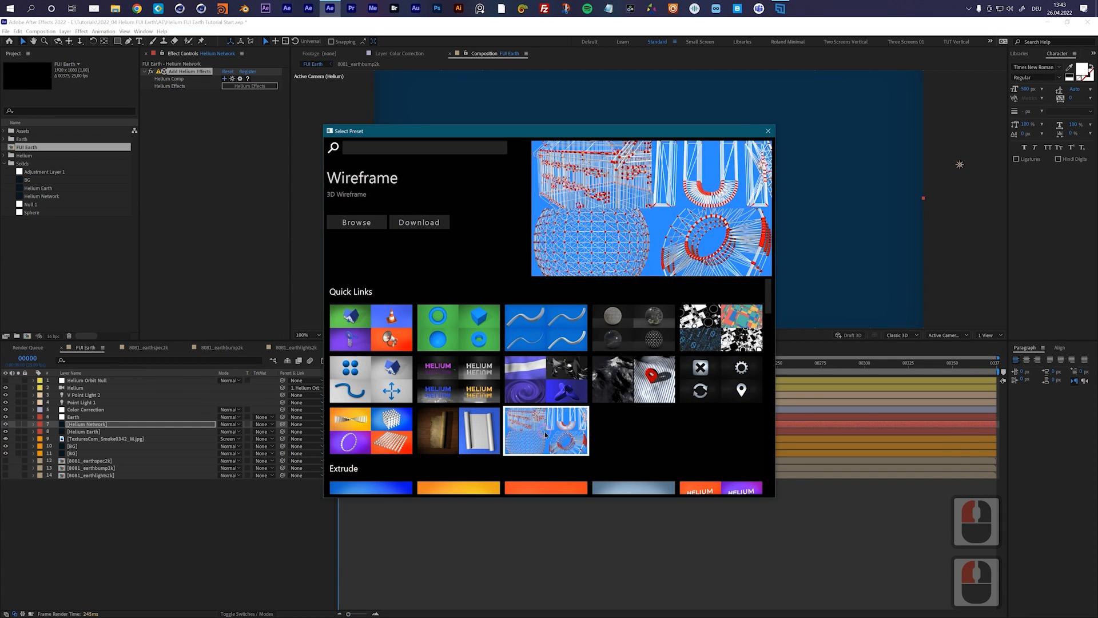
pyautogui.click(363, 223)
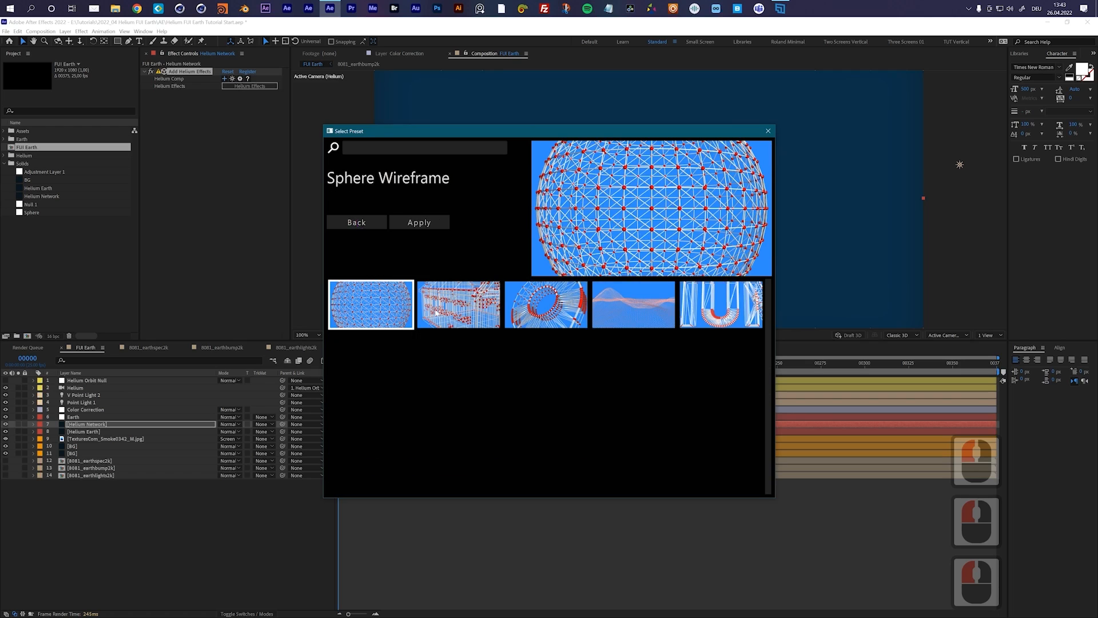
pyautogui.click(417, 223)
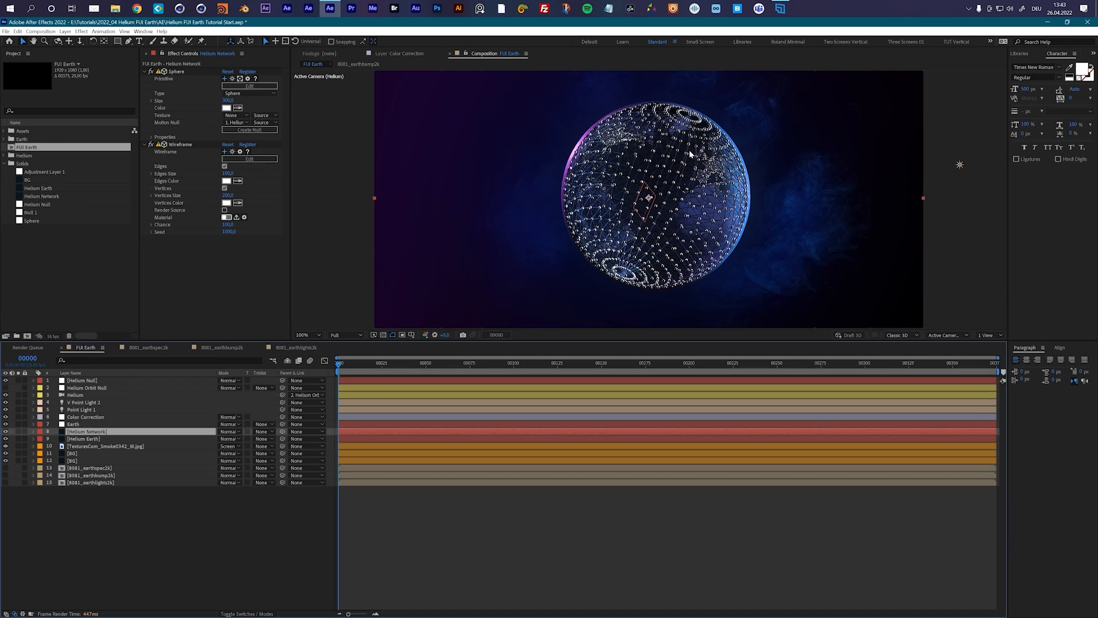
# - Solo the Helium Network layer and delete its Sphere effect, keeping the Wireframe effect
pyautogui.click(19, 432)
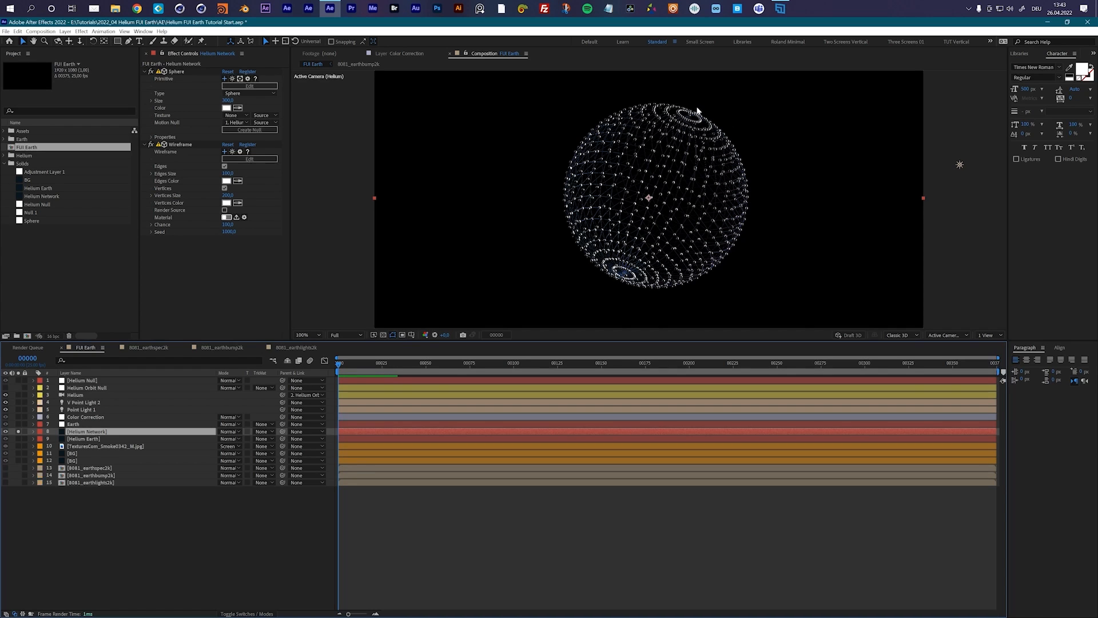
pyautogui.click(176, 72)
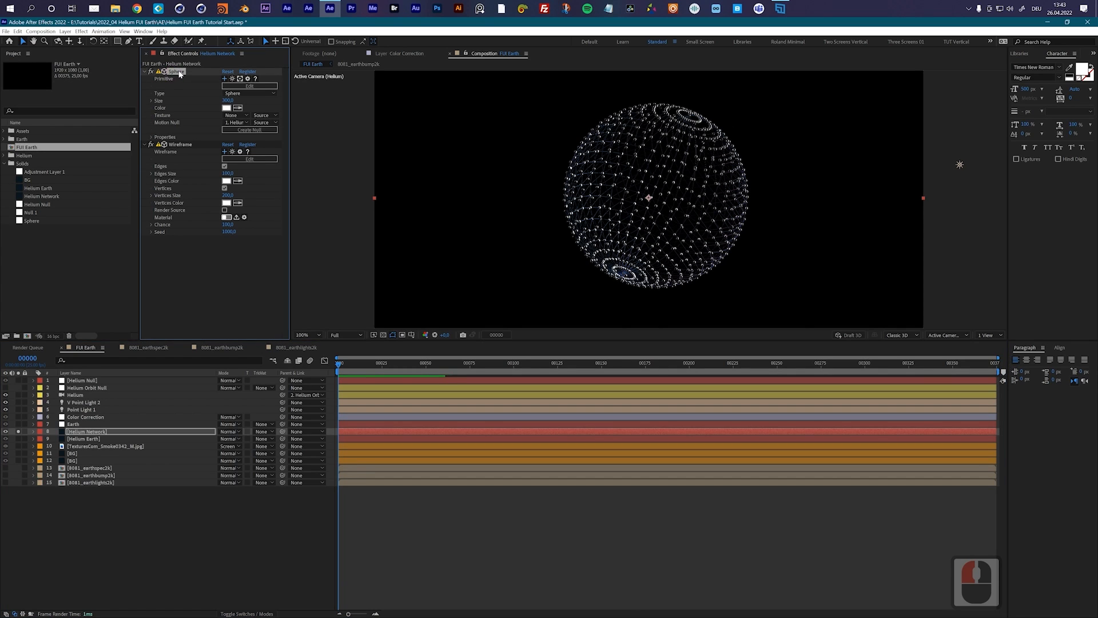
pyautogui.press('Delete')
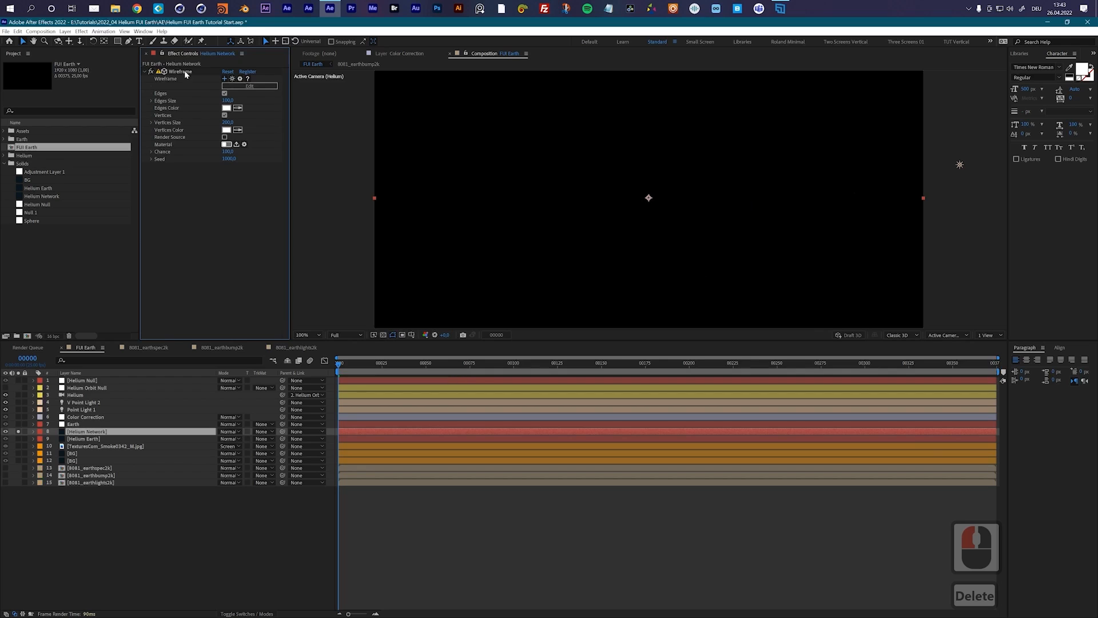
# - Add the Blob preset from the Abstract category and place the Wireframe effect below the Abstract effect
pyautogui.click(224, 79)
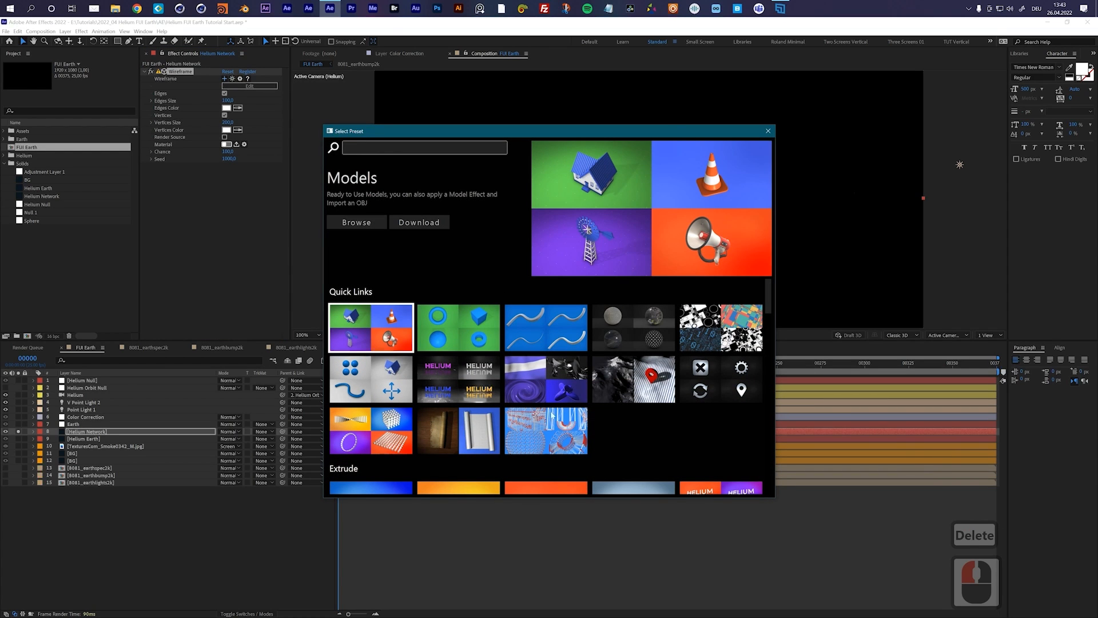
pyautogui.click(548, 380)
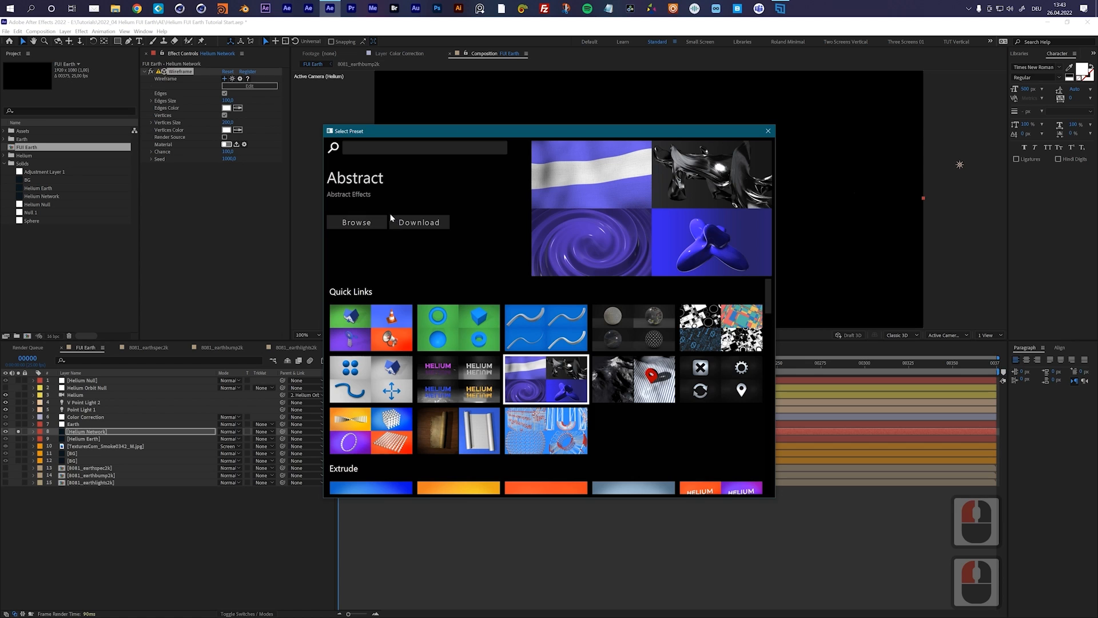
pyautogui.click(357, 224)
pyautogui.click(484, 314)
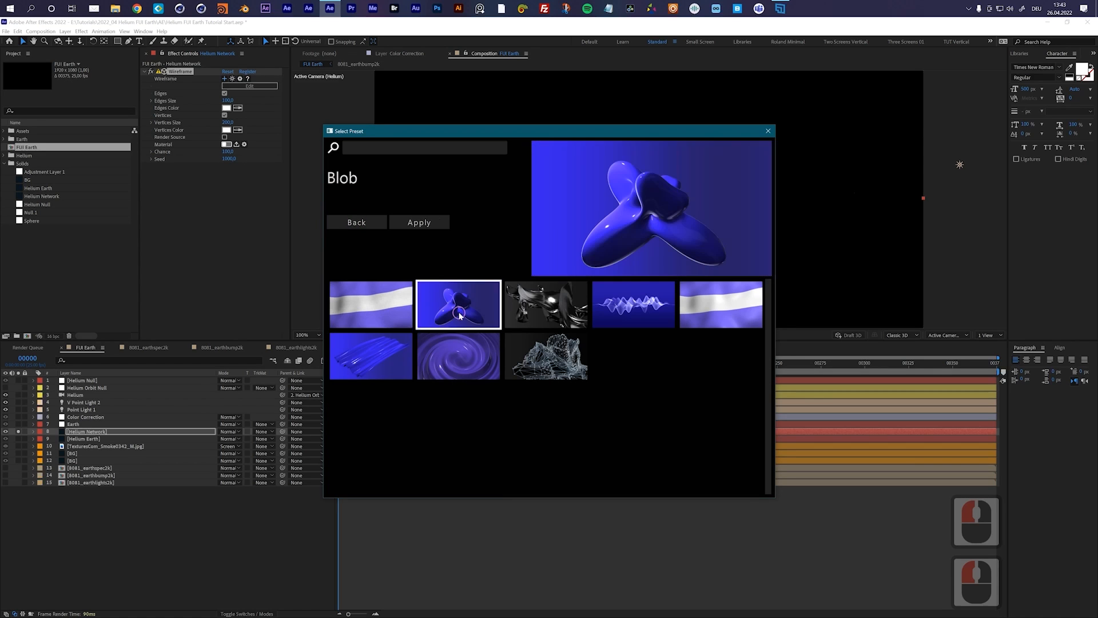
pyautogui.click(426, 224)
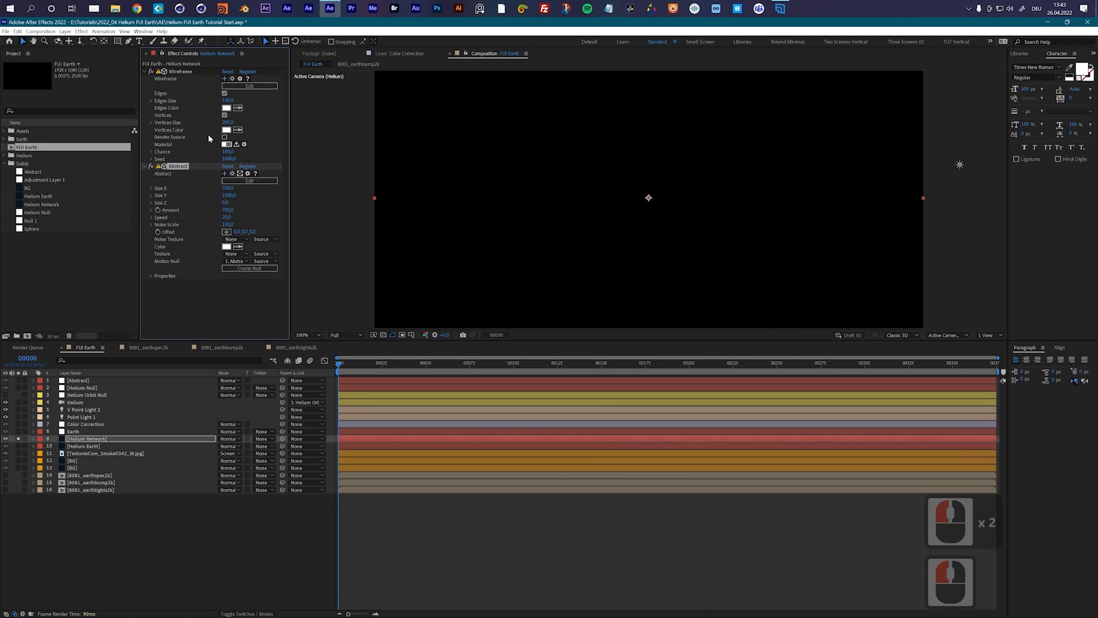
pyautogui.moveTo(179, 73); pyautogui.dragTo(192, 293)
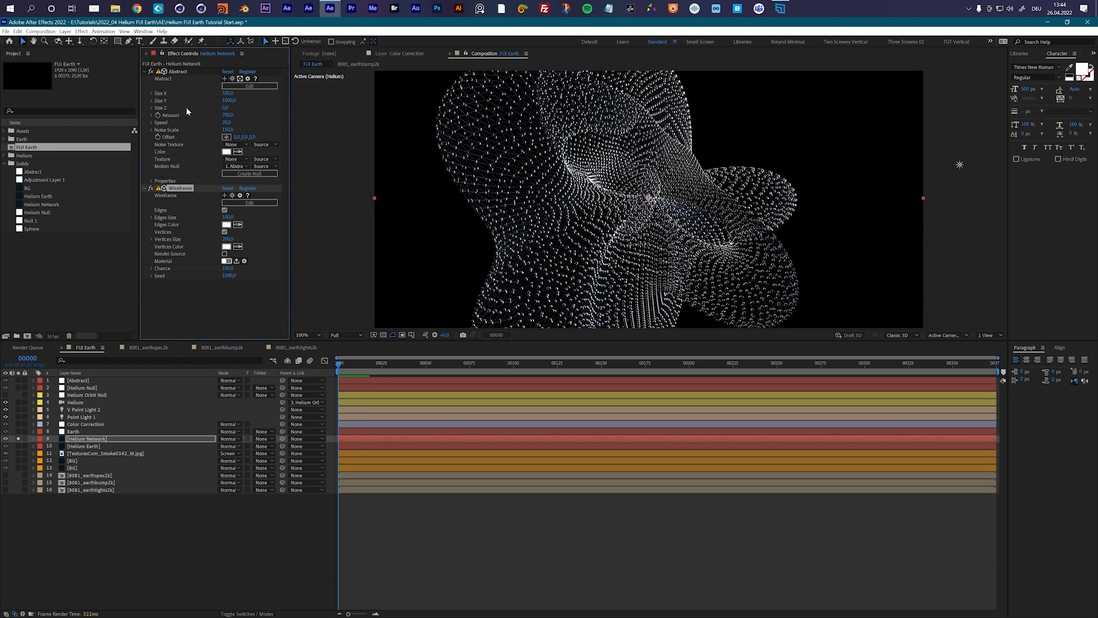
# - Set the Abstract effect's Amount to 50 and its Noise Scale to 60
pyautogui.click(227, 115)
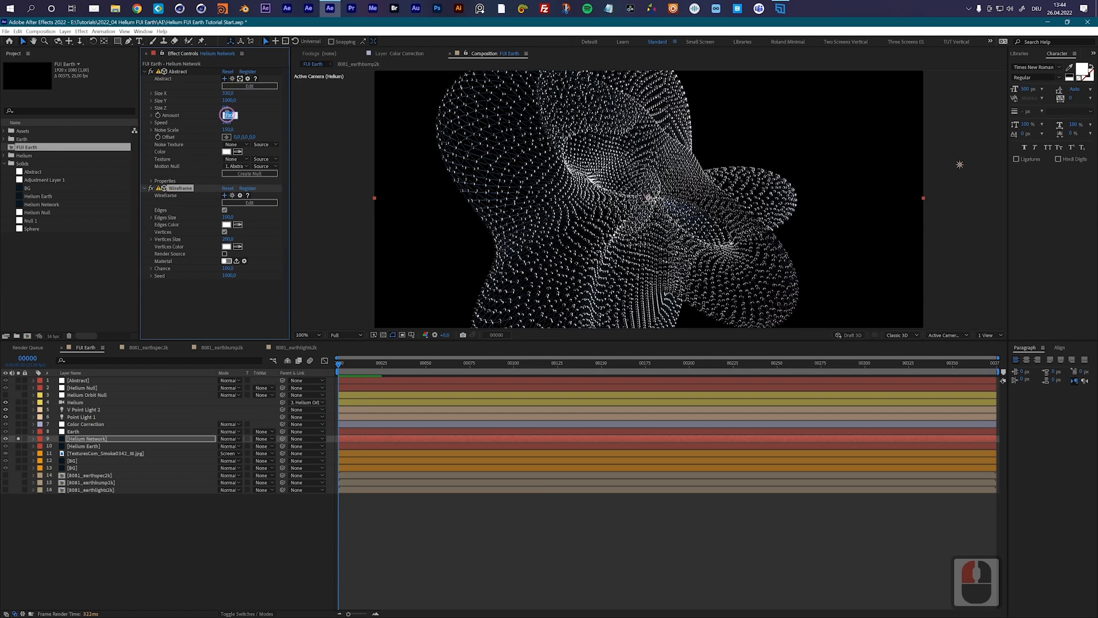
pyautogui.write('50')
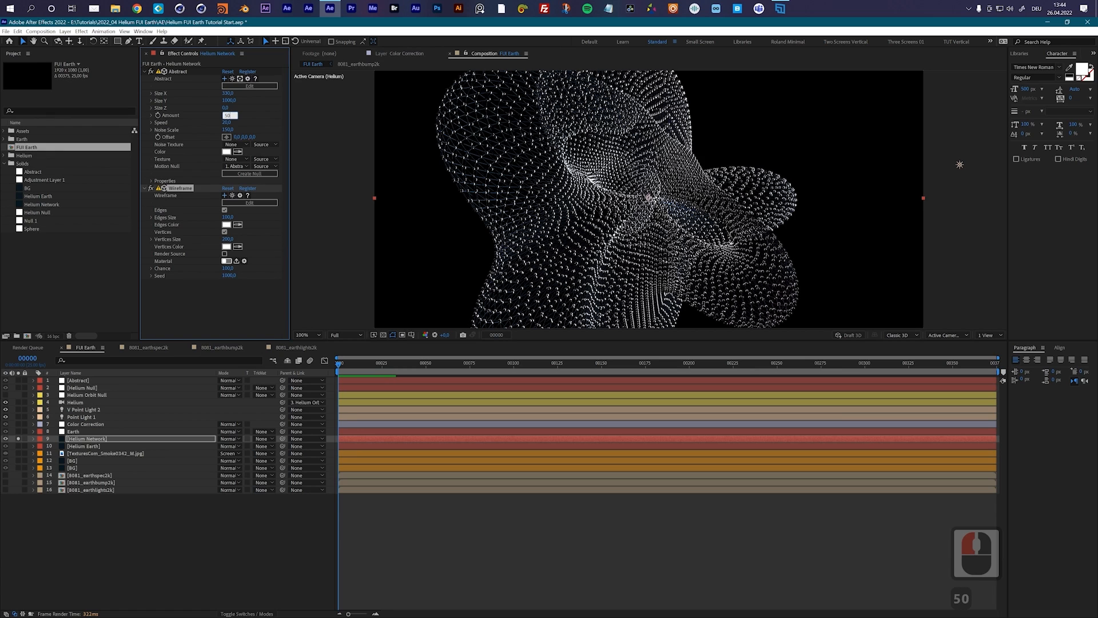
pyautogui.press('Return')
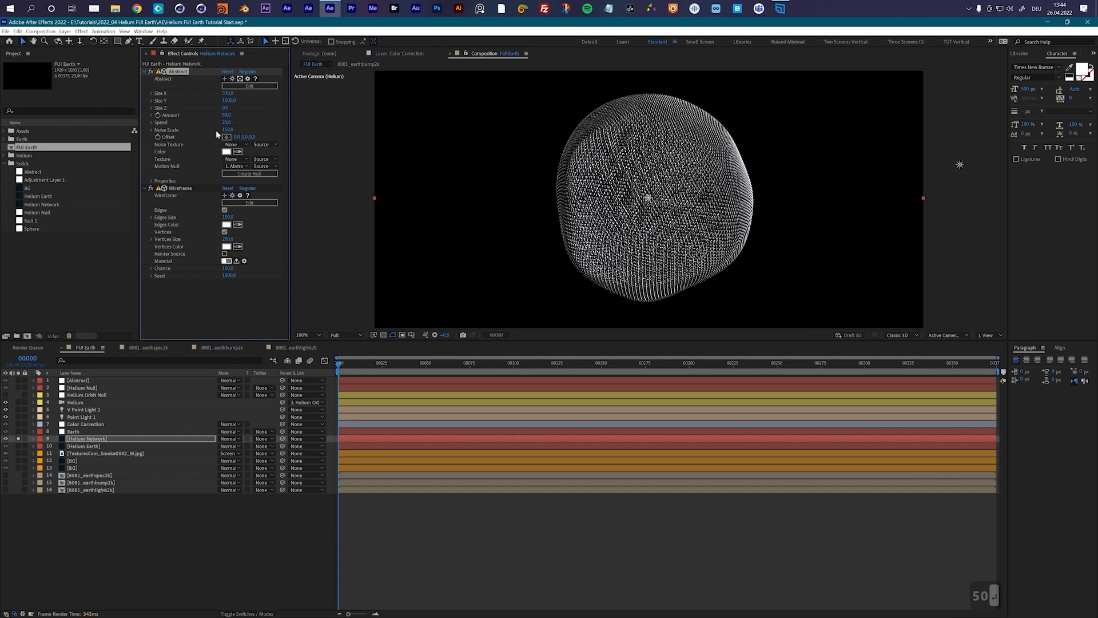
pyautogui.click(227, 128)
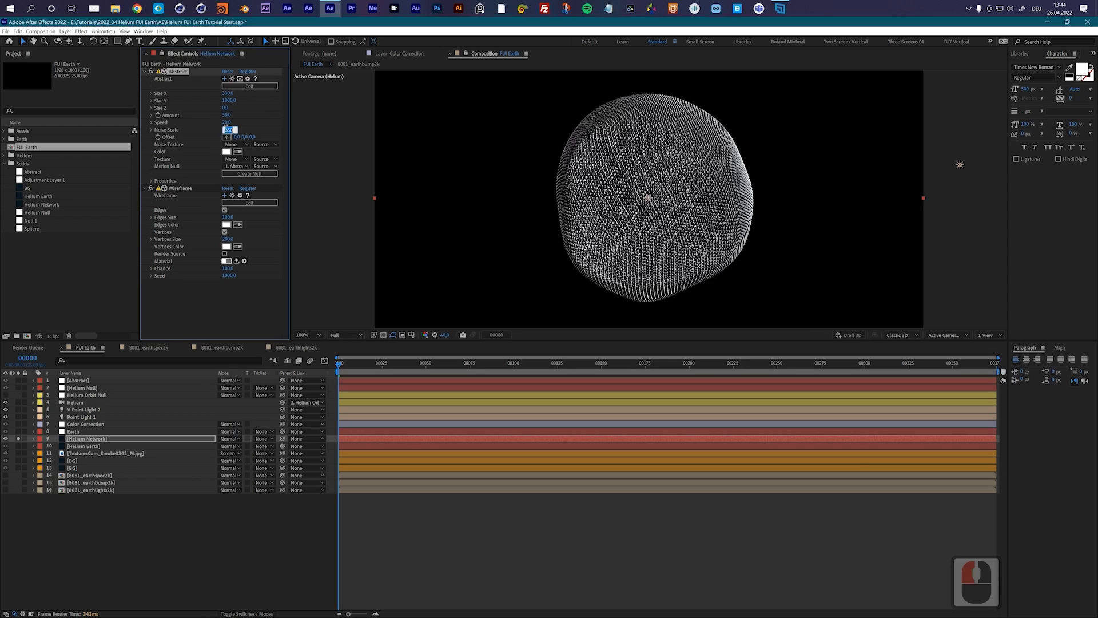
pyautogui.write('60')
pyautogui.press('Return')
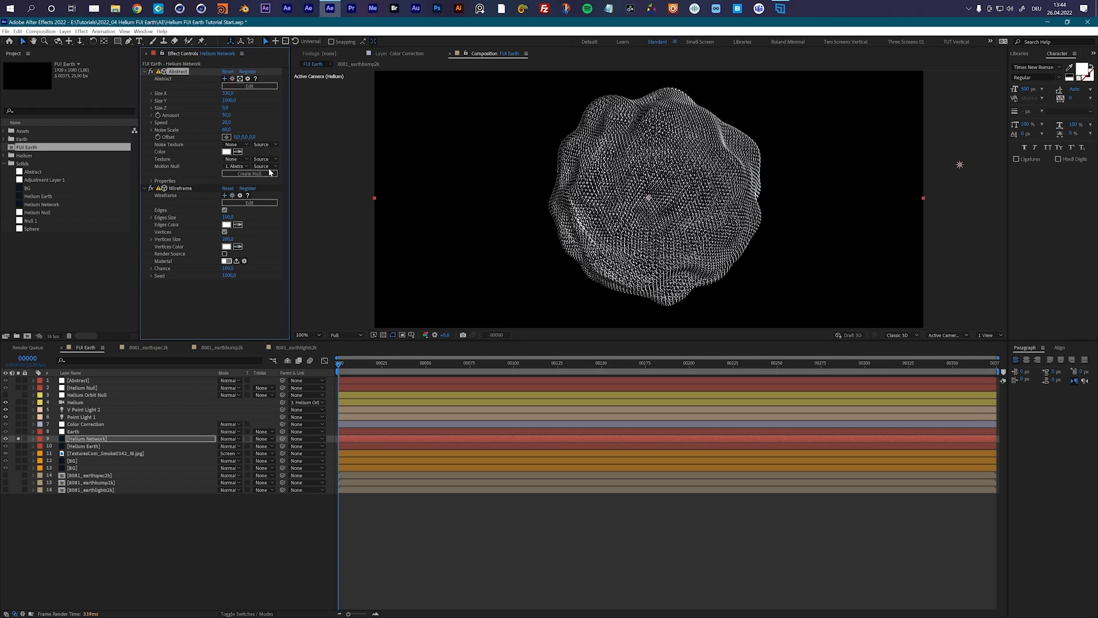
# - Set the Abstract effect's Quality to 100 and preview the network's animation
pyautogui.click(152, 181)
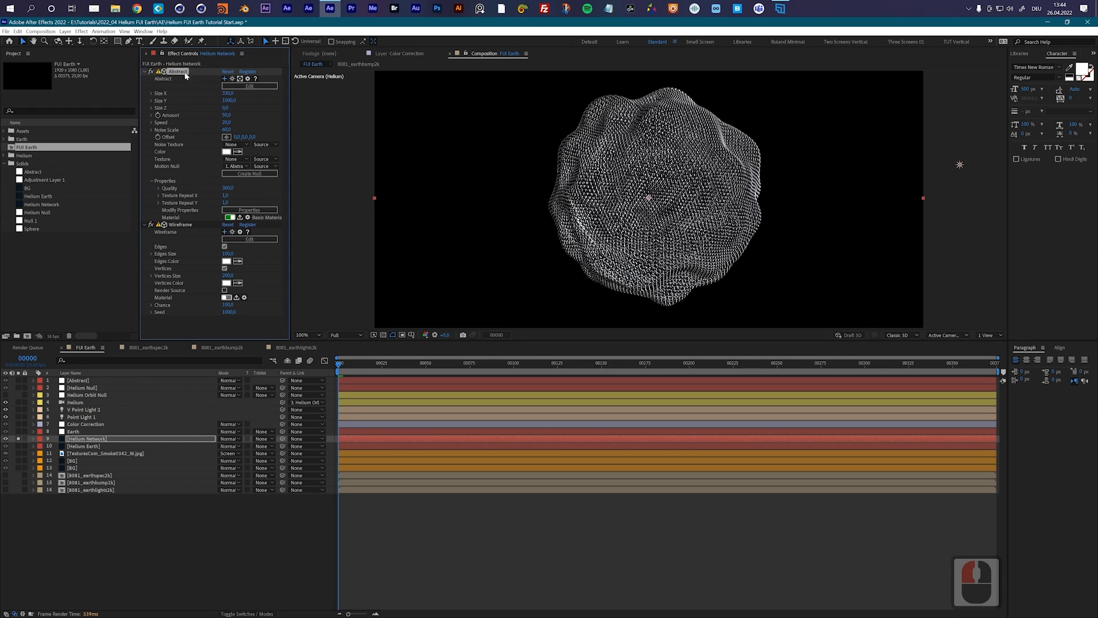
pyautogui.click(229, 188)
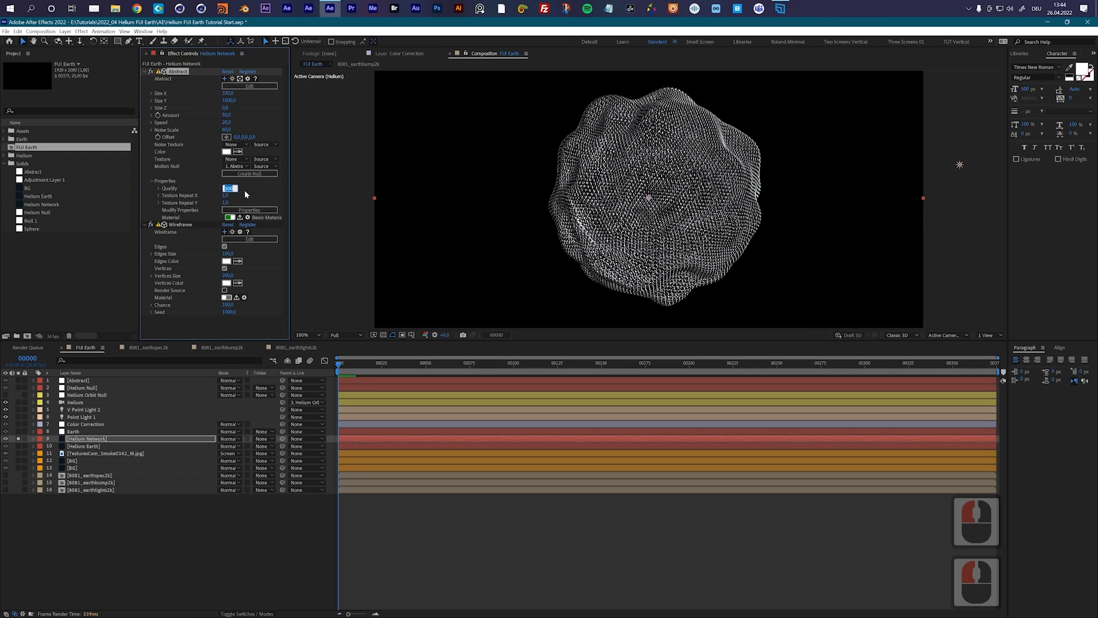
pyautogui.write('100')
pyautogui.press('Return')
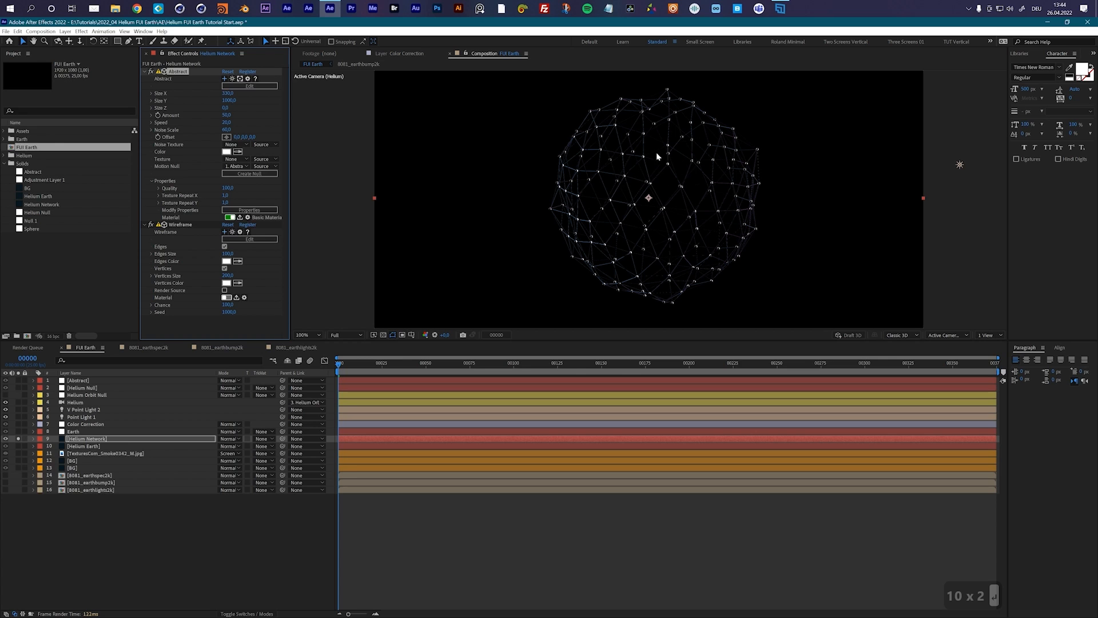
pyautogui.press('space')
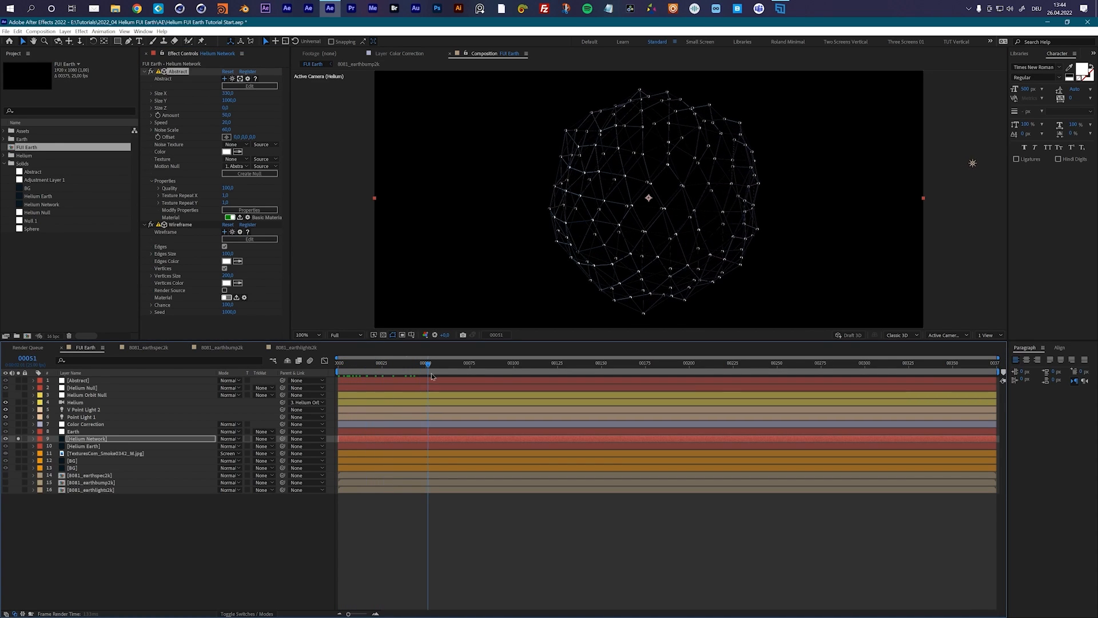
pyautogui.moveTo(473, 375); pyautogui.dragTo(507, 376)
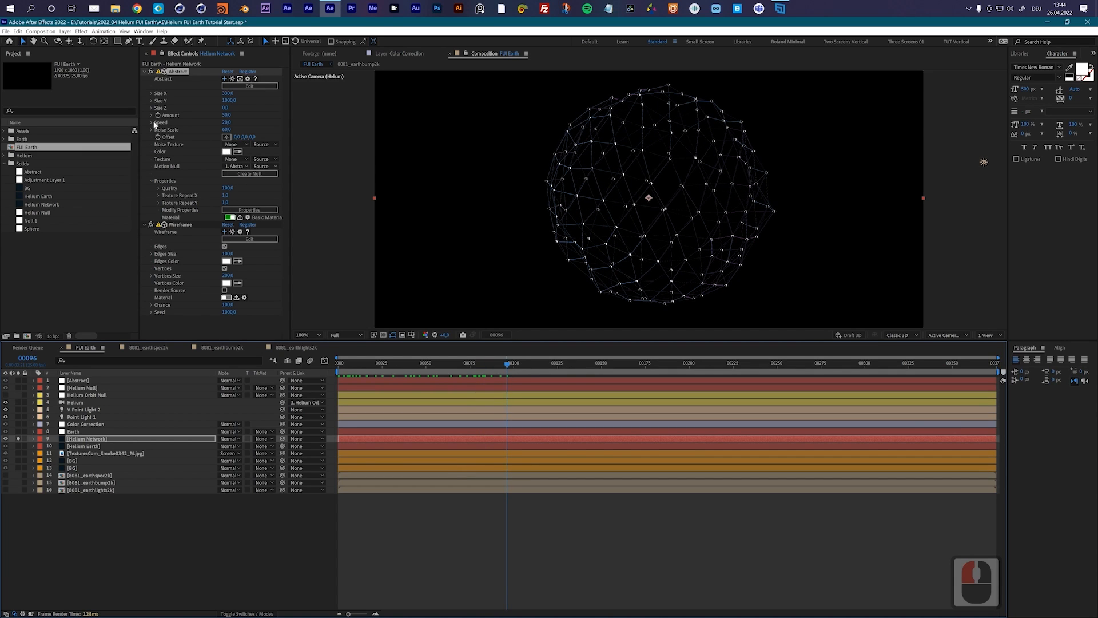
# - Set the Abstract effect's Speed to 5 and preview the animation from the first frame
pyautogui.click(226, 124)
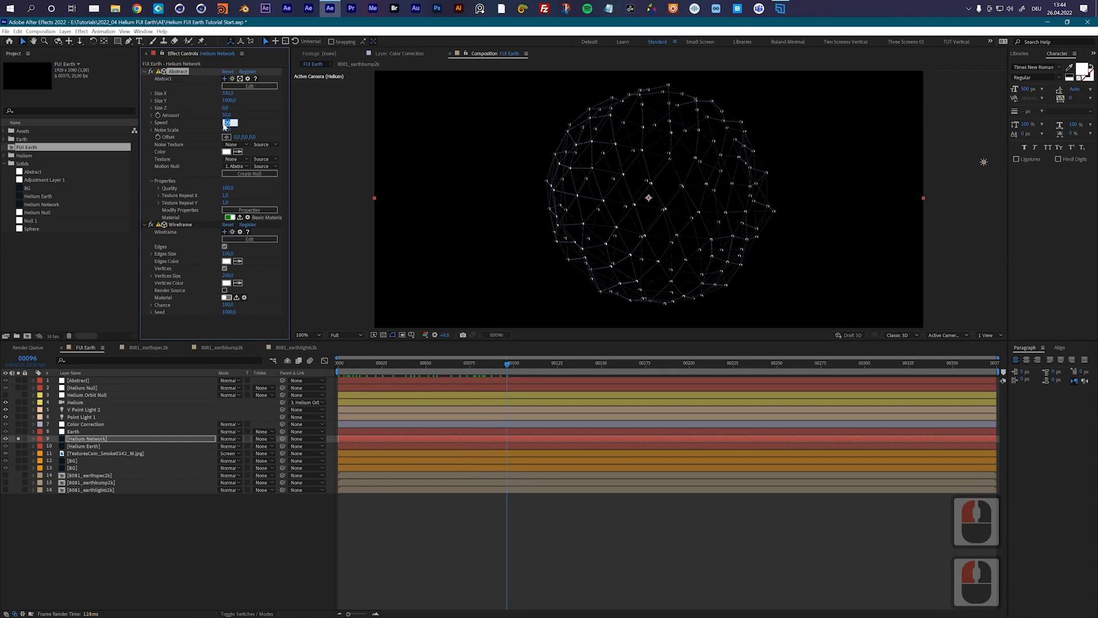
pyautogui.write('5,')
pyautogui.press('Return')
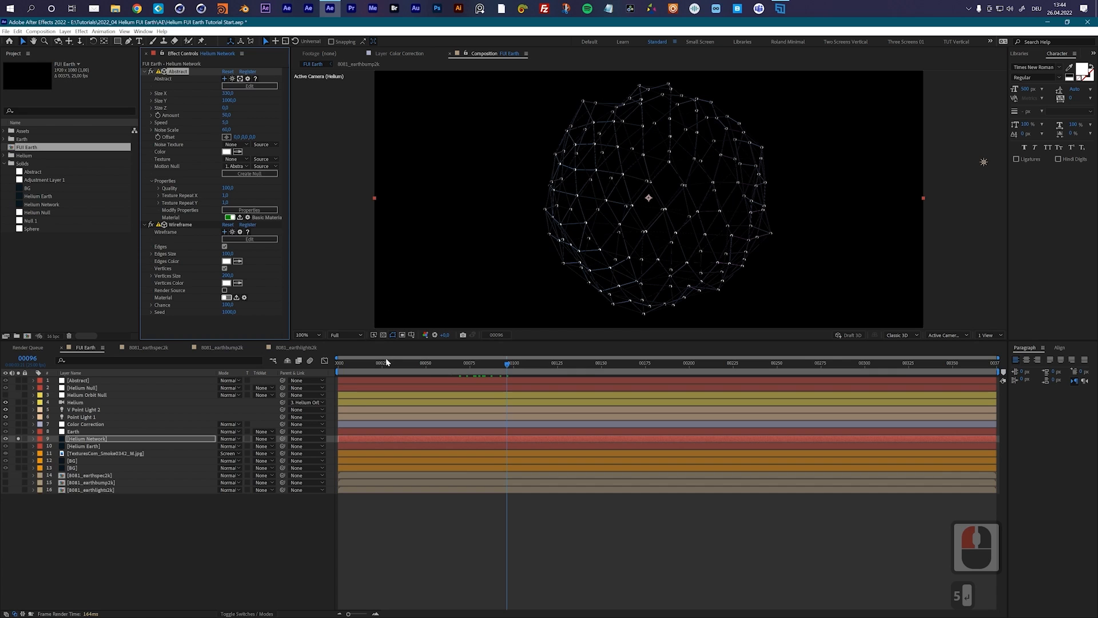
pyautogui.moveTo(377, 367); pyautogui.dragTo(320, 365)
pyautogui.press('space')
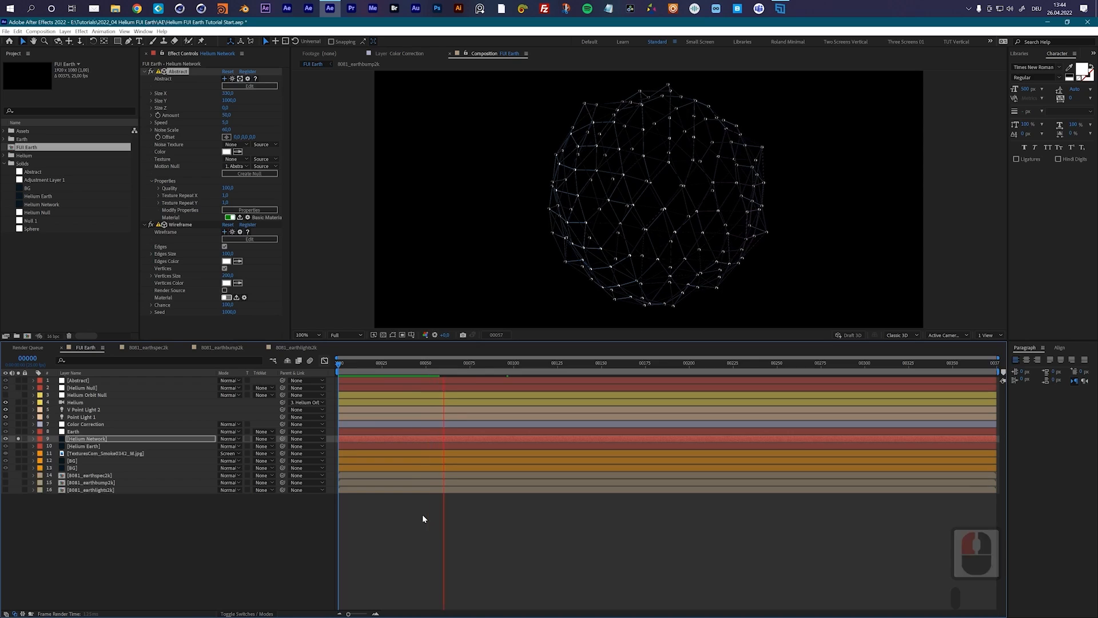
pyautogui.press('space')
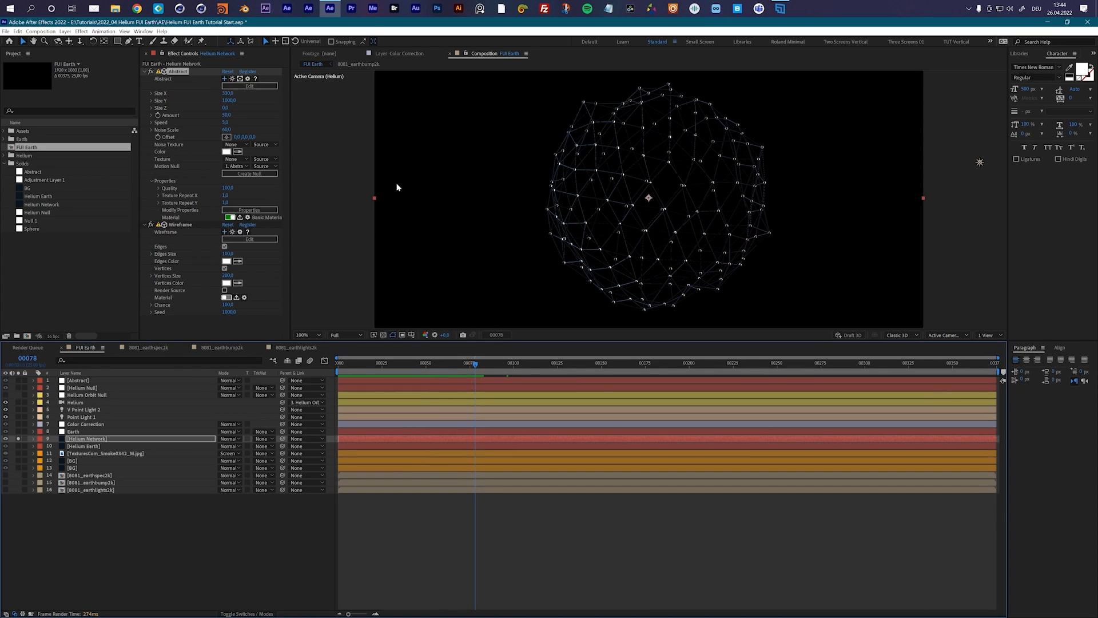
# - Set the Wireframe effect's Vertices Size to 125
pyautogui.click(181, 225)
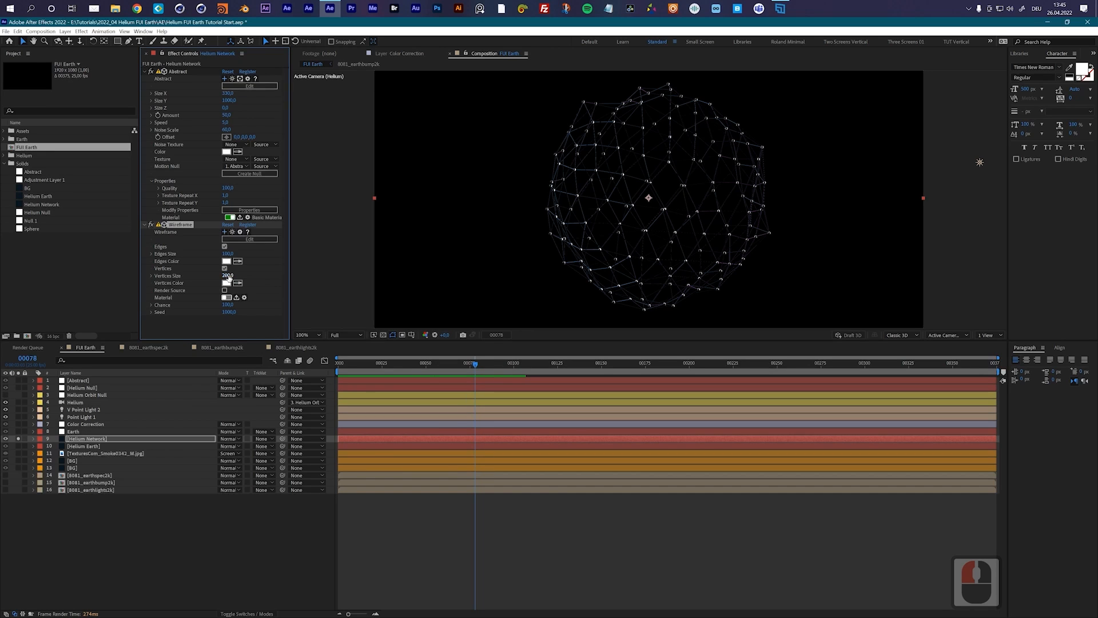
pyautogui.click(229, 276)
pyautogui.write('125')
pyautogui.press('Return')
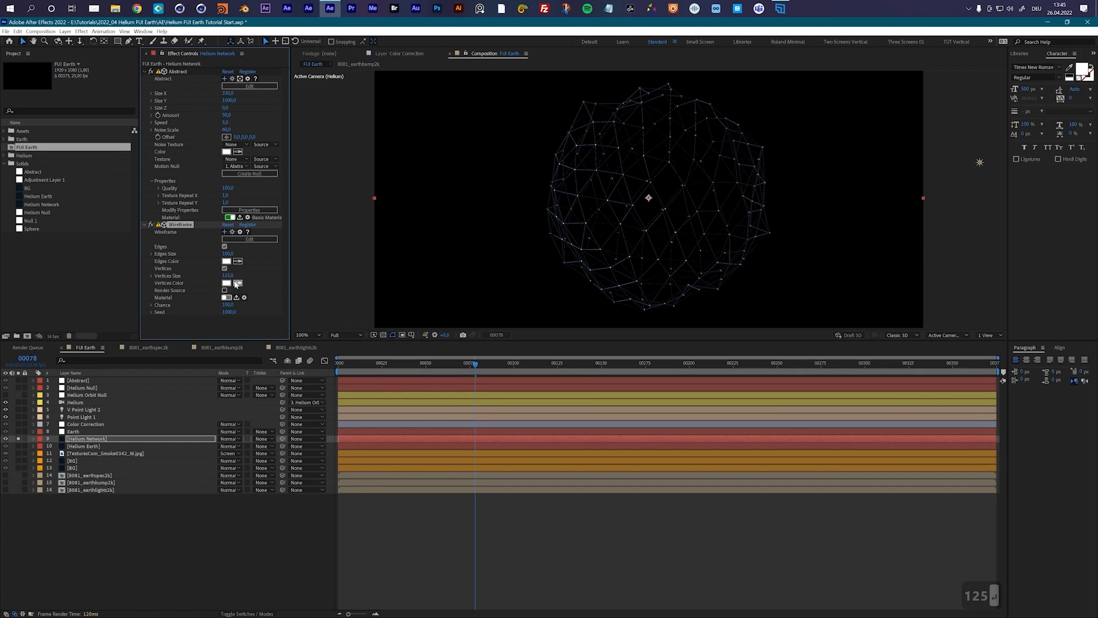
# - Choose the purple material preset for the Wireframe effect and apply it
pyautogui.click(245, 241)
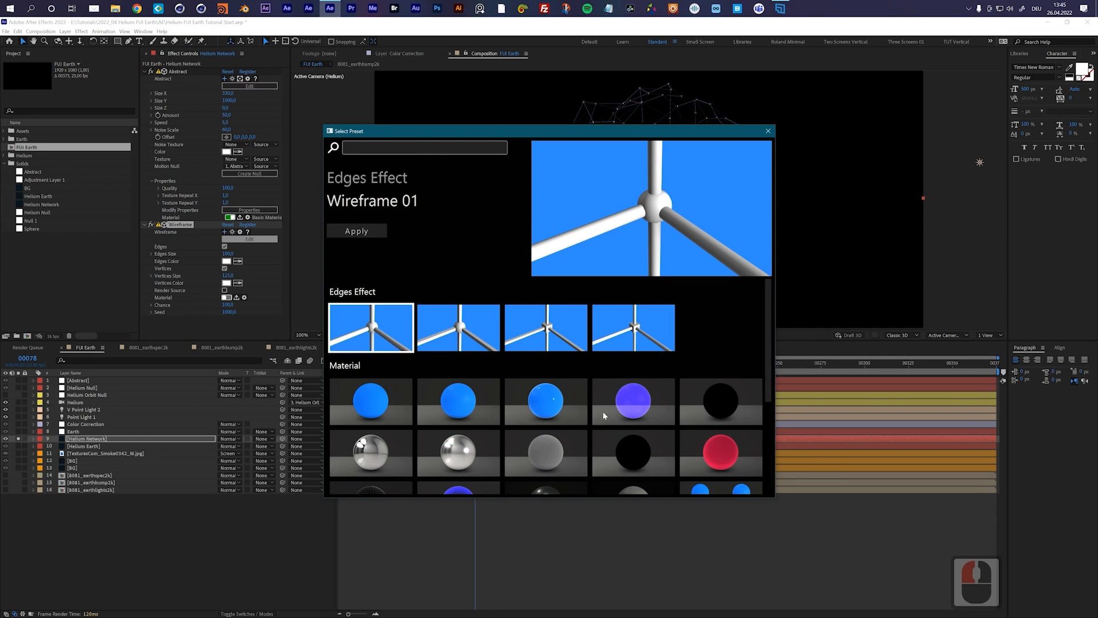
pyautogui.doubleClick(633, 400)
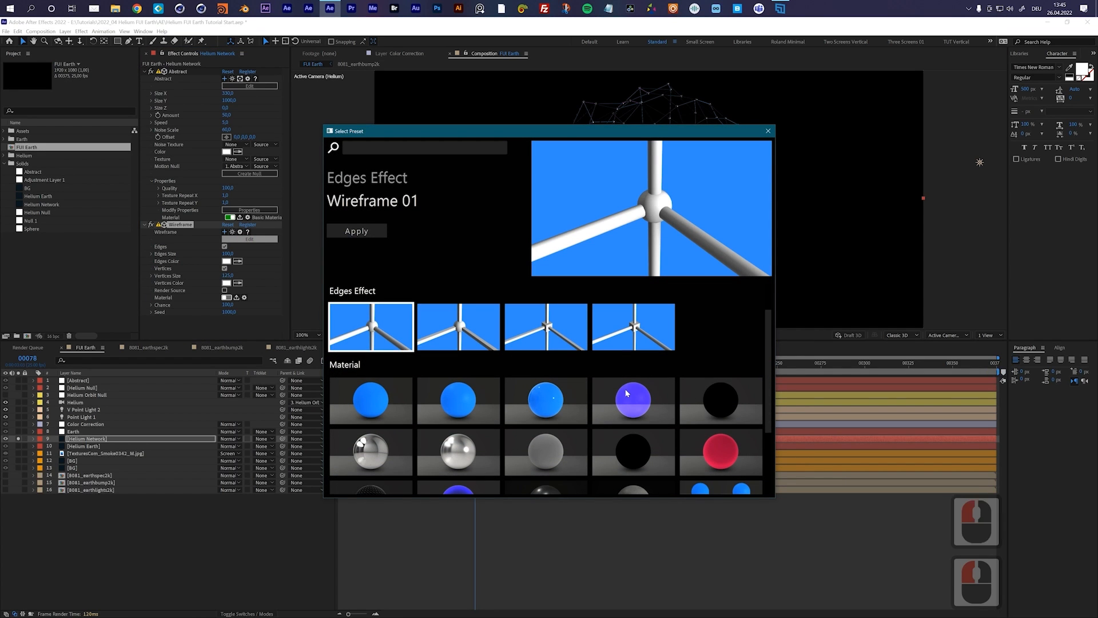
pyautogui.click(361, 231)
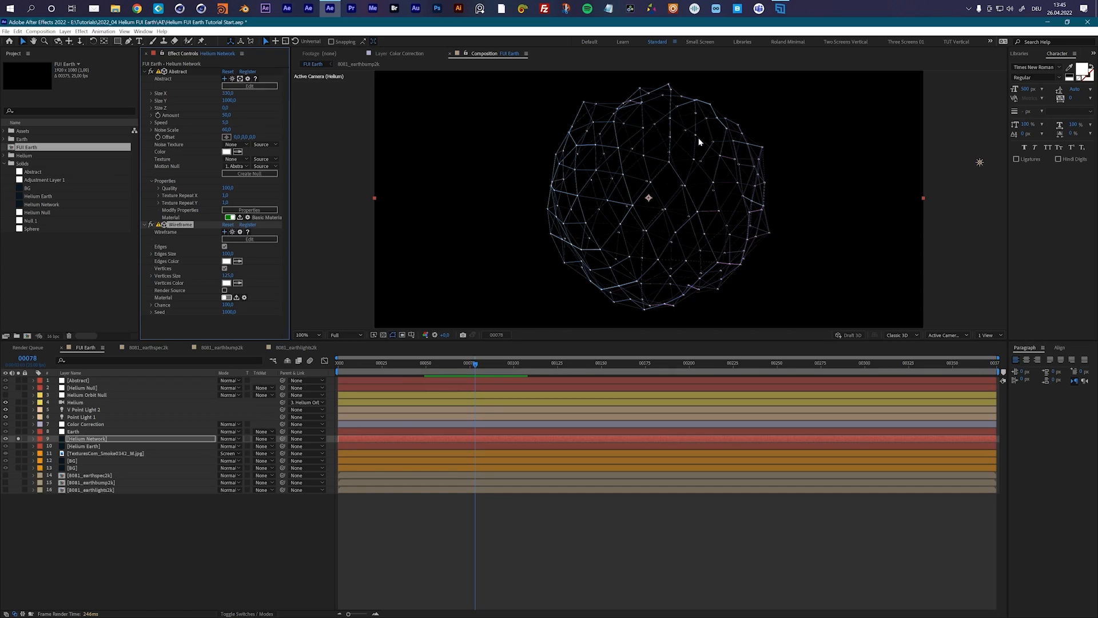
# - Set the Wireframe effect's Chance to 50
pyautogui.click(165, 237)
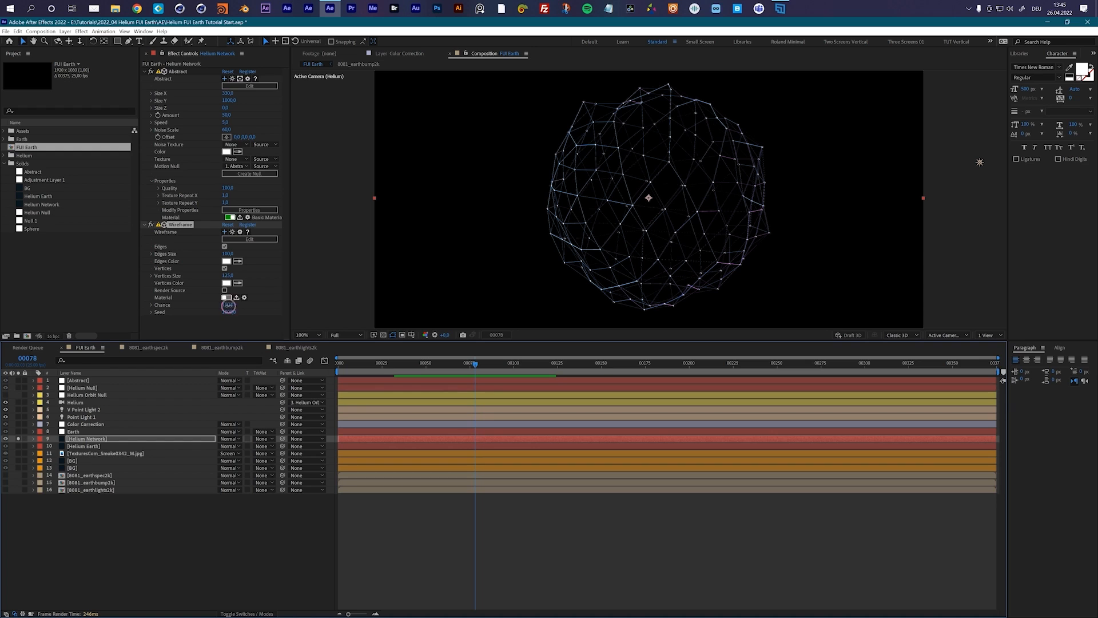
pyautogui.click(228, 305)
pyautogui.write('50')
pyautogui.press('Return')
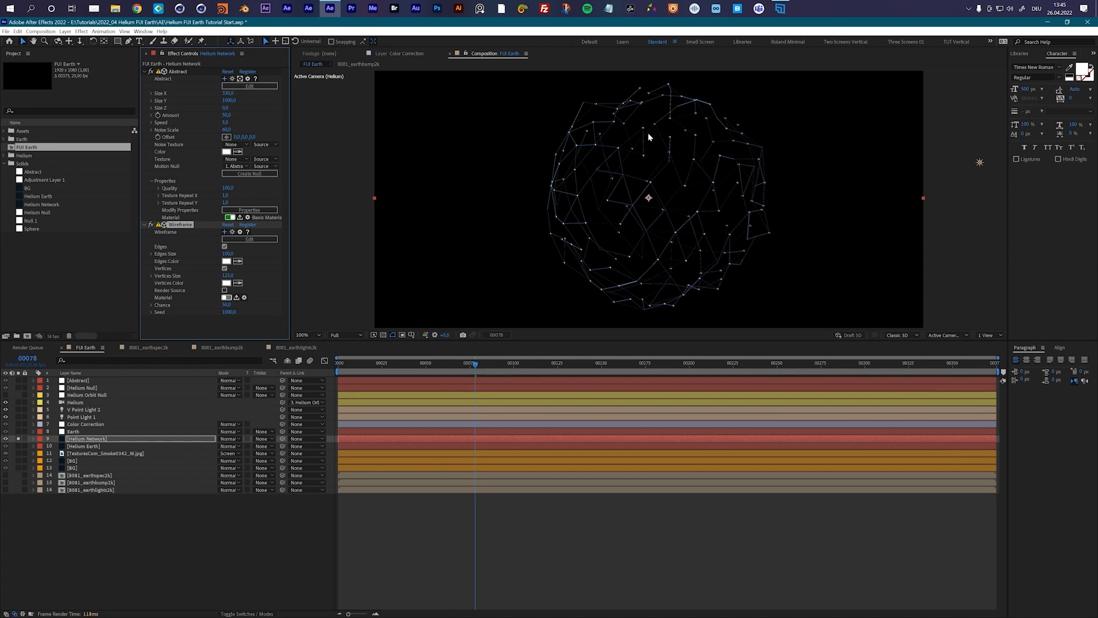
# - Set the Wireframe effect's Chance to 60 and check the network at other frames
pyautogui.click(227, 305)
pyautogui.write('60')
pyautogui.press('Return')
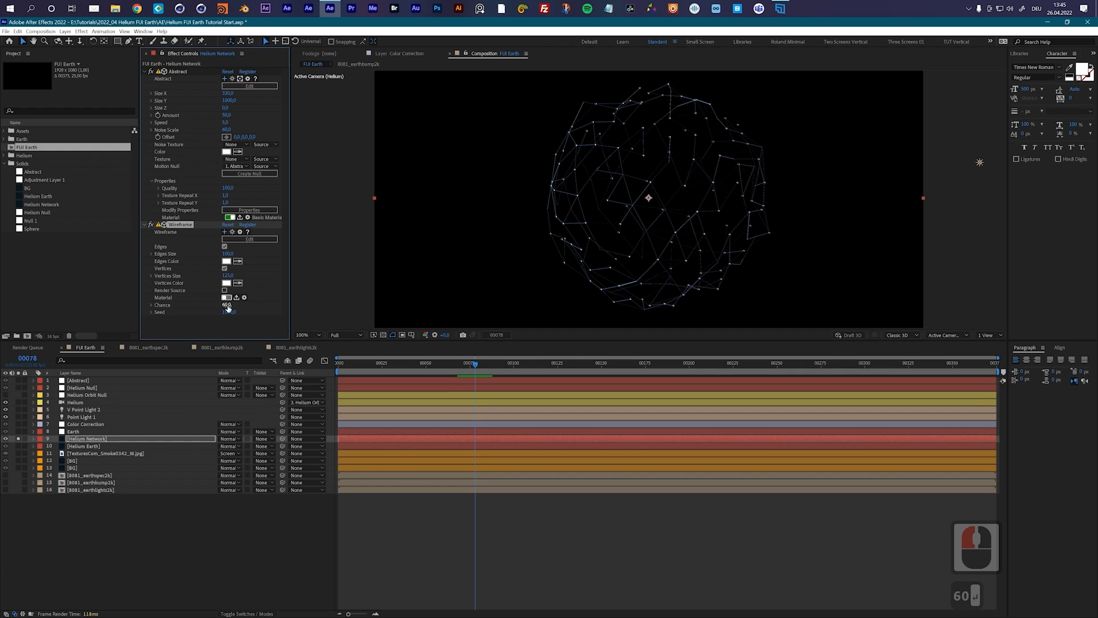
pyautogui.moveTo(440, 368)
pyautogui.mouseDown()
pyautogui.moveTo(315, 368)
pyautogui.moveTo(935, 380)
pyautogui.moveTo(452, 384)
pyautogui.mouseUp()
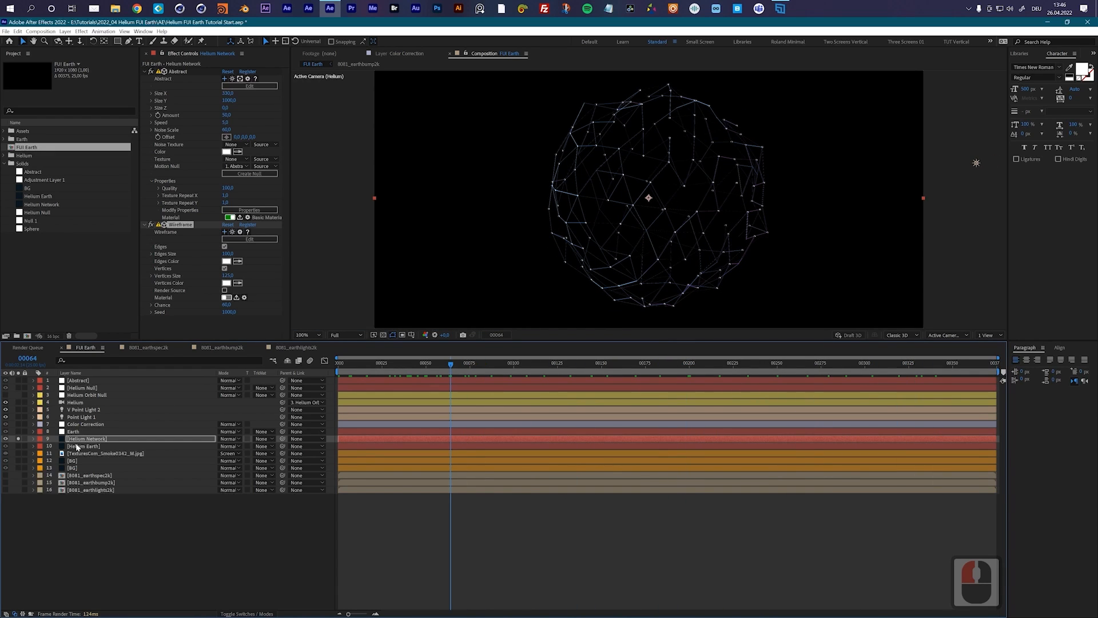
# - Turn off solo for the Helium Network layer and inspect the network up close against the Earth
pyautogui.click(19, 439)
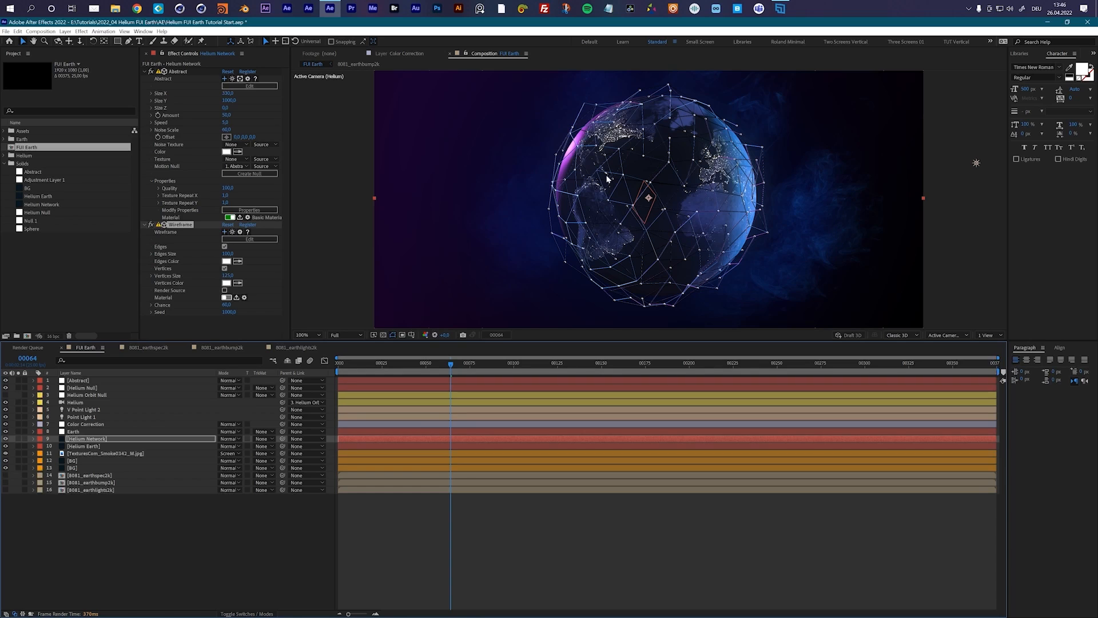
pyautogui.scroll(1, 684, 194)
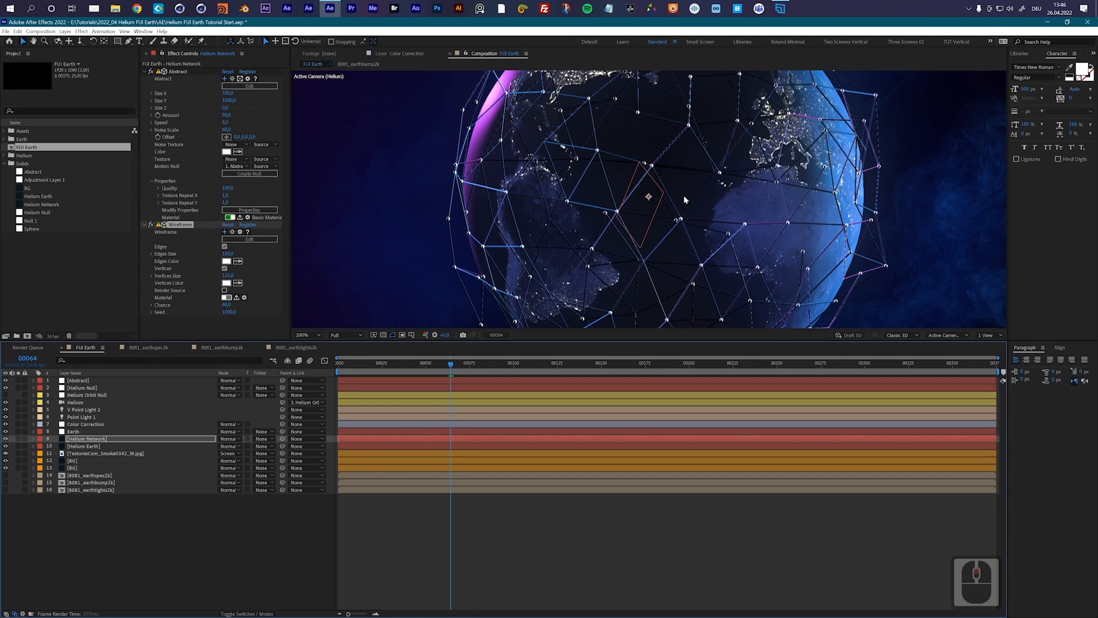
pyautogui.scroll(-1, 595, 163)
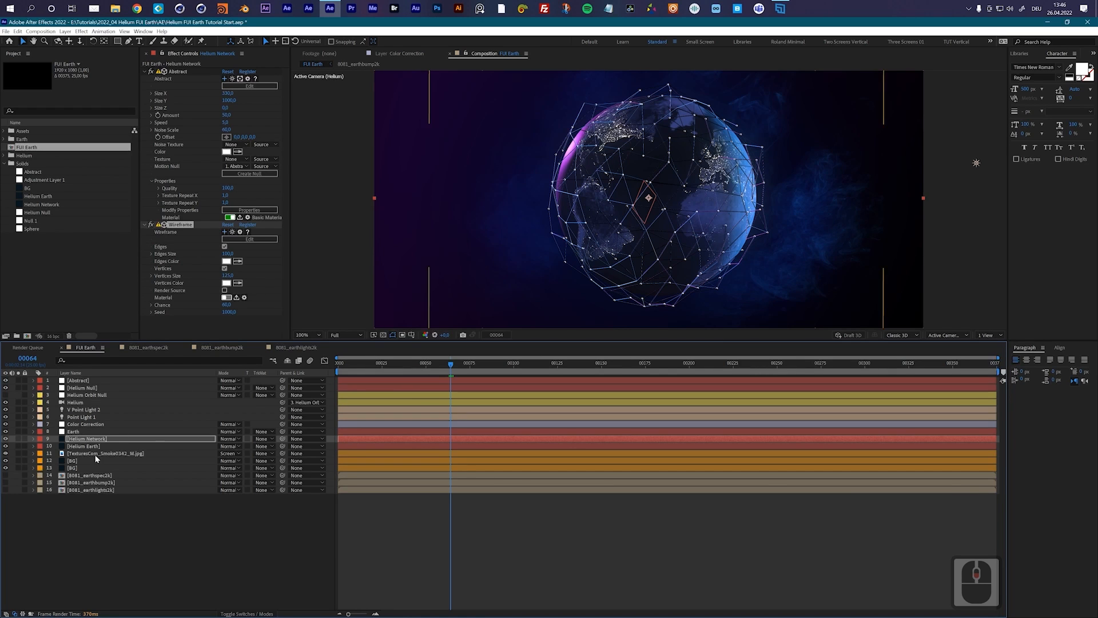
# - Add a Helium Comp effect to the Helium Earth layer and set its Layer to Helium Network
pyautogui.click(86, 447)
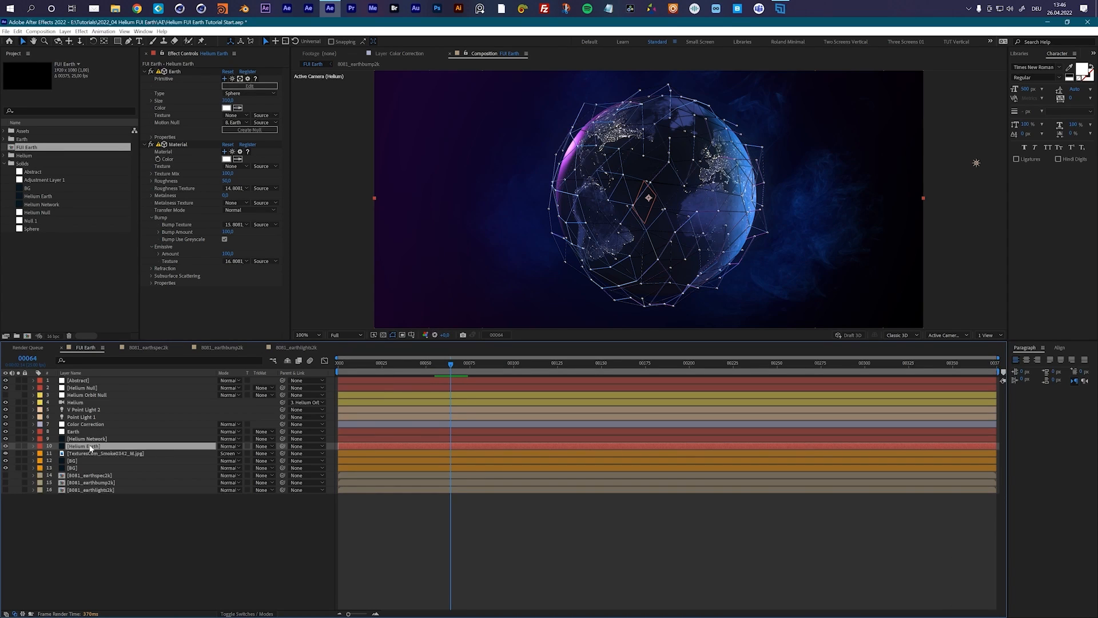
pyautogui.click(224, 152)
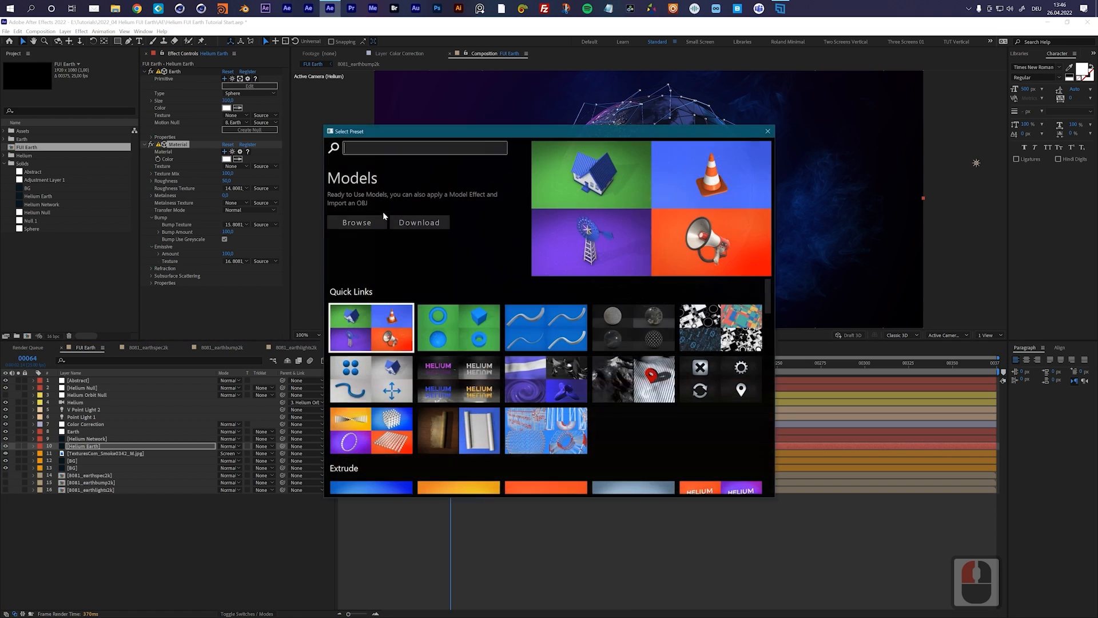
pyautogui.click(377, 148)
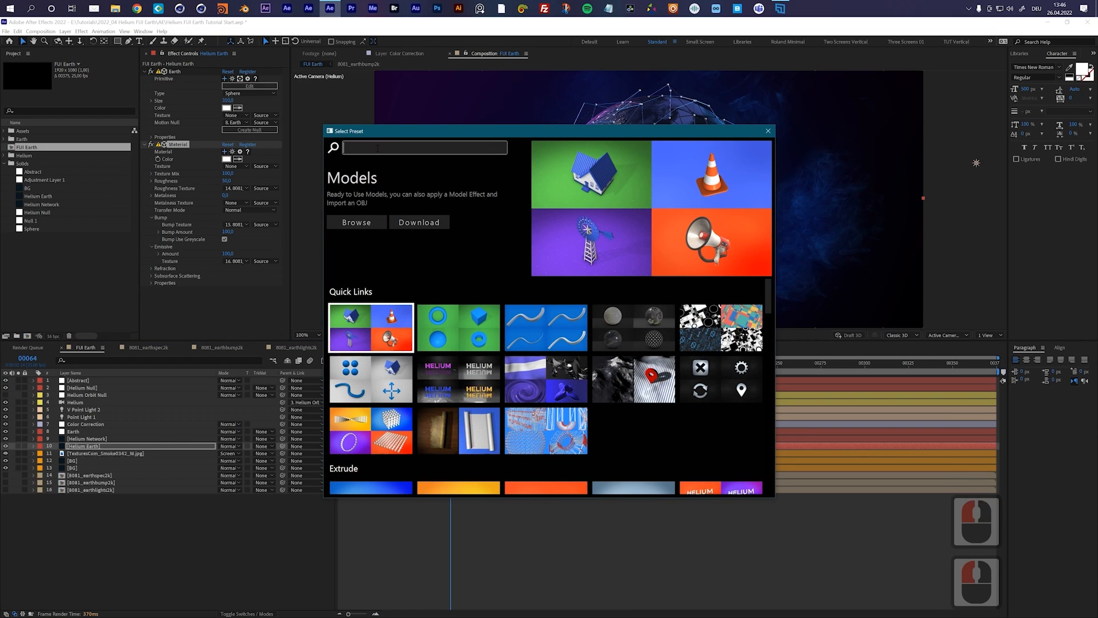
pyautogui.write('comp')
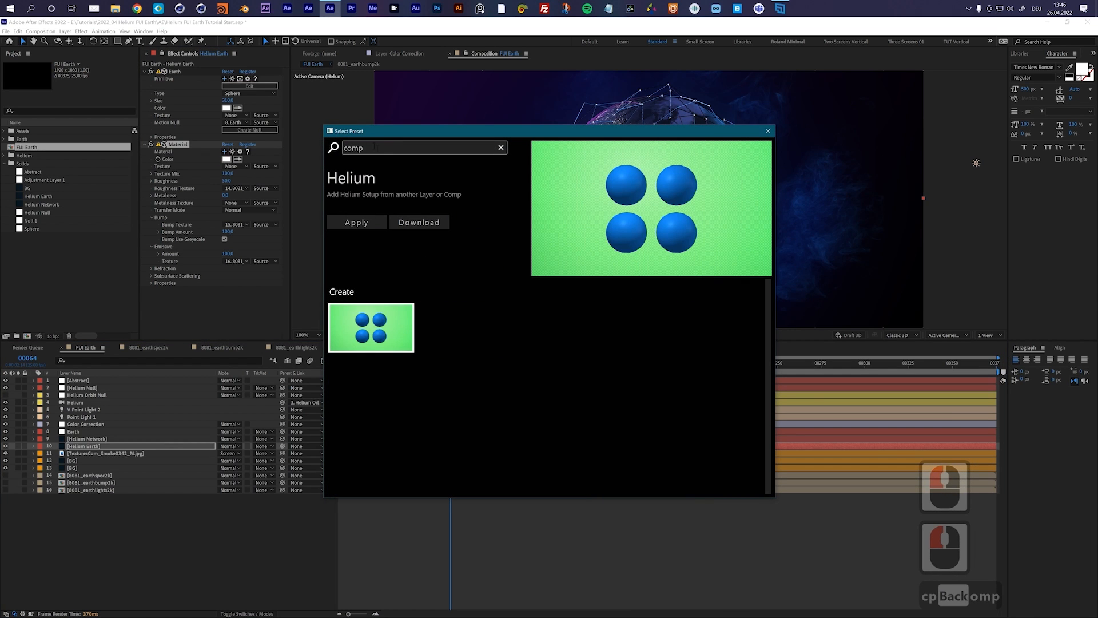
pyautogui.click(378, 318)
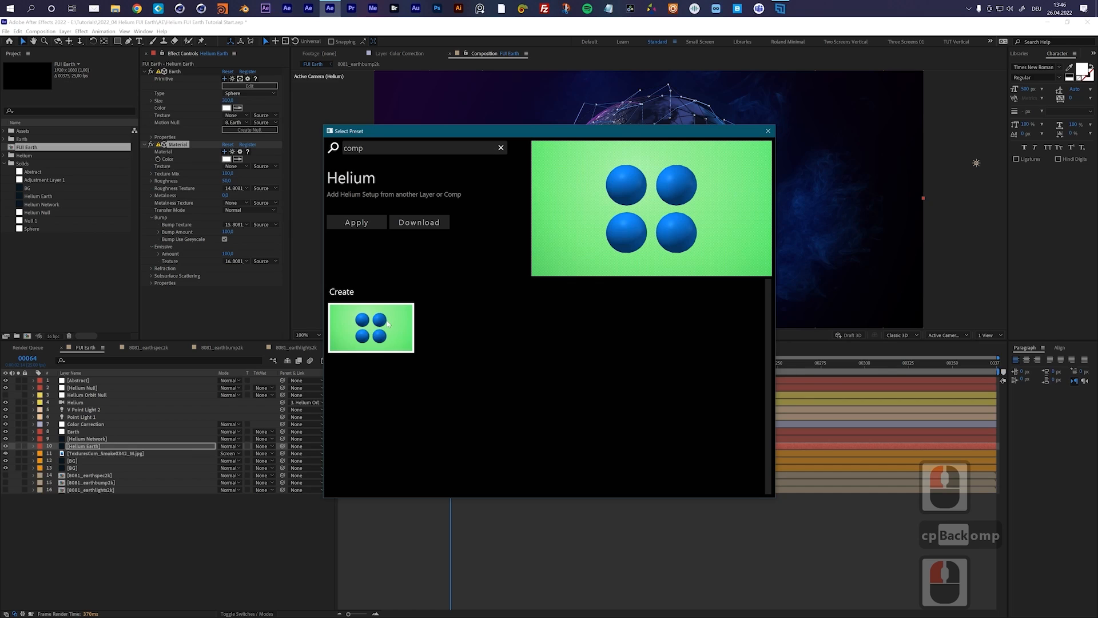
pyautogui.click(369, 225)
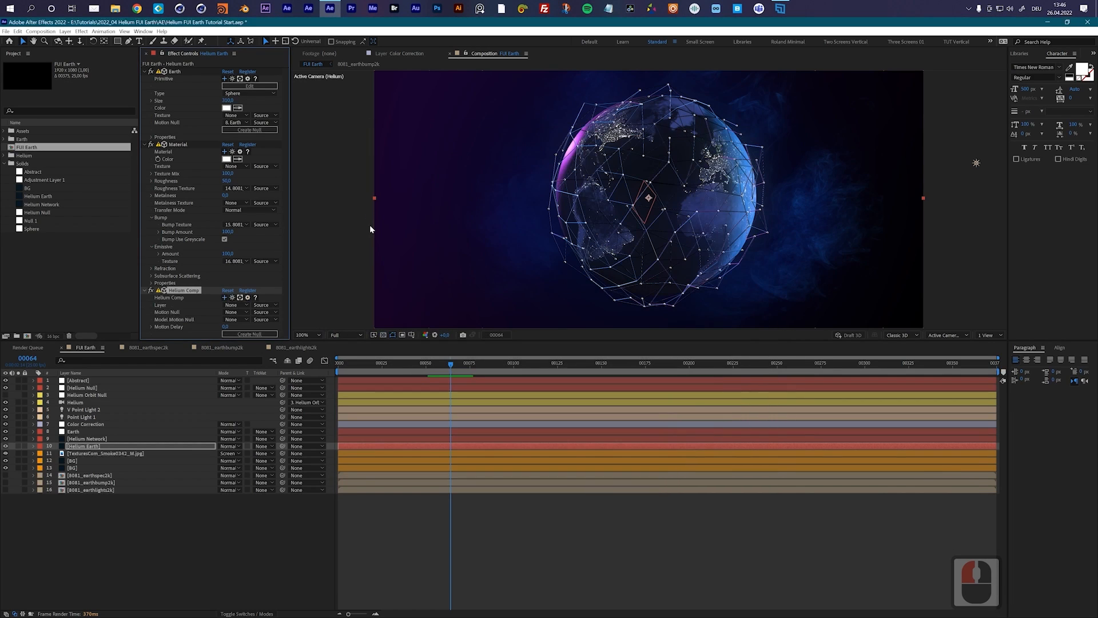
pyautogui.click(236, 306)
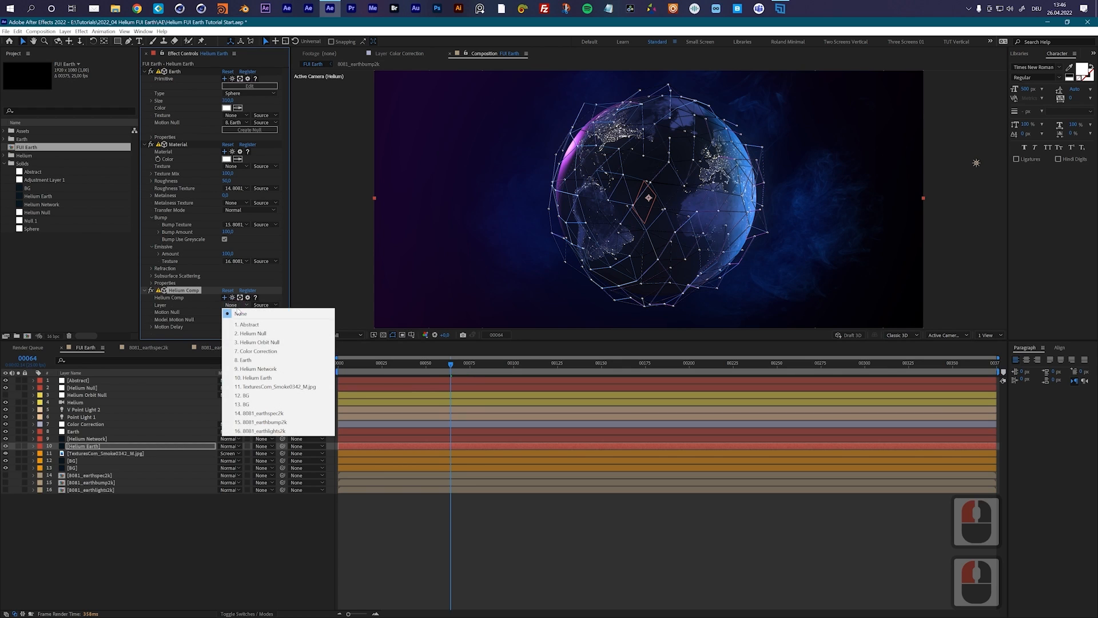
pyautogui.click(255, 369)
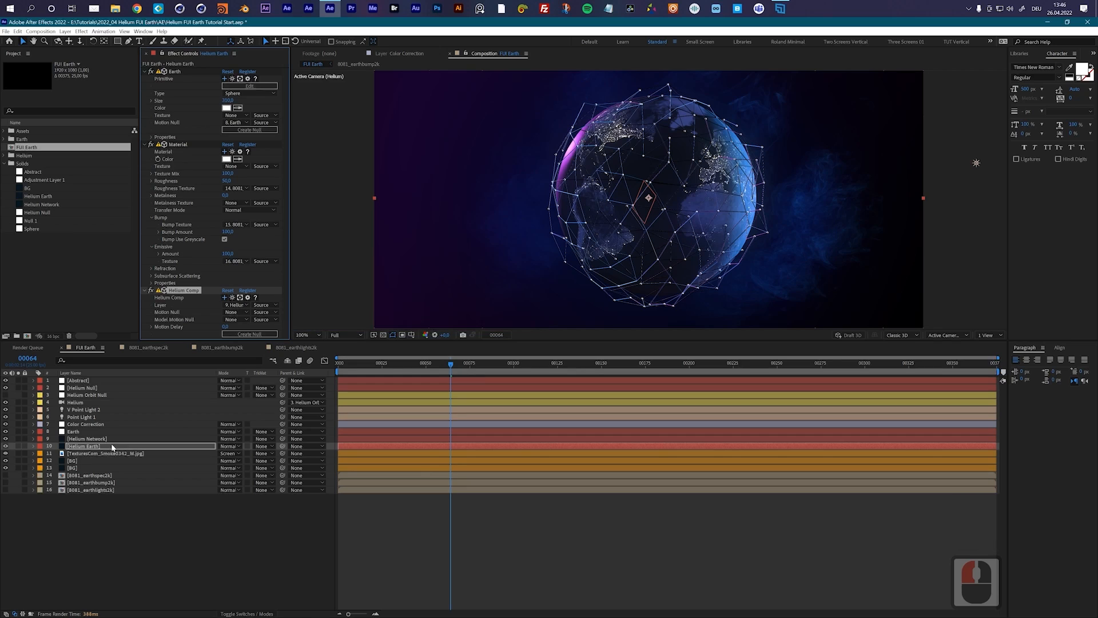
# - Hide the Helium Network layer, move it below the Helium Earth layer, and preview the combined render
pyautogui.click(6, 445)
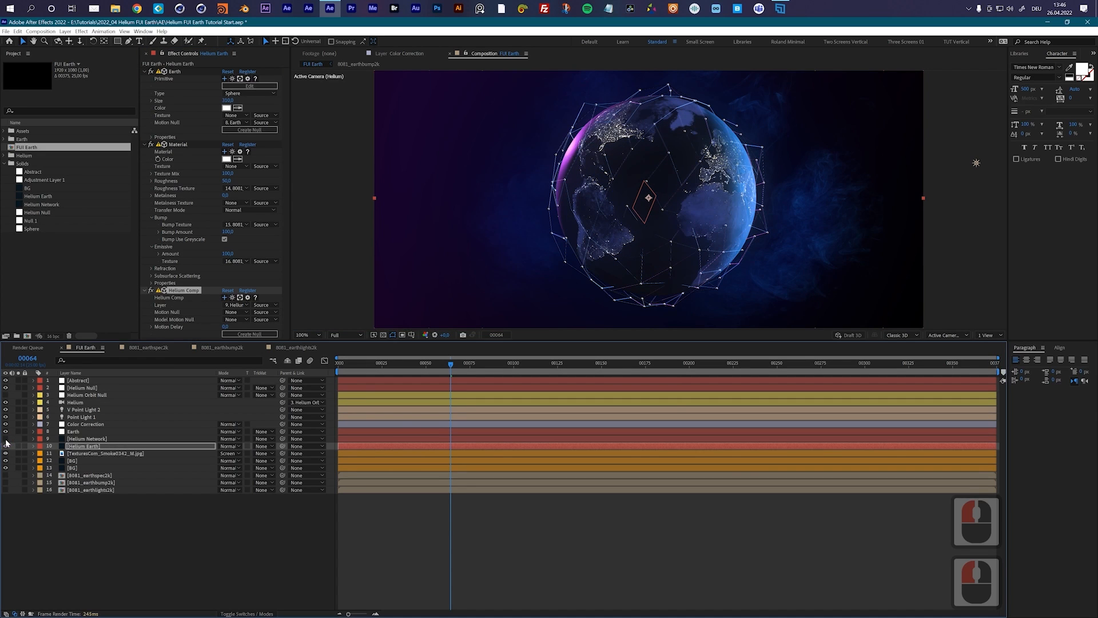
pyautogui.moveTo(87, 439); pyautogui.dragTo(87, 450)
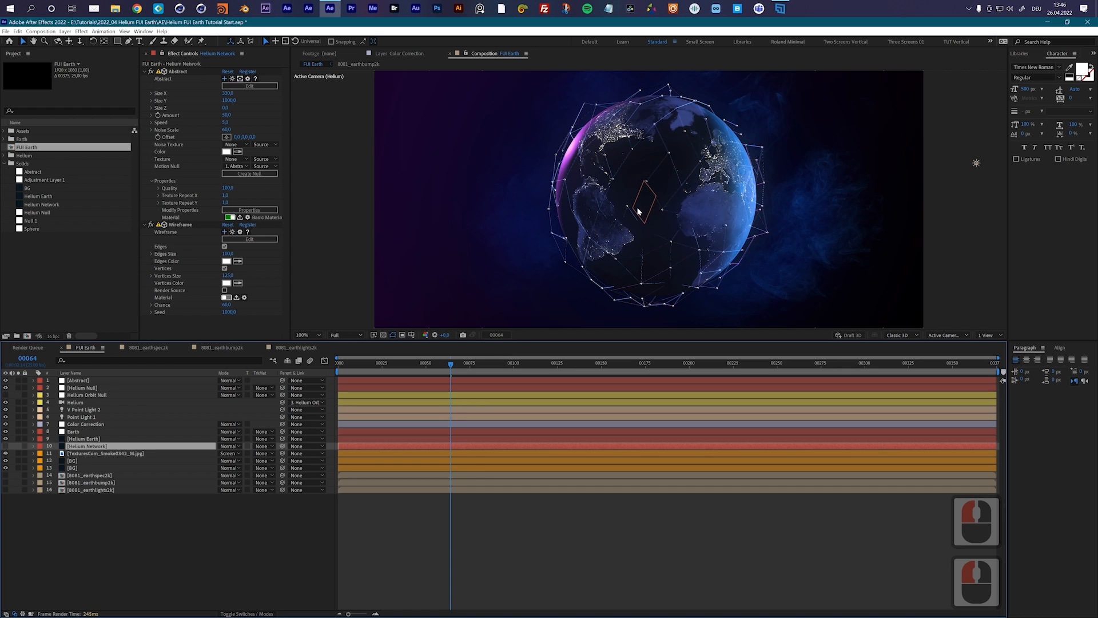
pyautogui.press('space')
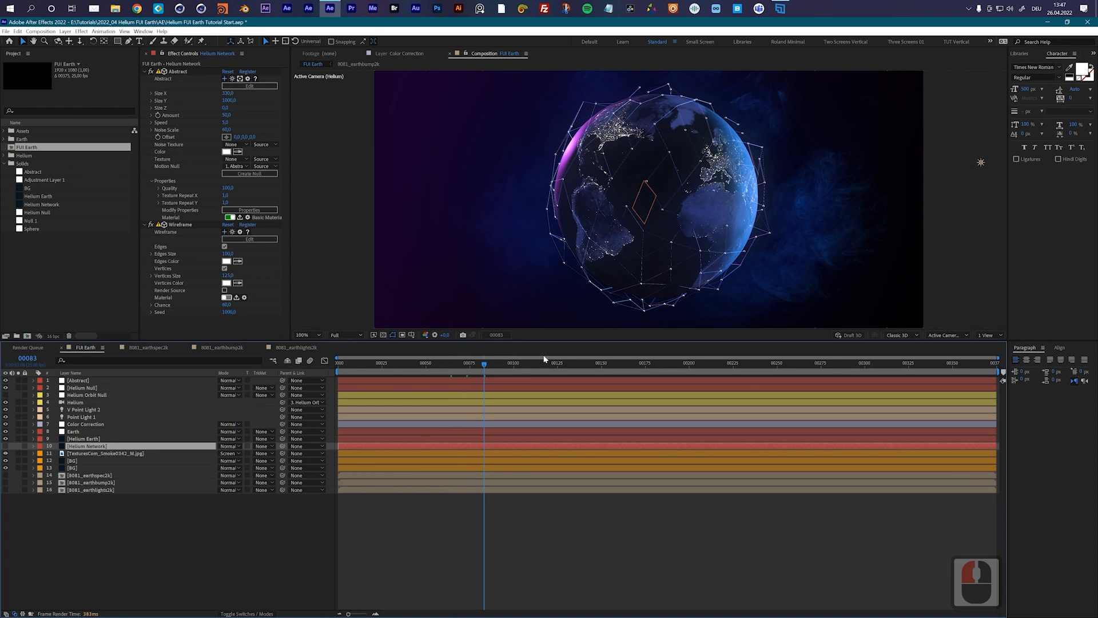
pyautogui.click(563, 364)
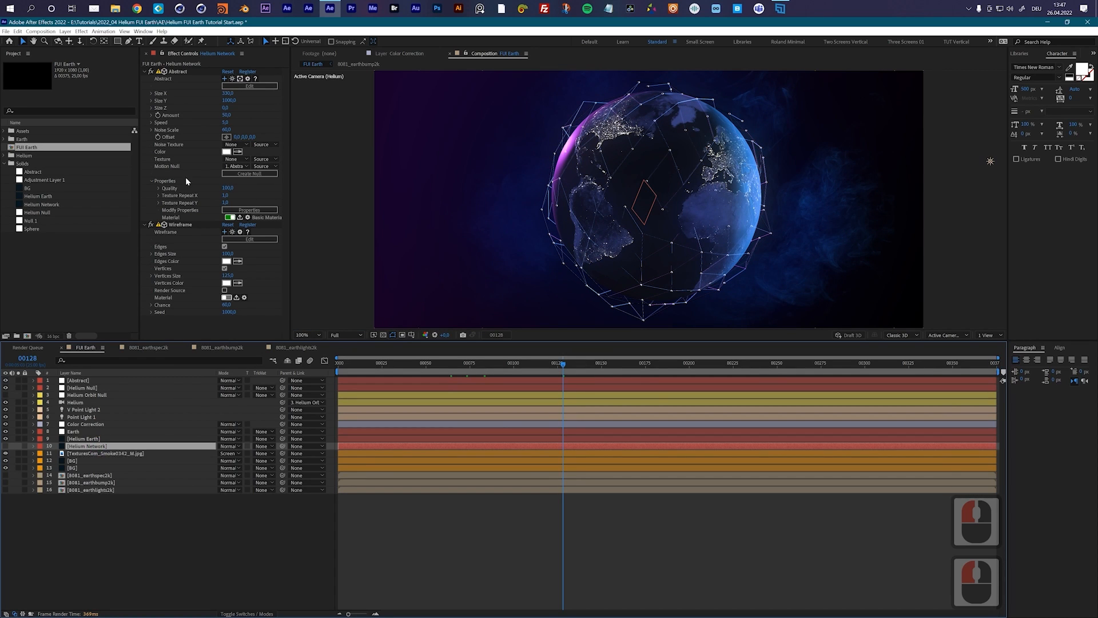
# - Set the Abstract effect's Amount to 30 on the Helium Network layer and check the deformation at several frames
pyautogui.click(230, 115)
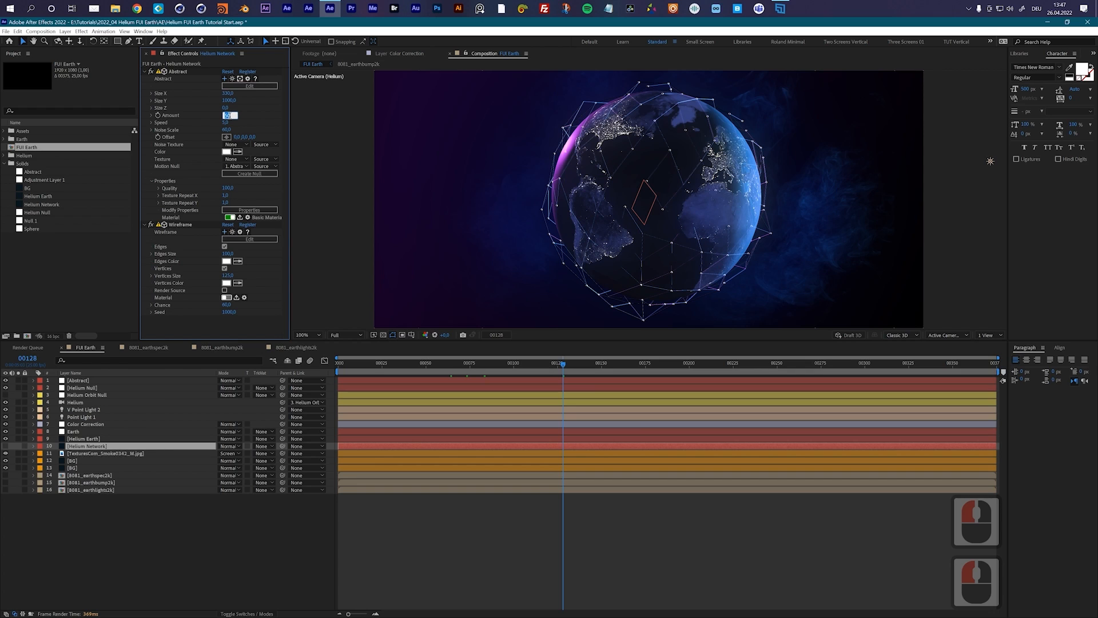
pyautogui.write('30')
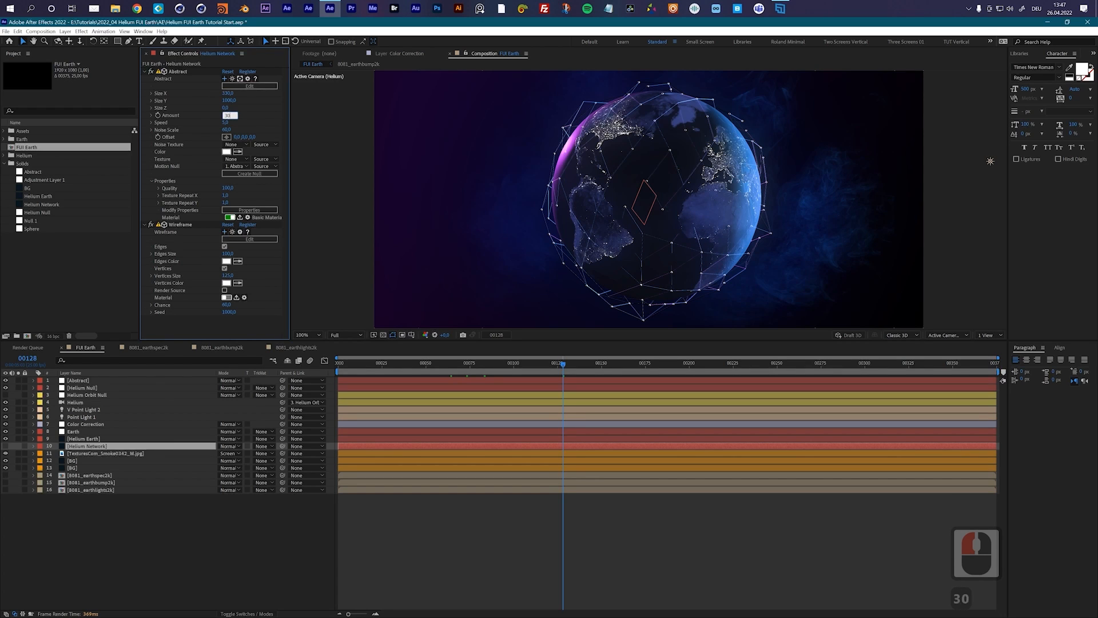
pyautogui.press('Return')
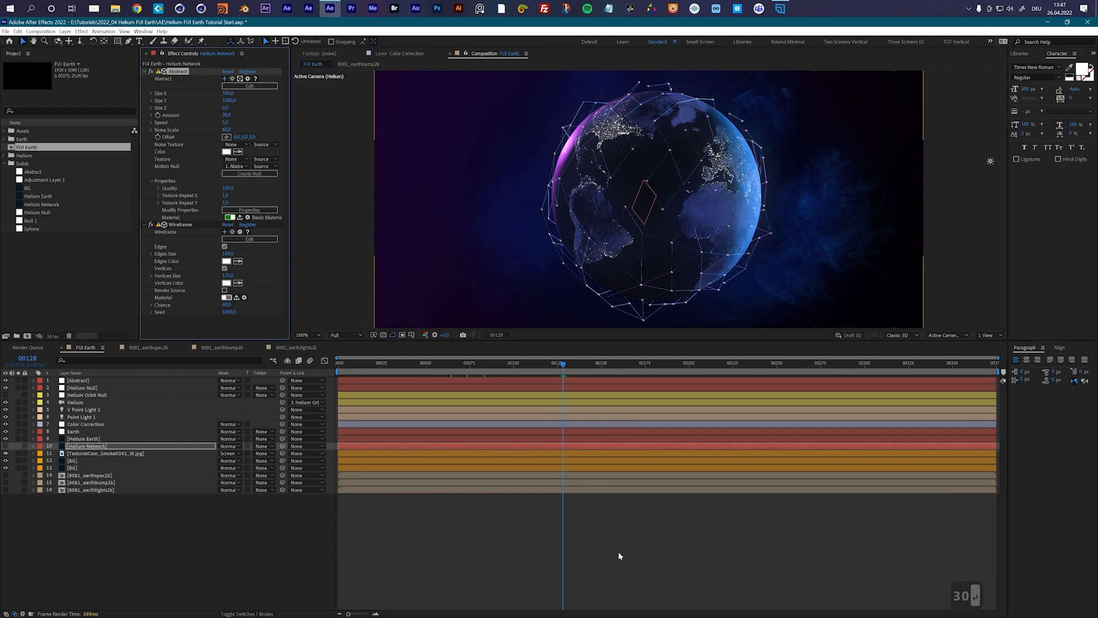
pyautogui.click(602, 540)
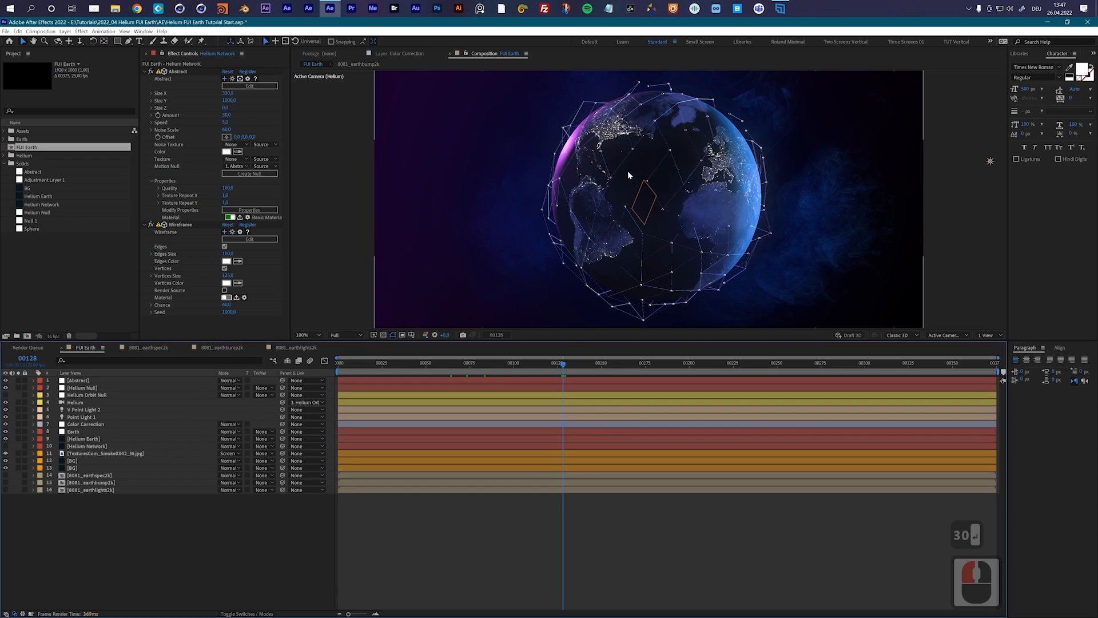
pyautogui.moveTo(562, 363); pyautogui.dragTo(506, 364)
pyautogui.click(622, 366)
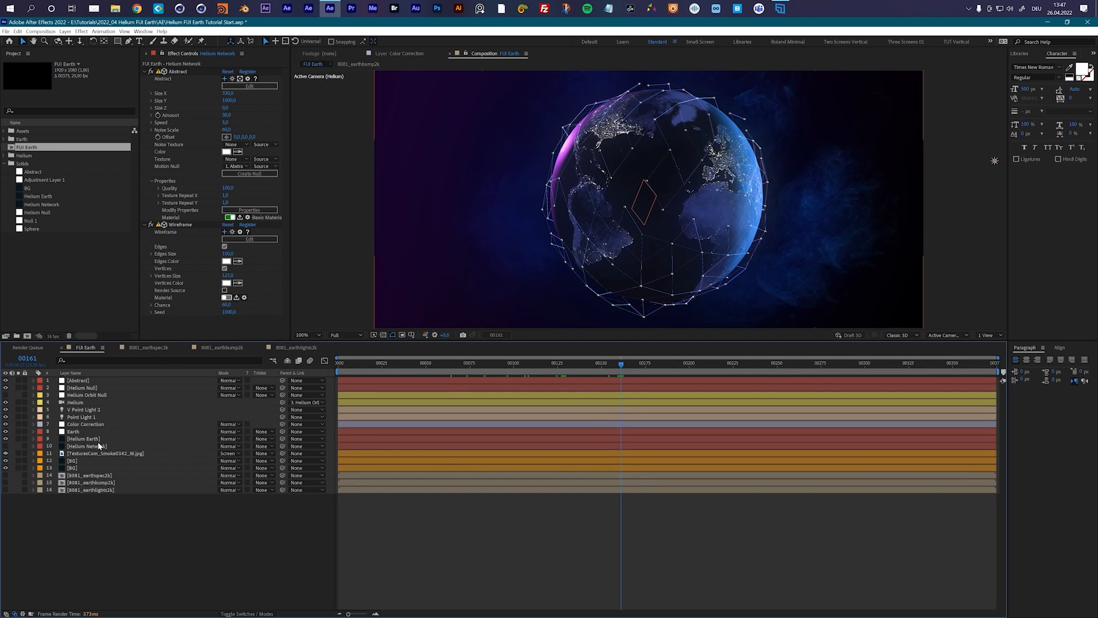
# - Create a new solid named Helium Abstracts and place it directly below the Helium Earth layer
pyautogui.click(66, 31)
pyautogui.moveTo(88, 42)
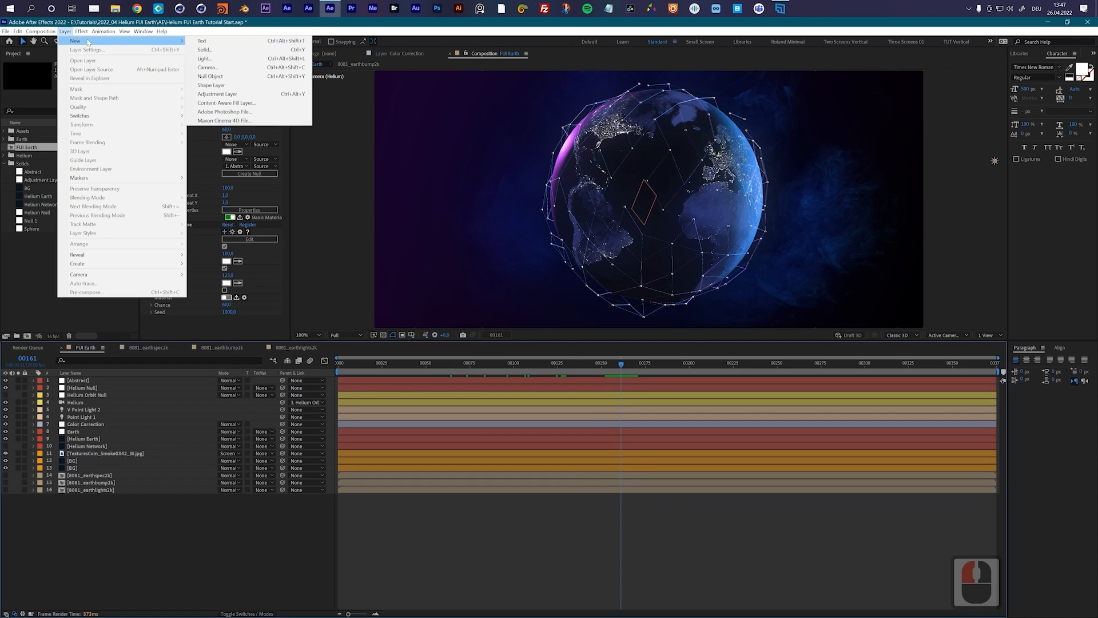
pyautogui.click(213, 53)
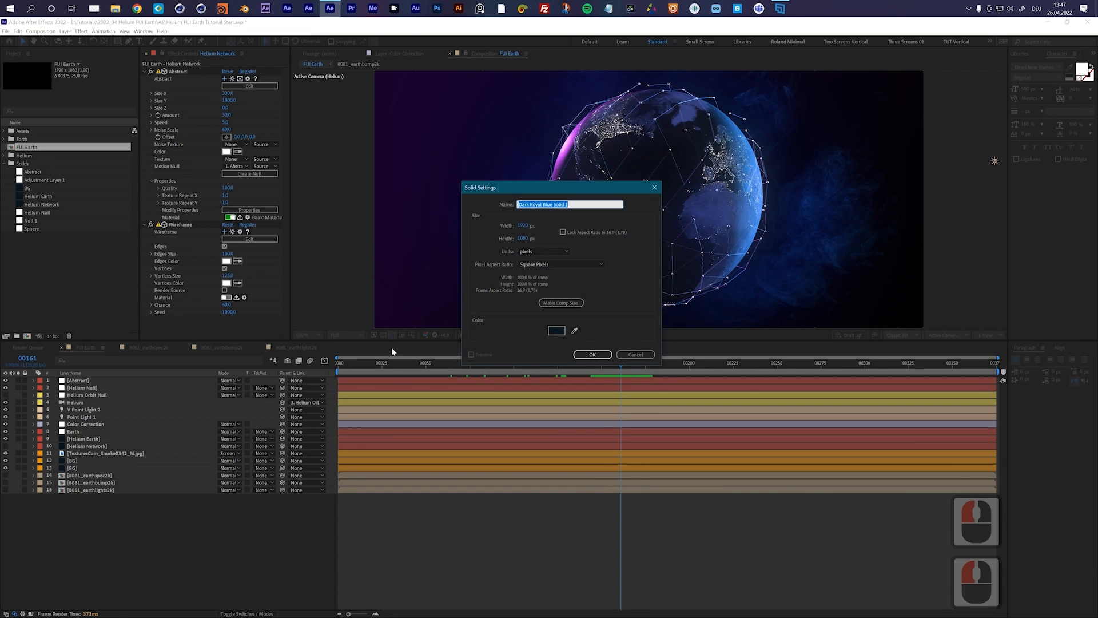
pyautogui.write('HeliumSb')
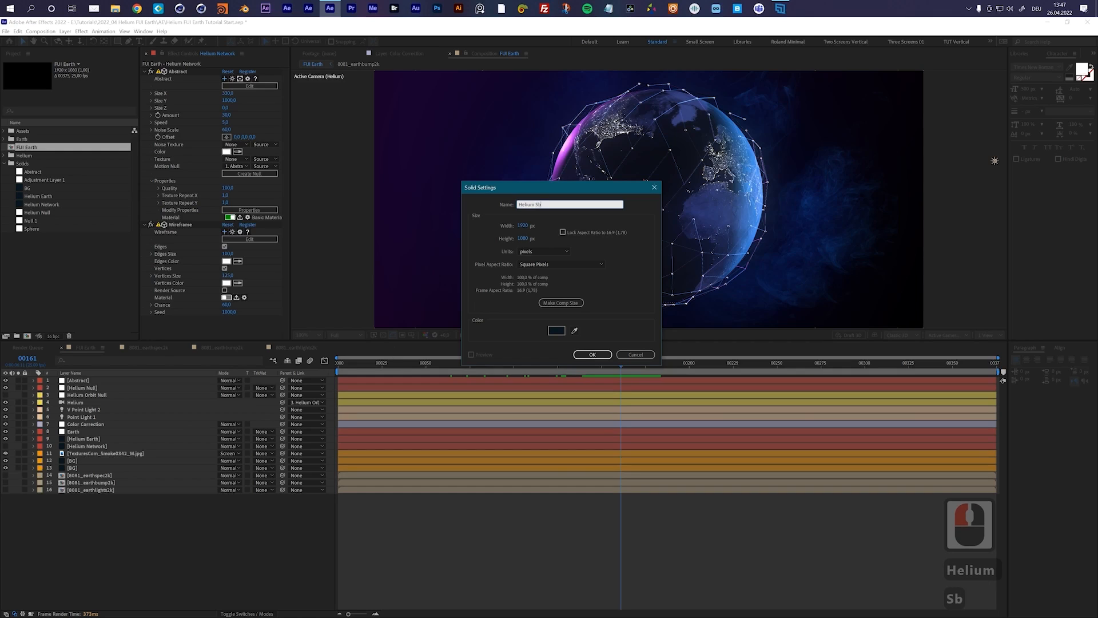
pyautogui.press('BackSpace')
pyautogui.press('BackSpace')
pyautogui.write('Abstracts')
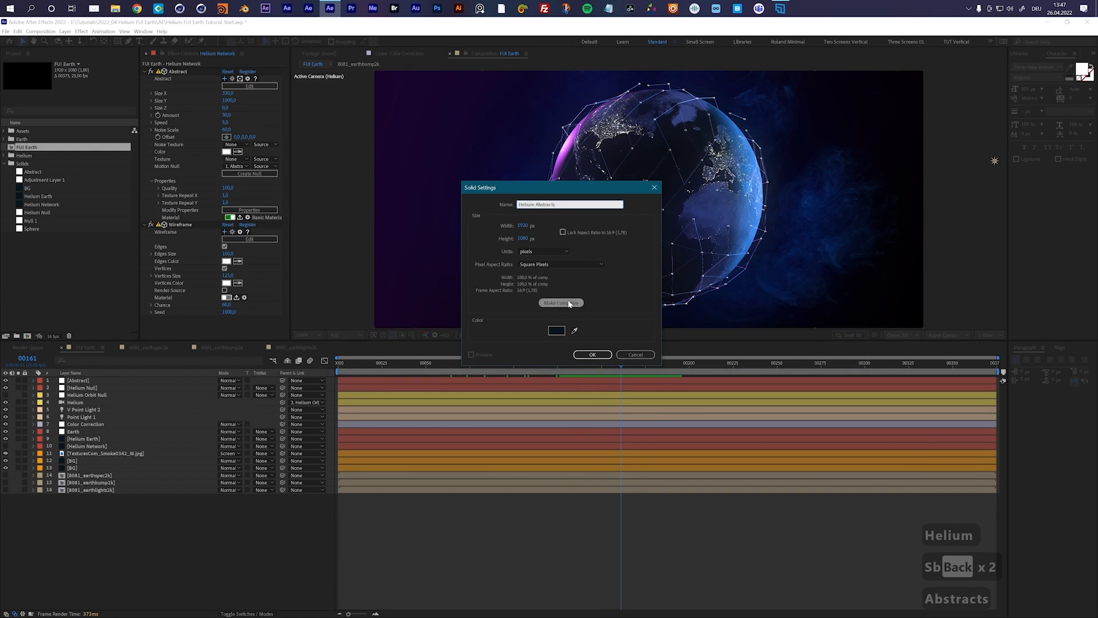
pyautogui.click(593, 355)
pyautogui.moveTo(84, 381); pyautogui.dragTo(100, 454)
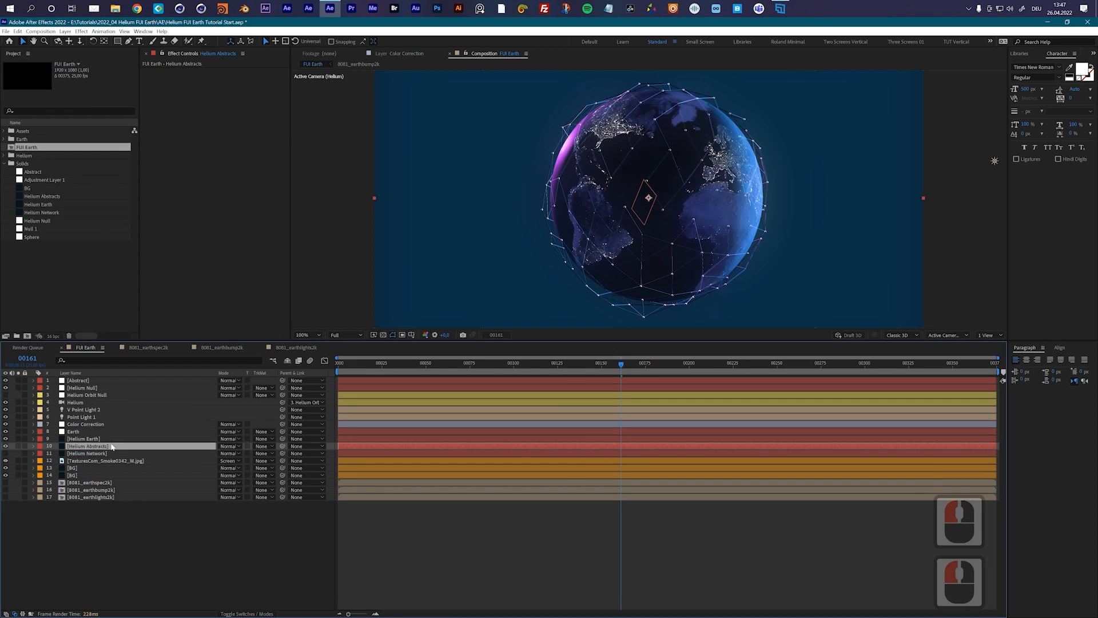
# - Solo the Helium Abstracts layer and apply the Helium Abstract effect to it
pyautogui.click(18, 446)
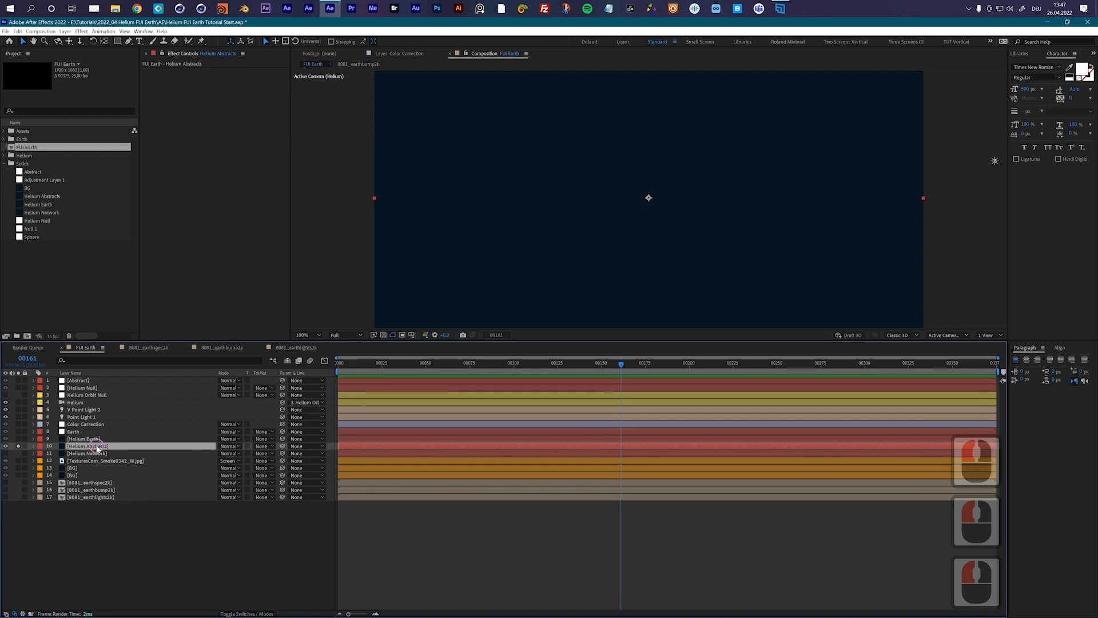
pyautogui.click(82, 31)
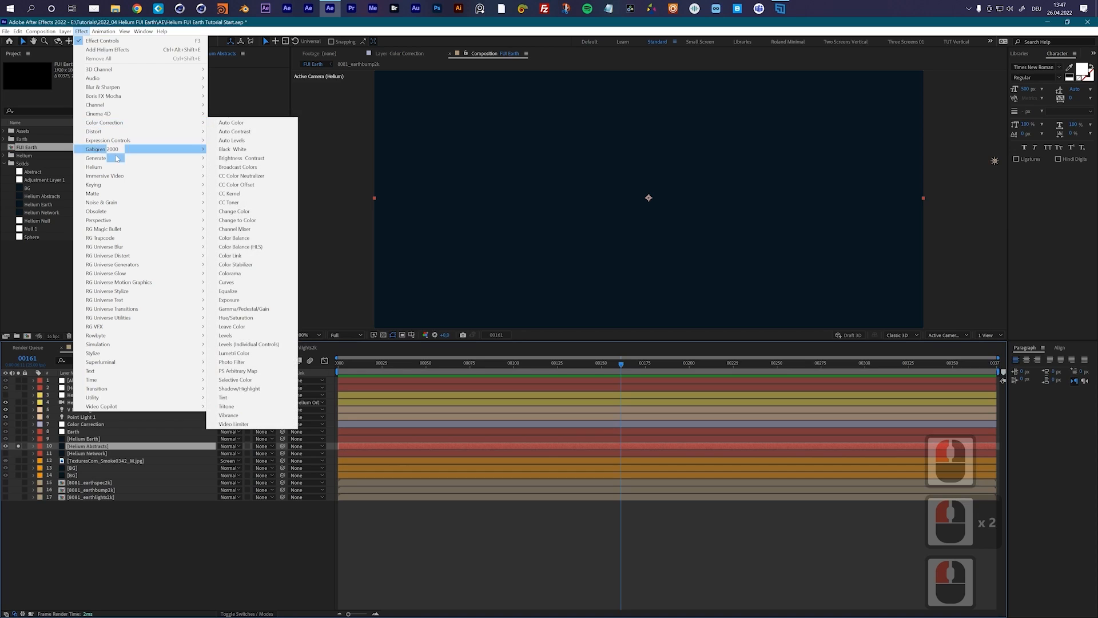
pyautogui.moveTo(197, 166)
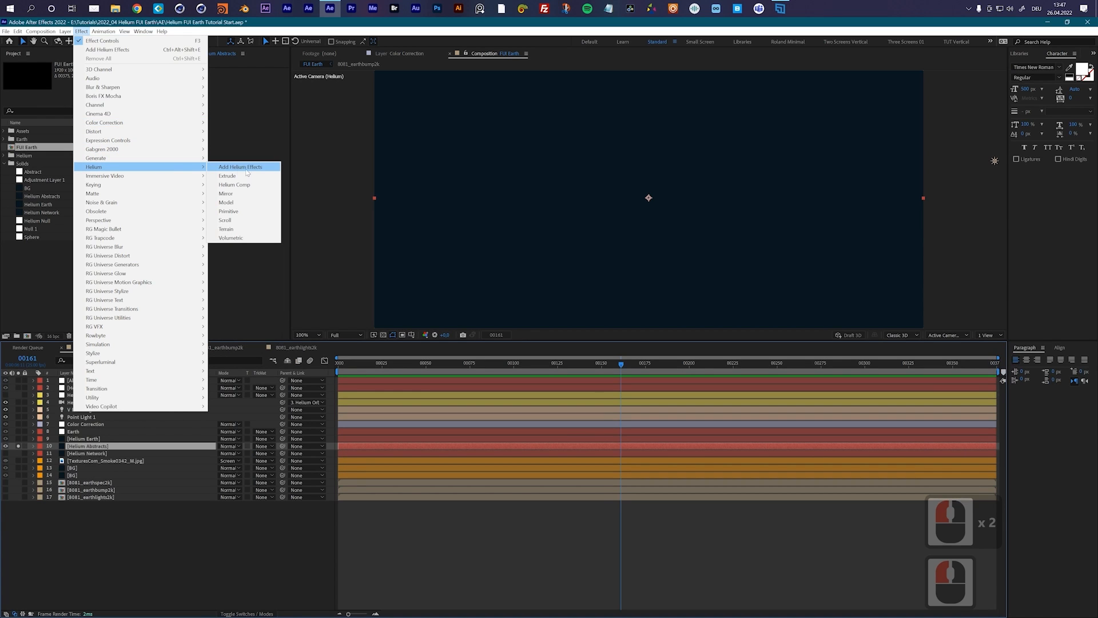
pyautogui.click(247, 169)
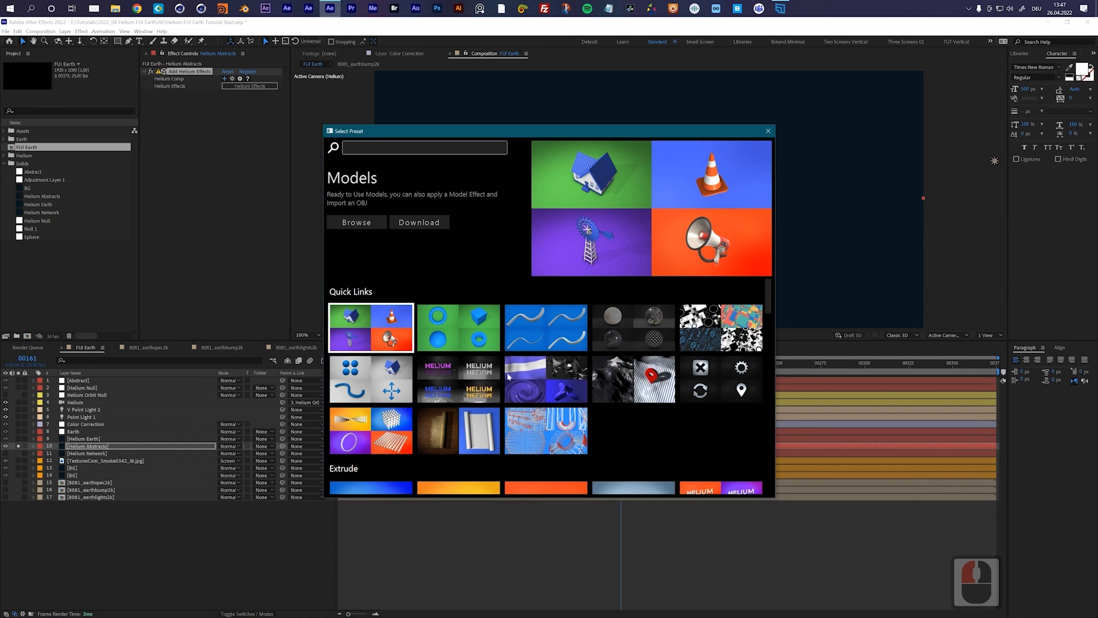
pyautogui.click(555, 394)
pyautogui.click(356, 222)
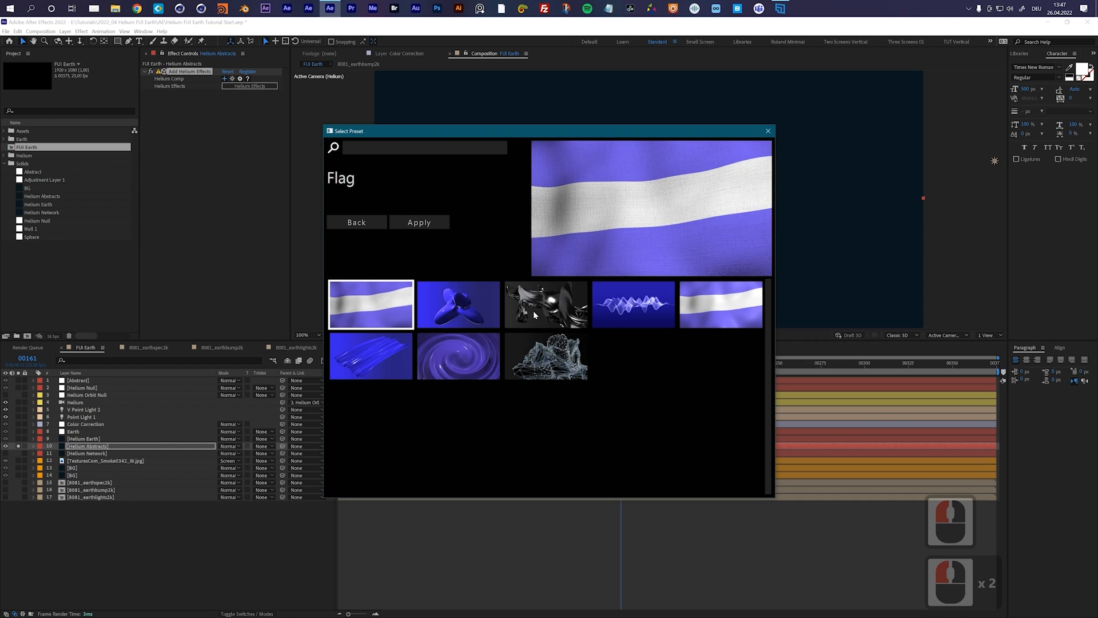
pyautogui.click(454, 306)
pyautogui.click(424, 223)
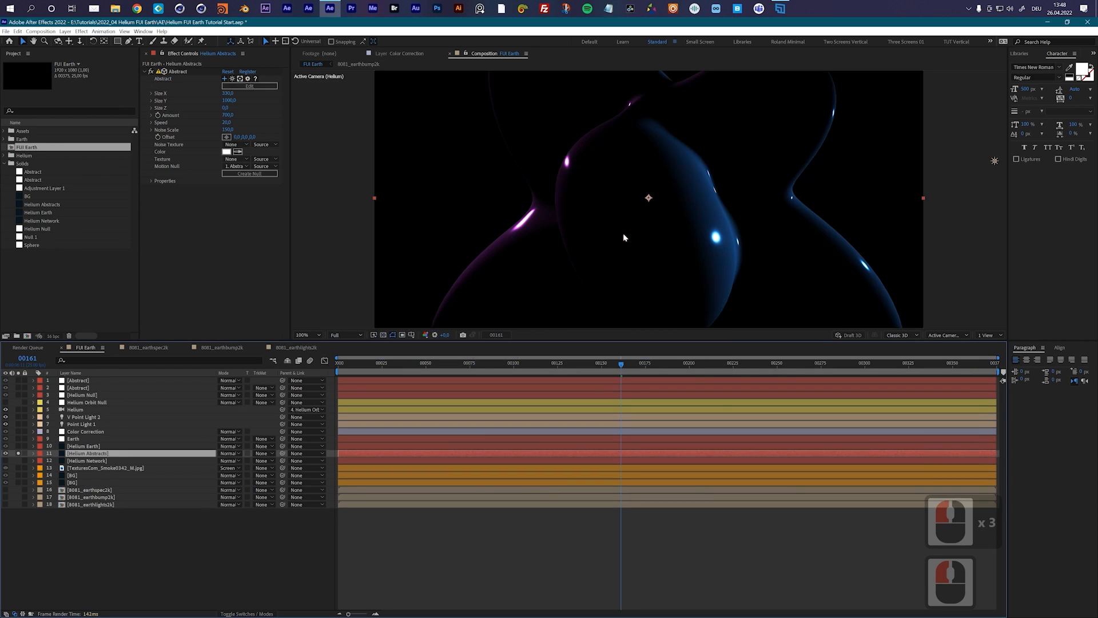
# - Apply the Additive material preset to the Abstract effect on the Helium Abstracts layer
pyautogui.click(99, 456)
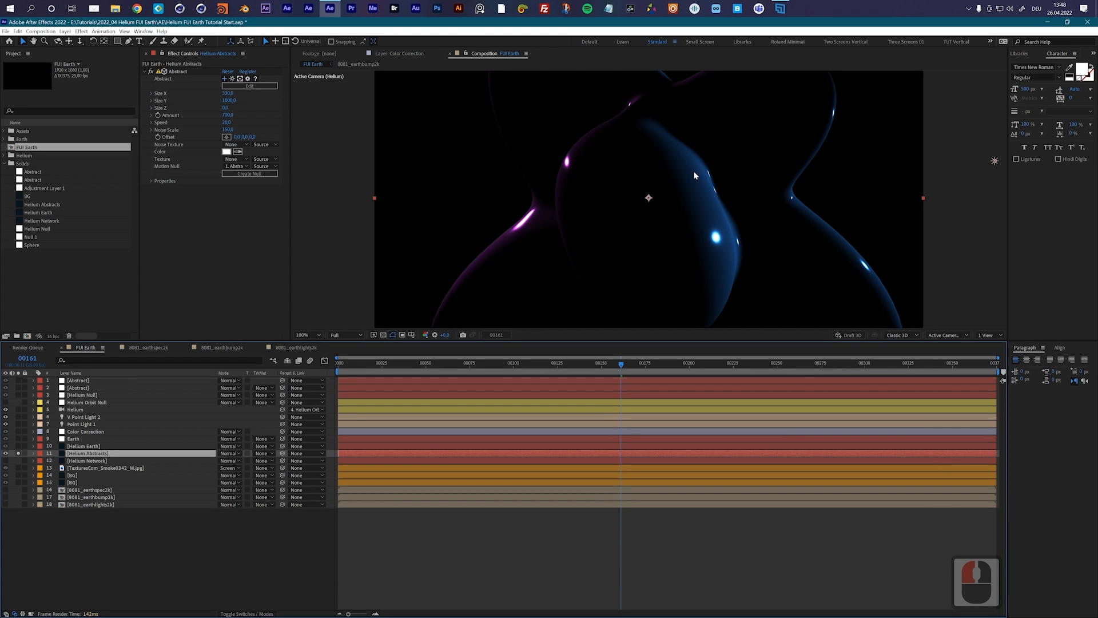
pyautogui.click(249, 87)
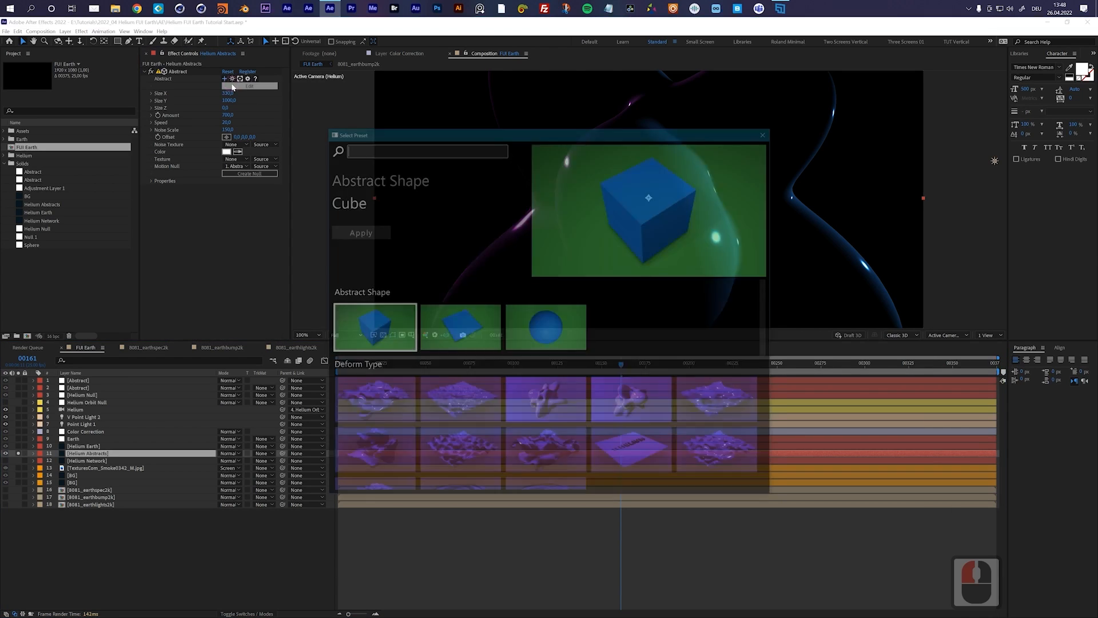
pyautogui.moveTo(769, 321); pyautogui.dragTo(770, 381)
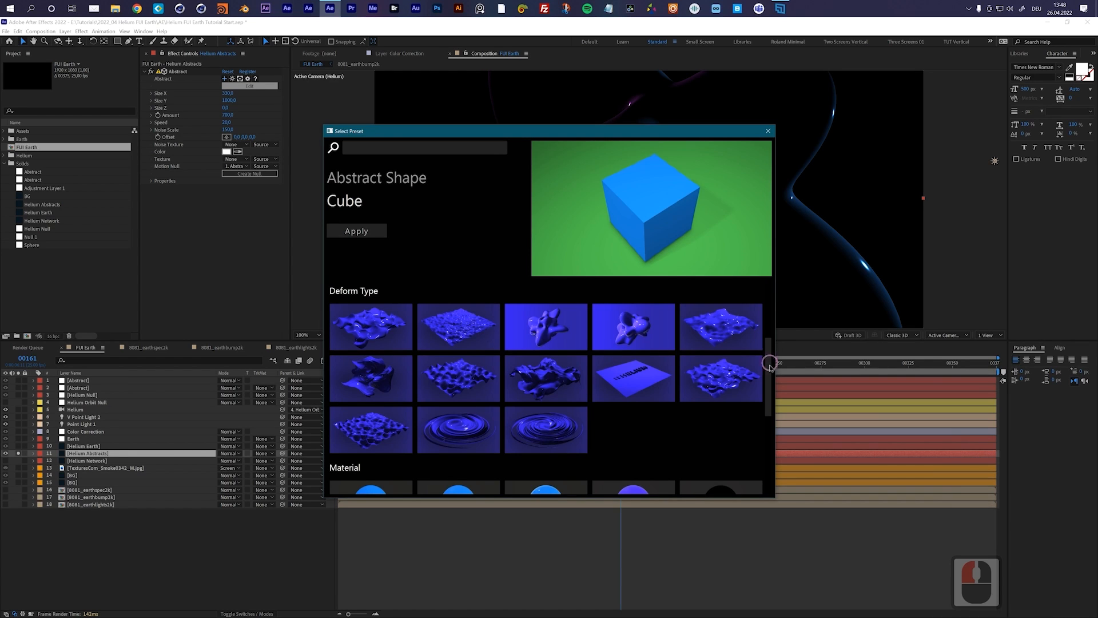
pyautogui.moveTo(766, 355); pyautogui.dragTo(767, 394)
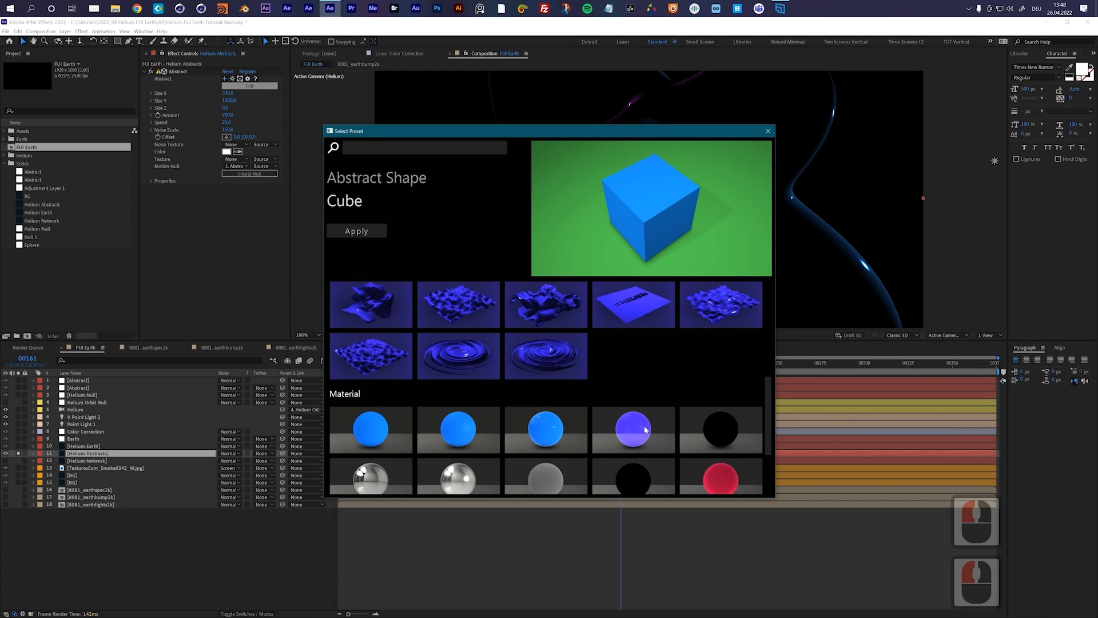
pyautogui.click(626, 424)
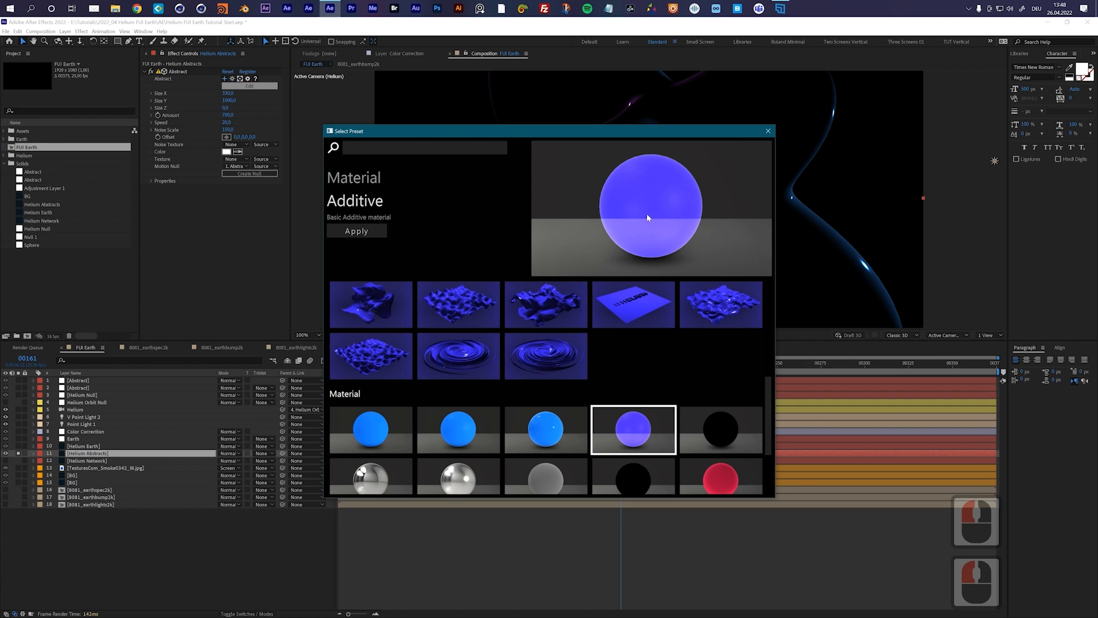
pyautogui.click(355, 233)
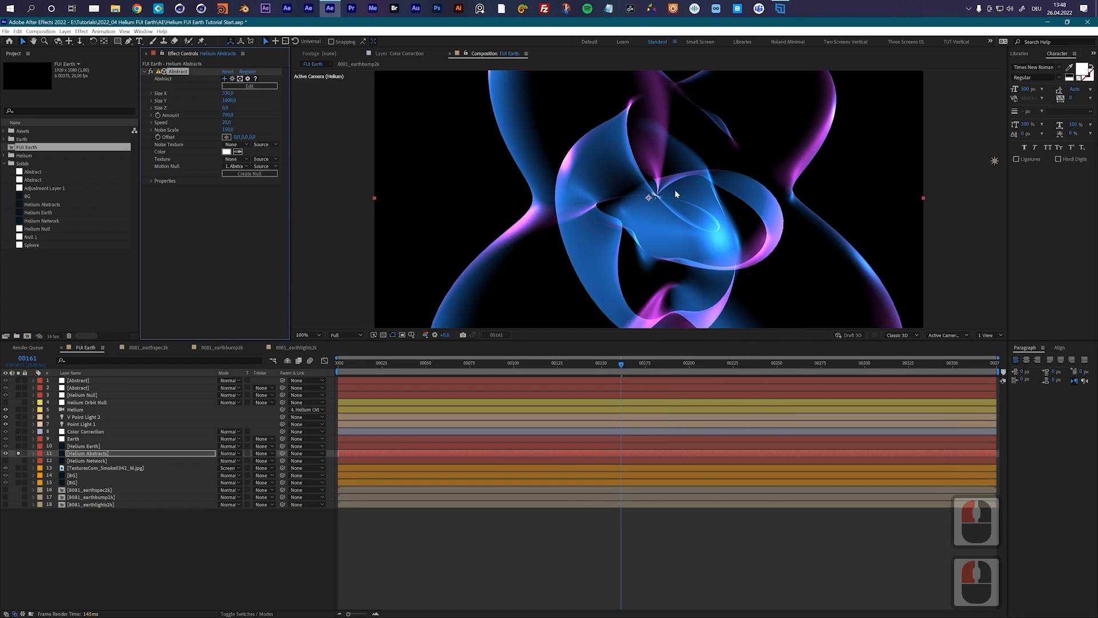
# - Preview the animation of the Additive abstract shape from frame 44
pyautogui.click(415, 364)
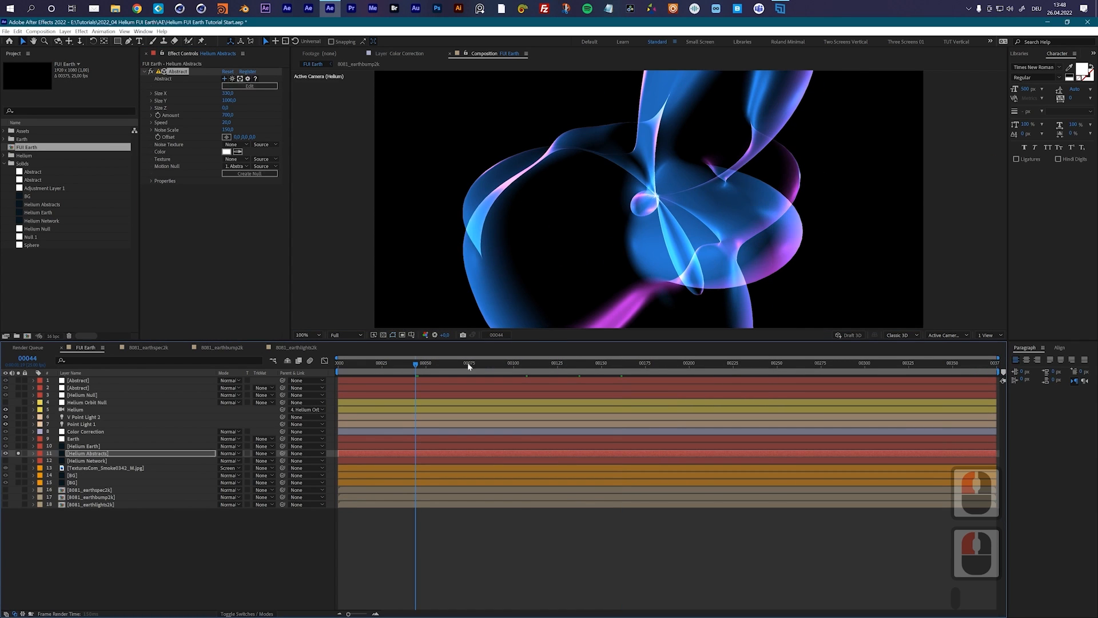
pyautogui.press('space')
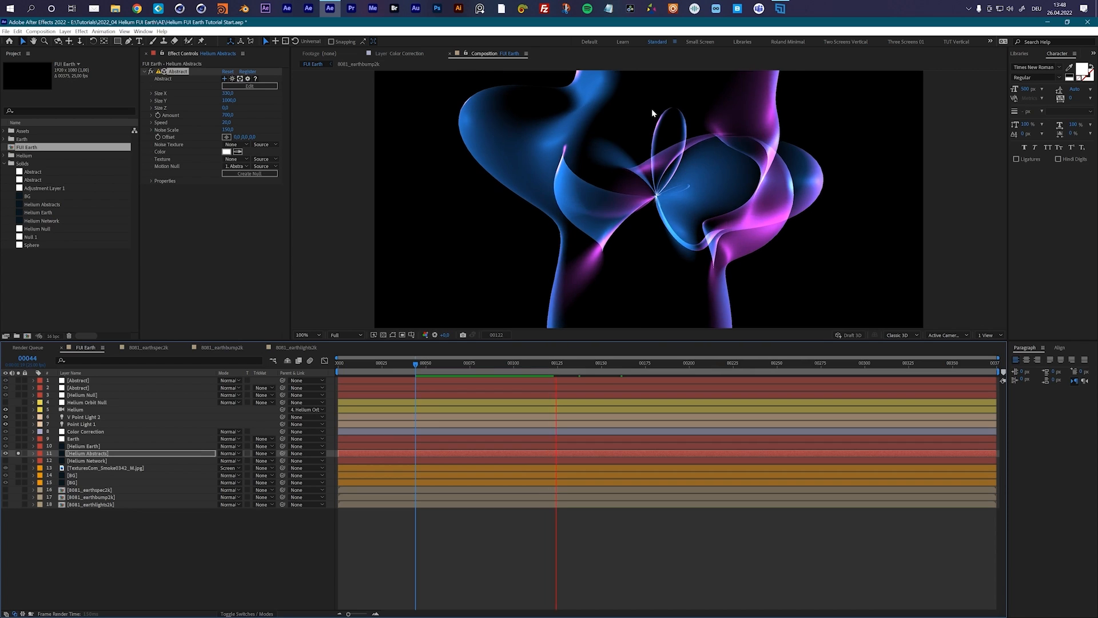
pyautogui.press('space')
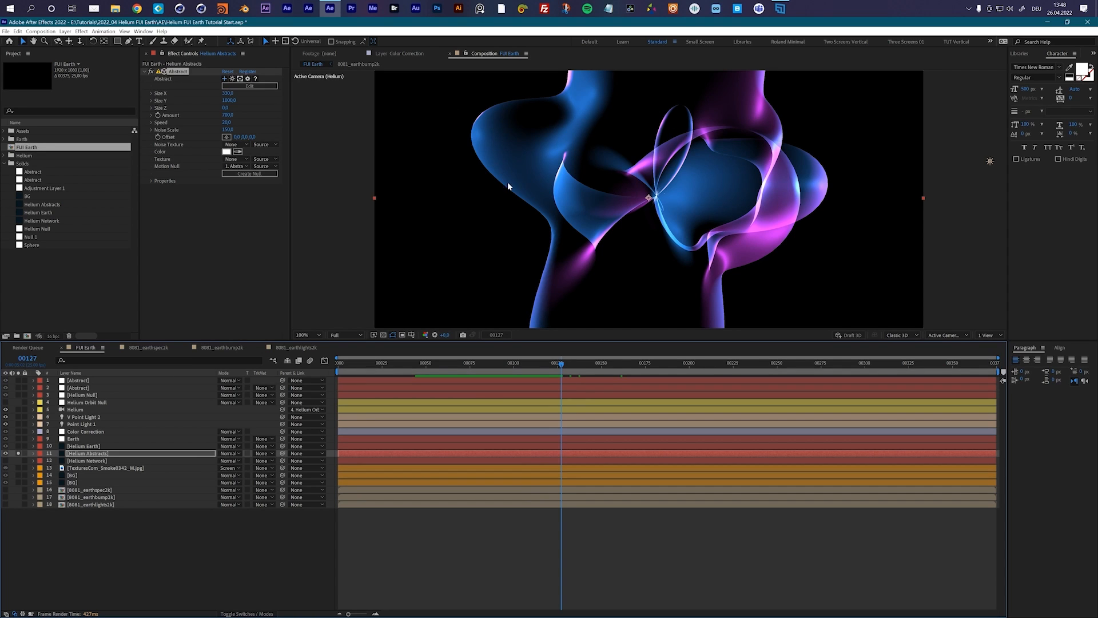
# - Set the Abstract effect's Size X to 350, Amount to 50 and Noise Scale to 80, and check the shape at other frames
pyautogui.click(228, 93)
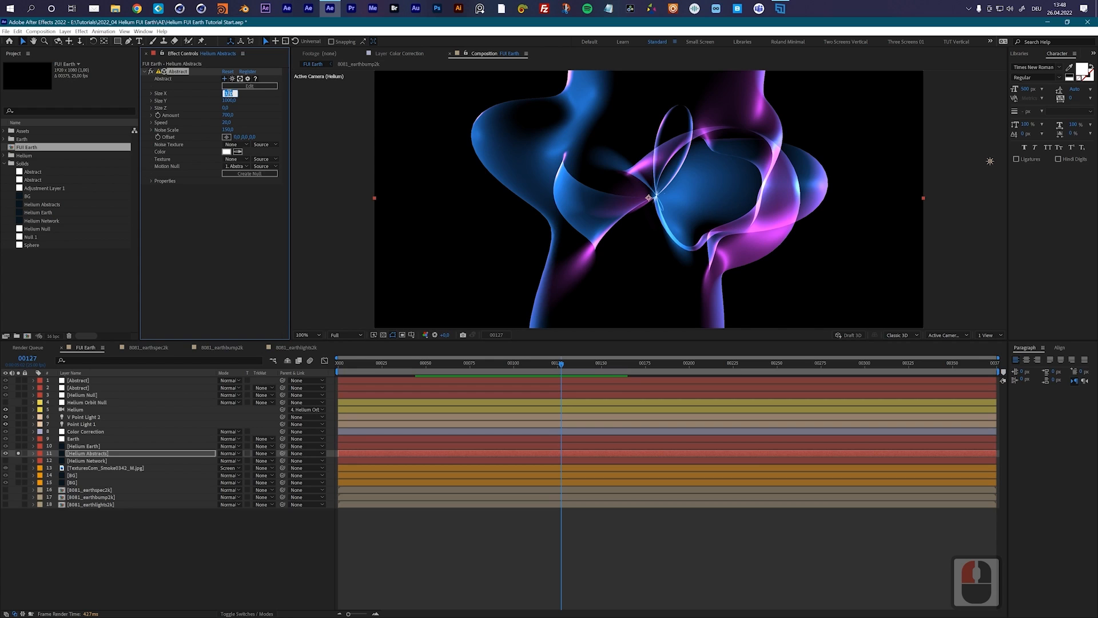
pyautogui.write('350')
pyautogui.press('Return')
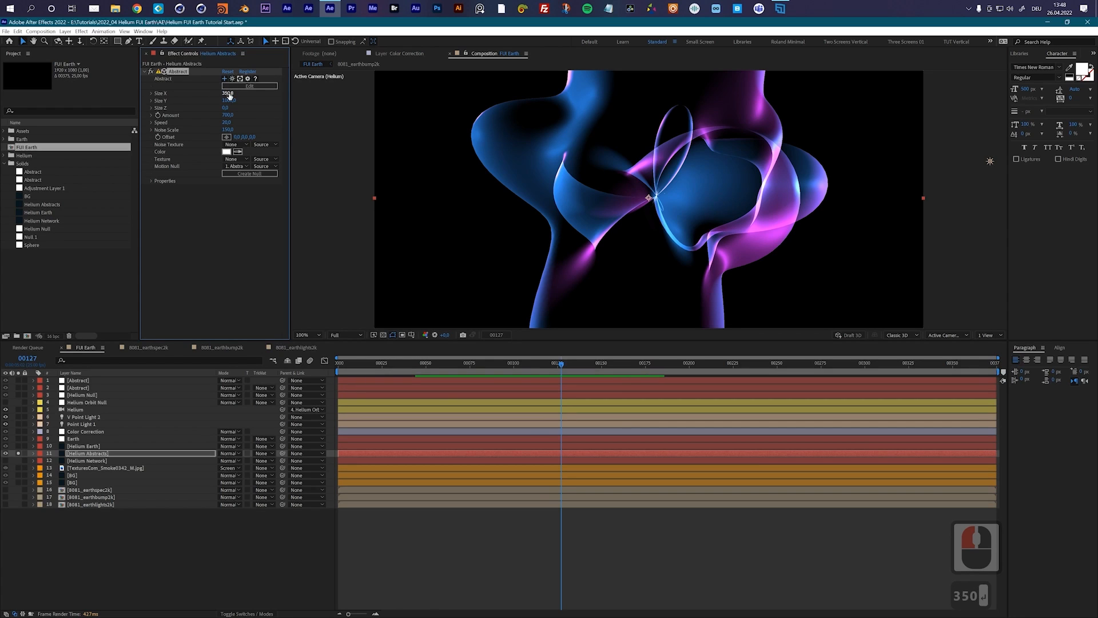
pyautogui.click(228, 115)
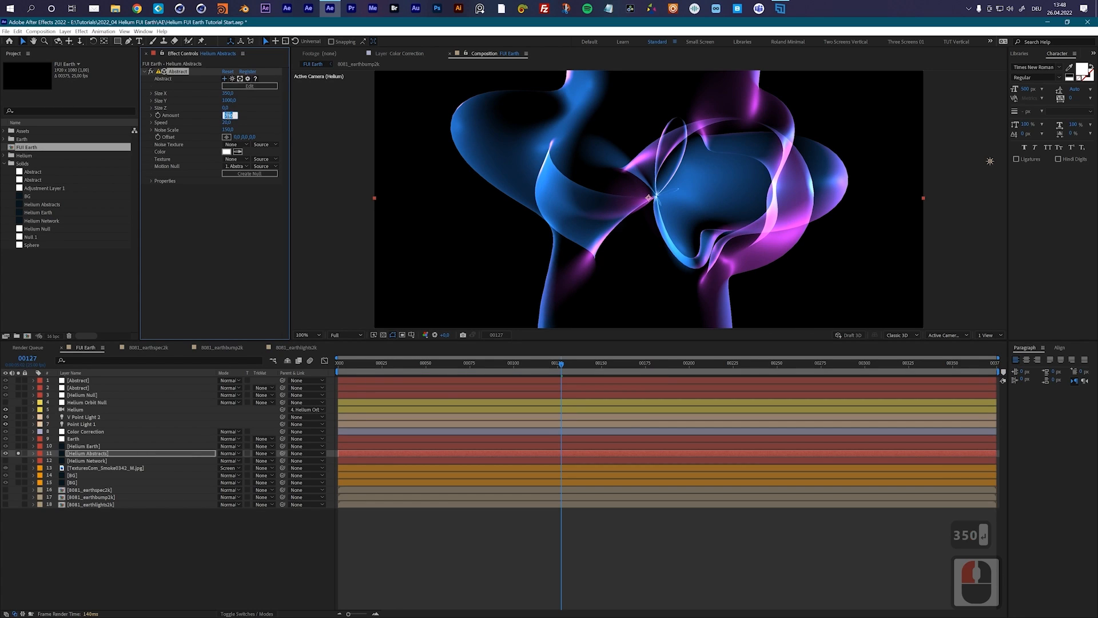
pyautogui.write('50')
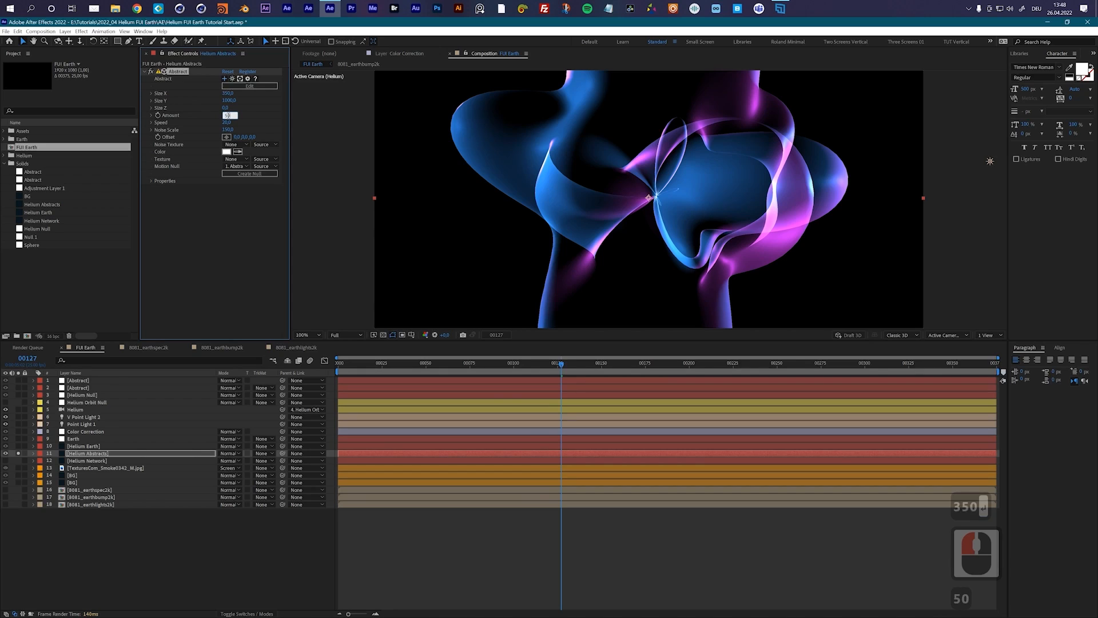
pyautogui.press('Return')
pyautogui.click(228, 130)
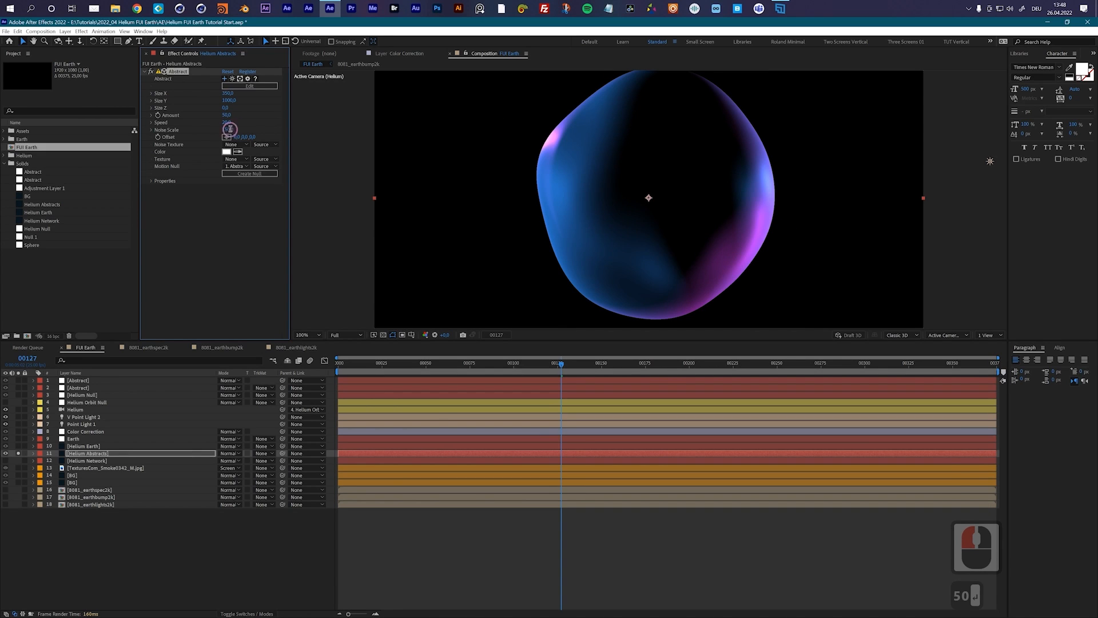
pyautogui.write('80')
pyautogui.press('Return')
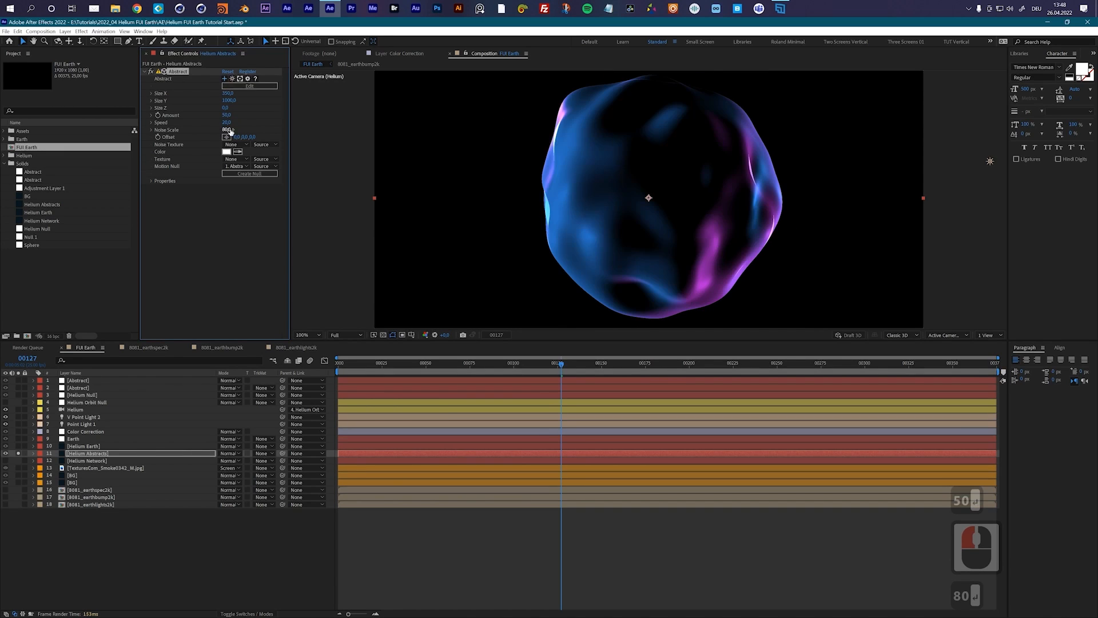
pyautogui.moveTo(530, 371); pyautogui.dragTo(507, 375)
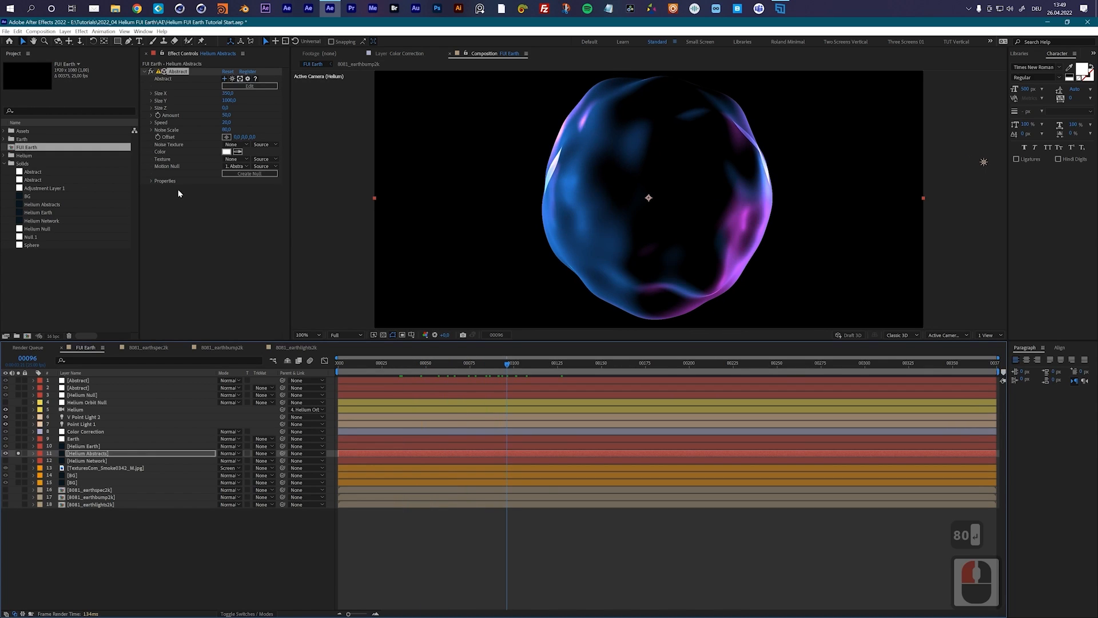
# - Duplicate the Abstract effect on the Helium Abstracts layer and set the copy's Size X to 360
pyautogui.hotkey('ctrl', 'd')
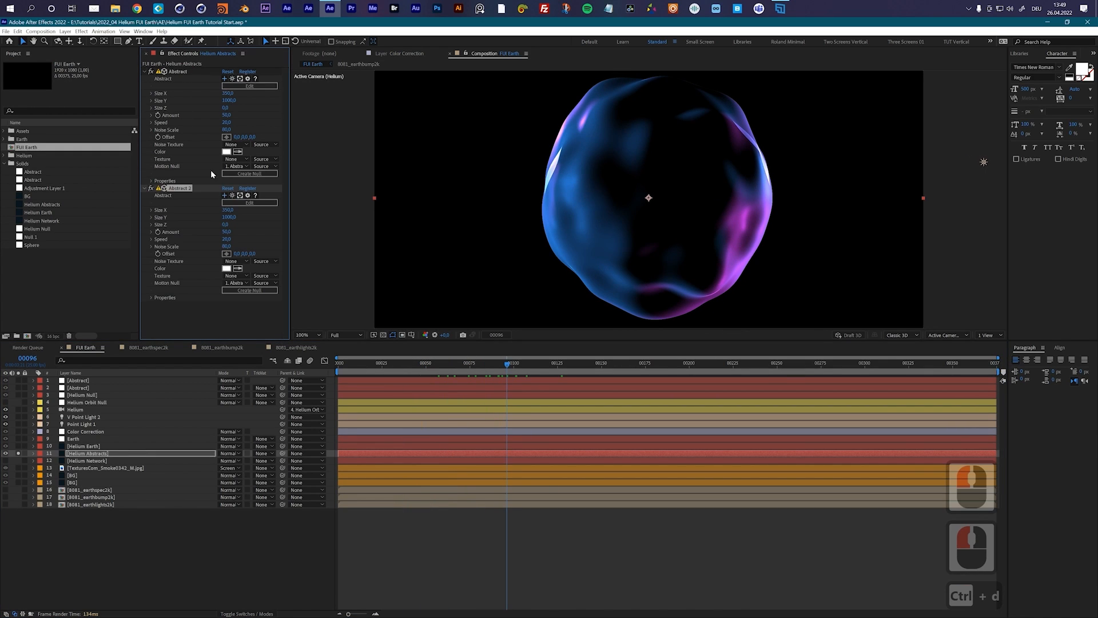
pyautogui.click(230, 210)
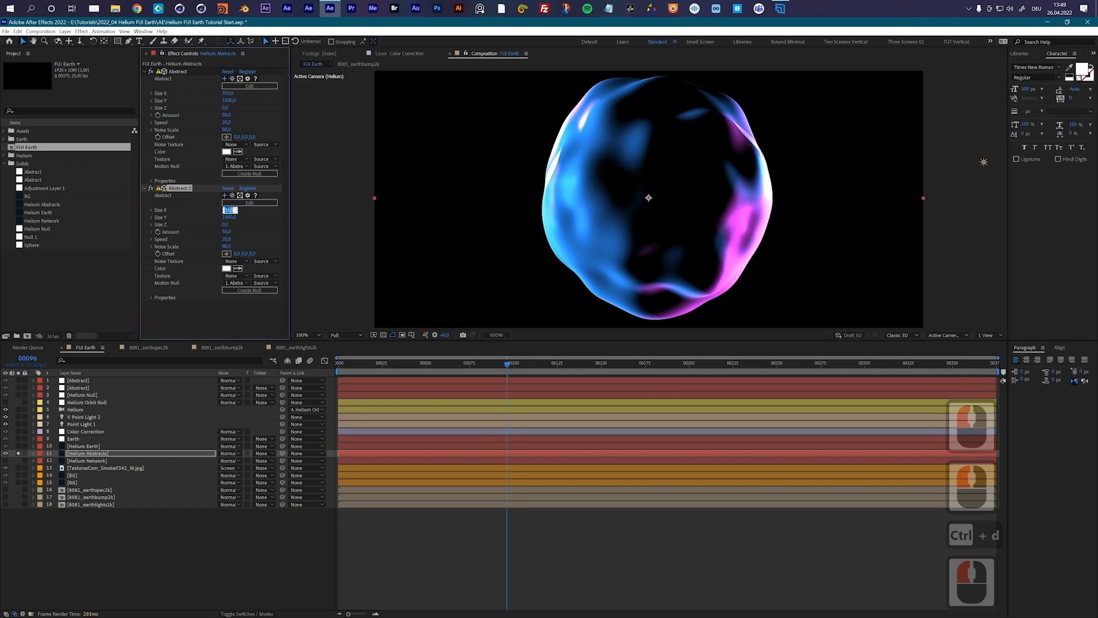
pyautogui.write('360')
pyautogui.press('Return')
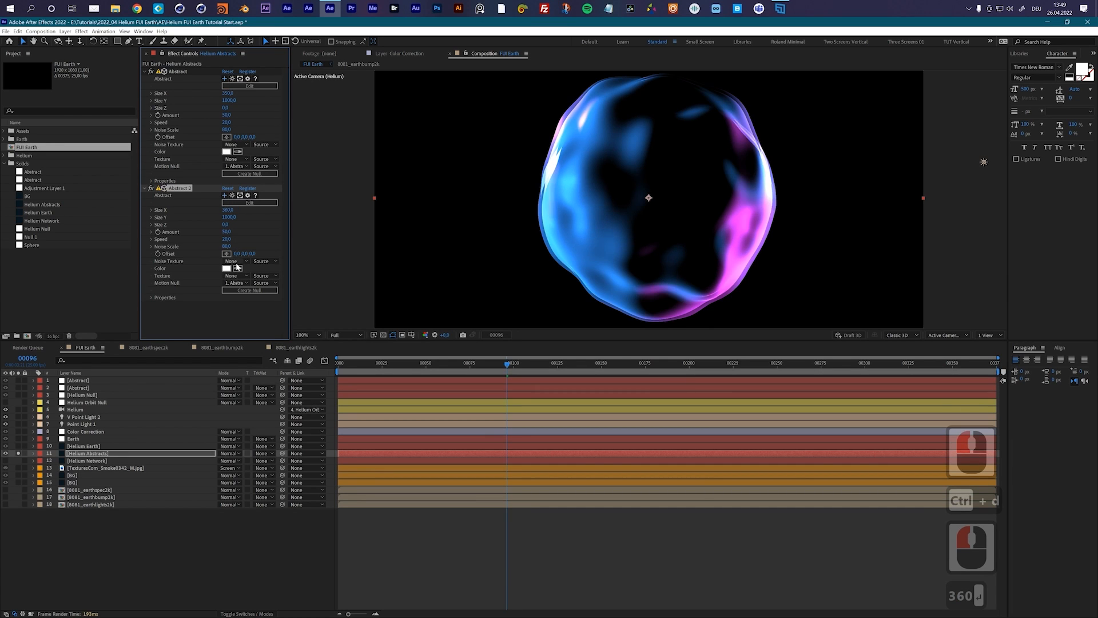
# - Increase the Abstract 2 effect's X Offset, and set its Noise Scale to 90 and Amount to 55
pyautogui.moveTo(238, 254); pyautogui.dragTo(303, 254)
pyautogui.click(227, 246)
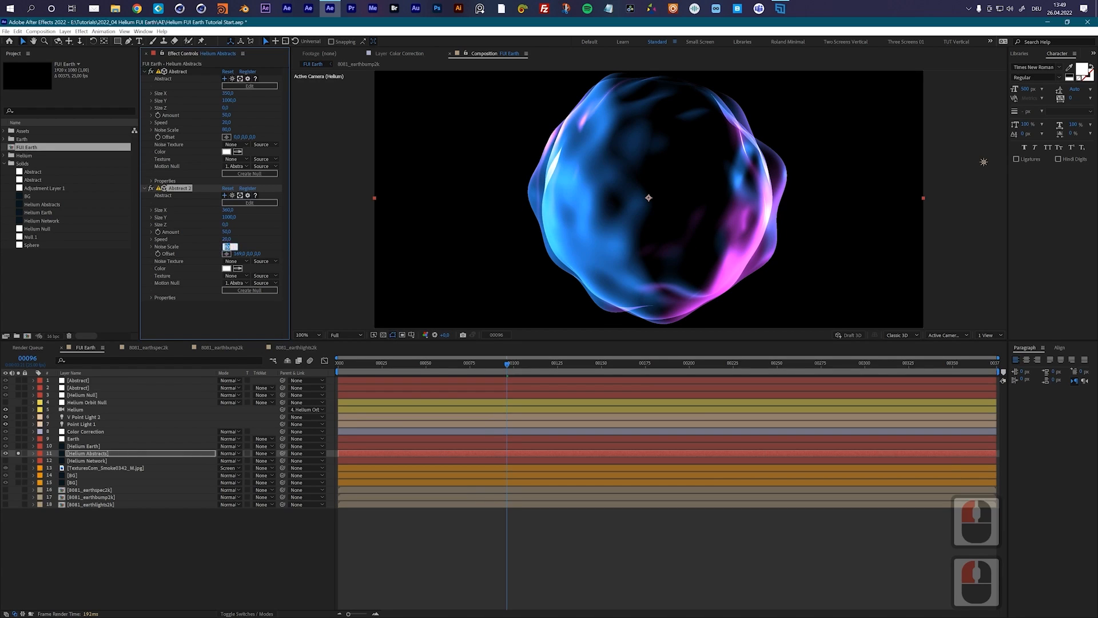
pyautogui.write('90')
pyautogui.press('Return')
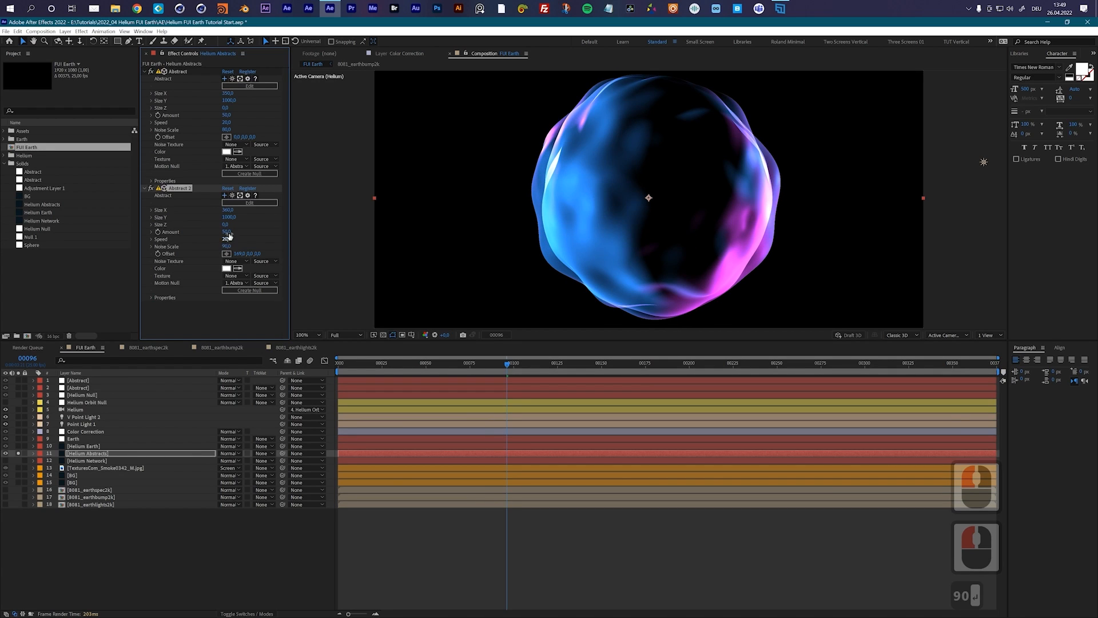
pyautogui.click(227, 231)
pyautogui.write('55')
pyautogui.press('Return')
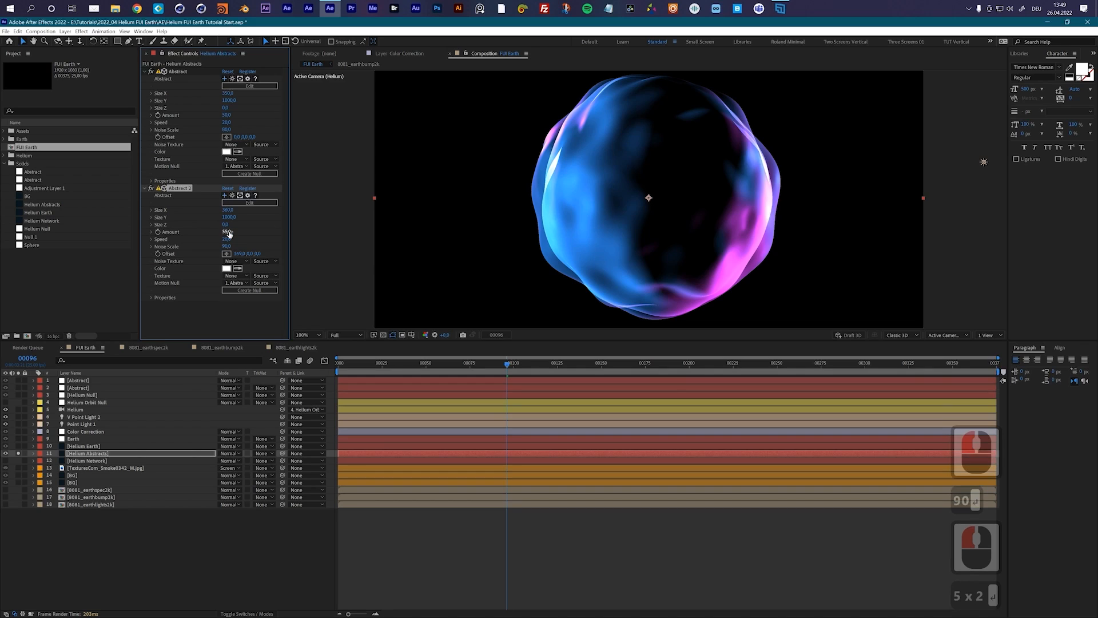
# - Duplicate the Abstract 2 effect and set the new copy's Size X to 370
pyautogui.click(179, 187)
pyautogui.hotkey('ctrl', 'd')
pyautogui.moveTo(288, 240); pyautogui.dragTo(288, 298)
pyautogui.click(229, 249)
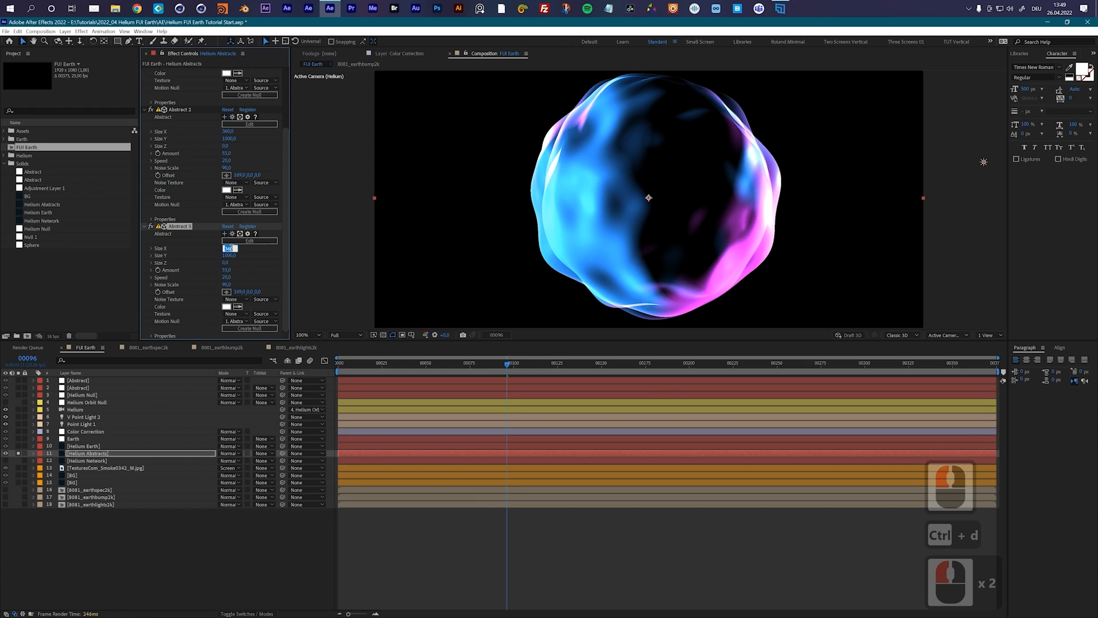
pyautogui.write('370')
pyautogui.press('Return')
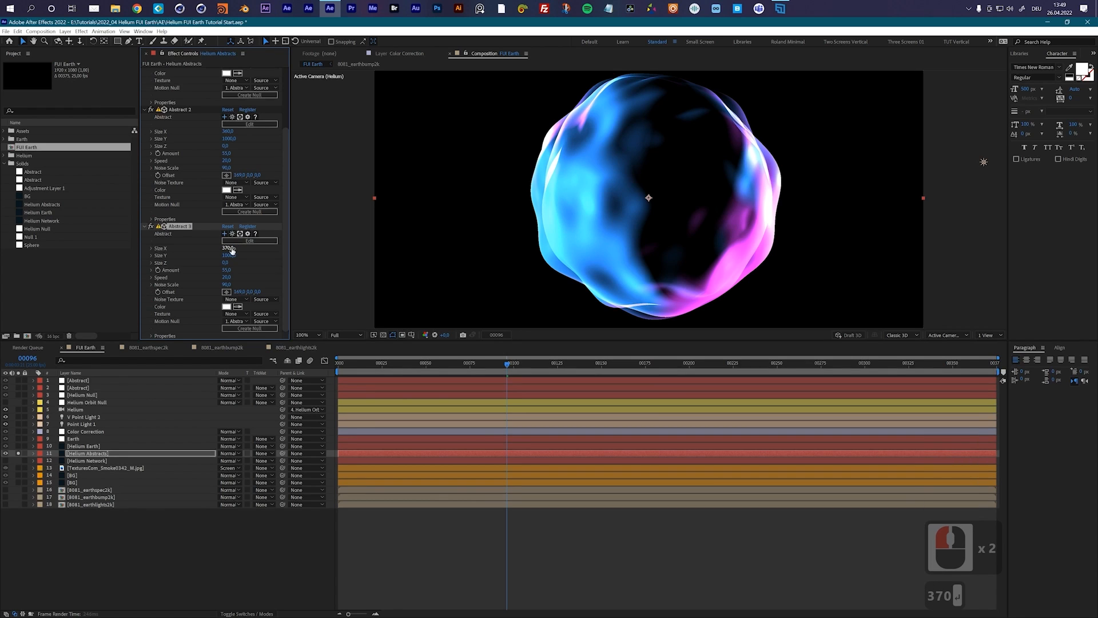
# - Set the Abstract 3 effect's Amount to 45, increase its X Offset further, and set its Noise Scale to 120
pyautogui.click(229, 271)
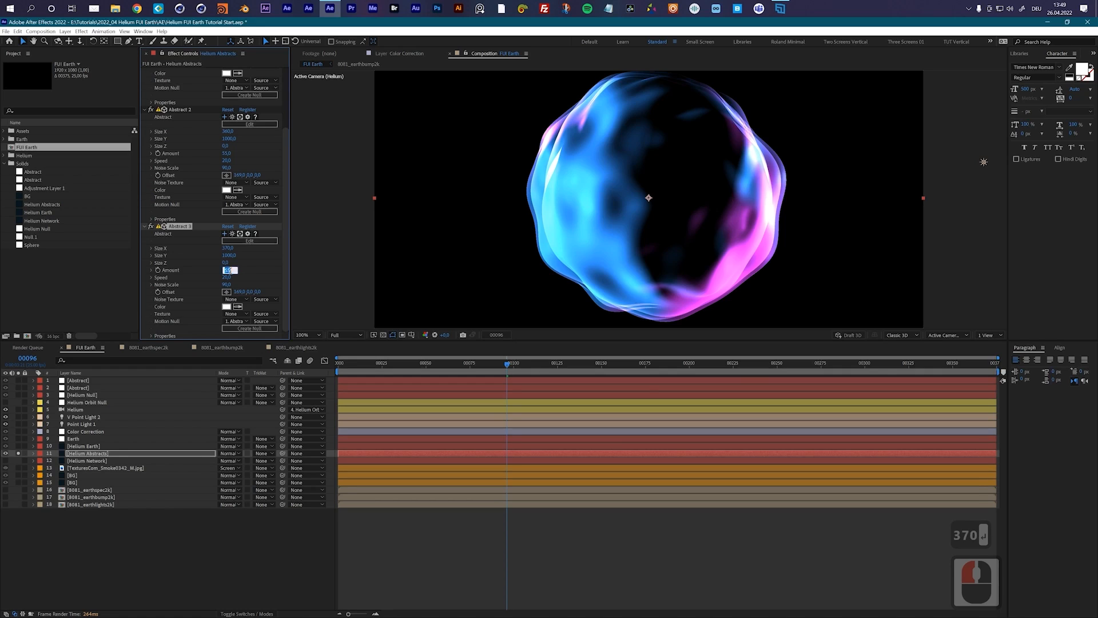
pyautogui.write('45')
pyautogui.press('Return')
pyautogui.moveTo(236, 292); pyautogui.dragTo(406, 302)
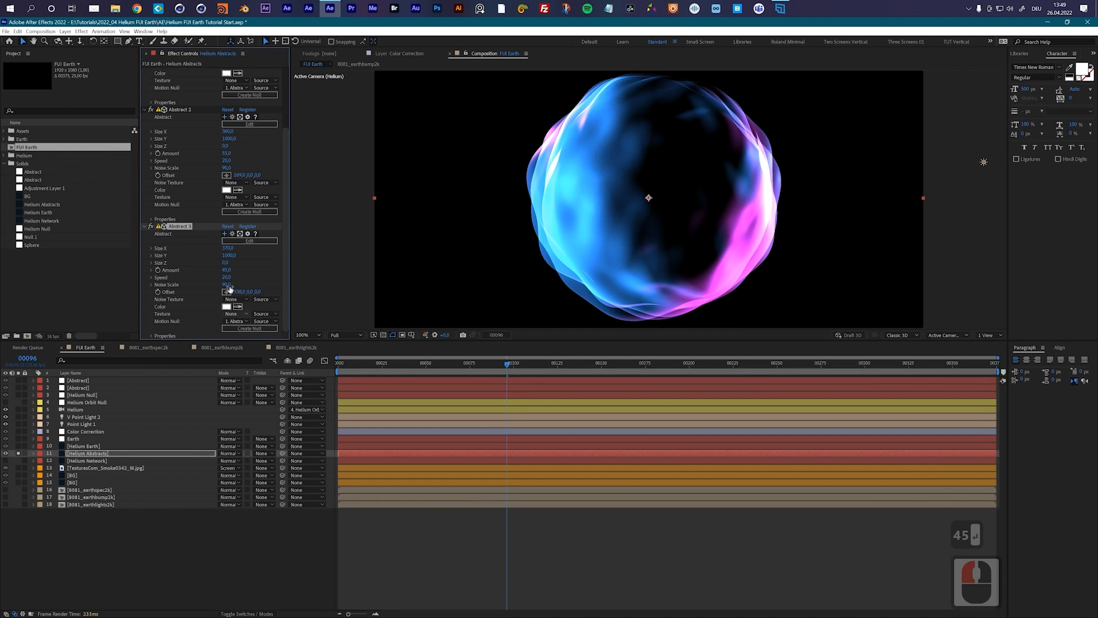
pyautogui.moveTo(226, 285); pyautogui.dragTo(230, 285)
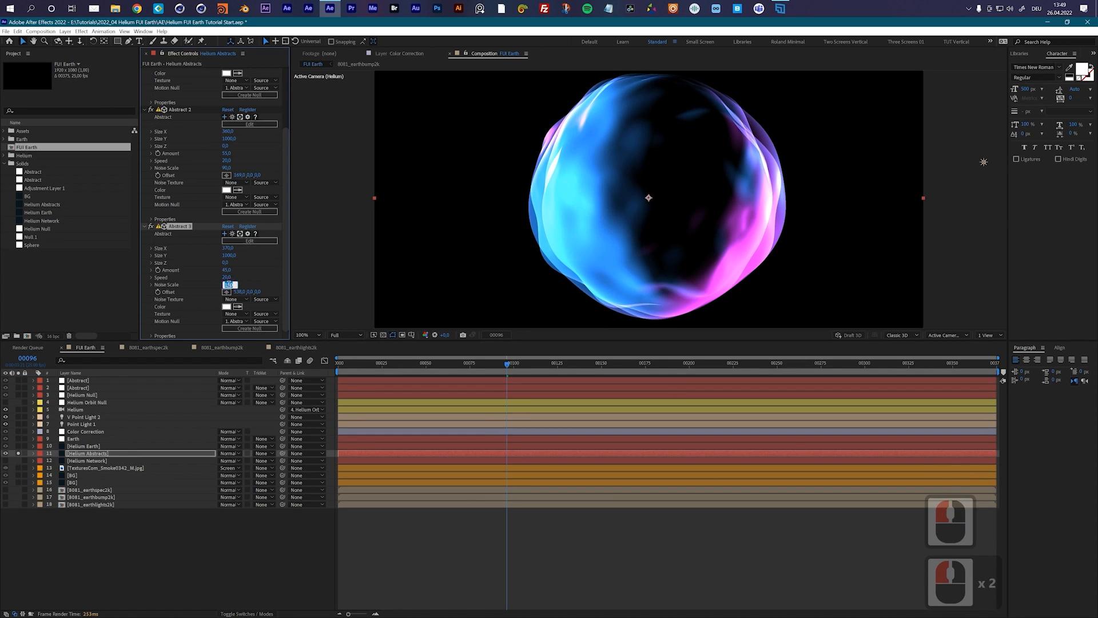
pyautogui.doubleClick(228, 285)
pyautogui.write('120')
pyautogui.press('Return')
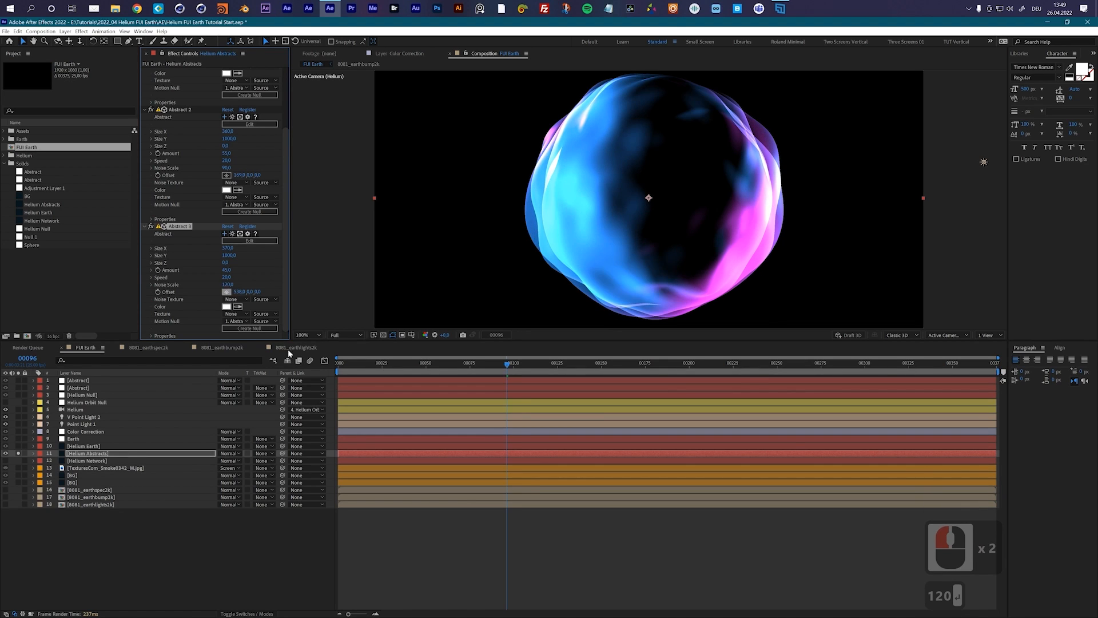
# - Preview the three layered abstract shapes from the start of the composition
pyautogui.moveTo(436, 365); pyautogui.dragTo(338, 366)
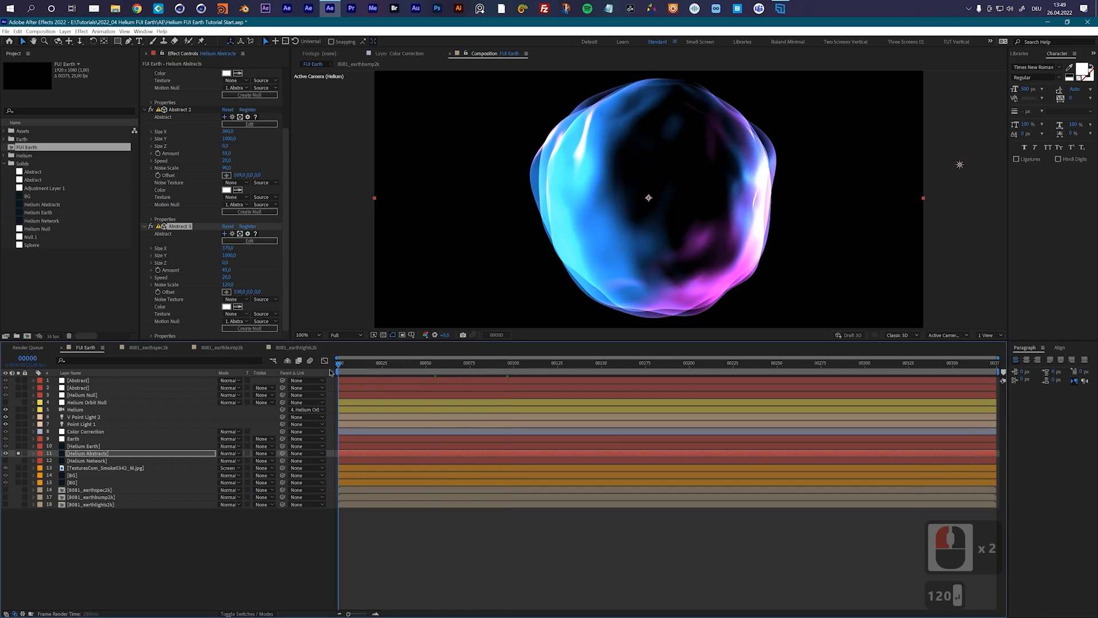
pyautogui.press('space')
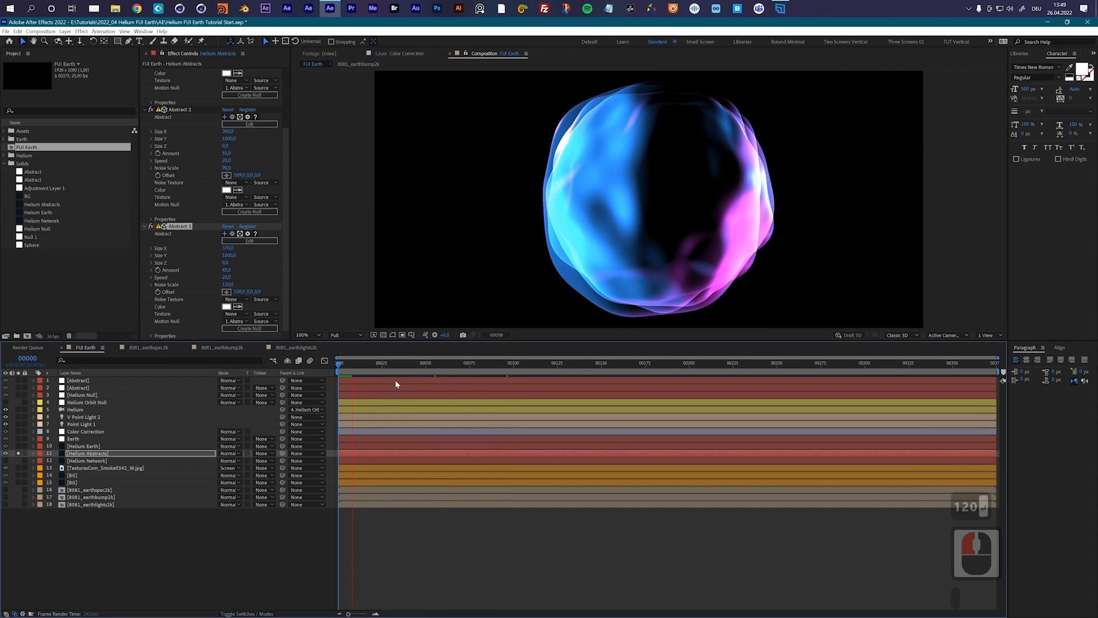
pyautogui.click(346, 366)
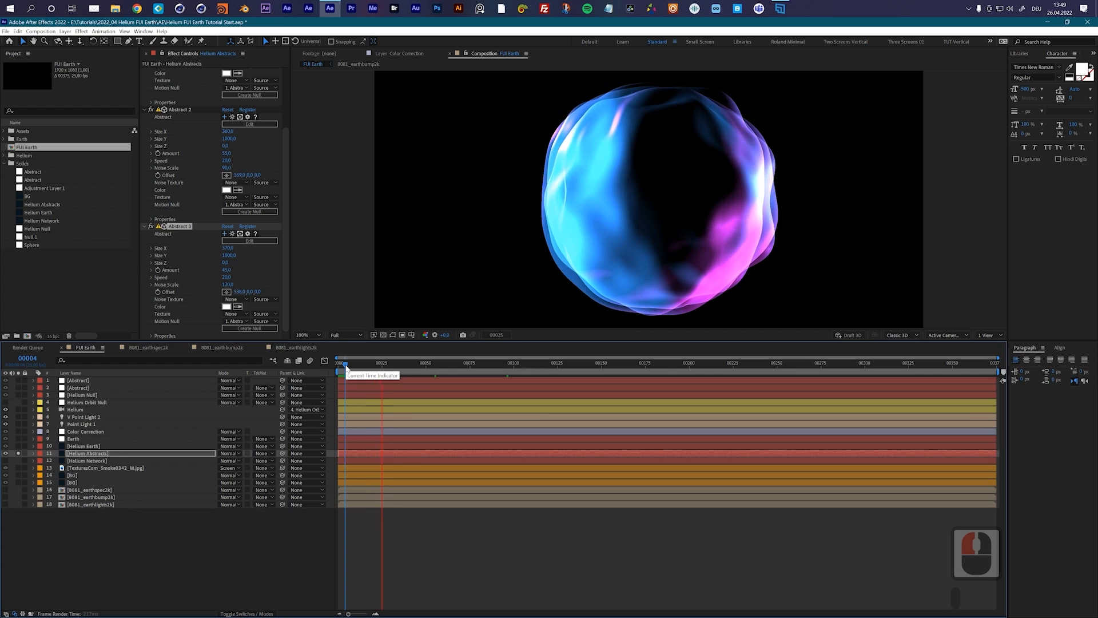
pyautogui.press('space')
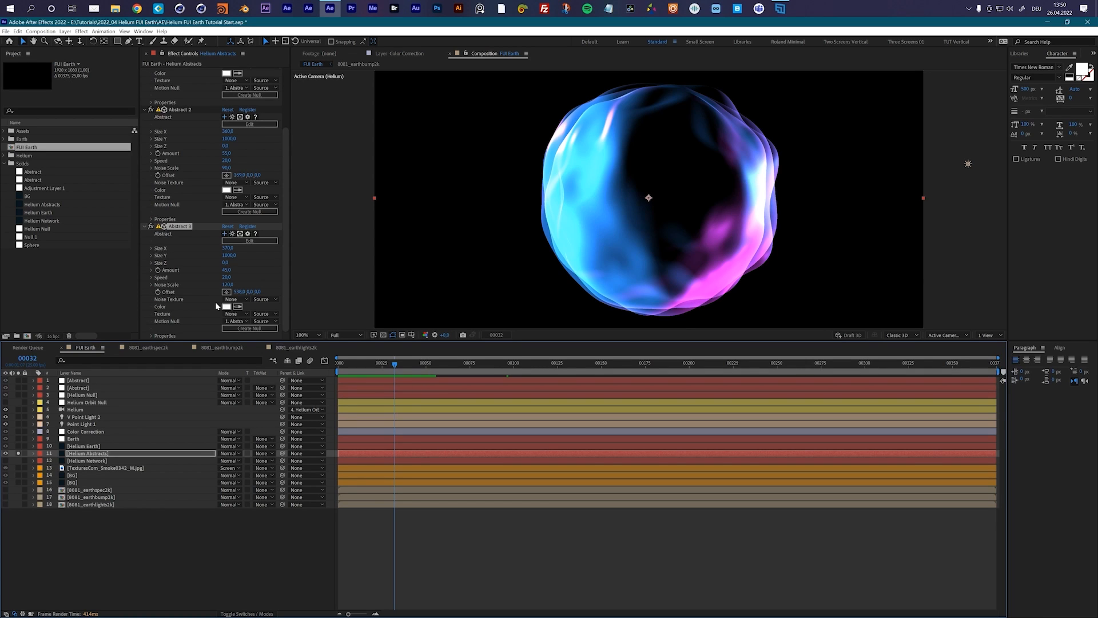
# - Replace the Abstract 3 effect's Additive material with the X-Ray material preset
pyautogui.moveTo(286, 251); pyautogui.dragTo(285, 270)
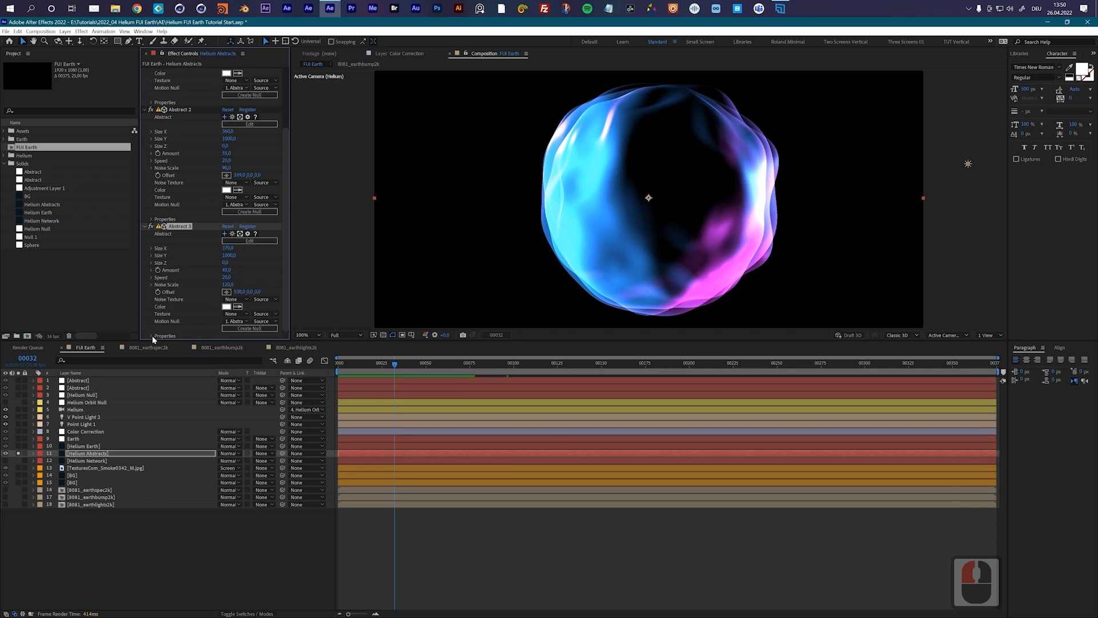
pyautogui.click(151, 337)
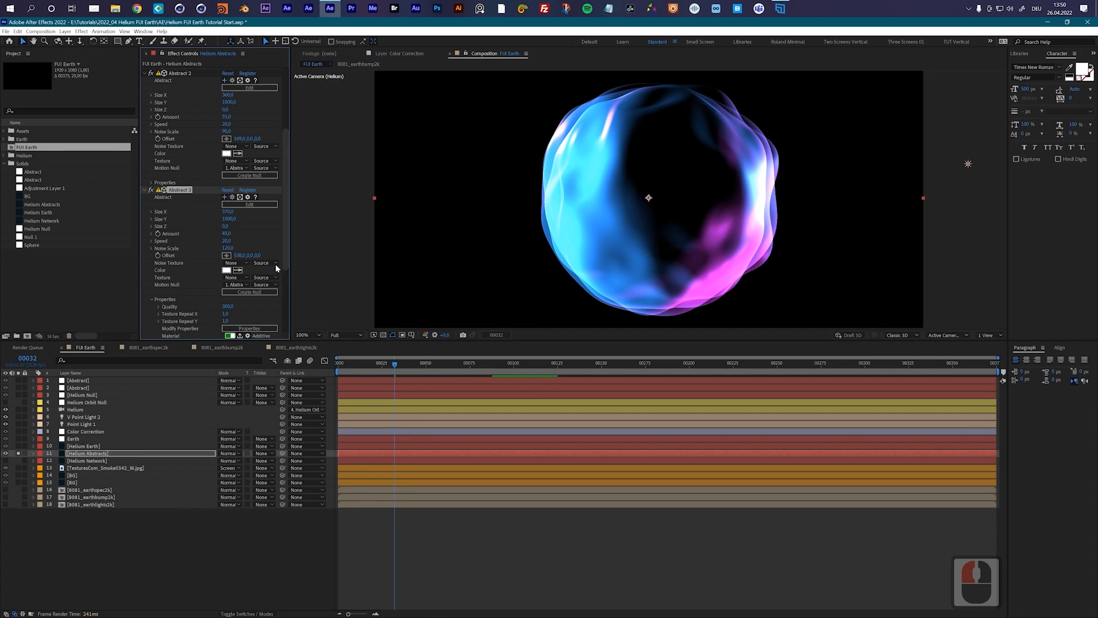
pyautogui.moveTo(286, 249); pyautogui.dragTo(289, 321)
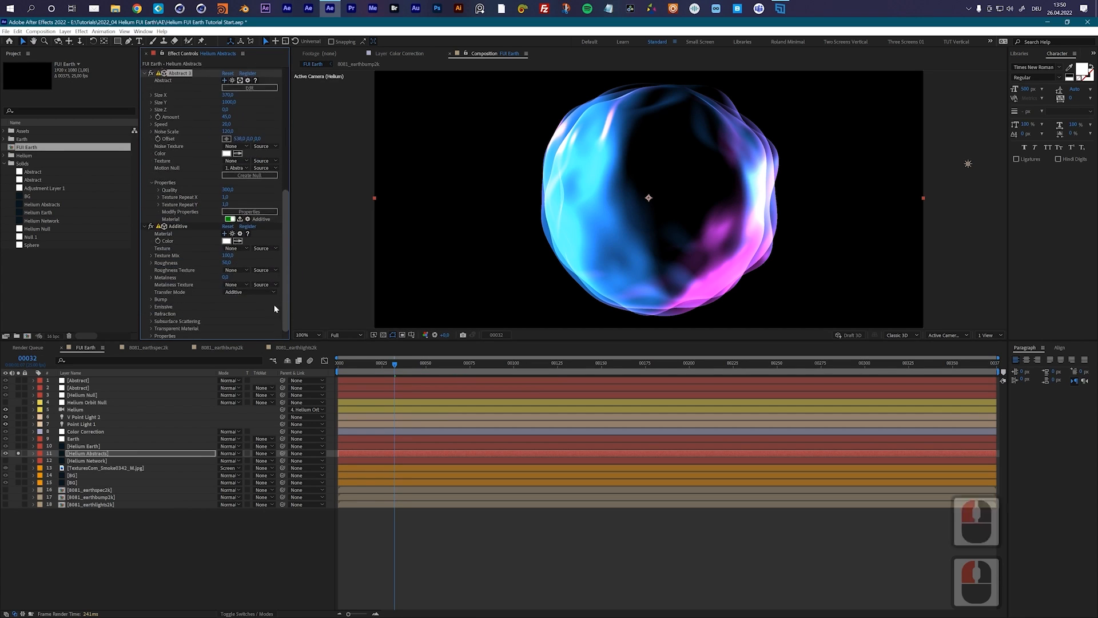
pyautogui.click(178, 228)
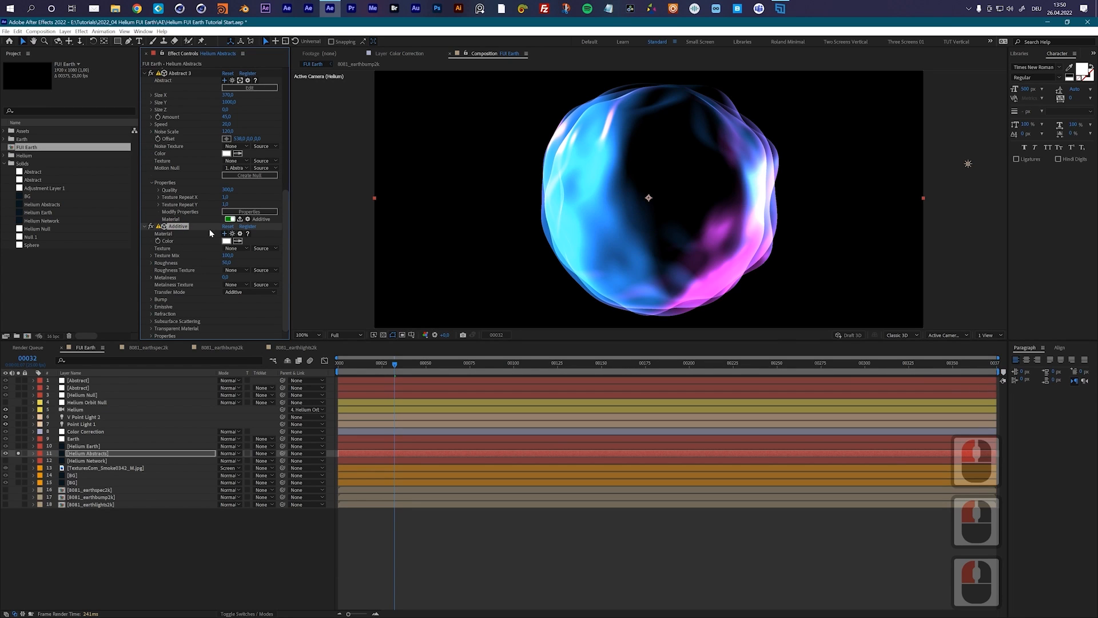
pyautogui.scroll(10, 174, 240)
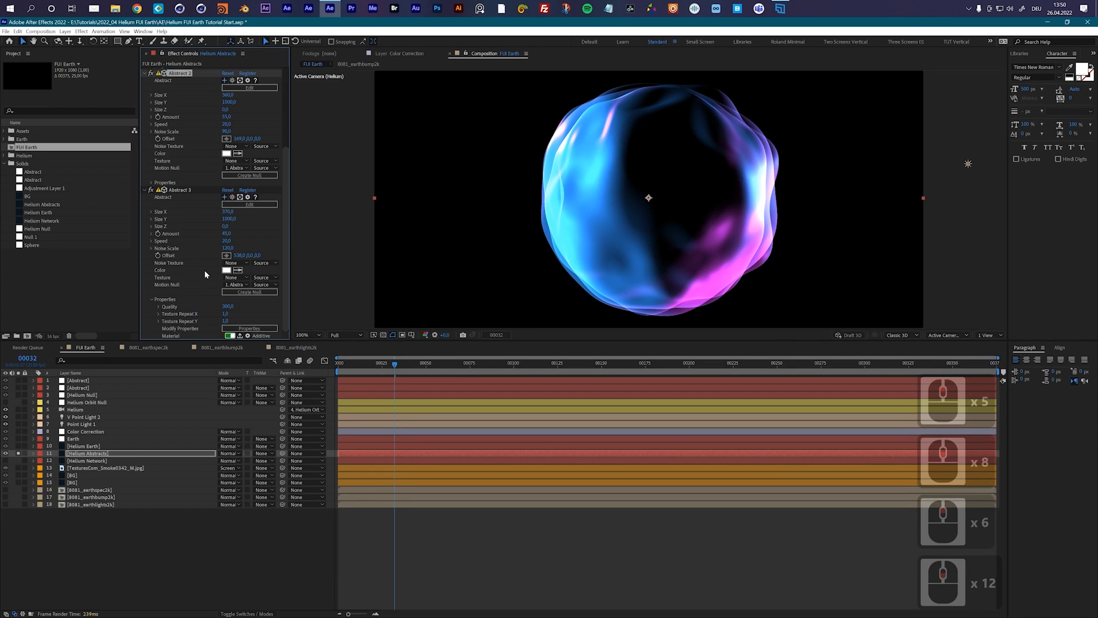
pyautogui.click(249, 204)
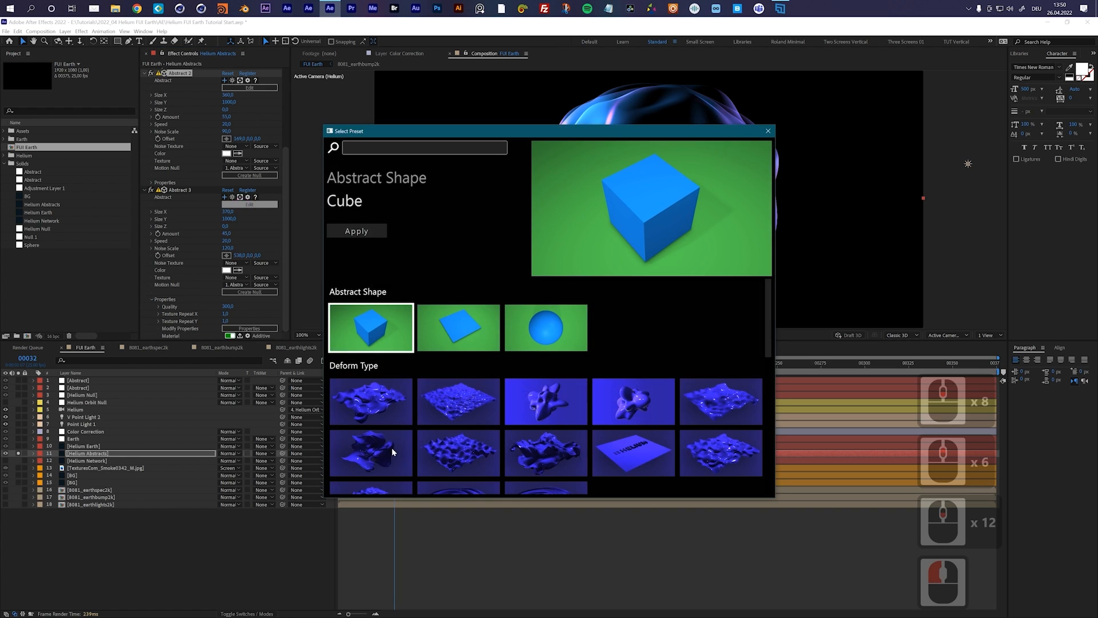
pyautogui.scroll(-4, 394, 454)
pyautogui.click(449, 428)
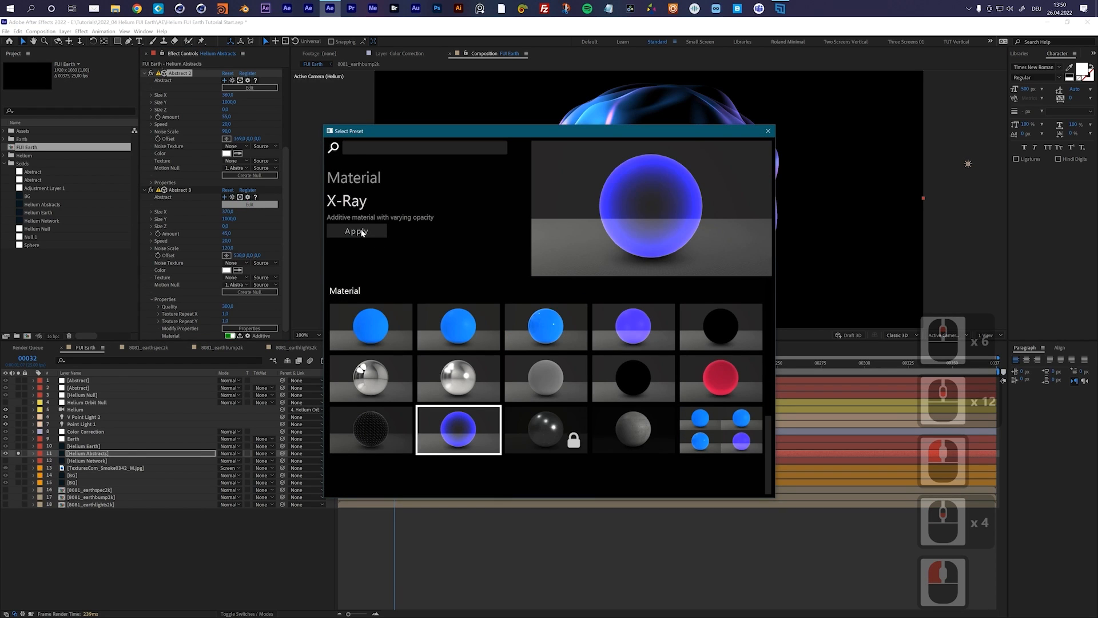
pyautogui.click(361, 234)
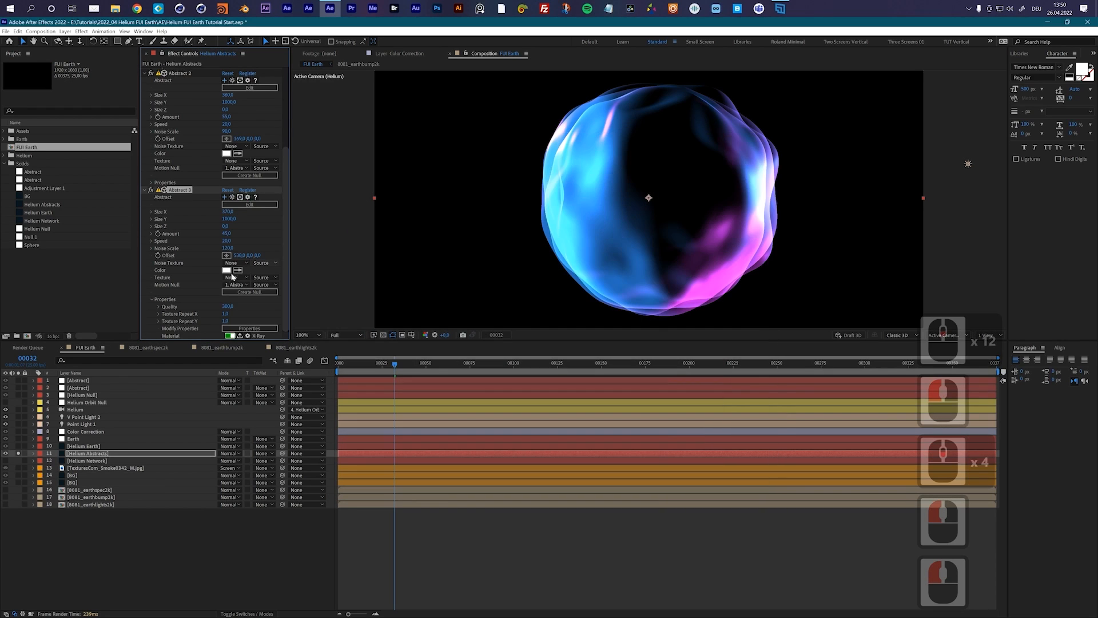
pyautogui.click(232, 336)
# - Lower the Xray effect's Opacity under Transparent Material to about 52 and set its Mix Model Opacity to 5
pyautogui.moveTo(286, 257); pyautogui.dragTo(286, 326)
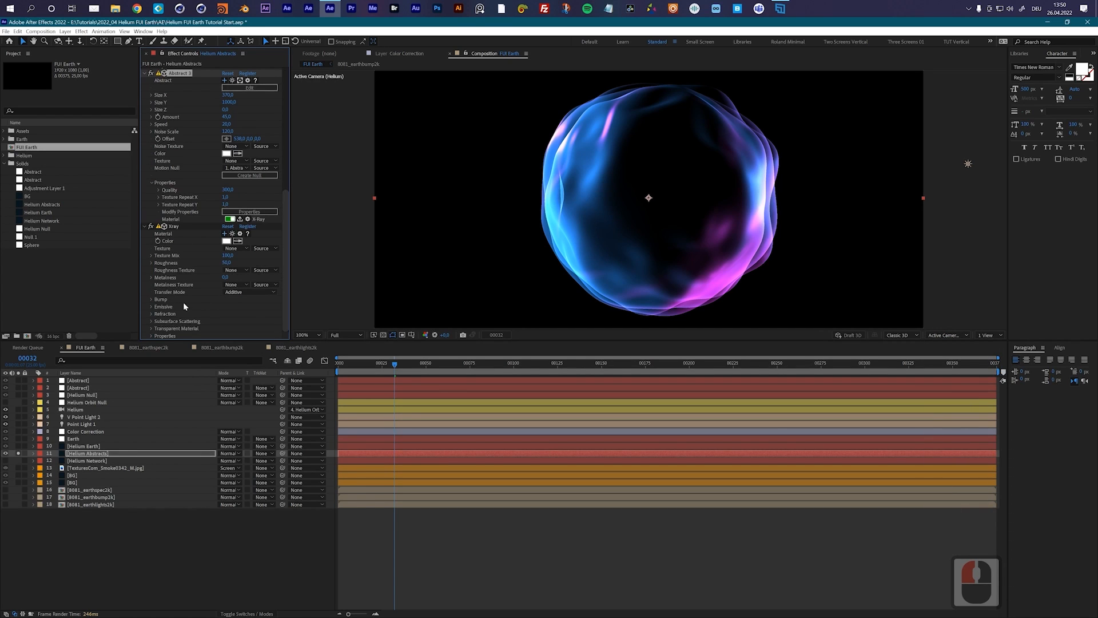
pyautogui.click(151, 329)
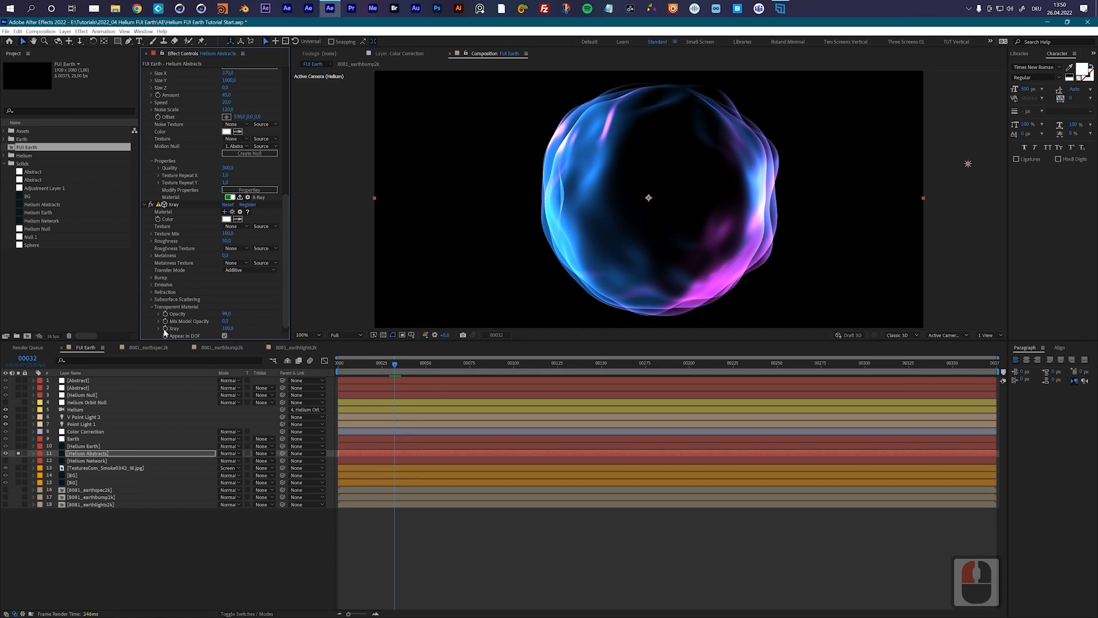
pyautogui.moveTo(228, 329); pyautogui.dragTo(270, 330)
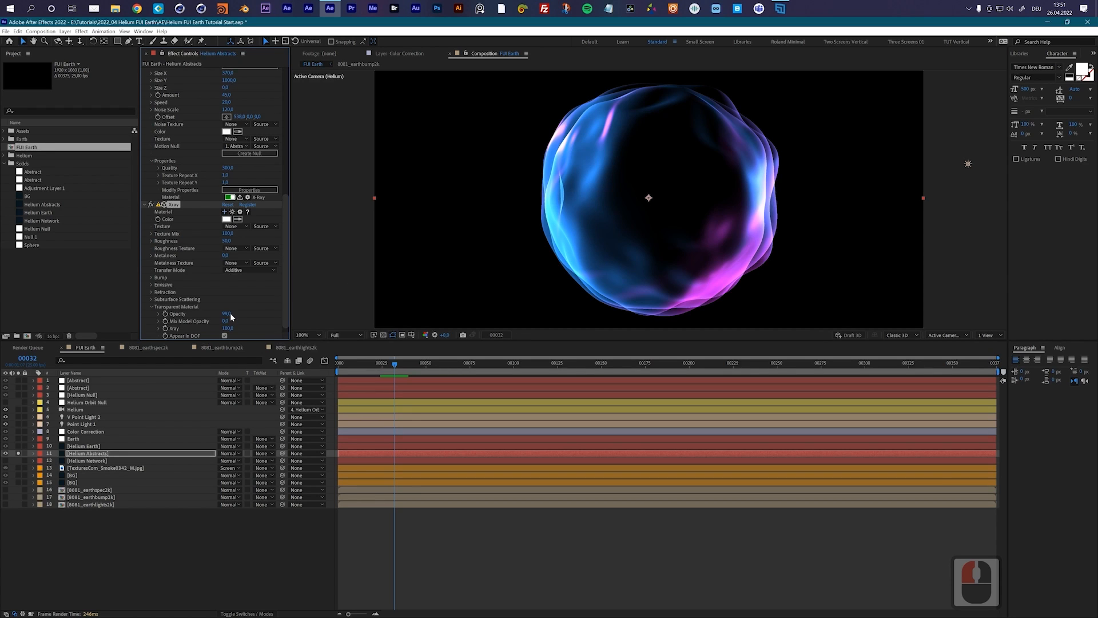
pyautogui.moveTo(225, 313); pyautogui.dragTo(253, 319)
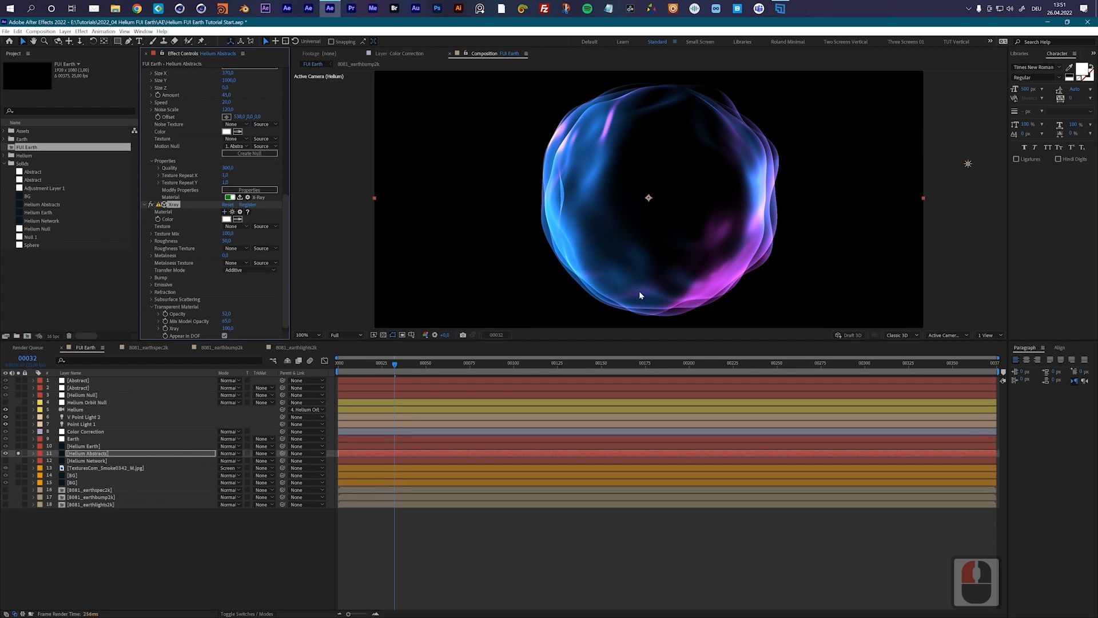
pyautogui.moveTo(227, 322); pyautogui.dragTo(222, 323)
pyautogui.doubleClick(225, 322)
pyautogui.write('5')
pyautogui.press('Return')
# - Set the Xray effect's Opacity to 45 in its Transparent Material settings
pyautogui.doubleClick(228, 314)
pyautogui.click(229, 313)
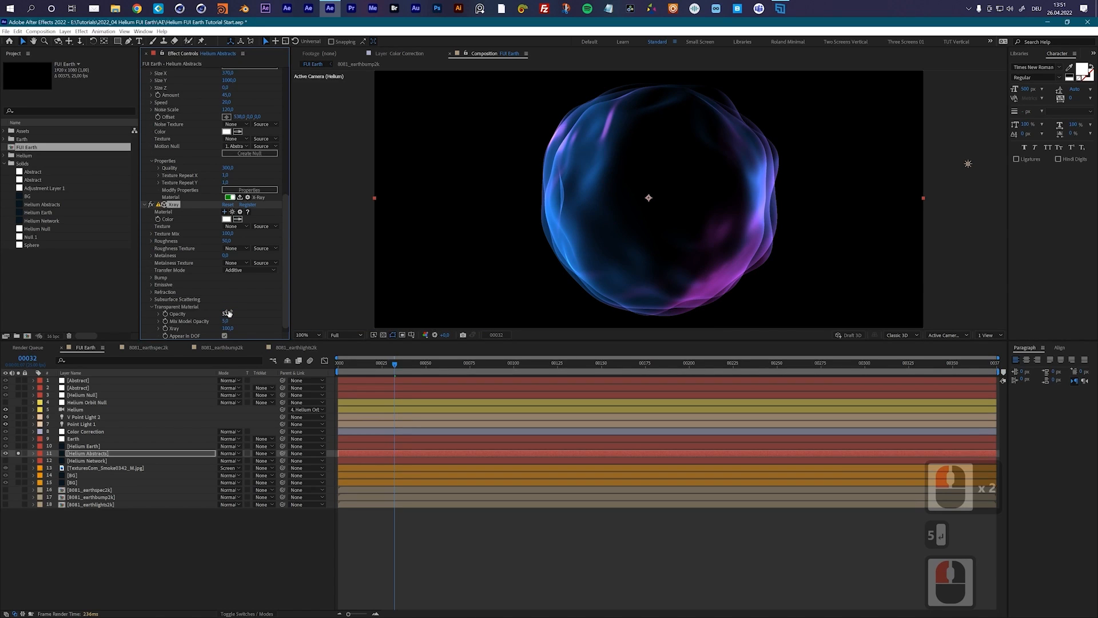
pyautogui.write('45')
pyautogui.press('Return')
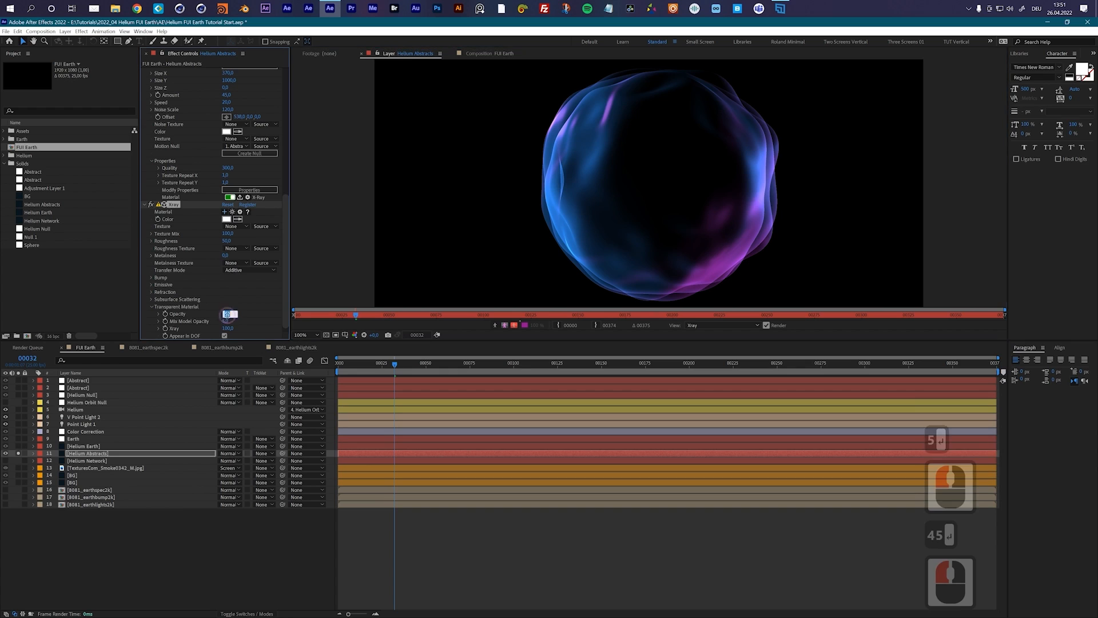
# - Return to the FUI Earth composition view, and unsolo and hide the Helium Abstracts layer
pyautogui.click(503, 54)
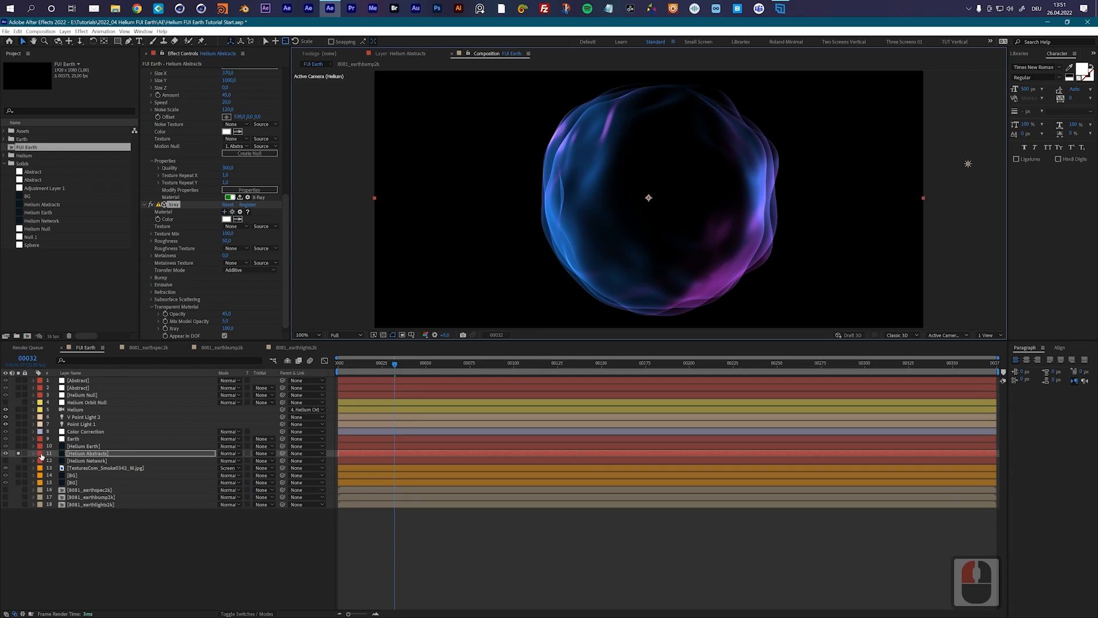
pyautogui.click(18, 454)
pyautogui.click(6, 454)
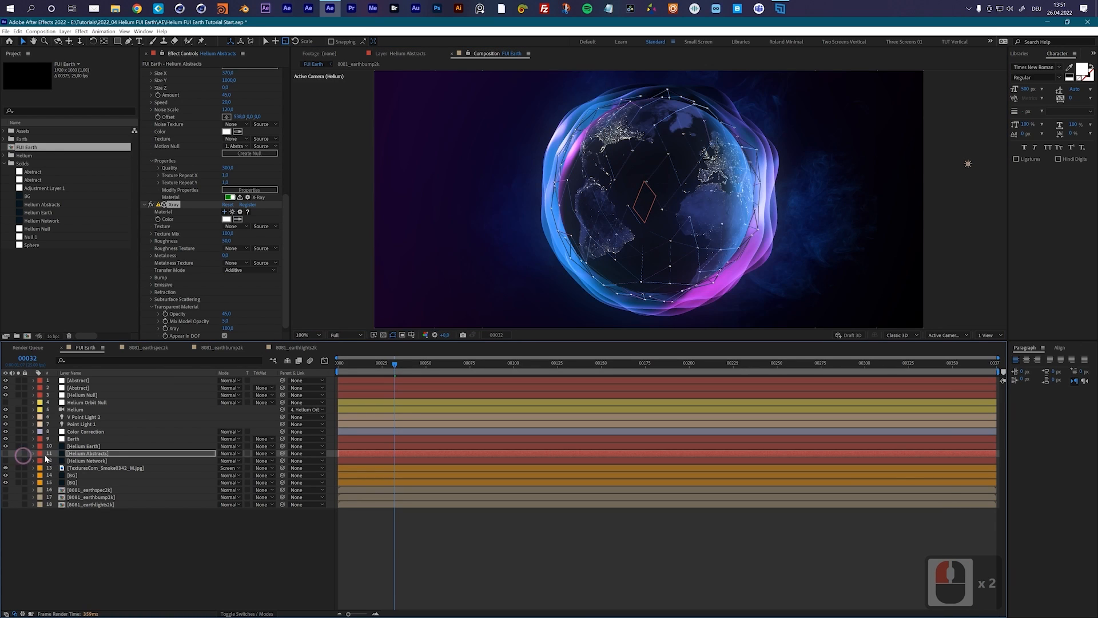
# - Duplicate the Helium Comp effect on the Helium Earth layer and set the copy's Layer to Helium Abstracts, checking it at frame 48
pyautogui.click(99, 447)
pyautogui.scroll(-4, 187, 303)
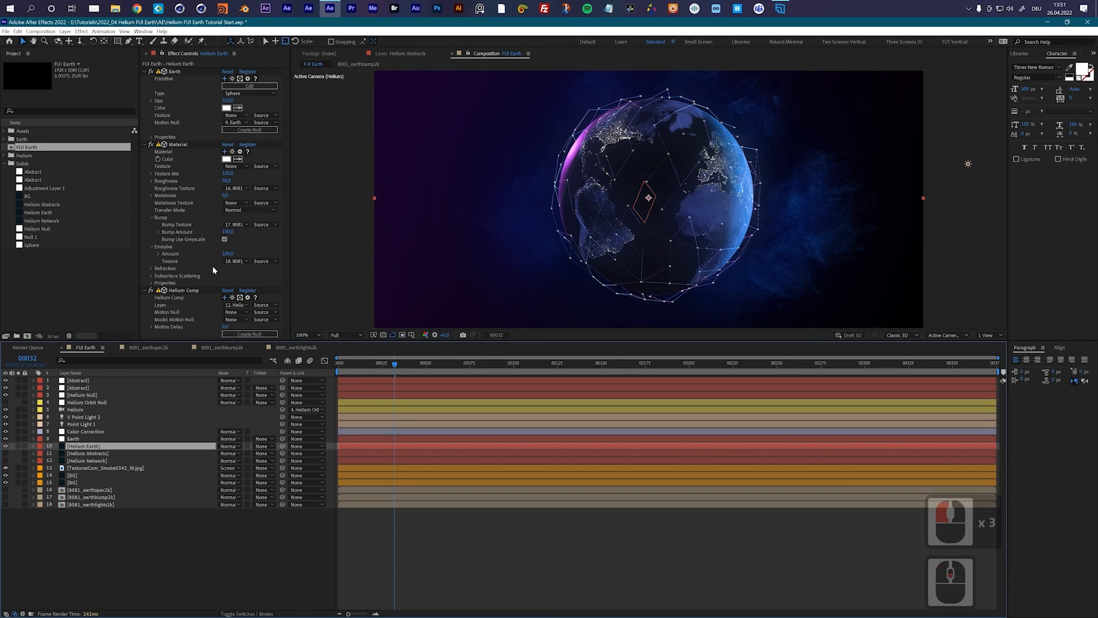
pyautogui.click(180, 292)
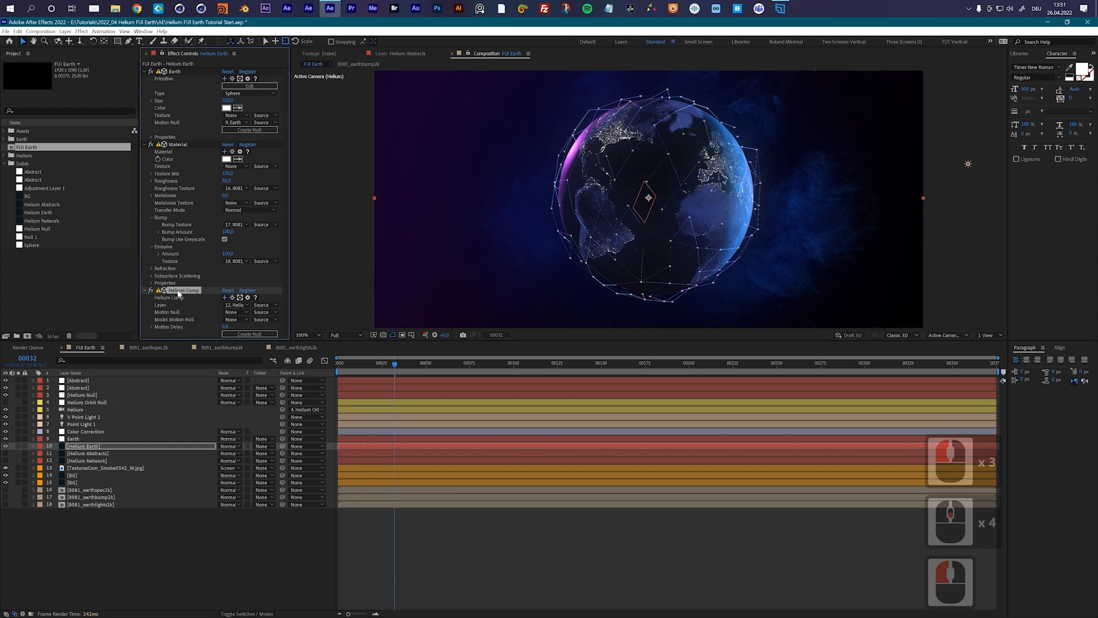
pyautogui.hotkey('ctrl', 'd')
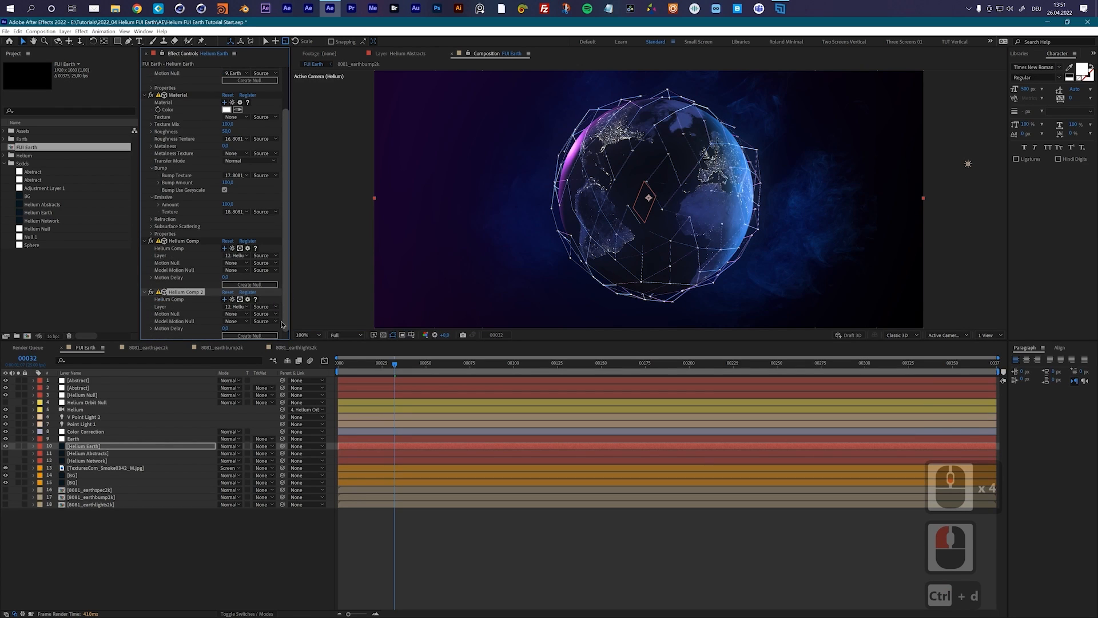
pyautogui.click(241, 307)
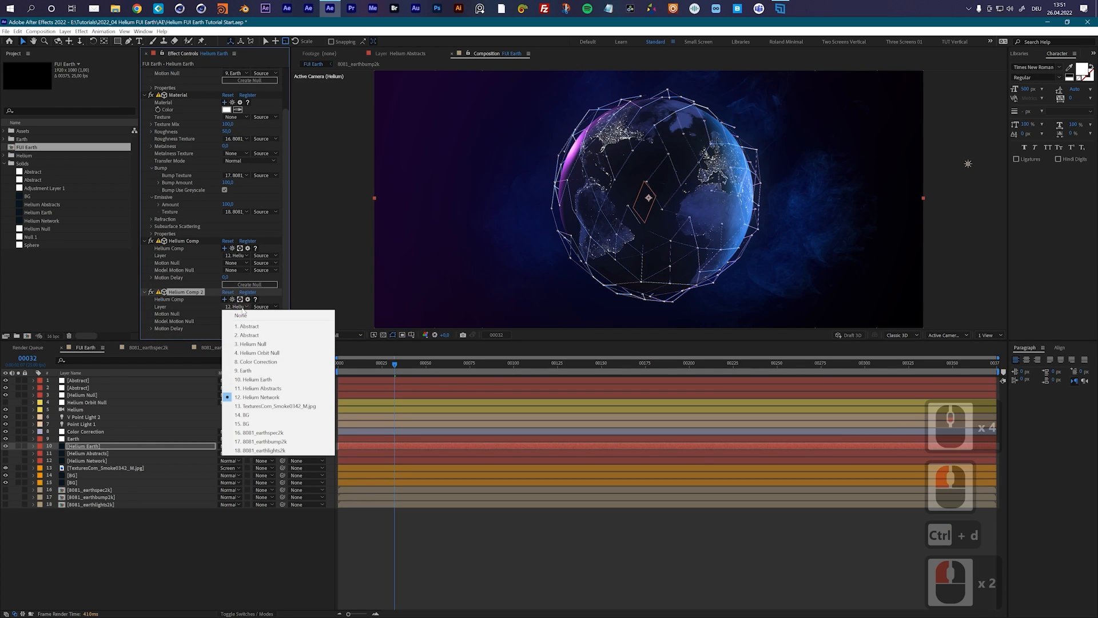
pyautogui.click(260, 389)
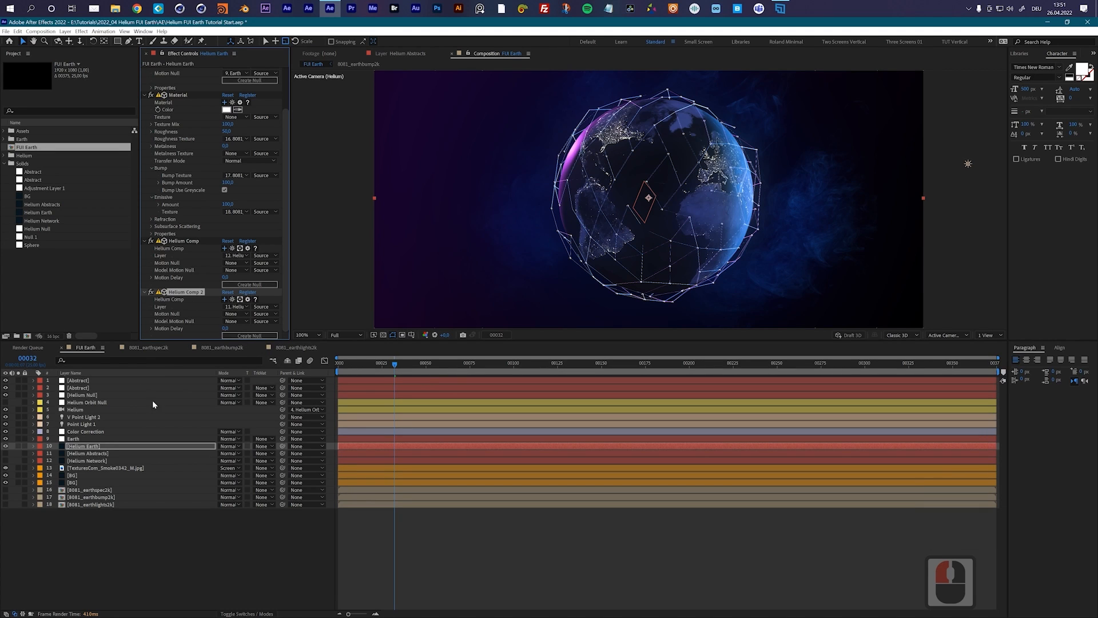
pyautogui.click(420, 365)
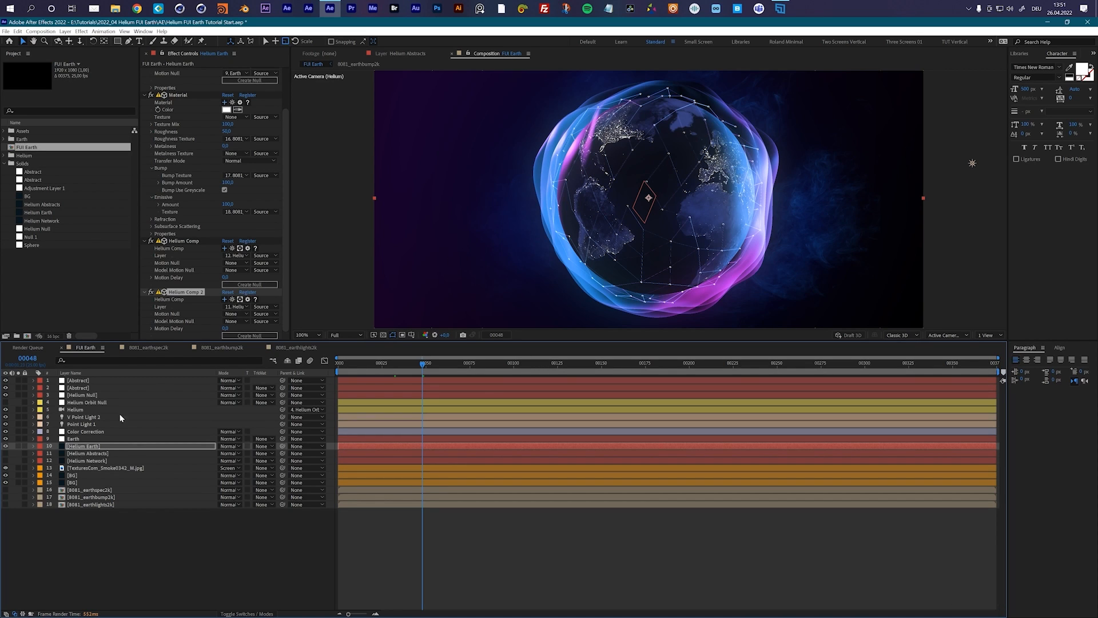
# - Set the Helium Earth layer's blending mode to Lighter Color
pyautogui.click(73, 447)
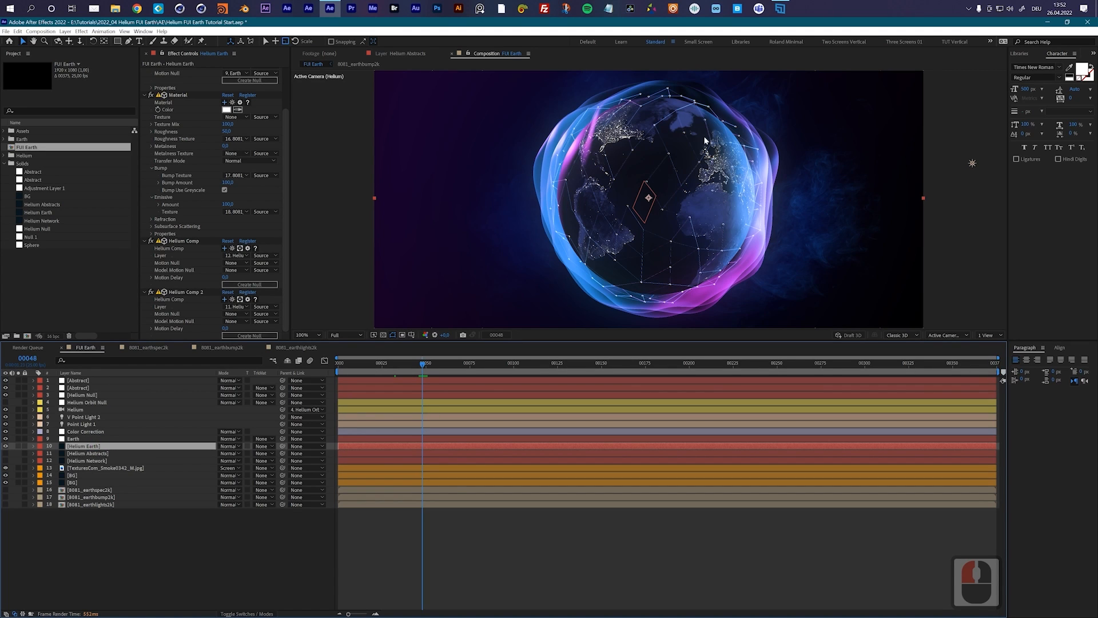
pyautogui.click(230, 446)
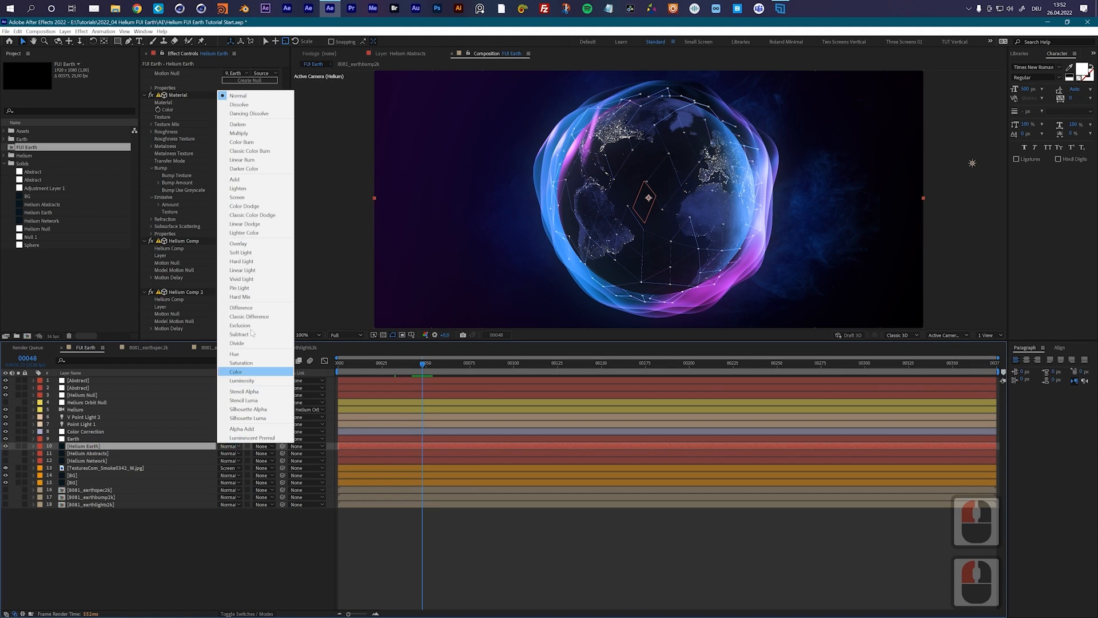
pyautogui.click(237, 233)
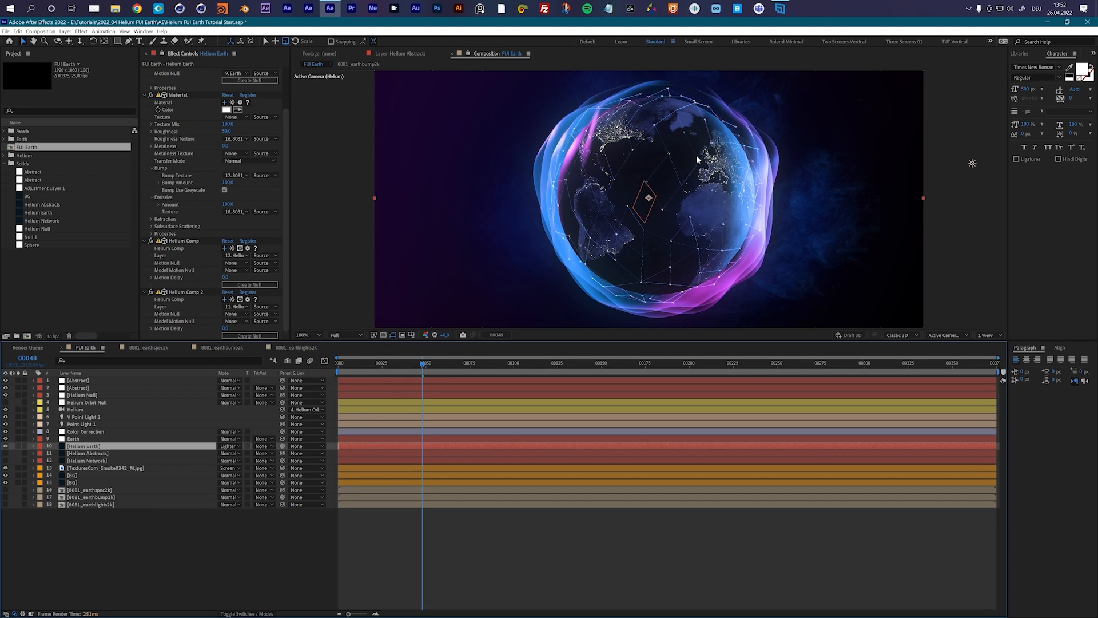
# - Lower the Xray effect's Opacity on the Helium Abstracts layer to 30 and check the shells at frames 84 and 147
pyautogui.click(91, 453)
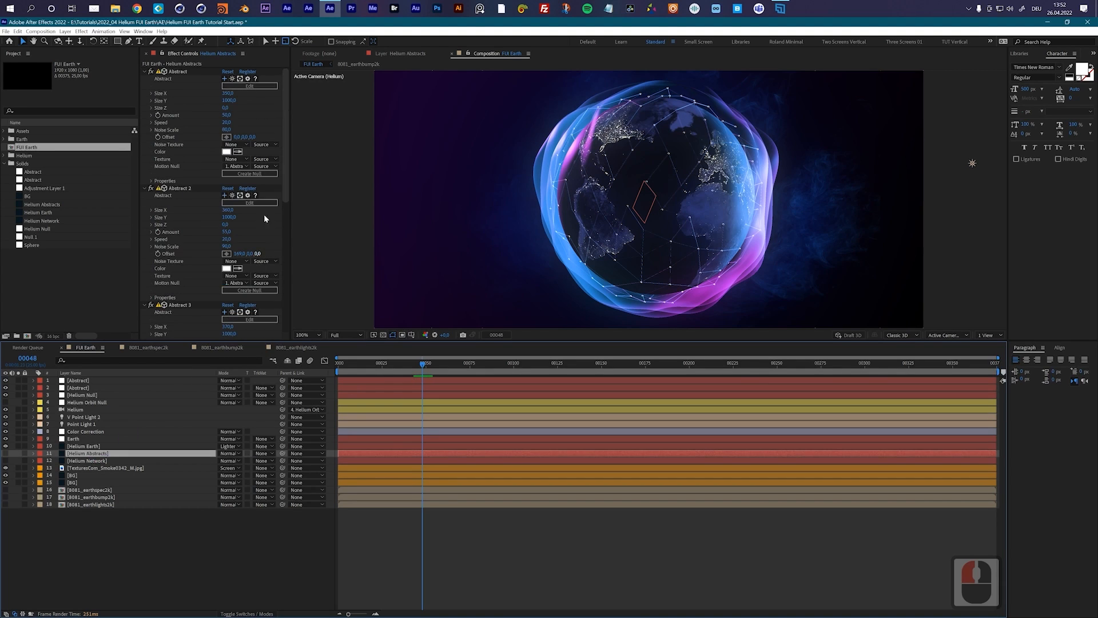
pyautogui.scroll(-5, 251, 246)
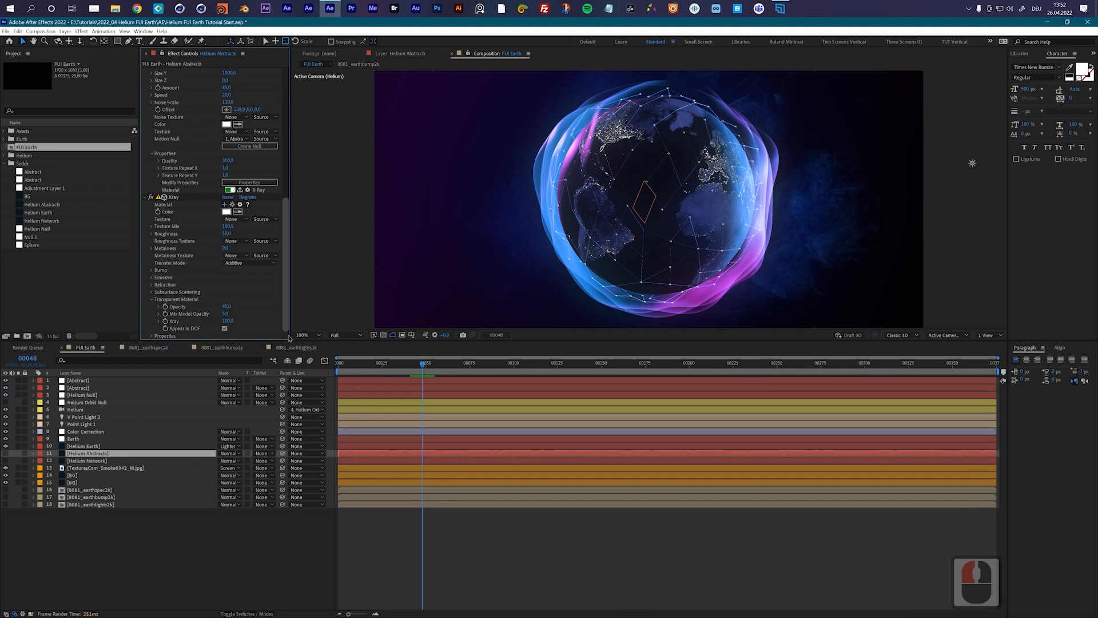
pyautogui.doubleClick(227, 307)
pyautogui.write('35')
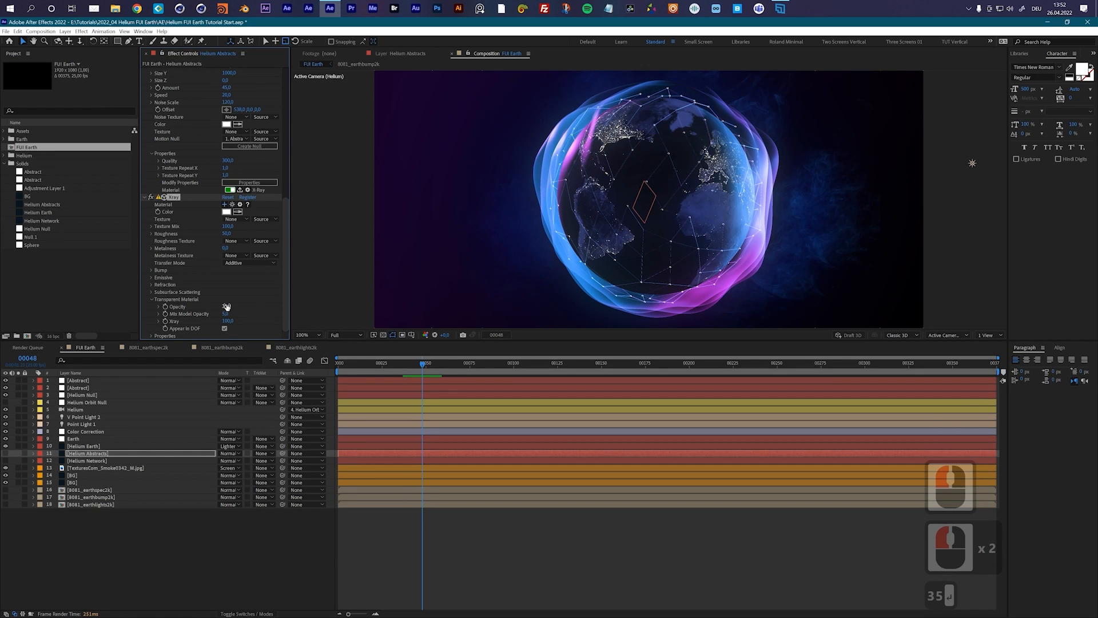
pyautogui.click(227, 307)
pyautogui.write('30')
pyautogui.press('Return')
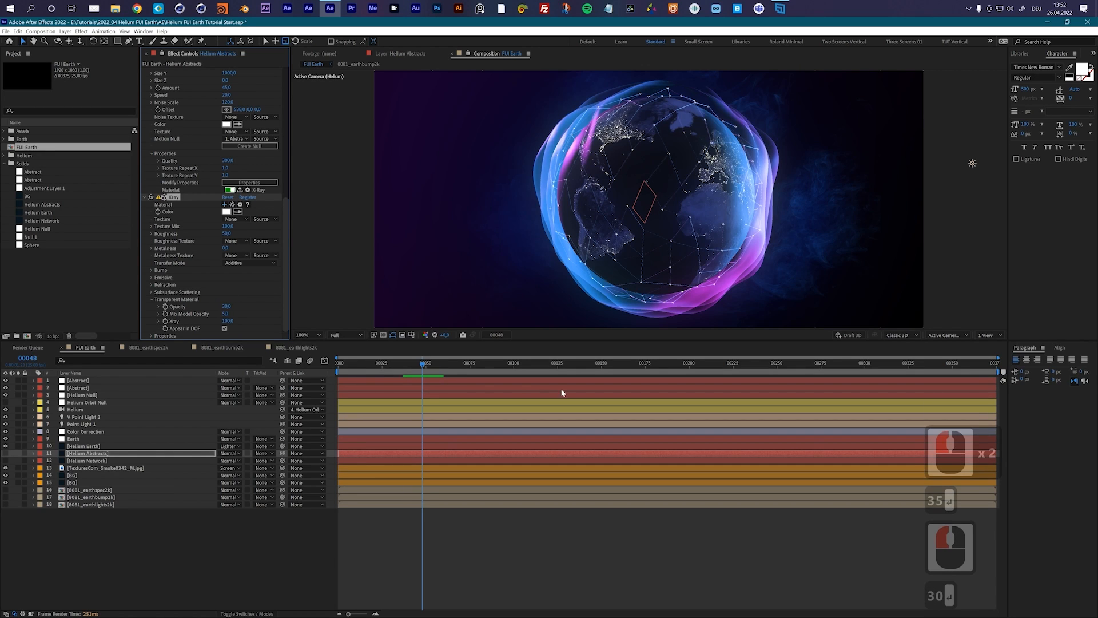
pyautogui.moveTo(452, 364); pyautogui.dragTo(486, 370)
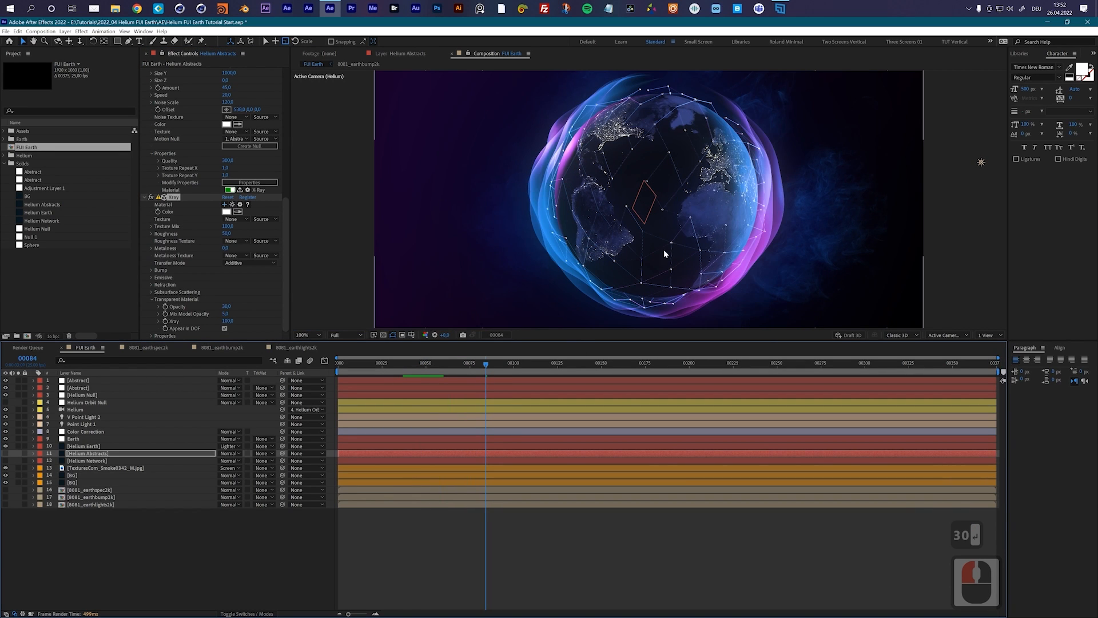
pyautogui.moveTo(581, 366); pyautogui.dragTo(597, 369)
pyautogui.click(597, 369)
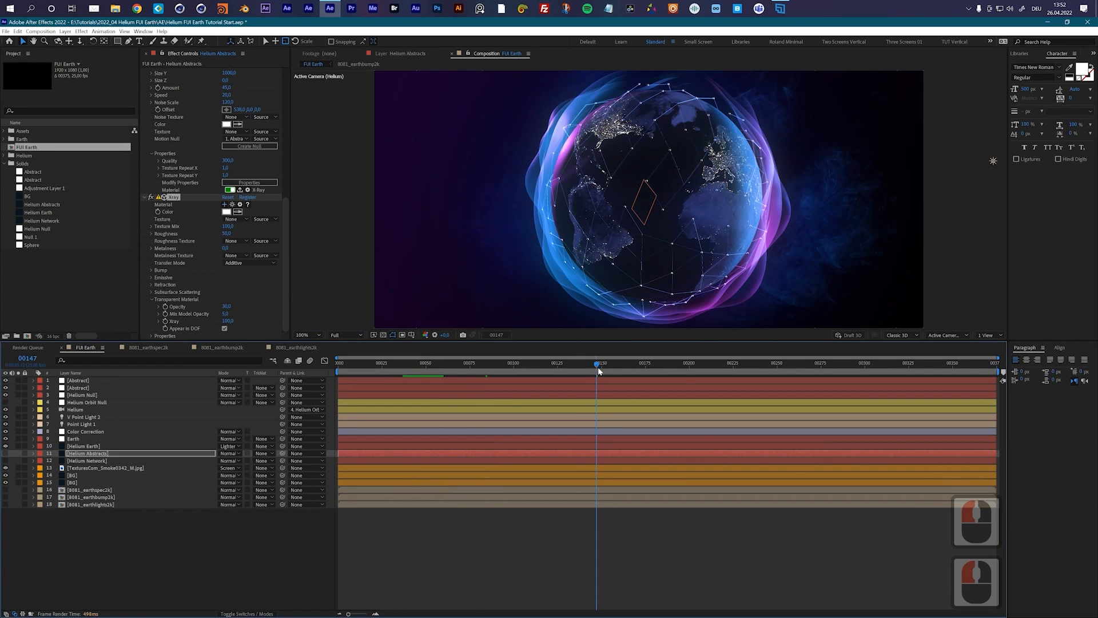
# - Set the Xray effect's Opacity to 25 and check the result at frame 182
pyautogui.click(227, 307)
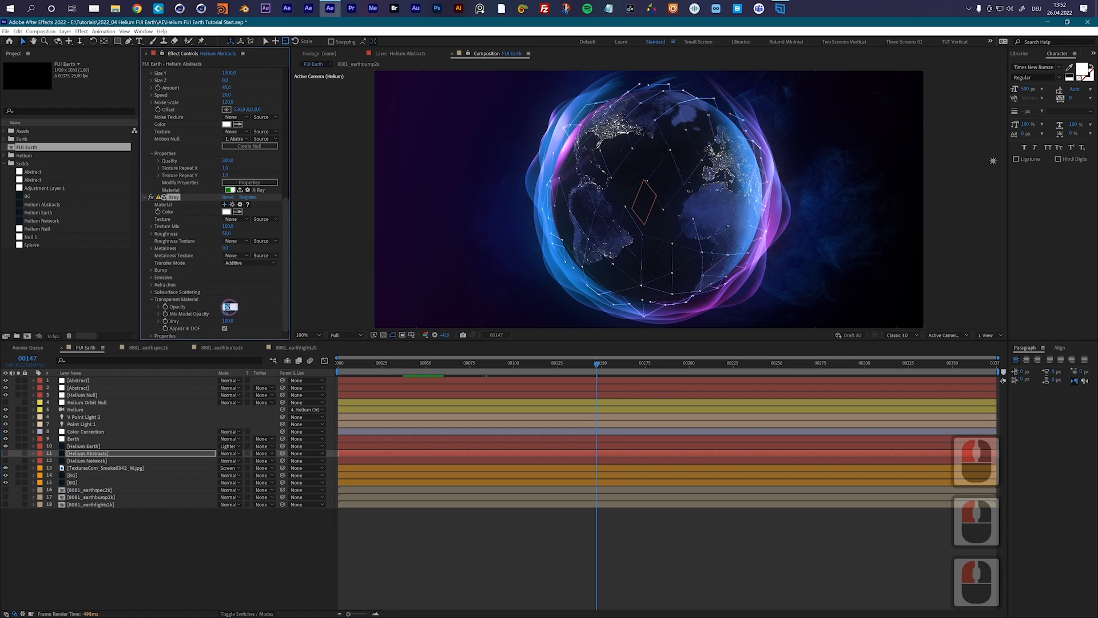
pyautogui.write('25')
pyautogui.press('Return')
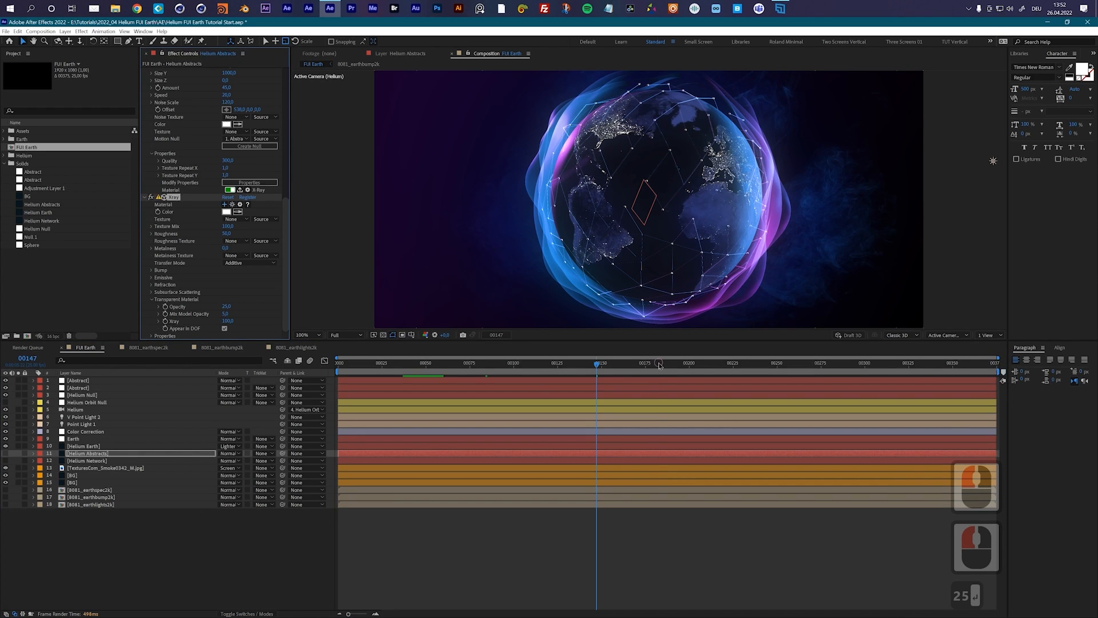
pyautogui.click(659, 365)
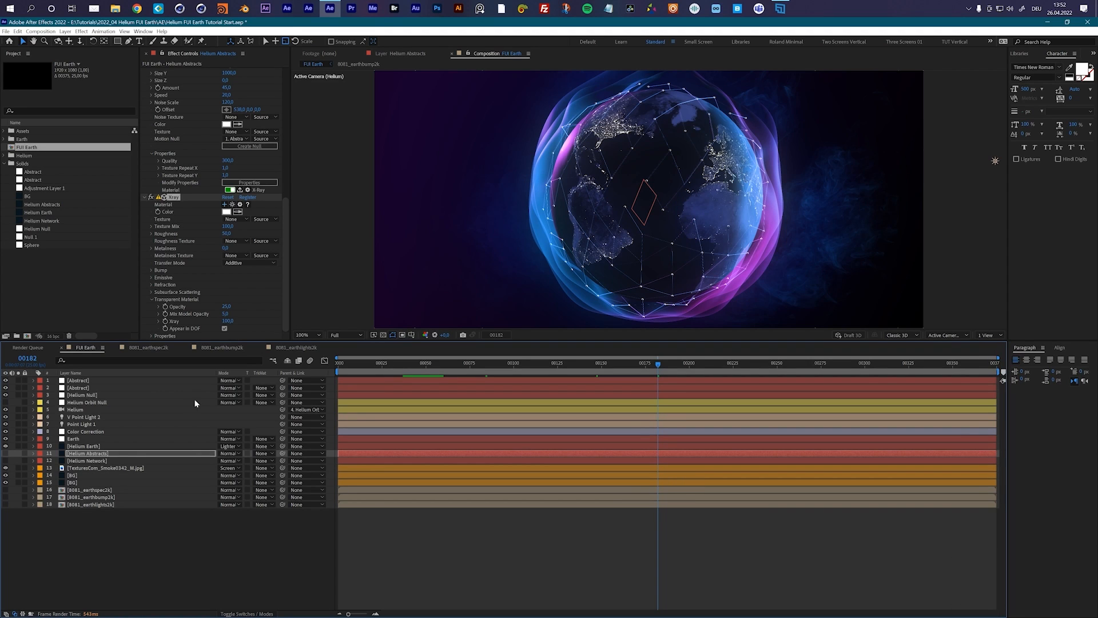
# - Add a high-resolution Torus primitive from the Primitives High presets to the Helium Earth layer
pyautogui.click(85, 447)
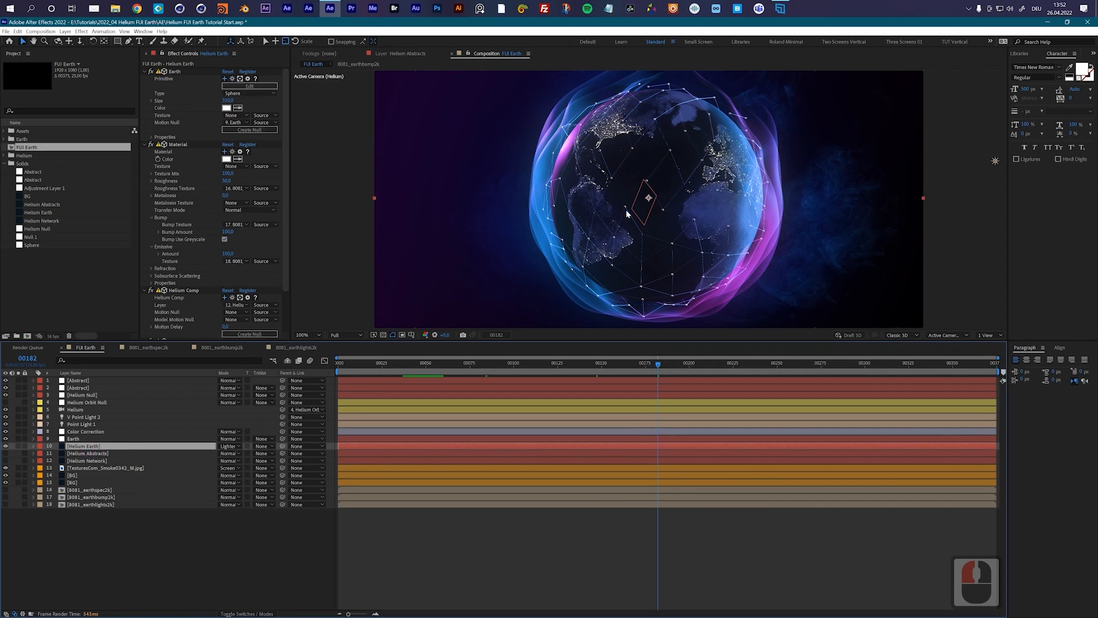
pyautogui.moveTo(285, 194); pyautogui.dragTo(290, 162)
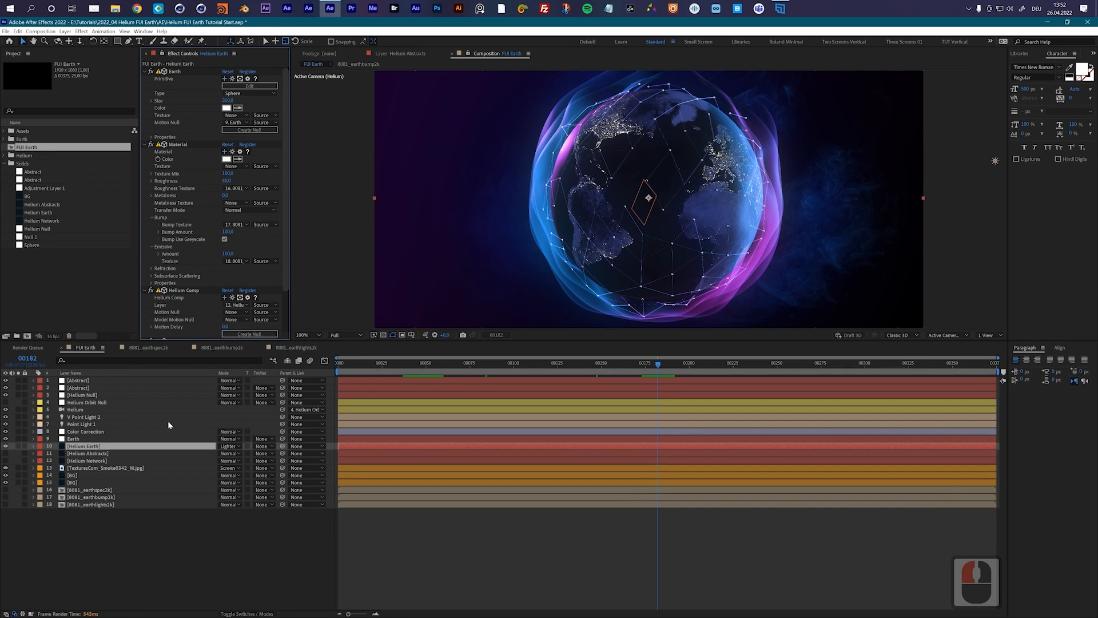
pyautogui.click(225, 298)
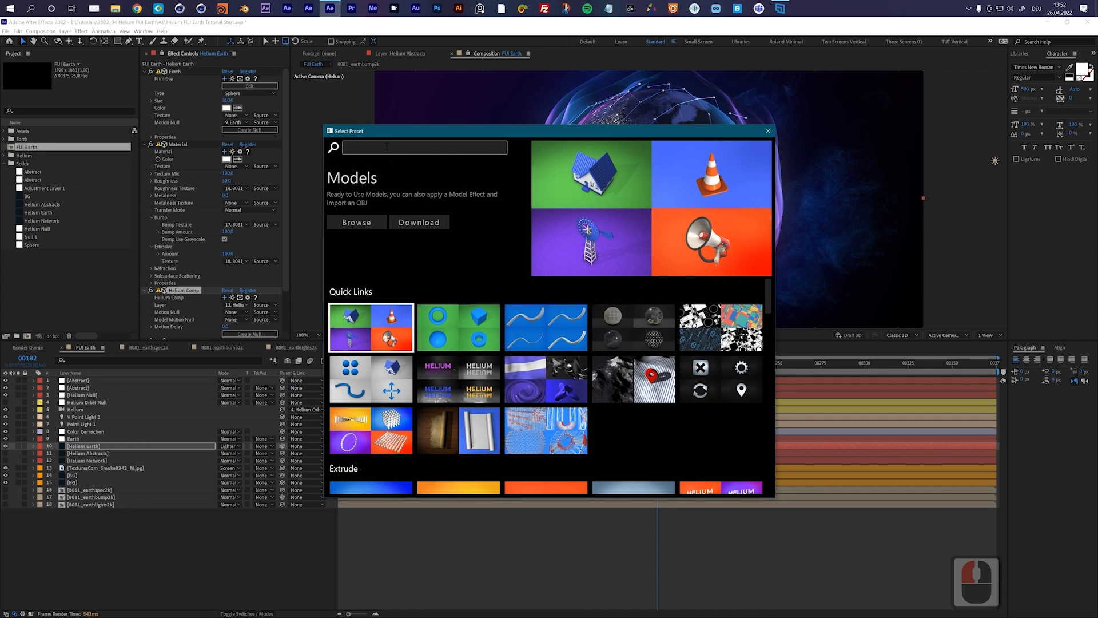
pyautogui.write('toru')
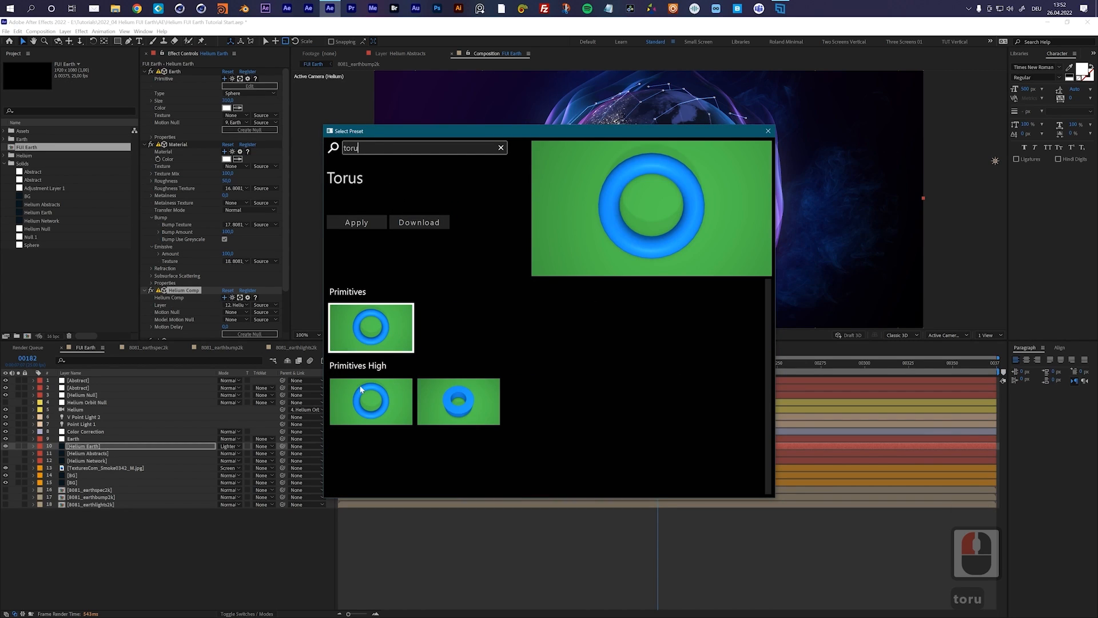
pyautogui.click(377, 404)
pyautogui.click(368, 228)
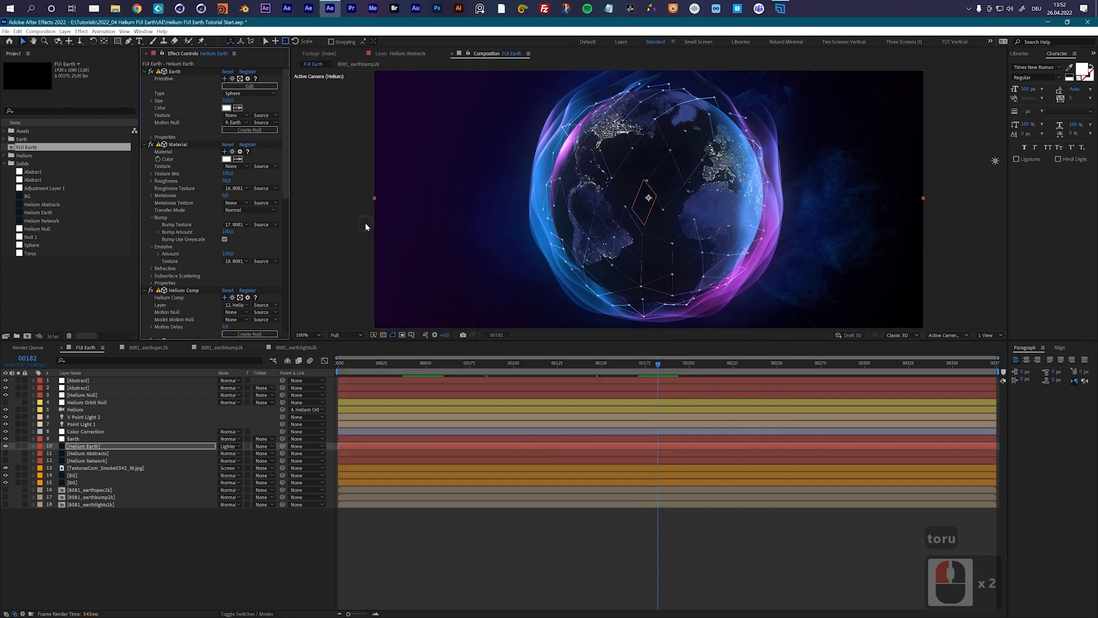
# - Set the torus's Radius to 450 and its Thickness to 2 to make a thin ring around the Earth
pyautogui.moveTo(282, 193); pyautogui.dragTo(282, 315)
pyautogui.doubleClick(228, 146)
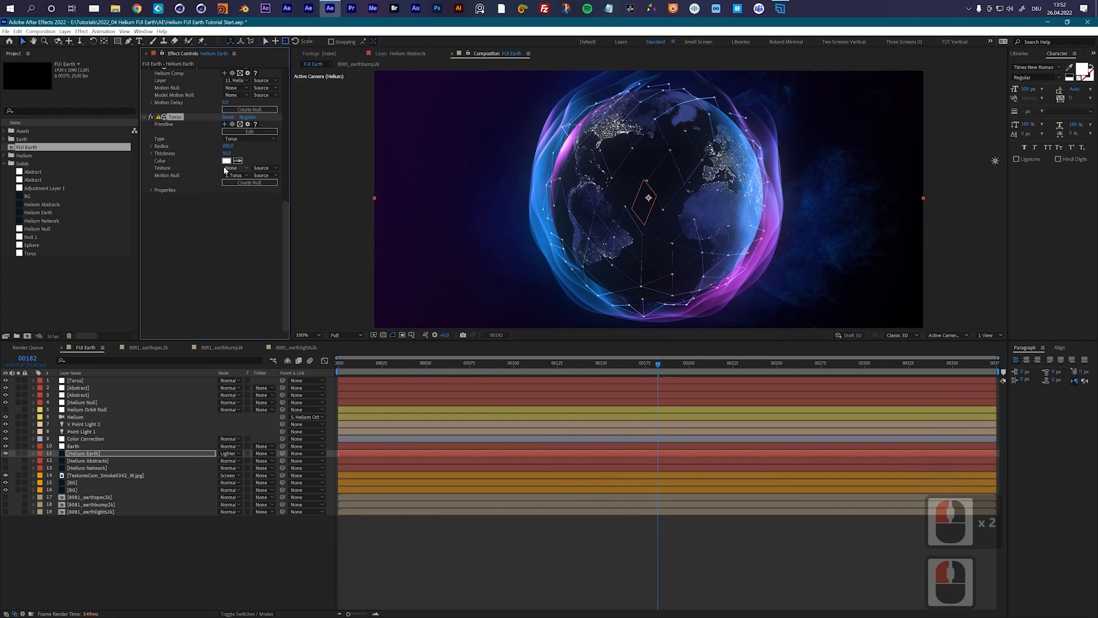
pyautogui.write('450')
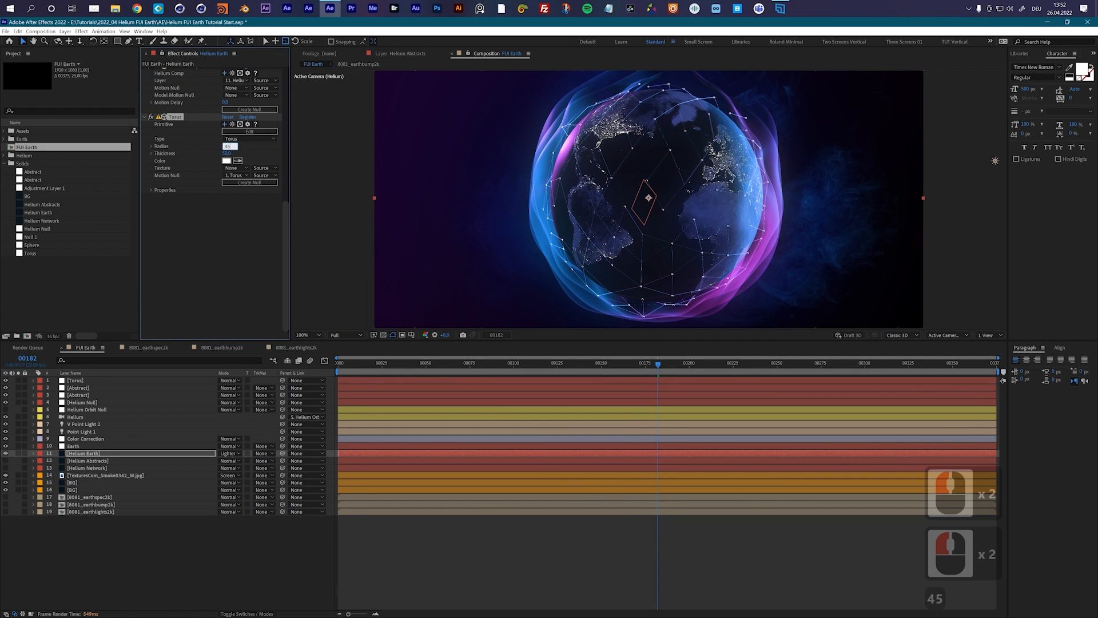
pyautogui.press('Return')
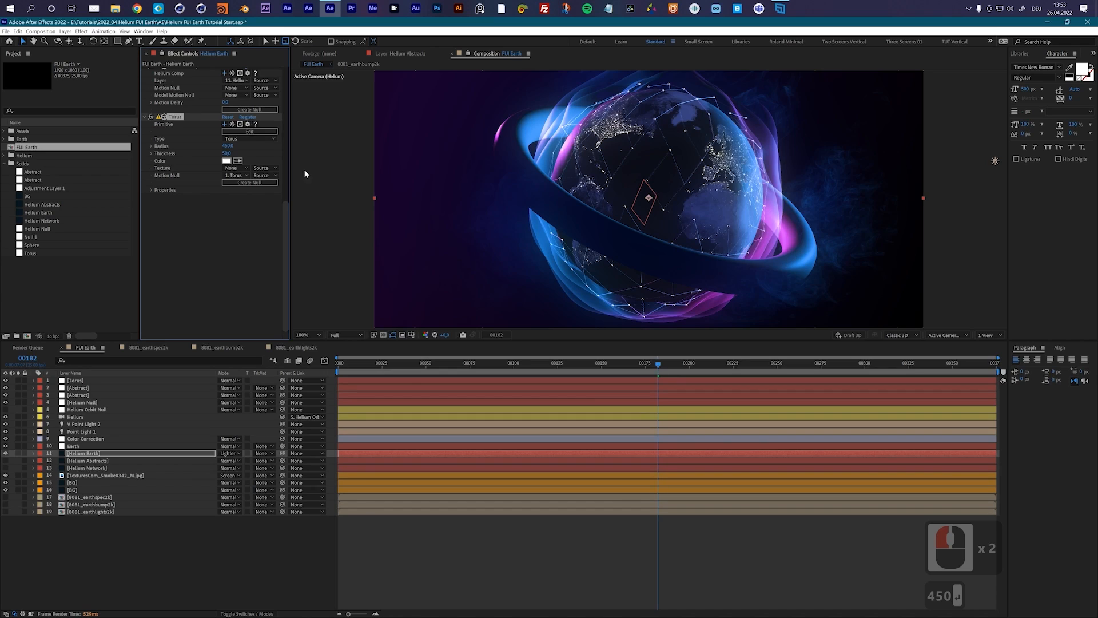
pyautogui.click(226, 153)
pyautogui.write('2')
pyautogui.press('Return')
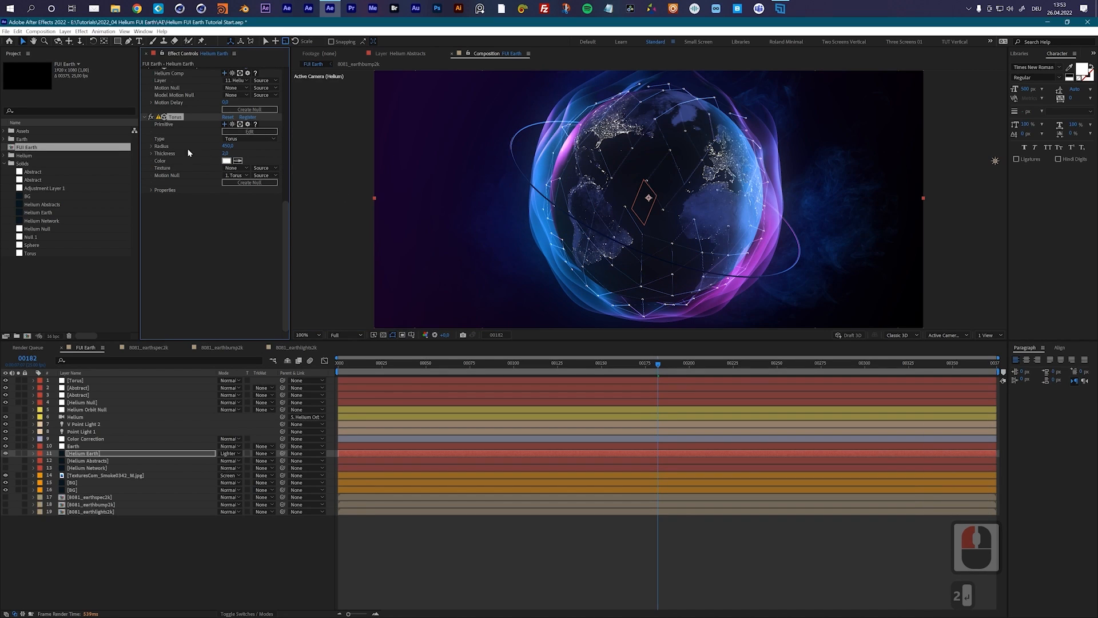
# - Rotate the Torus null so its ring stands nearly upright around the Earth
pyautogui.click(75, 381)
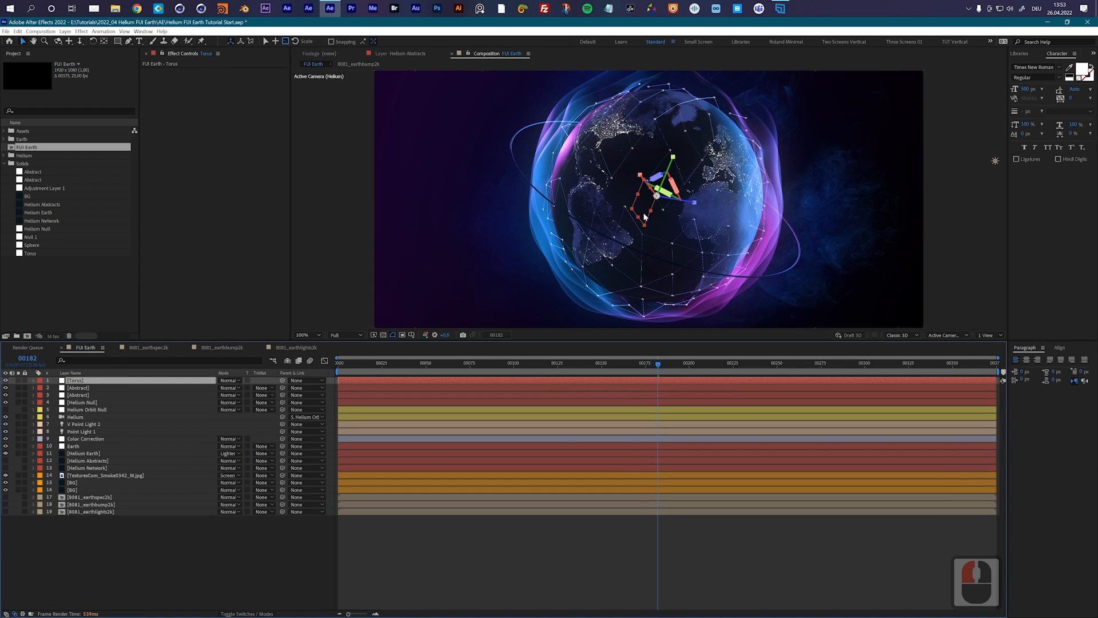
pyautogui.press('w')
pyautogui.moveTo(653, 182); pyautogui.dragTo(716, 184)
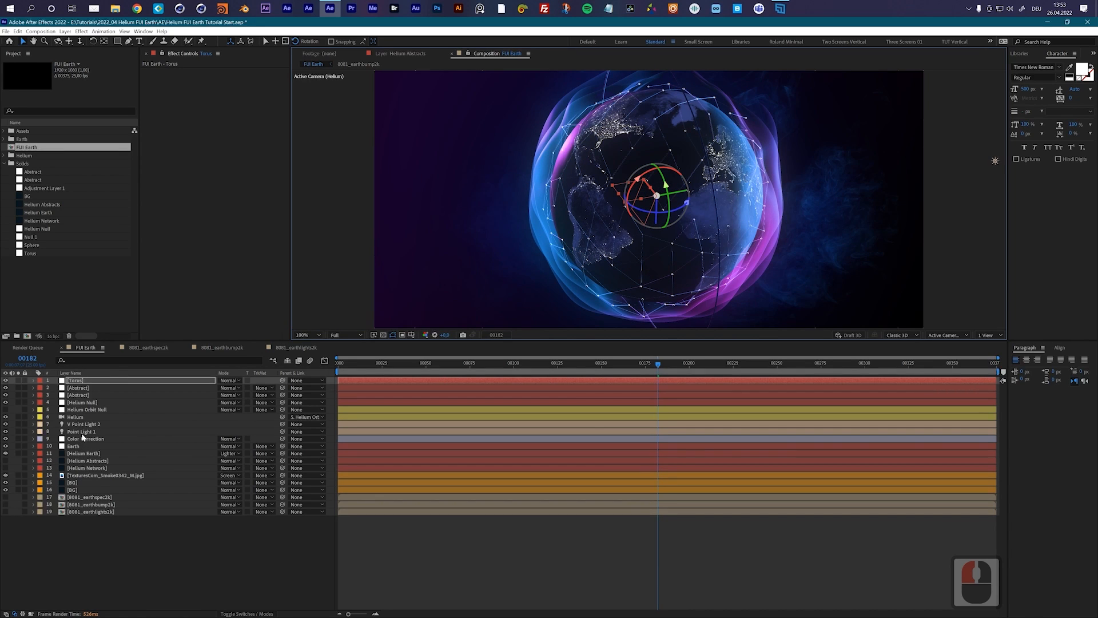
# - Duplicate the Torus effect on the Helium Earth layer
pyautogui.click(83, 453)
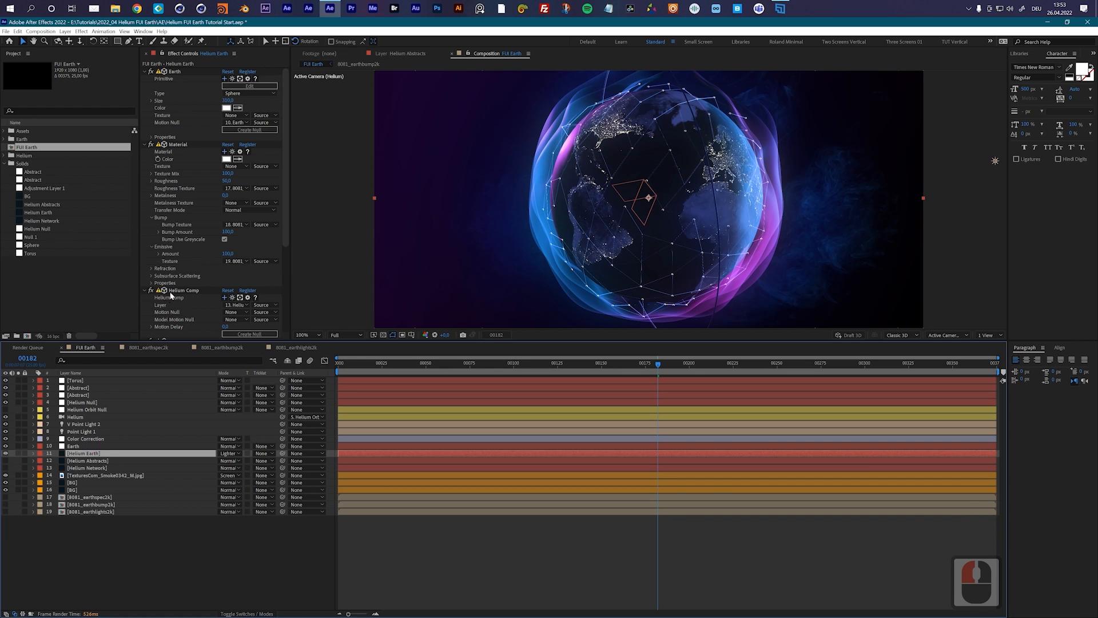
pyautogui.scroll(-12, 172, 296)
pyautogui.click(175, 264)
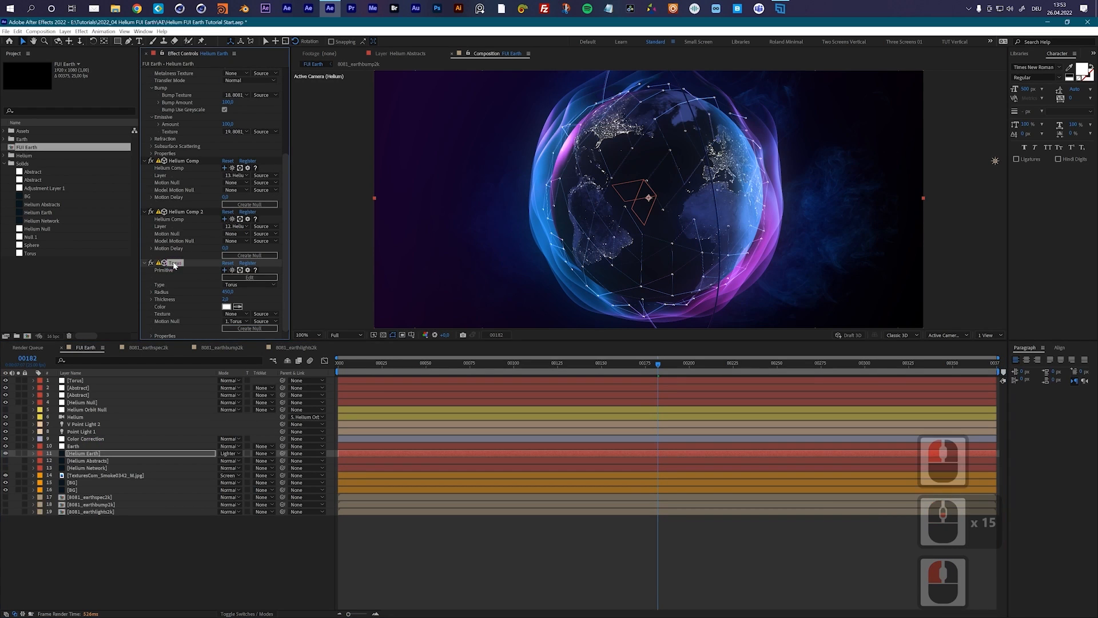
pyautogui.hotkey('ctrl', 'd')
pyautogui.scroll(-9, 177, 294)
pyautogui.scroll(-1, 178, 292)
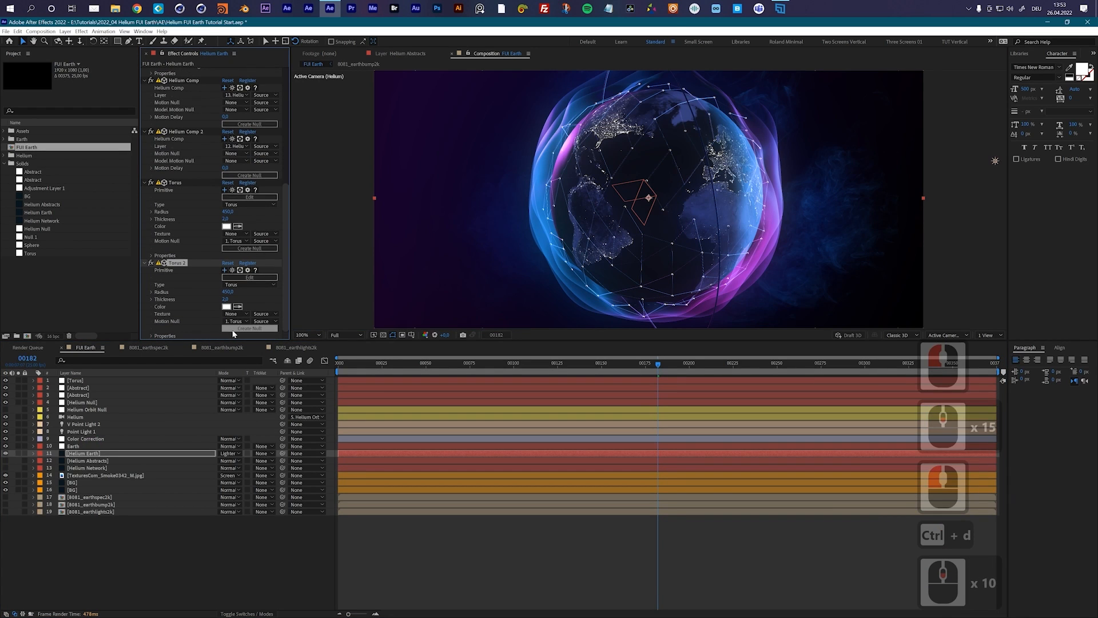
# - Create a separate motion null for the duplicated torus and rotate that null to tilt the second ring differently
pyautogui.click(233, 328)
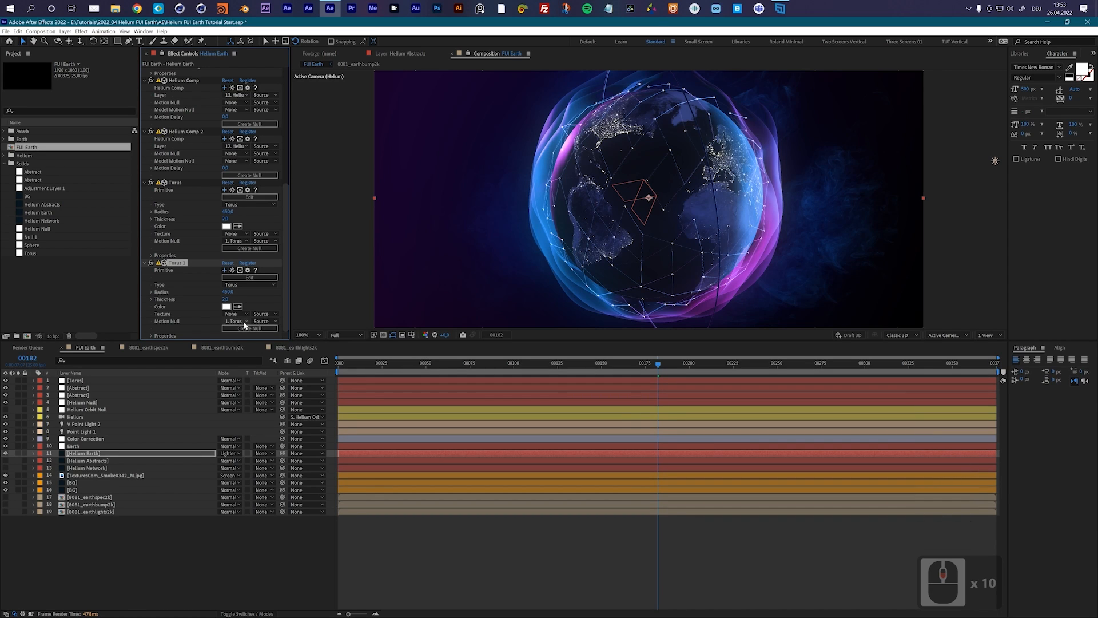
pyautogui.click(235, 321)
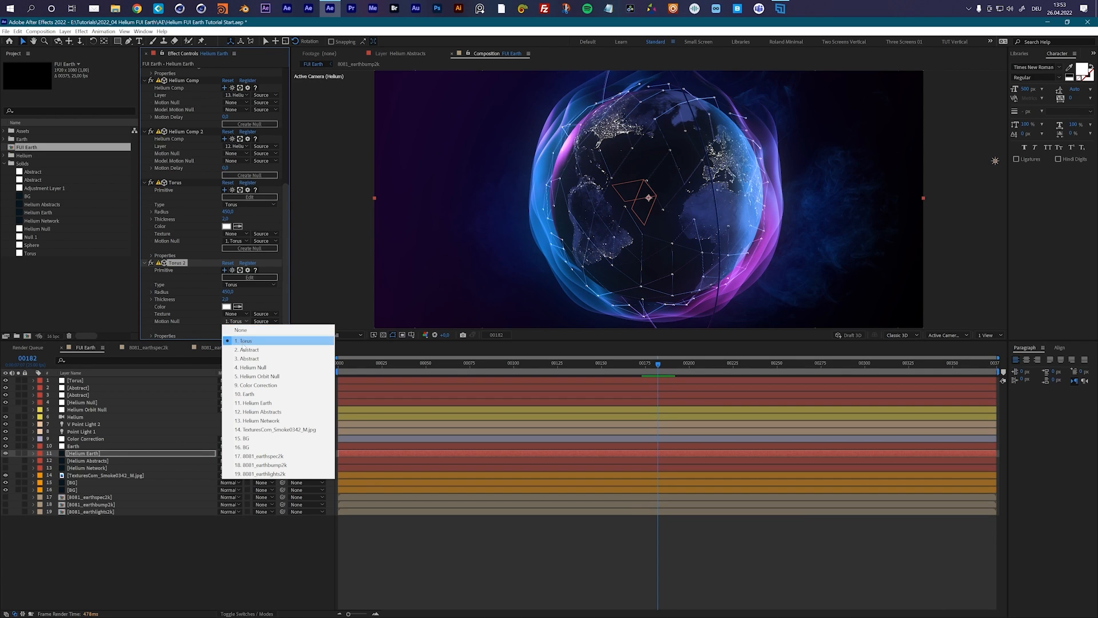
pyautogui.click(193, 280)
pyautogui.click(180, 265)
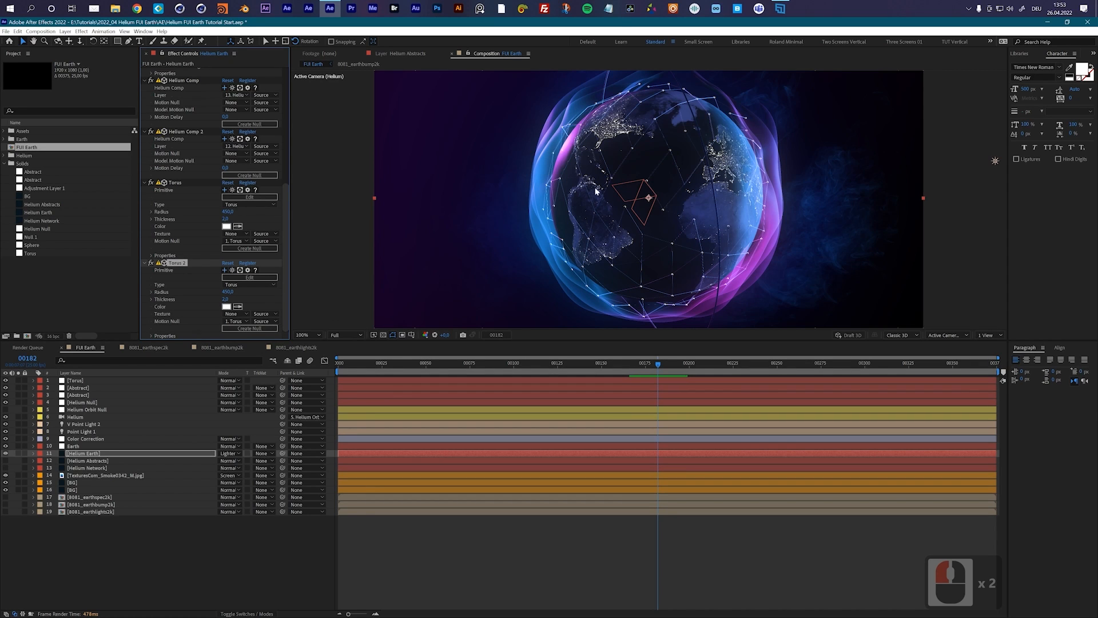
pyautogui.click(240, 329)
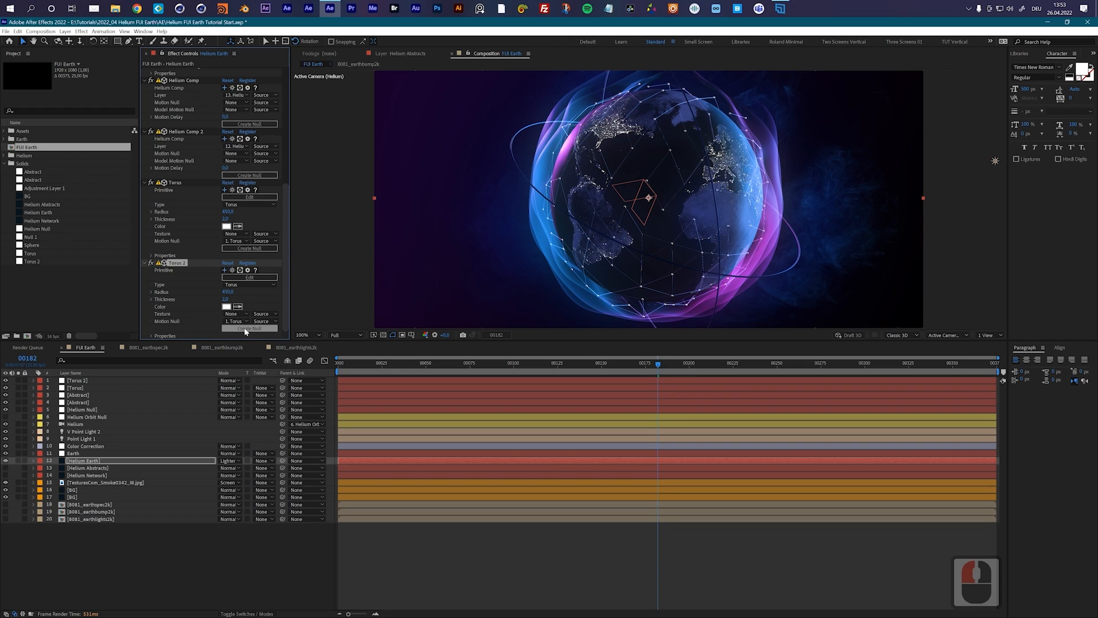
pyautogui.click(83, 381)
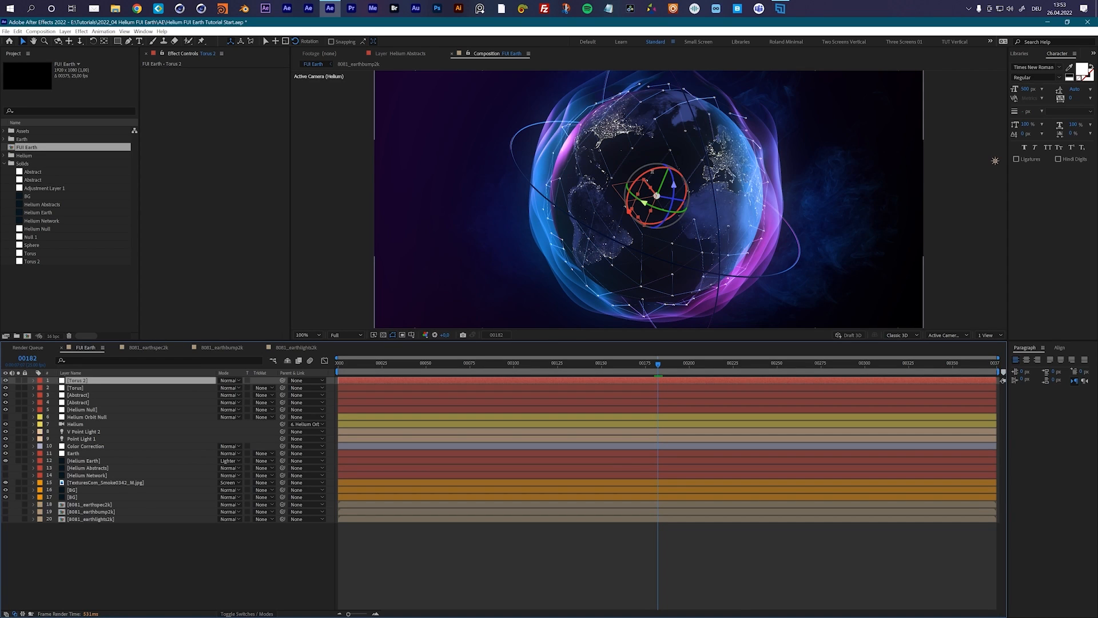
pyautogui.moveTo(652, 172); pyautogui.dragTo(662, 199)
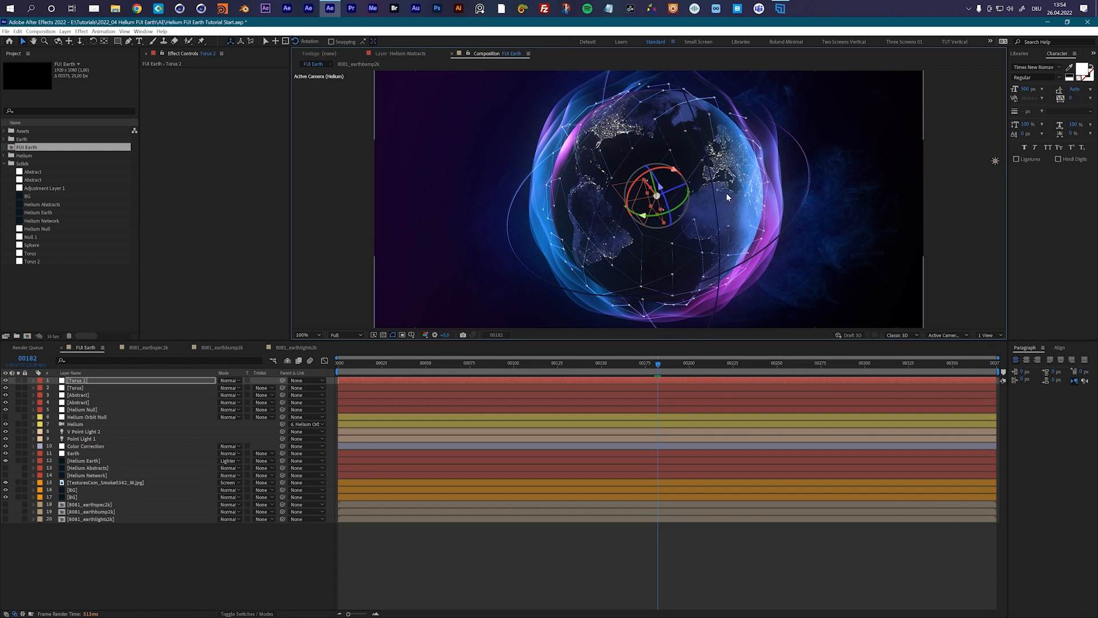
# - Add a Sphere High primitive to the Helium Earth layer
pyautogui.click(89, 460)
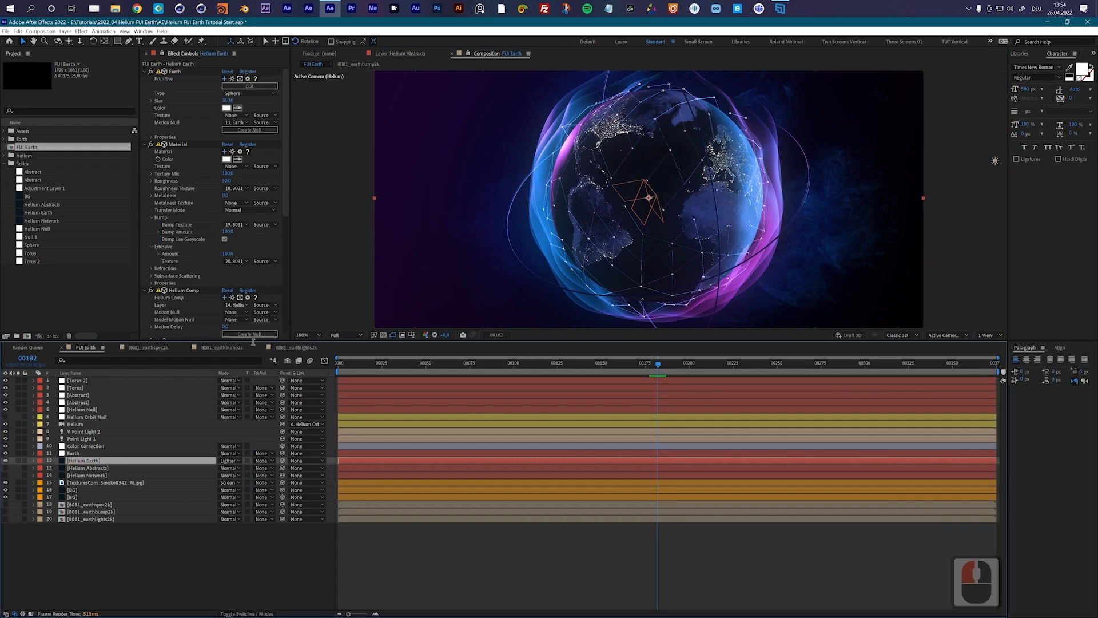
pyautogui.click(229, 86)
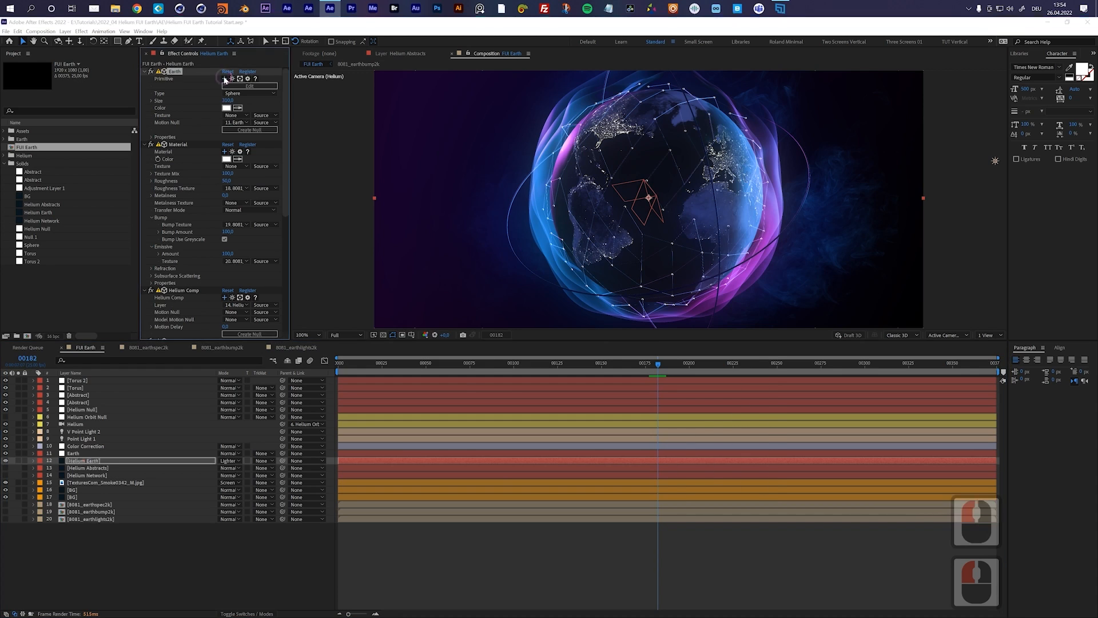
pyautogui.click(448, 333)
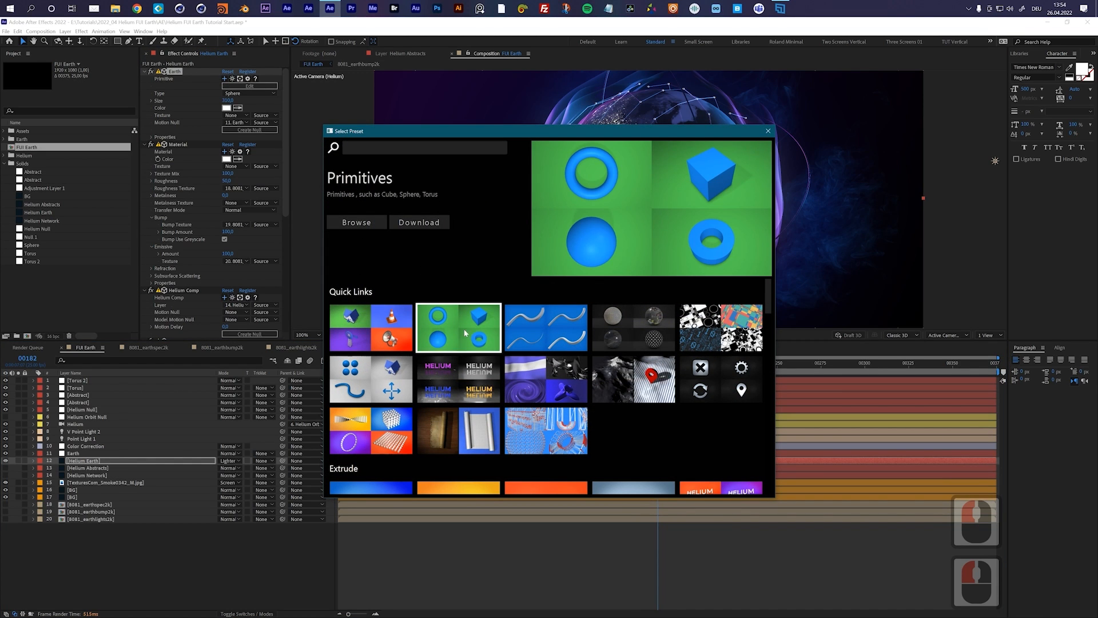
pyautogui.click(344, 225)
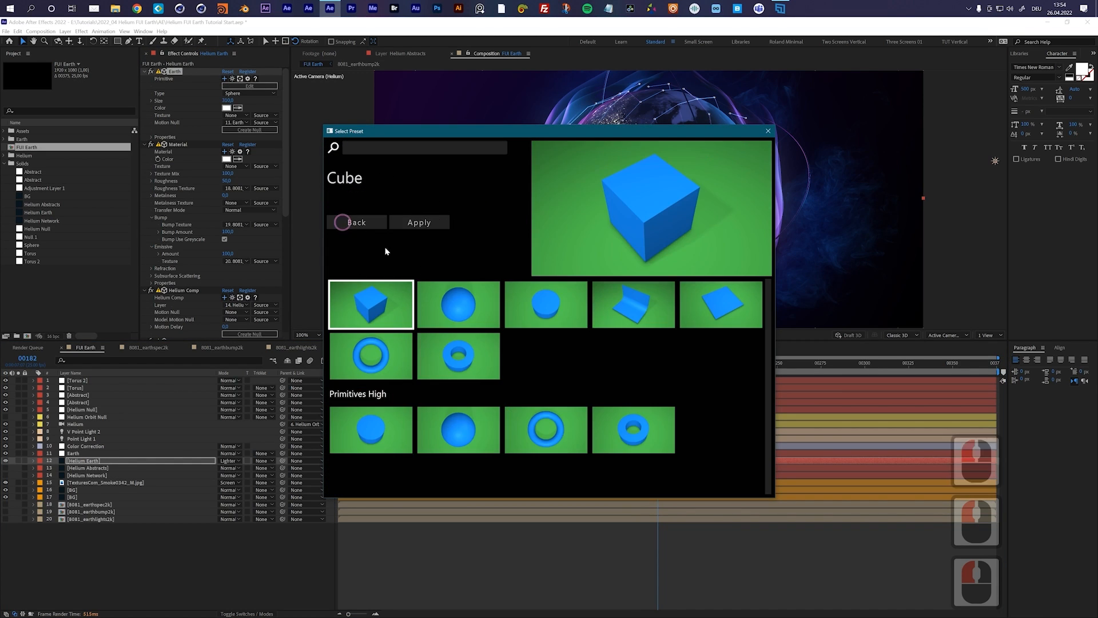
pyautogui.click(458, 436)
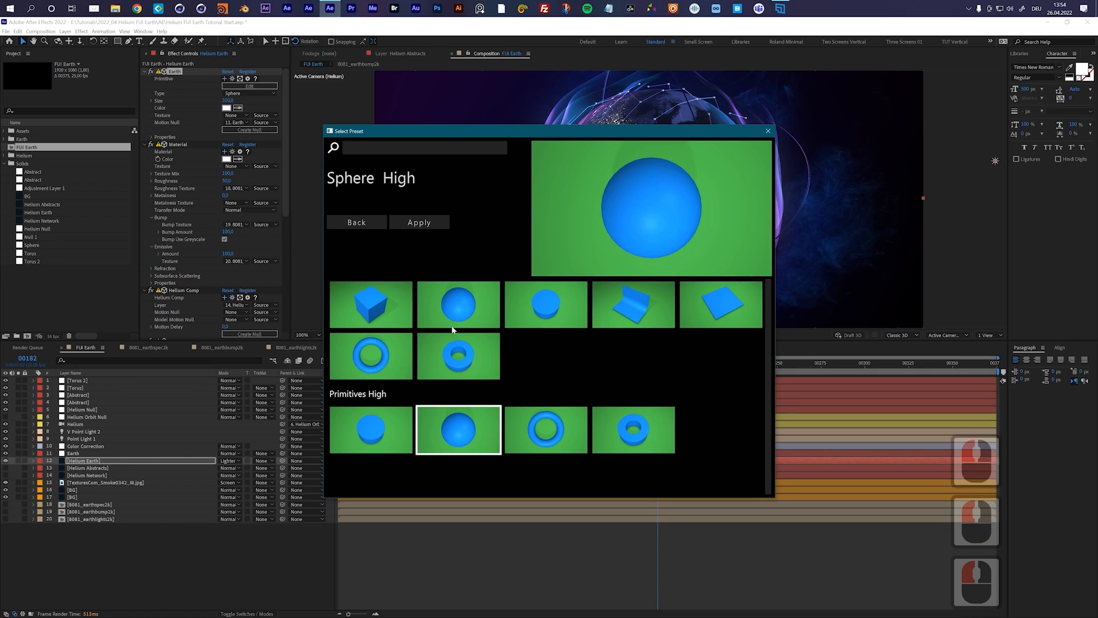
pyautogui.click(420, 223)
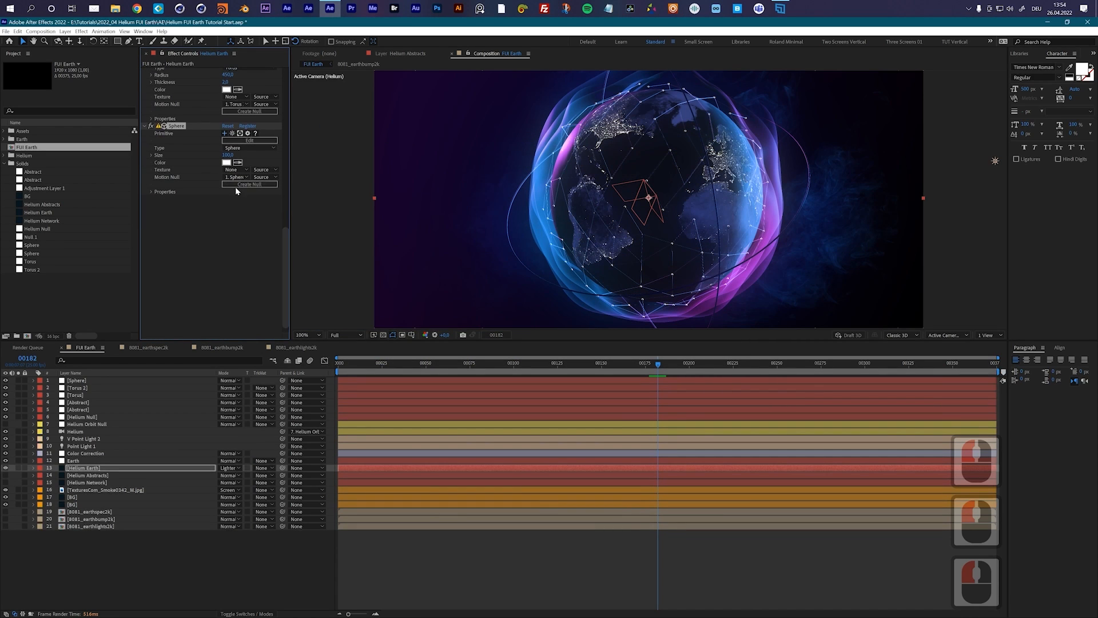
# - Set the new sphere's Size to 550 and apply the Additive material to it
pyautogui.click(227, 155)
pyautogui.write('55')
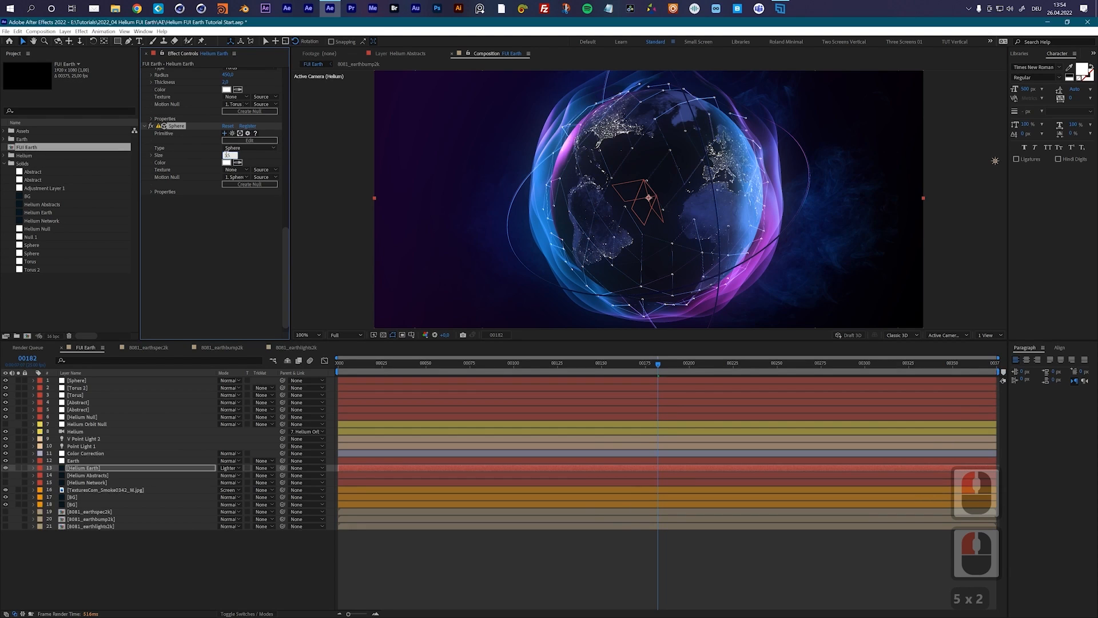
pyautogui.write('0')
pyautogui.press('Return')
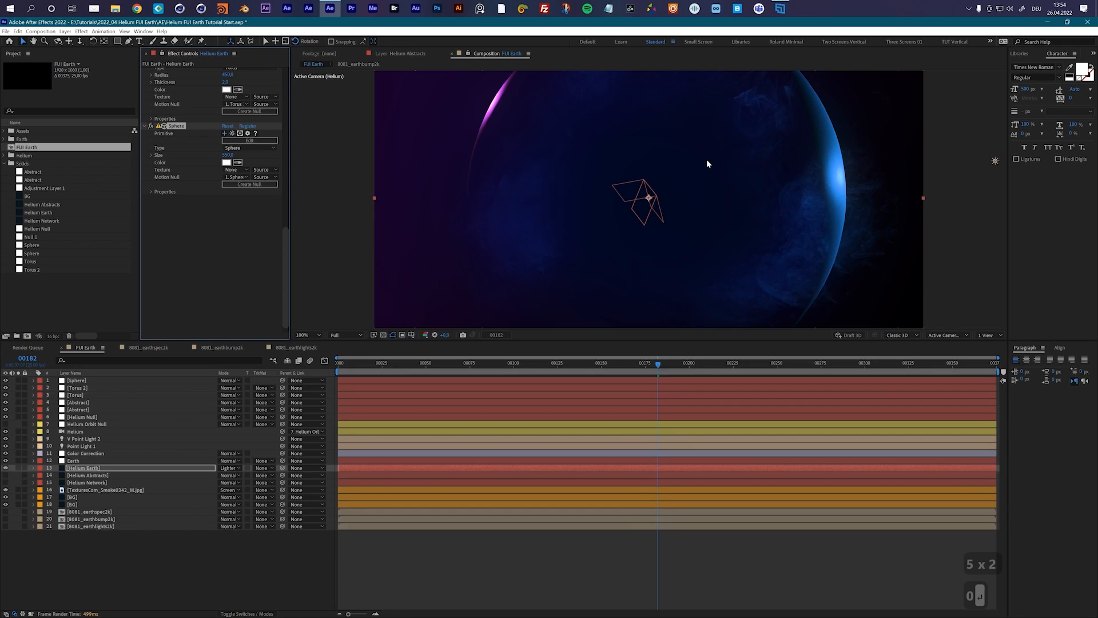
pyautogui.click(246, 140)
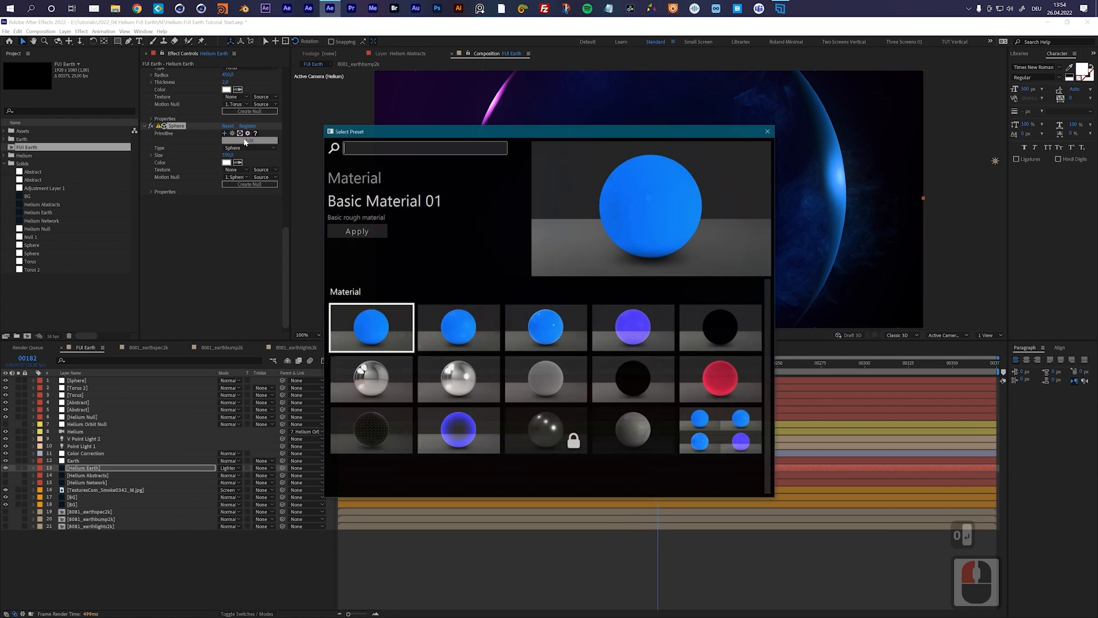
pyautogui.click(650, 332)
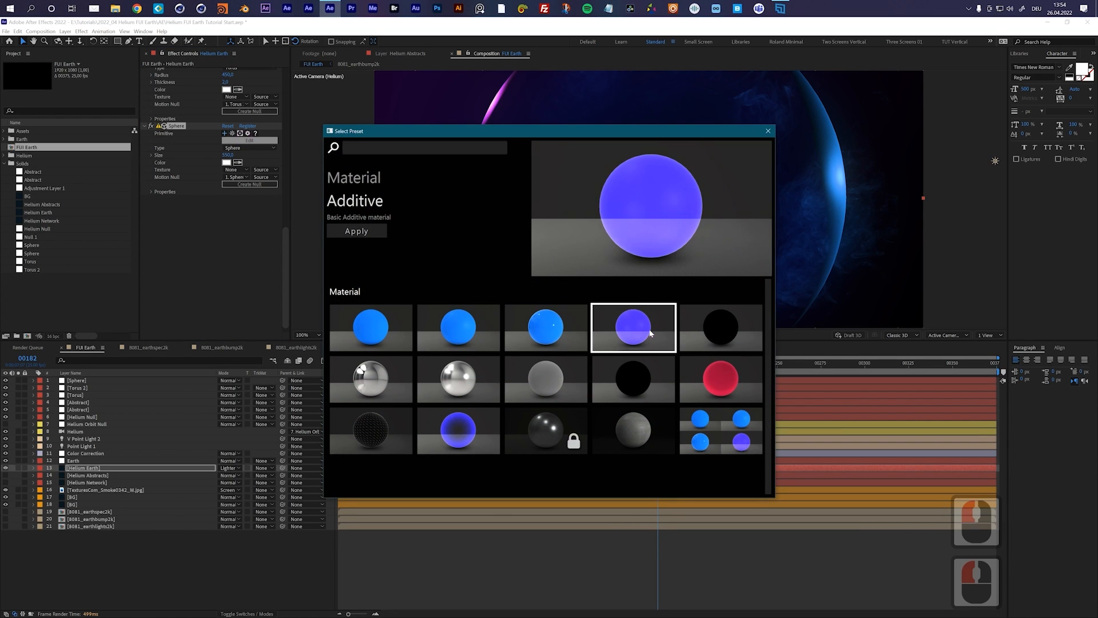
pyautogui.click(359, 232)
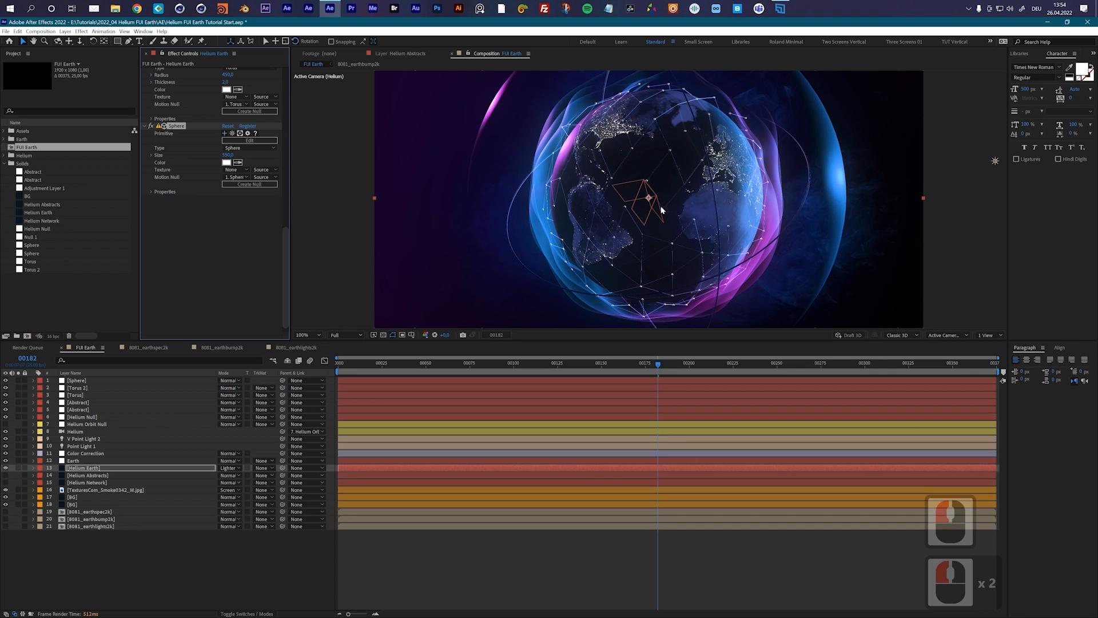
# - Duplicate the additive Sphere effect and set the copy's Size to 650
pyautogui.click(170, 127)
pyautogui.hotkey('ctrl', 'd')
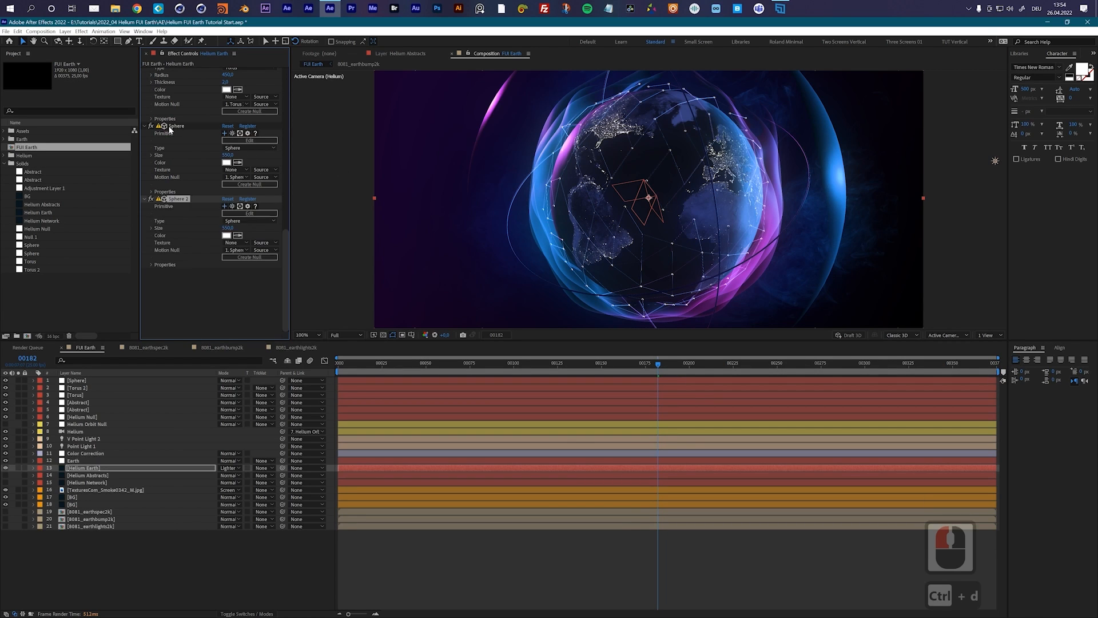
pyautogui.click(227, 227)
pyautogui.write('650')
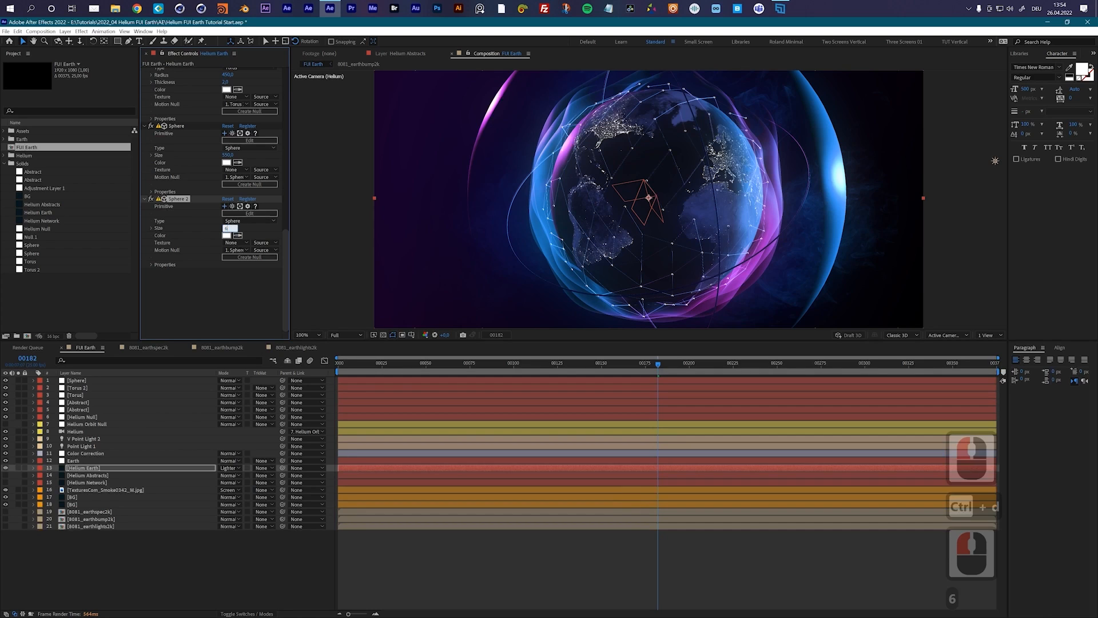
pyautogui.press('Return')
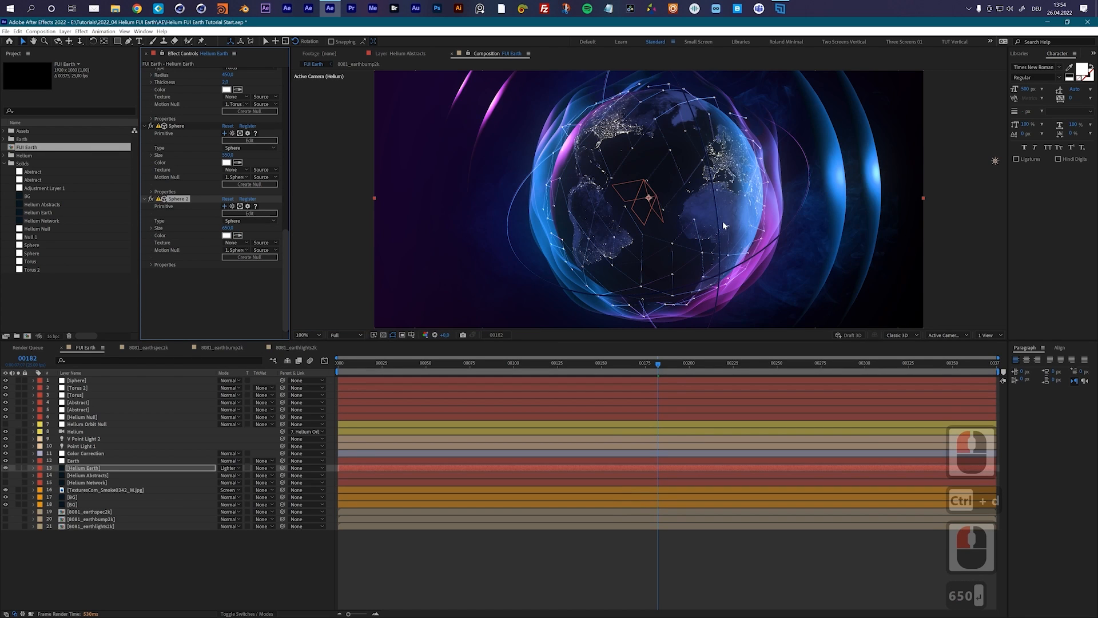
pyautogui.scroll(-2, 723, 221)
pyautogui.scroll(2, 727, 219)
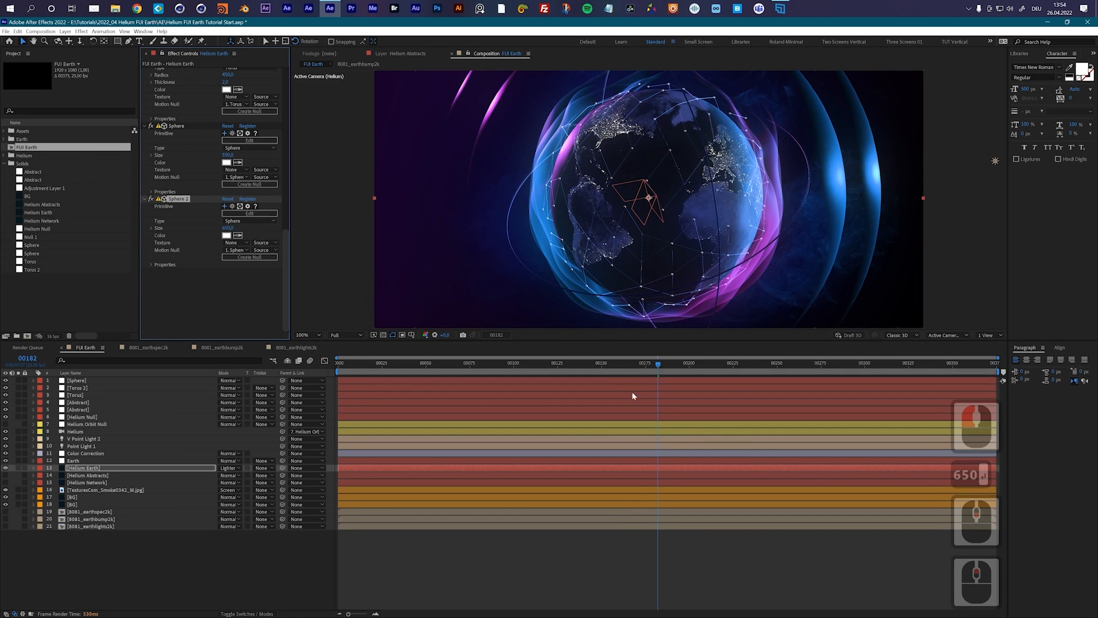
# - Move the Sphere, Torus 2, Torus, both Abstract and Helium Null layers down the stack to directly above the Earth null
pyautogui.click(345, 363)
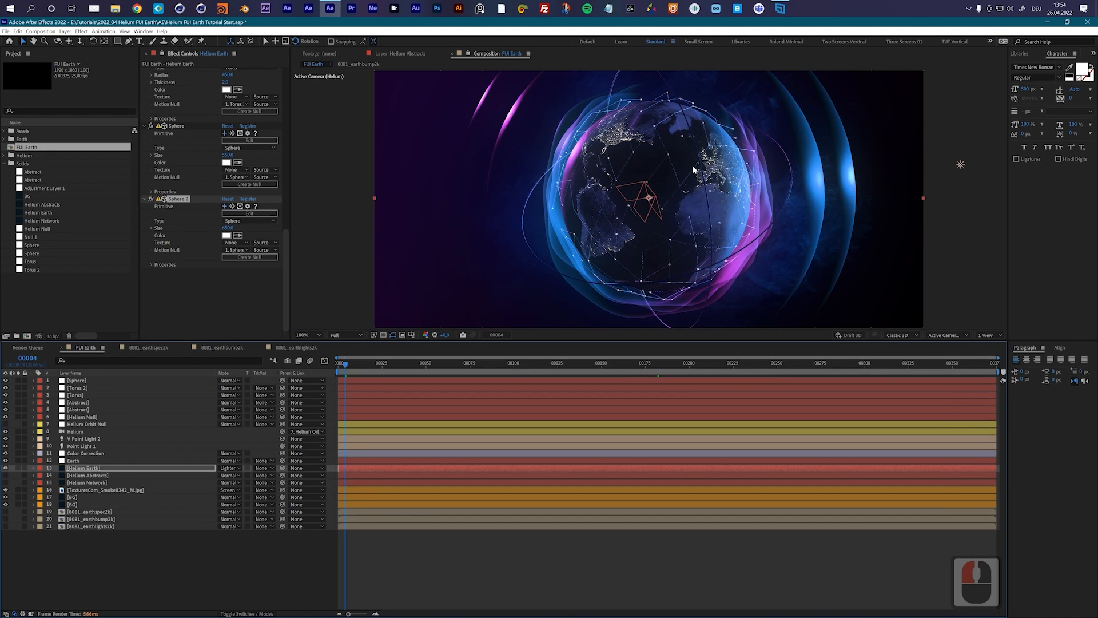
pyautogui.click(85, 417)
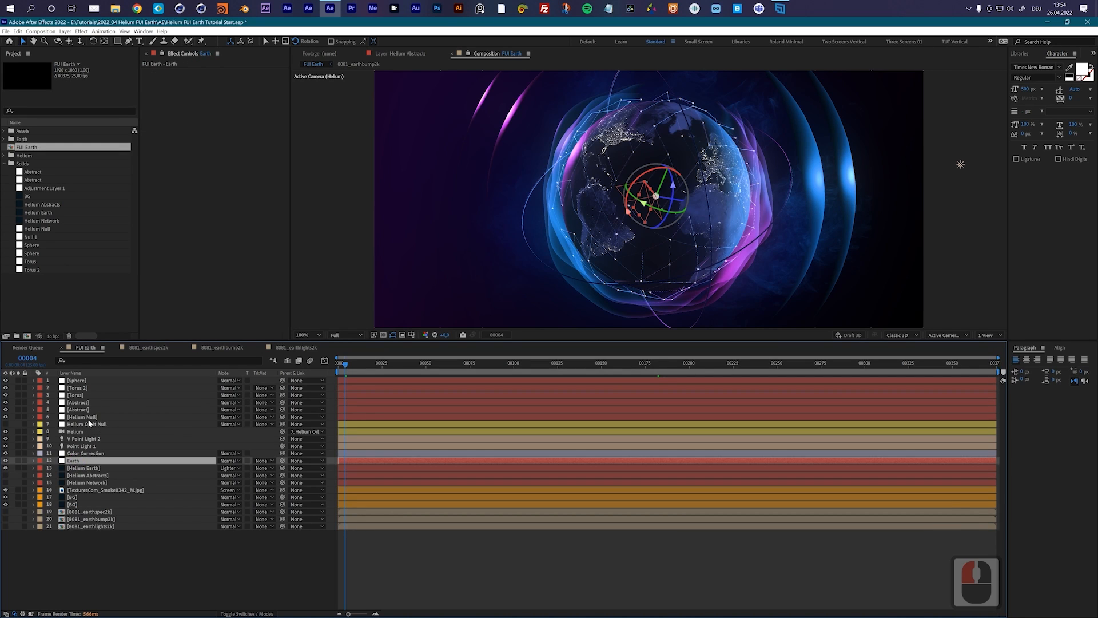
pyautogui.keyDown('shift'); pyautogui.click(80, 382); pyautogui.keyUp('shift')
pyautogui.moveTo(141, 421); pyautogui.dragTo(77, 461)
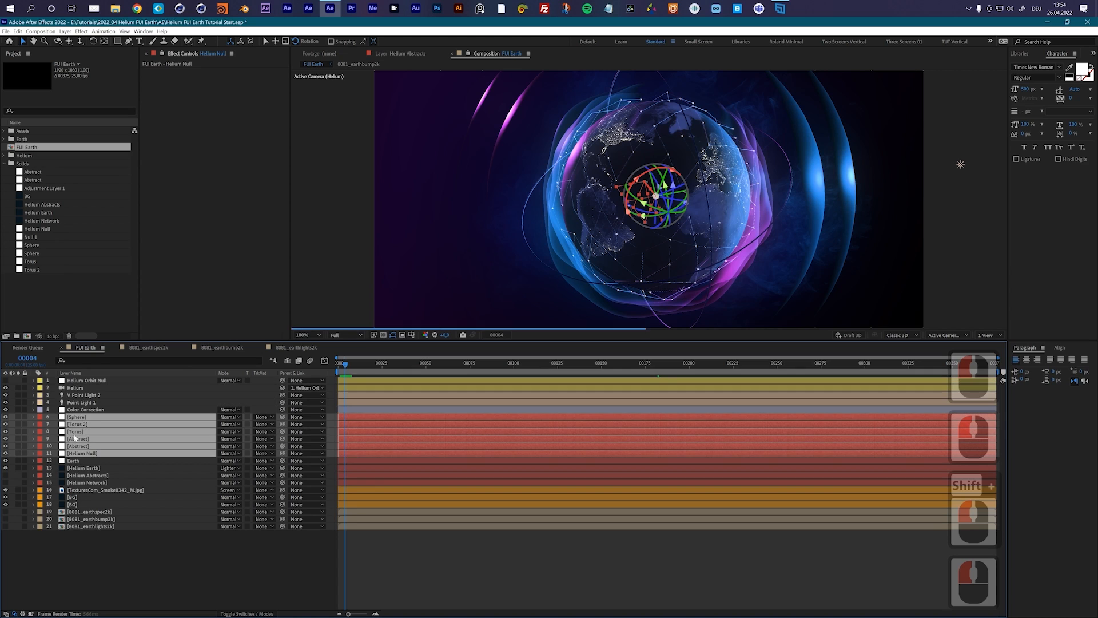
# - Add the expression time*15 to the Earth null's Y Rotation and preview the spin
pyautogui.click(74, 461)
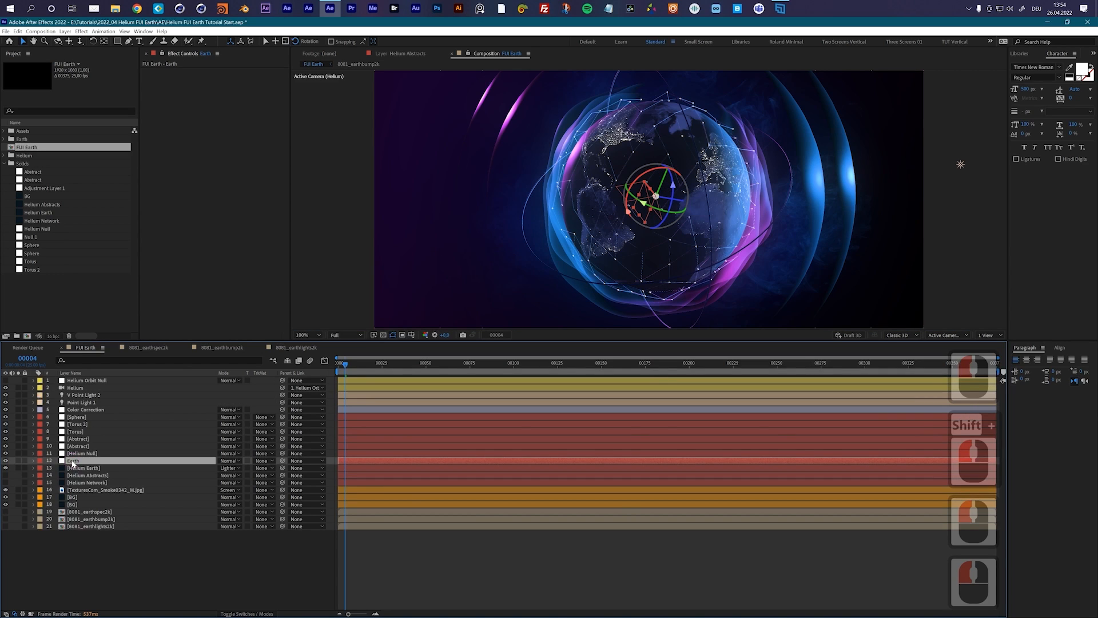
pyautogui.press('r')
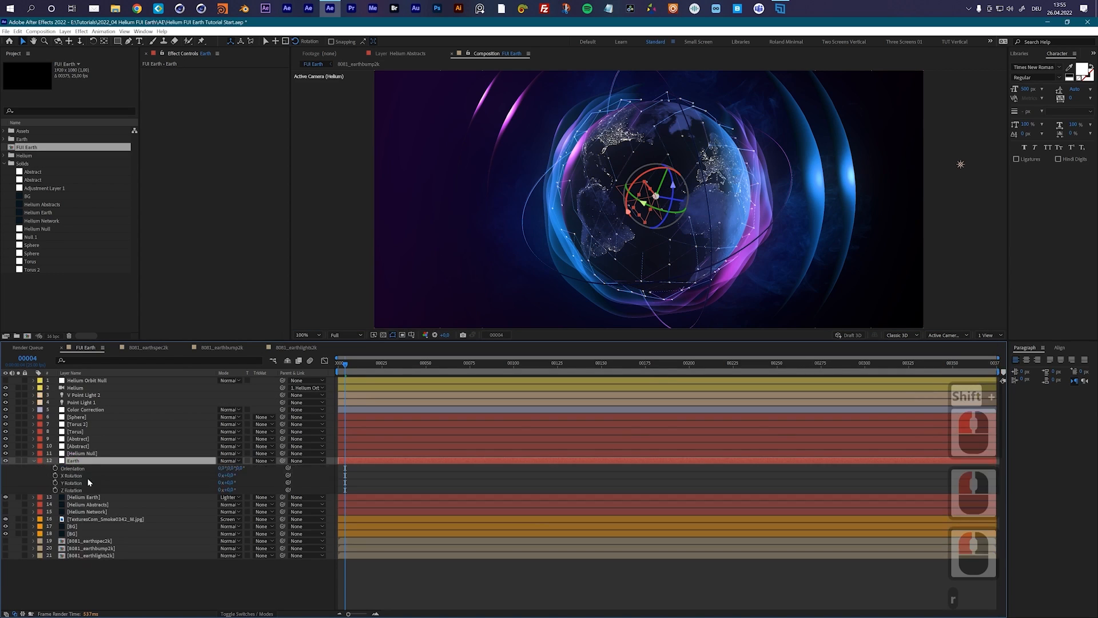
pyautogui.press('alt')
pyautogui.keyDown('alt'); pyautogui.click(55, 484); pyautogui.keyUp('alt')
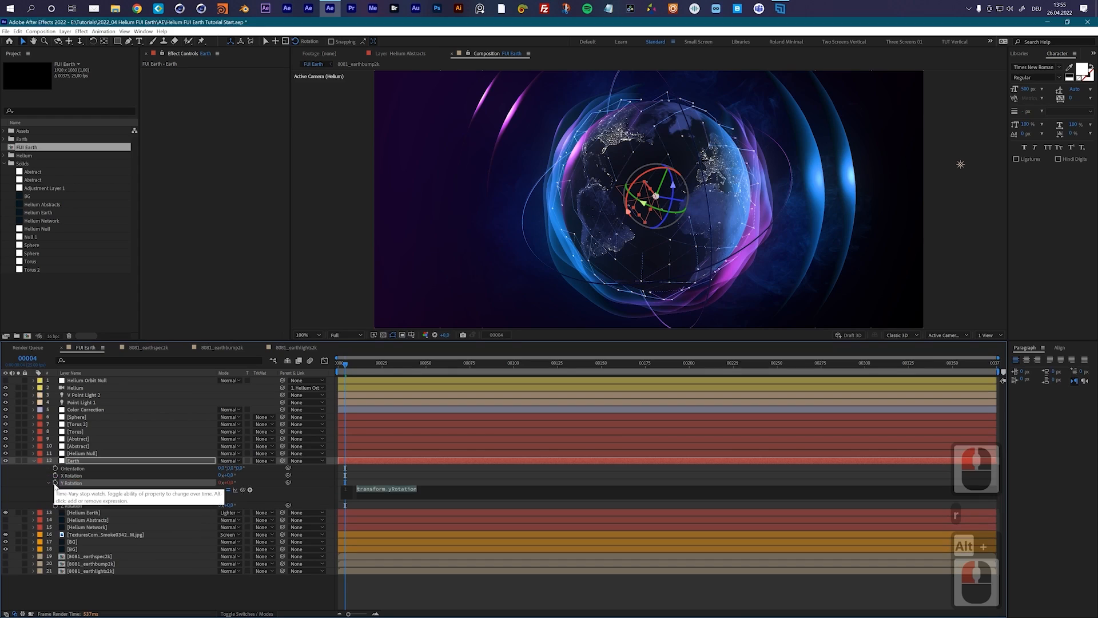
pyautogui.write('t')
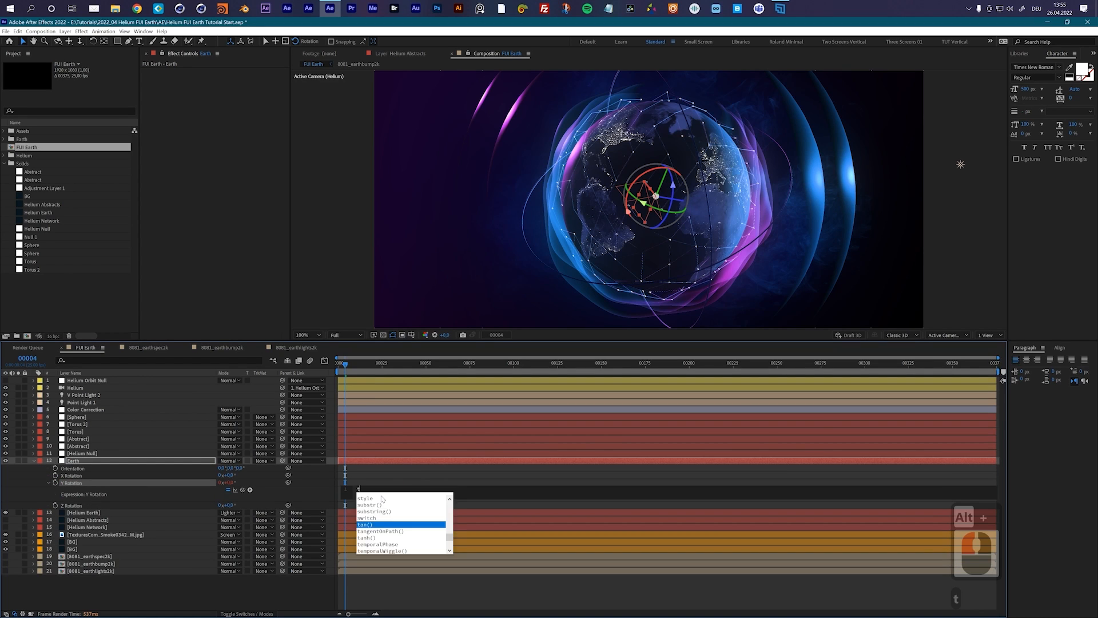
pyautogui.write('ime*15')
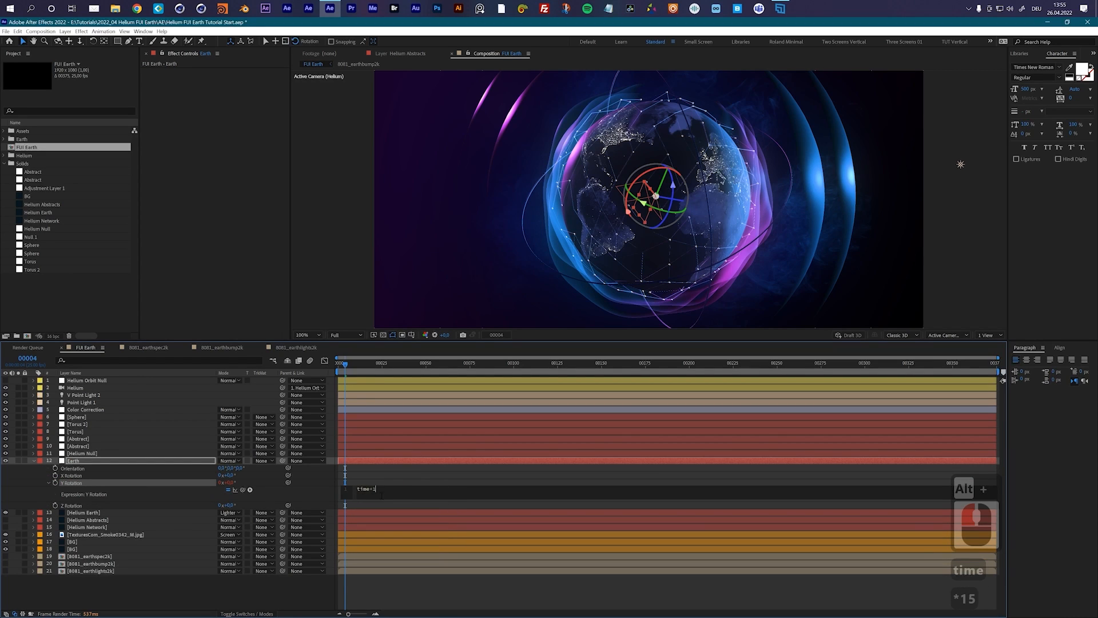
pyautogui.press('Return')
pyautogui.moveTo(345, 365); pyautogui.dragTo(354, 368)
pyautogui.press('space')
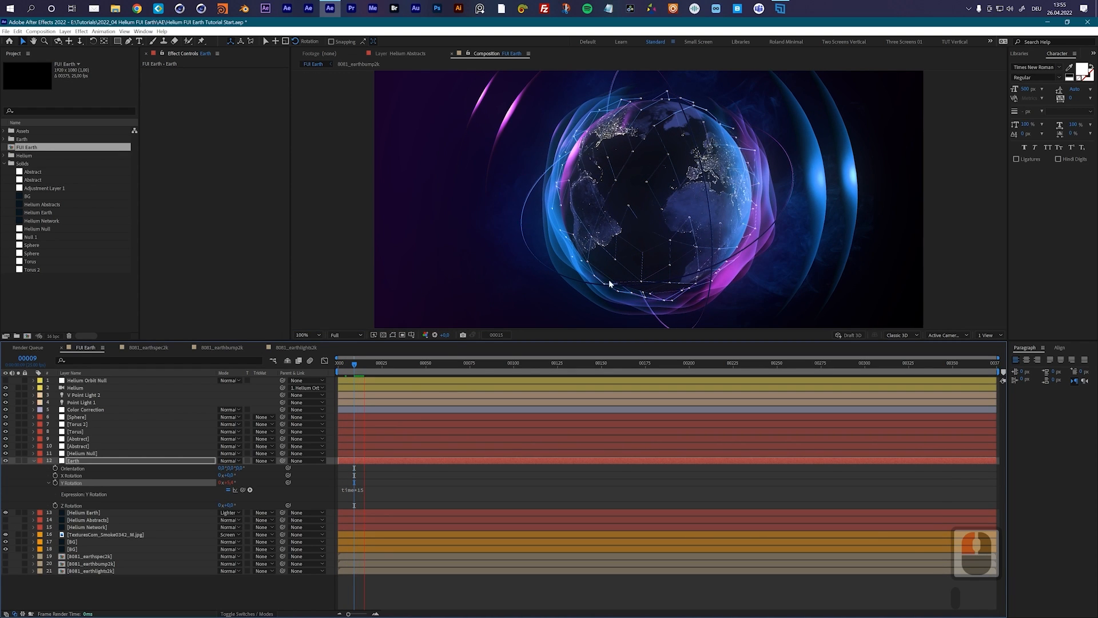
pyautogui.click(638, 240)
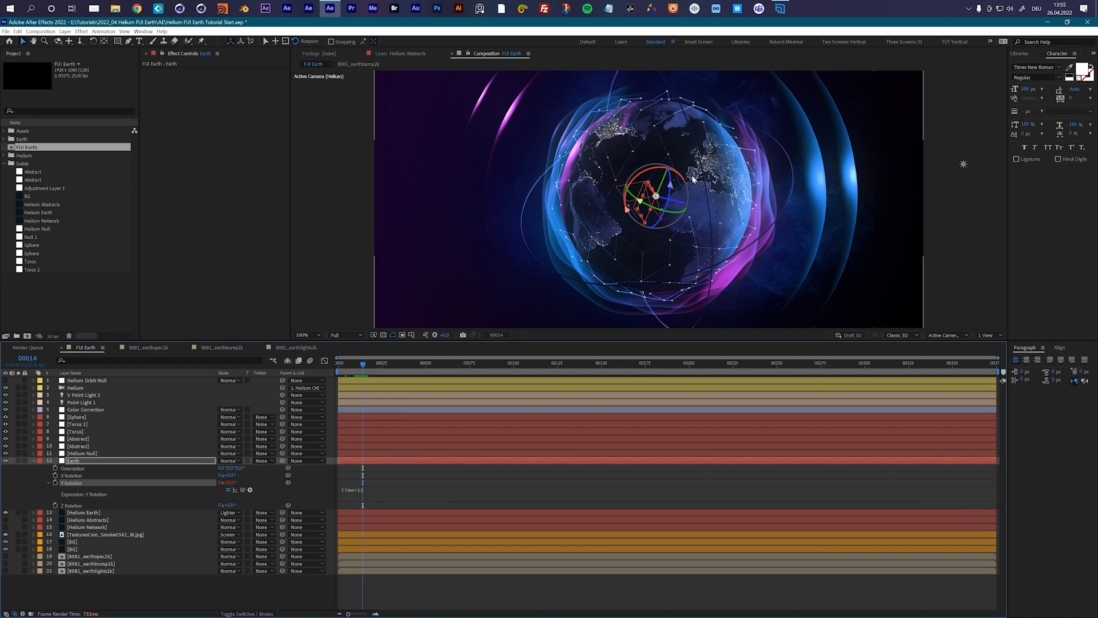
# - Trace the Abstract effects' motion null from the Helium Abstracts layer, and rename the Abstract null directly below Torus as Network
pyautogui.click(95, 520)
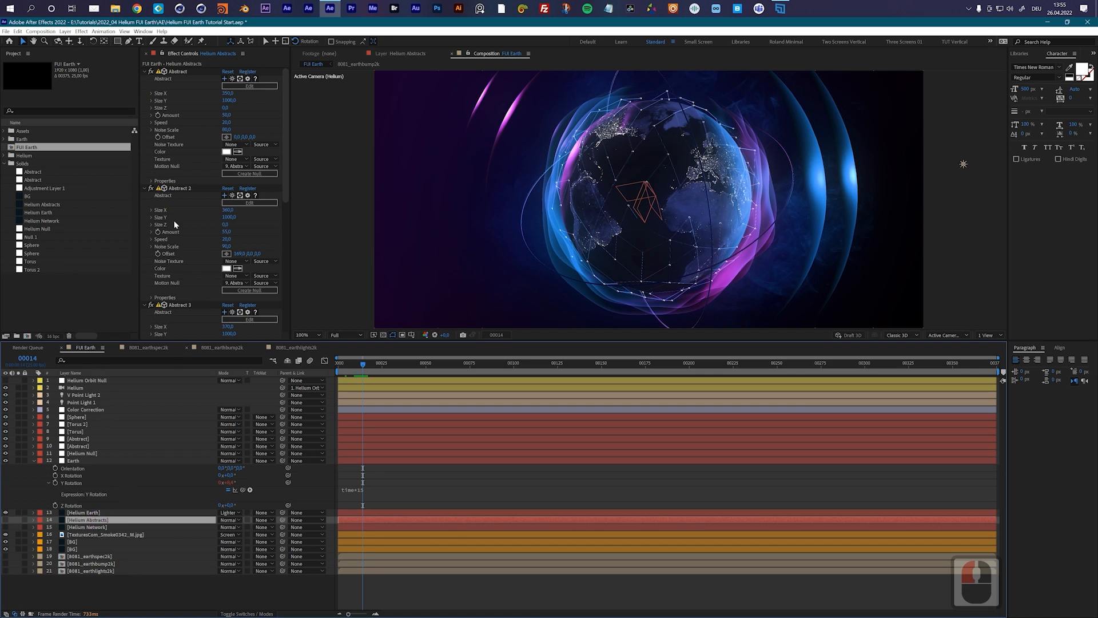
pyautogui.click(176, 72)
pyautogui.click(241, 79)
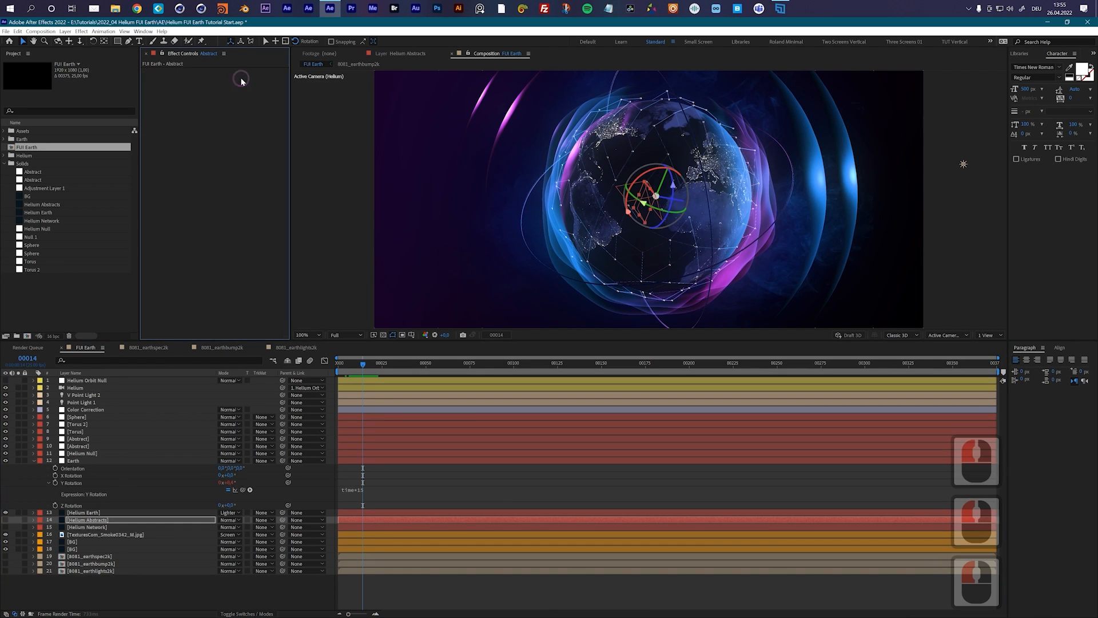
pyautogui.click(86, 446)
pyautogui.click(80, 439)
pyautogui.press('Return')
pyautogui.write('Network')
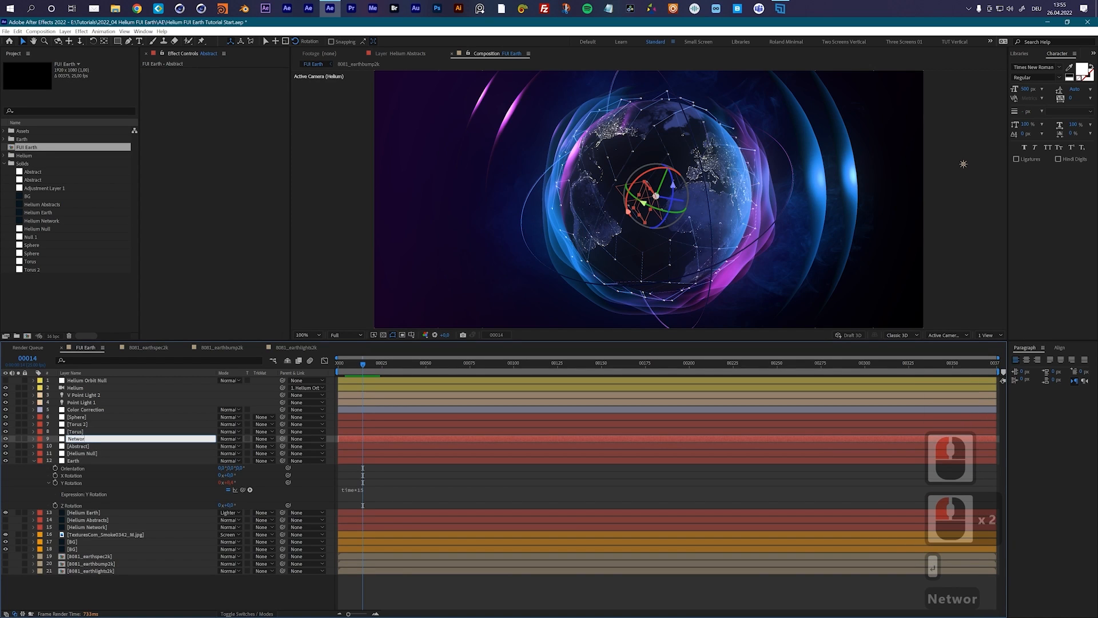
pyautogui.press('Return')
# - Link the Network null's Y Rotation to the Earth null's Y Rotation with an expression and preview the motion at two points in time
pyautogui.click(85, 442)
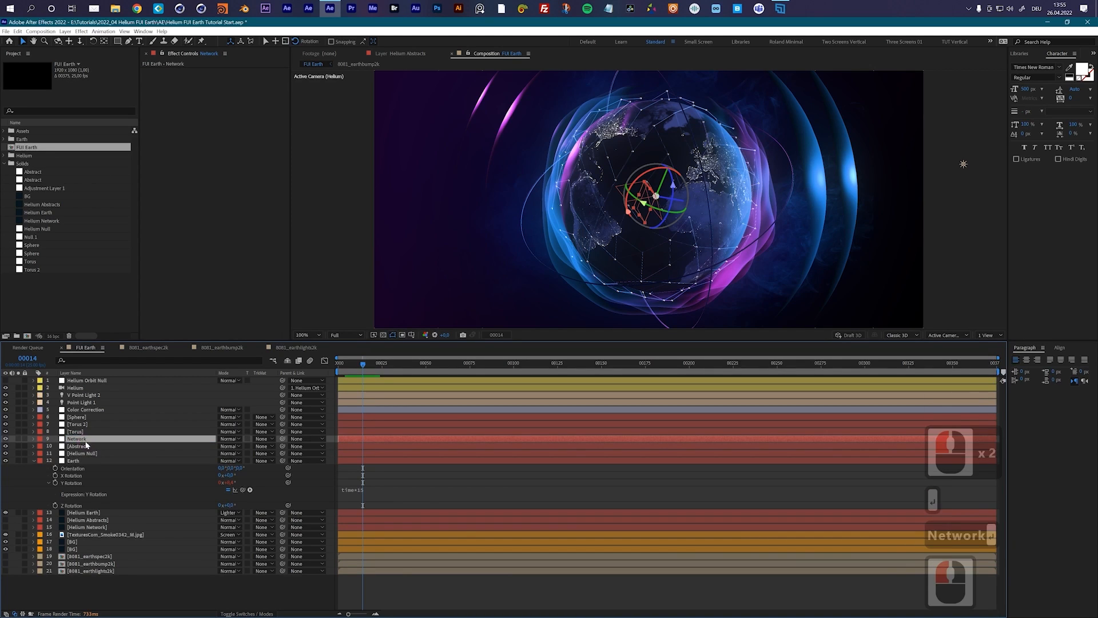
pyautogui.press('r')
pyautogui.keyDown('alt'); pyautogui.click(55, 461); pyautogui.keyUp('alt')
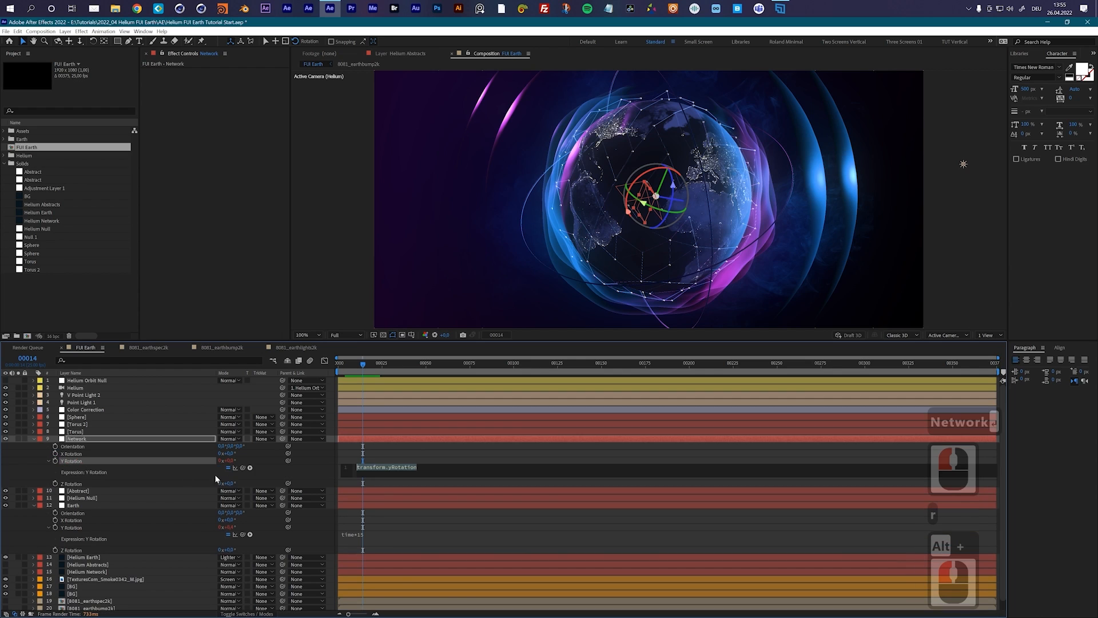
pyautogui.moveTo(243, 468); pyautogui.dragTo(20, 533)
pyautogui.click(20, 532)
pyautogui.moveTo(363, 364); pyautogui.dragTo(358, 362)
pyautogui.press('space')
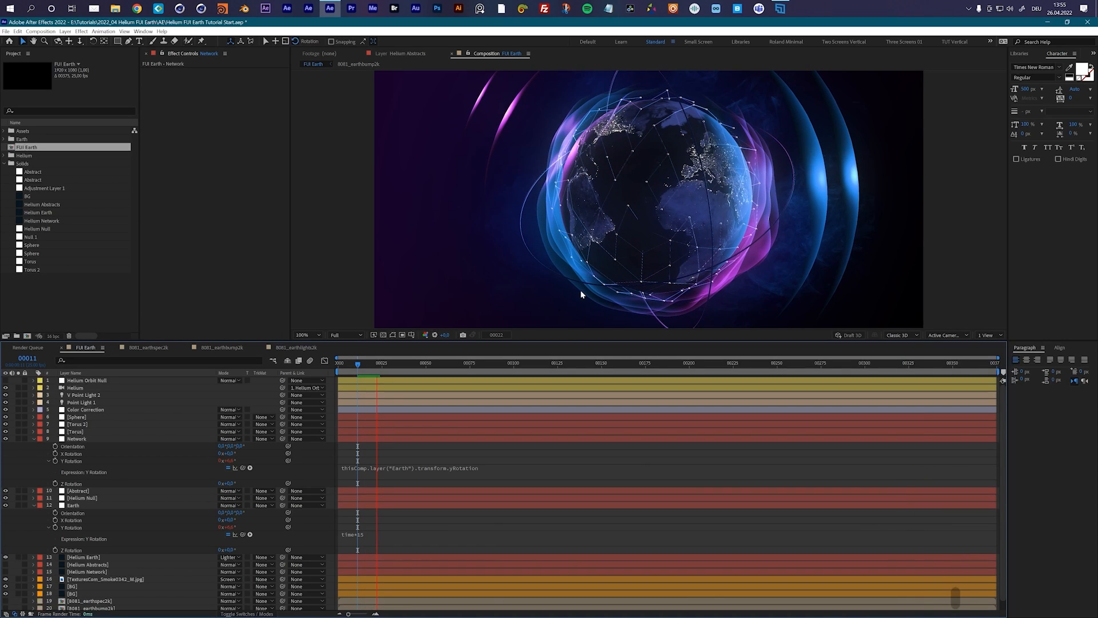
pyautogui.click(481, 365)
pyautogui.press('space')
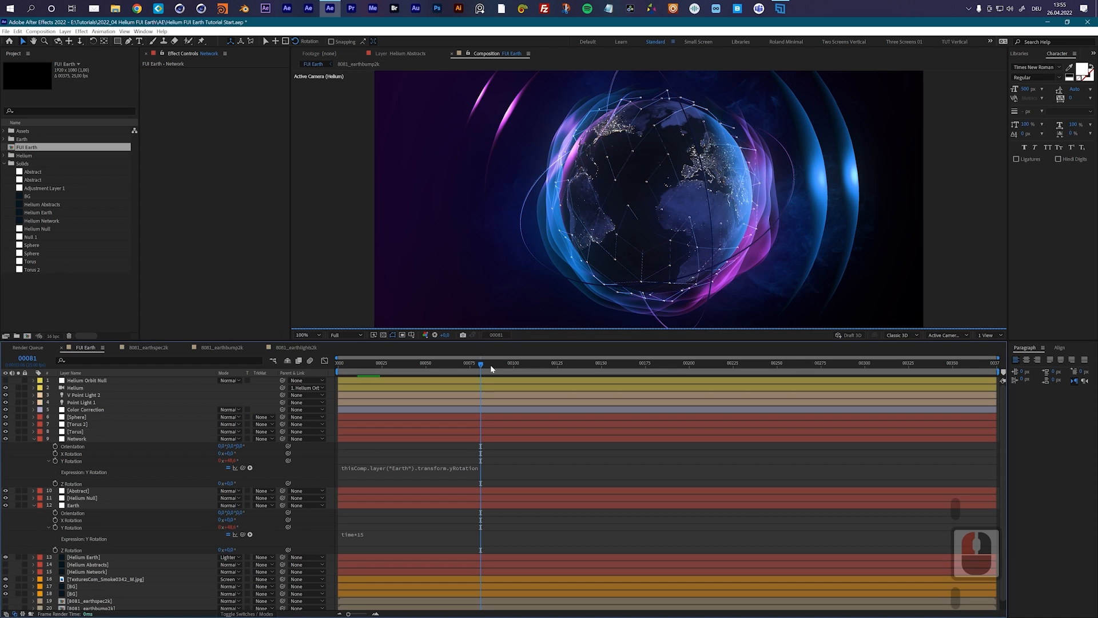
pyautogui.press('space')
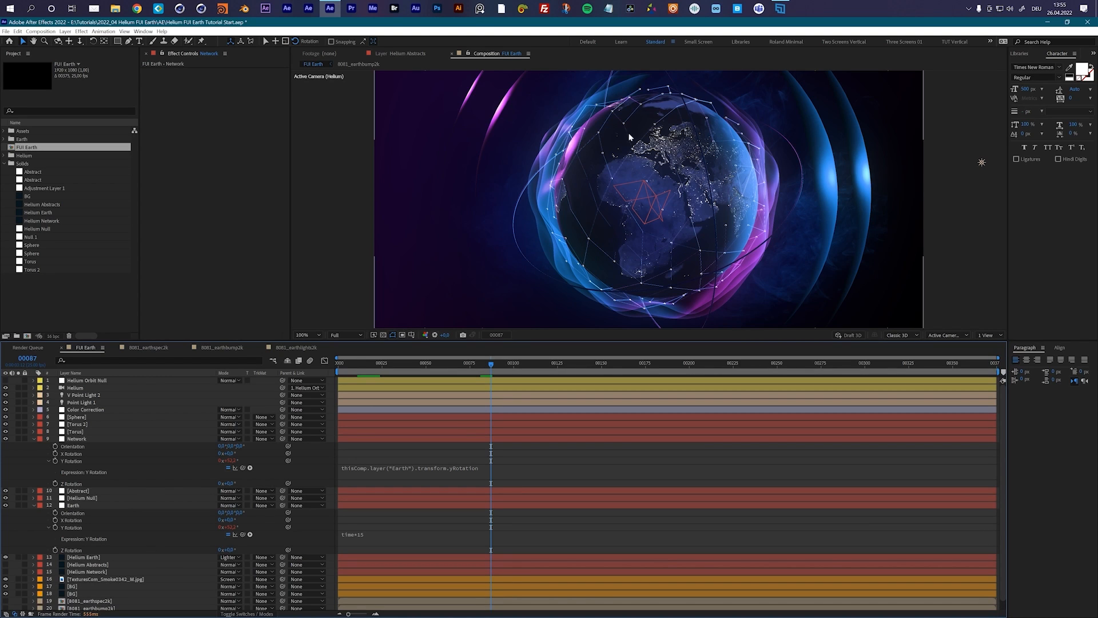
# - Check which motion null drives the Helium Network layer and rename the Network null as Abstract Blobs
pyautogui.click(87, 572)
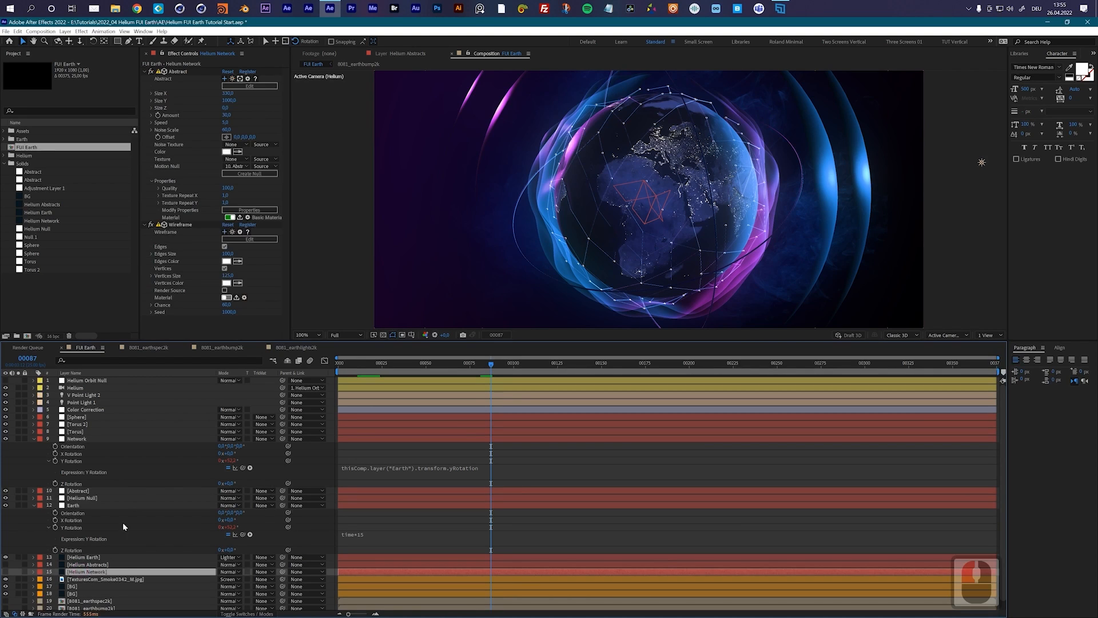
pyautogui.click(241, 78)
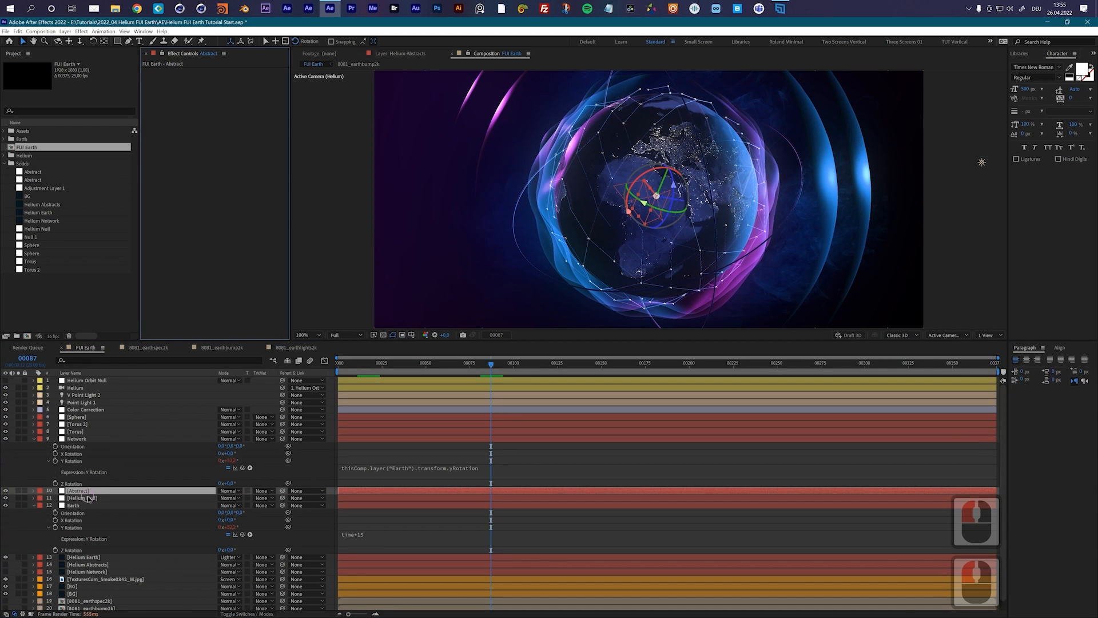
pyautogui.click(79, 439)
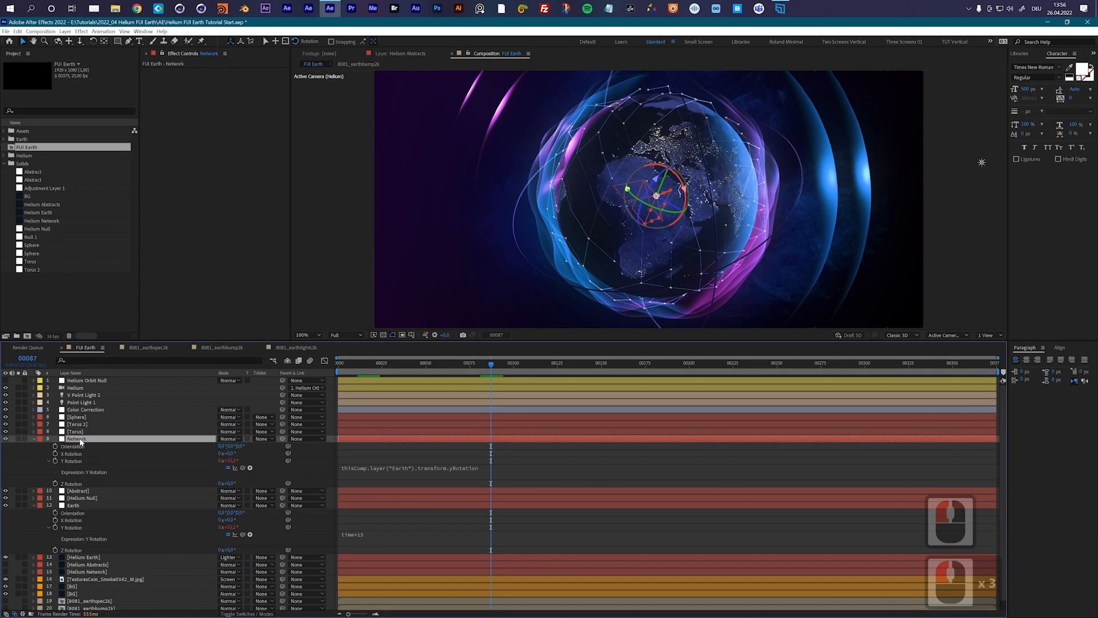
pyautogui.press('Return')
pyautogui.write('Abstract')
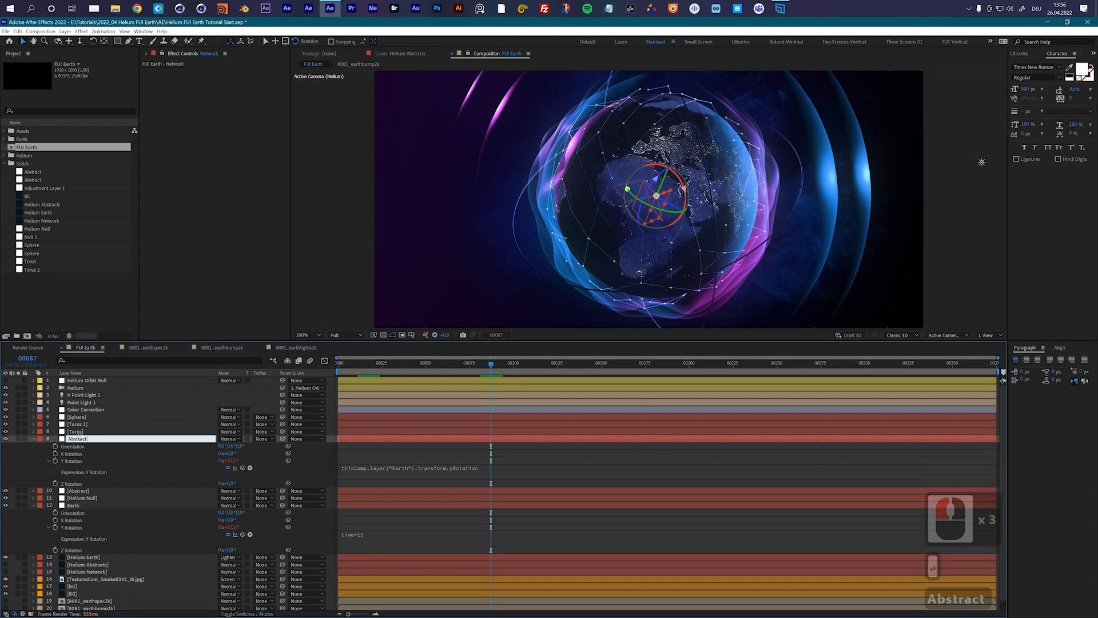
pyautogui.write(' Blobs')
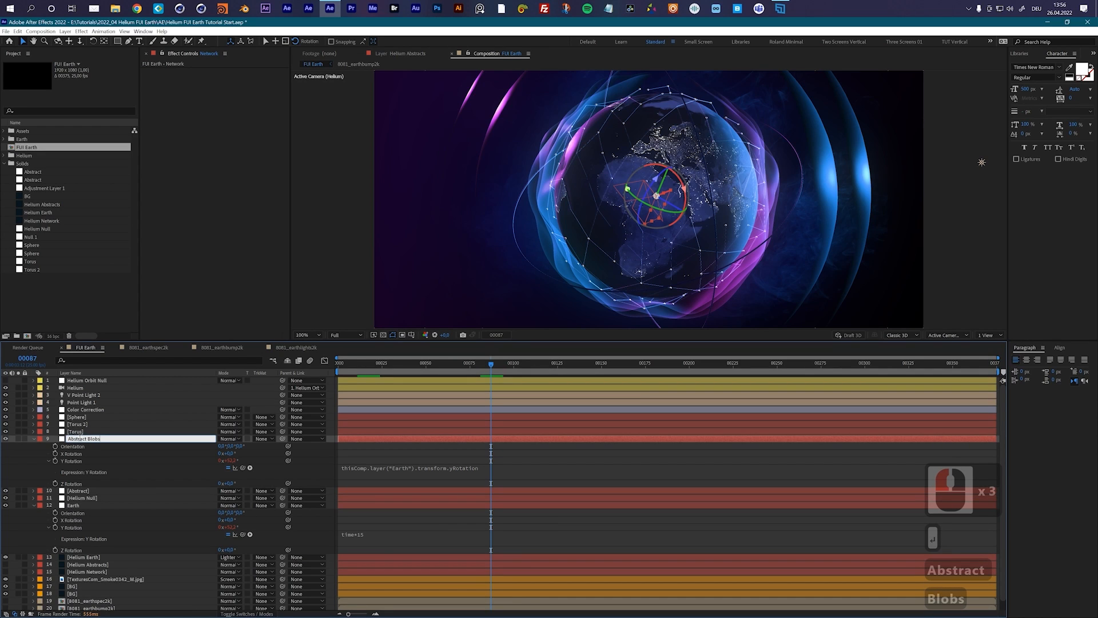
# - Rename the remaining Abstract null, directly above Helium Null, as Networks
pyautogui.click(86, 492)
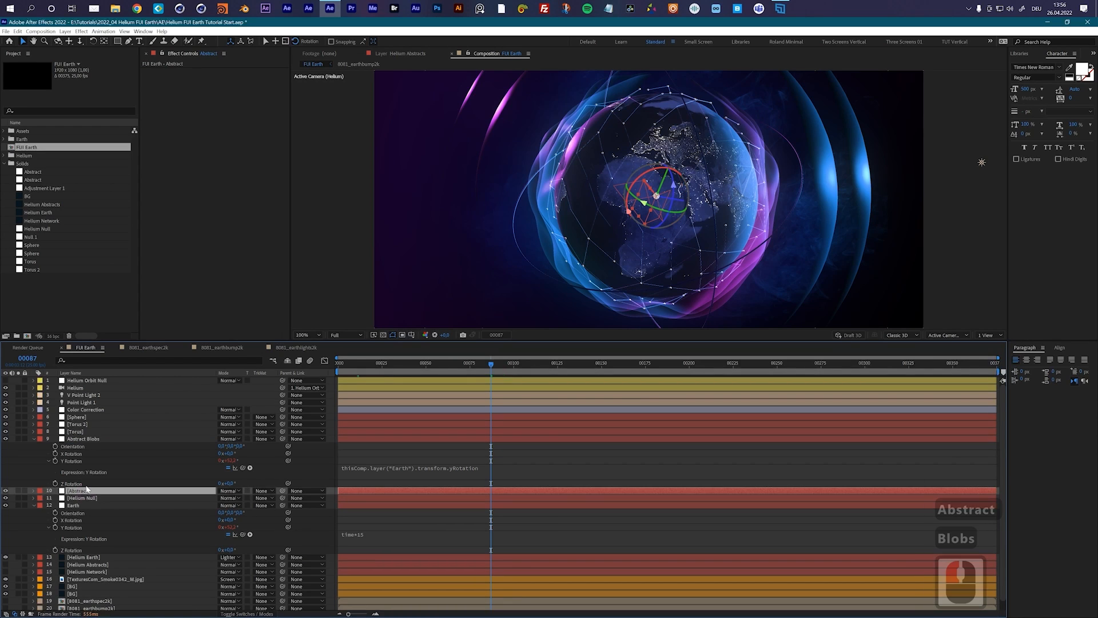
pyautogui.press('Return')
pyautogui.write('Networks')
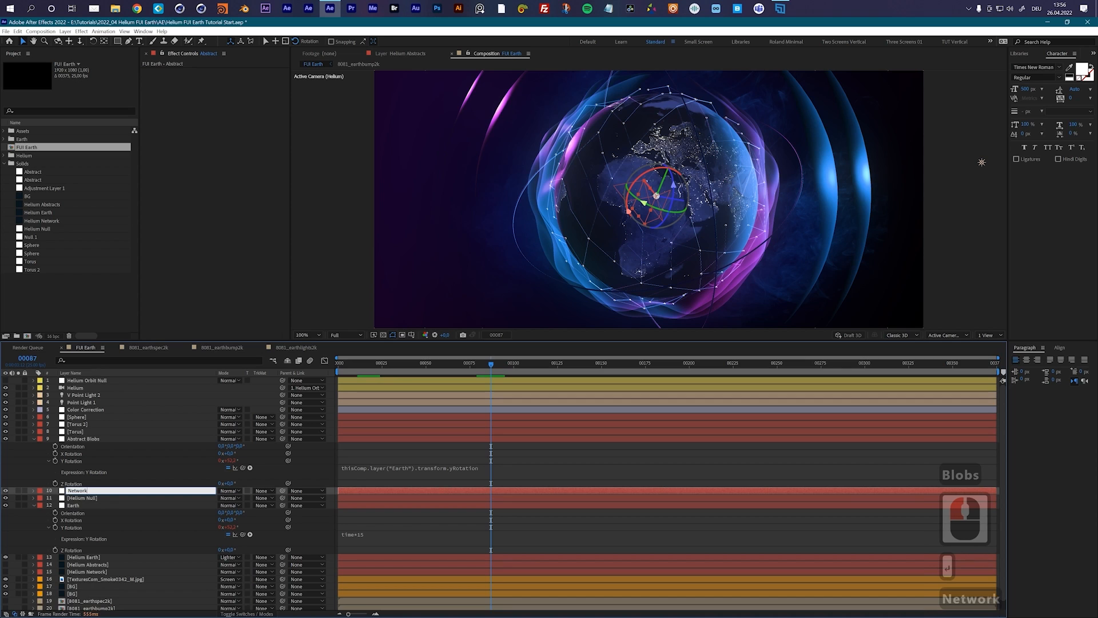
pyautogui.press('Return')
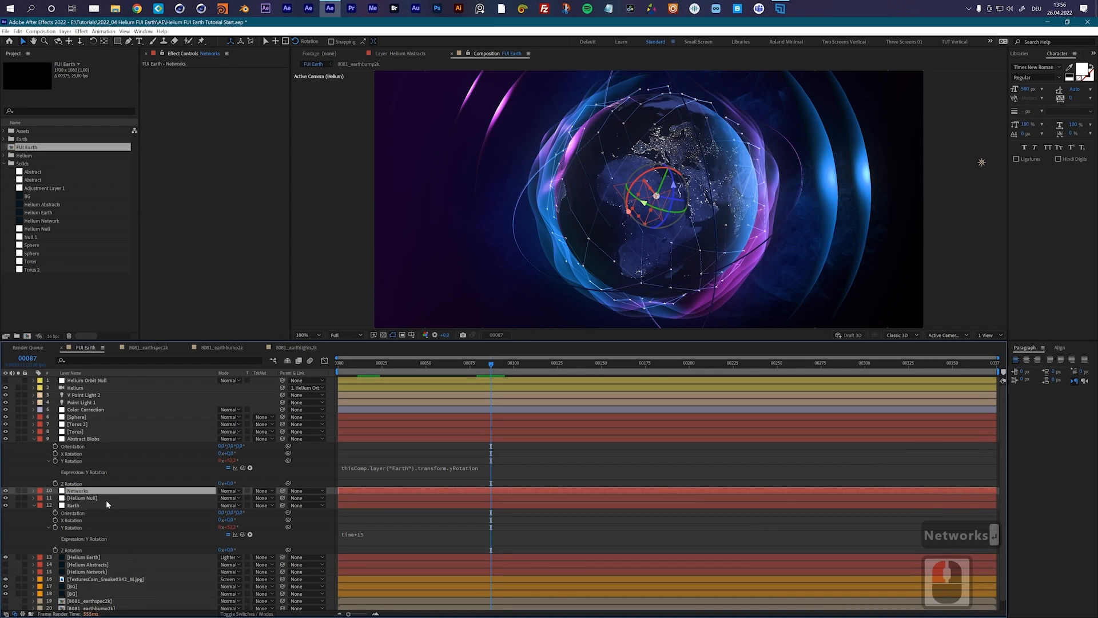
# - Link the Networks null's Y Rotation to the Earth null's Y Rotation with an expression and preview from the first frame
pyautogui.press('r')
pyautogui.keyDown('alt'); pyautogui.click(55, 514); pyautogui.keyUp('alt')
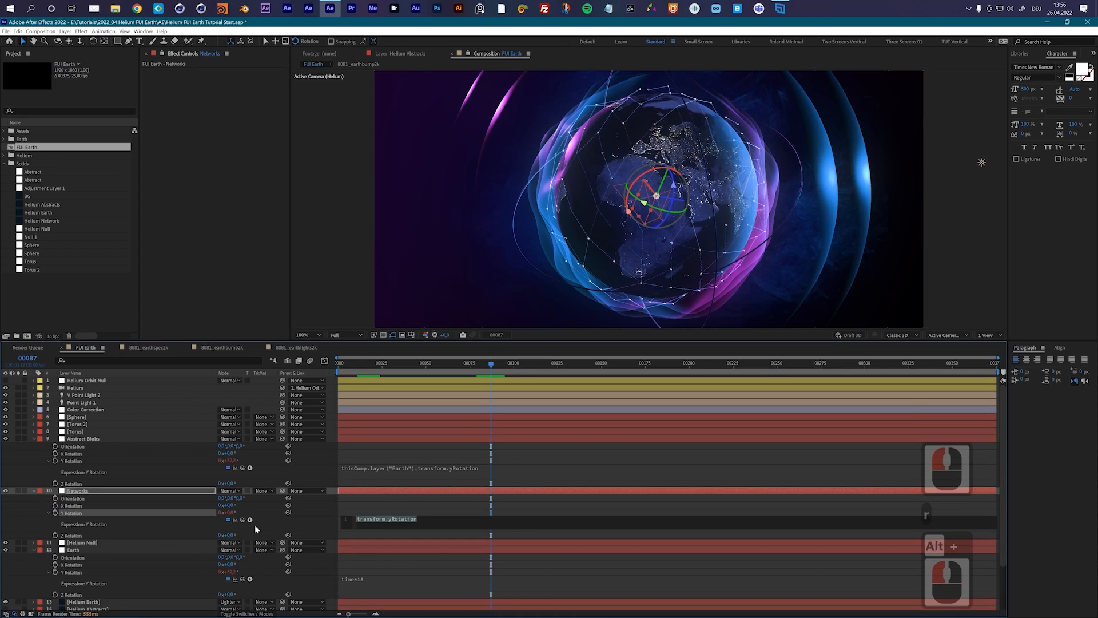
pyautogui.moveTo(243, 519); pyautogui.dragTo(71, 576)
pyautogui.click(24, 572)
pyautogui.moveTo(367, 367); pyautogui.dragTo(335, 372)
pyautogui.click(336, 372)
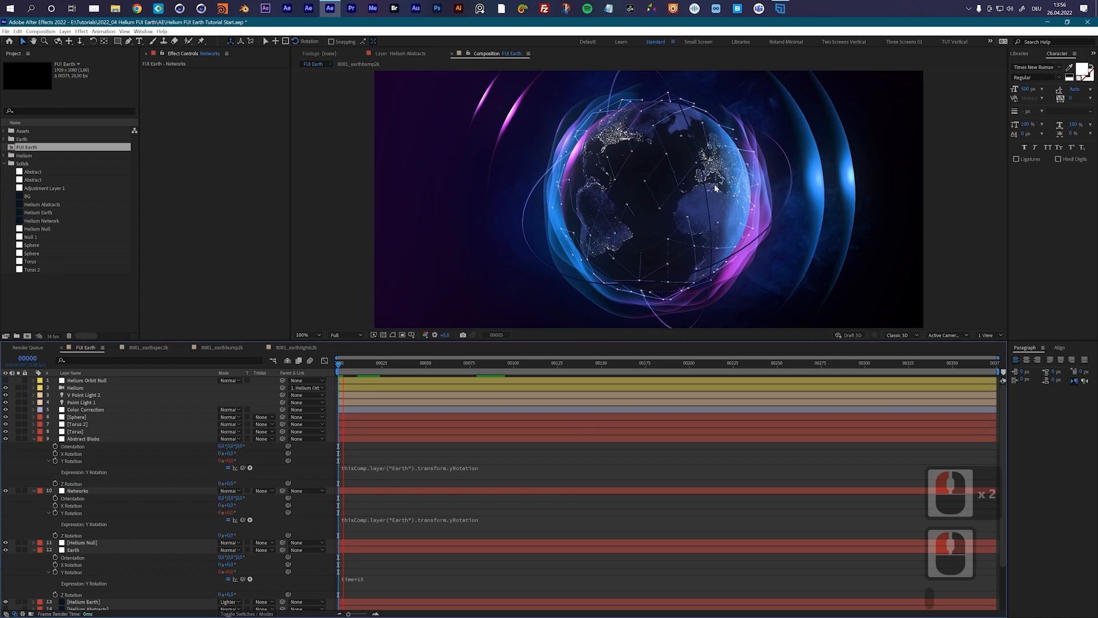
pyautogui.press('space')
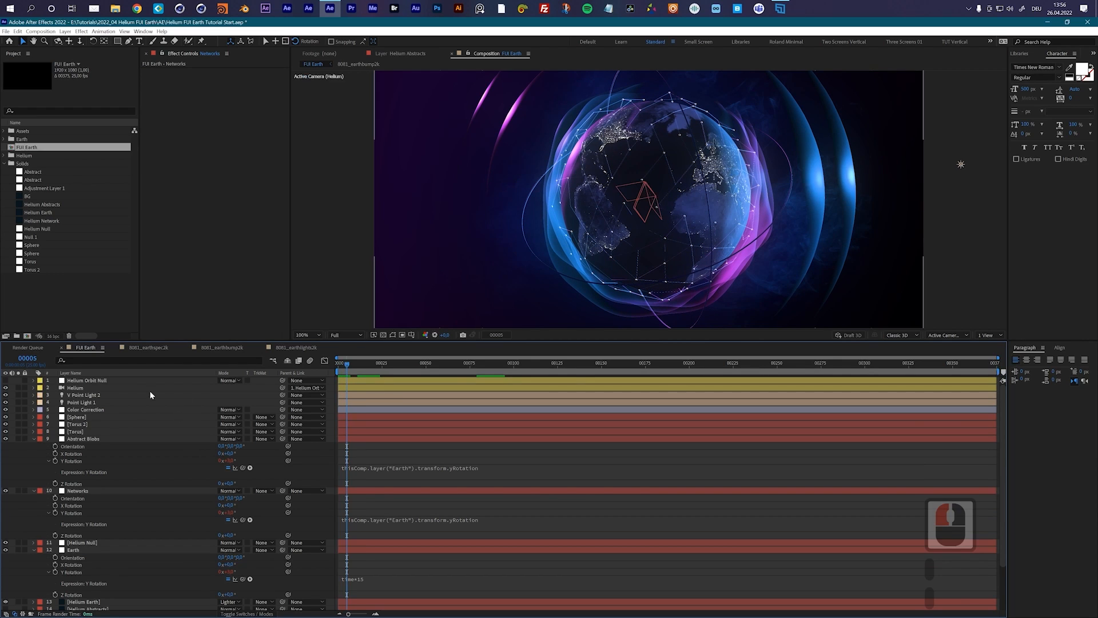
# - Reveal the rotation properties of the Torus 2 and Torus nulls in the timeline
pyautogui.click(85, 427)
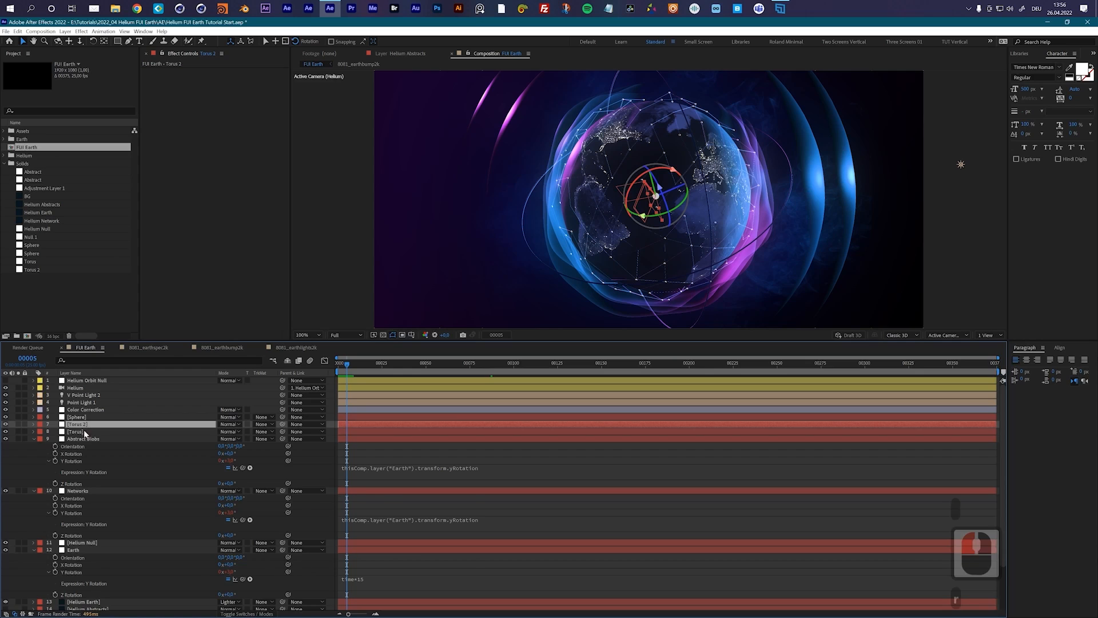
pyautogui.press('r')
pyautogui.click(74, 461)
pyautogui.press('r')
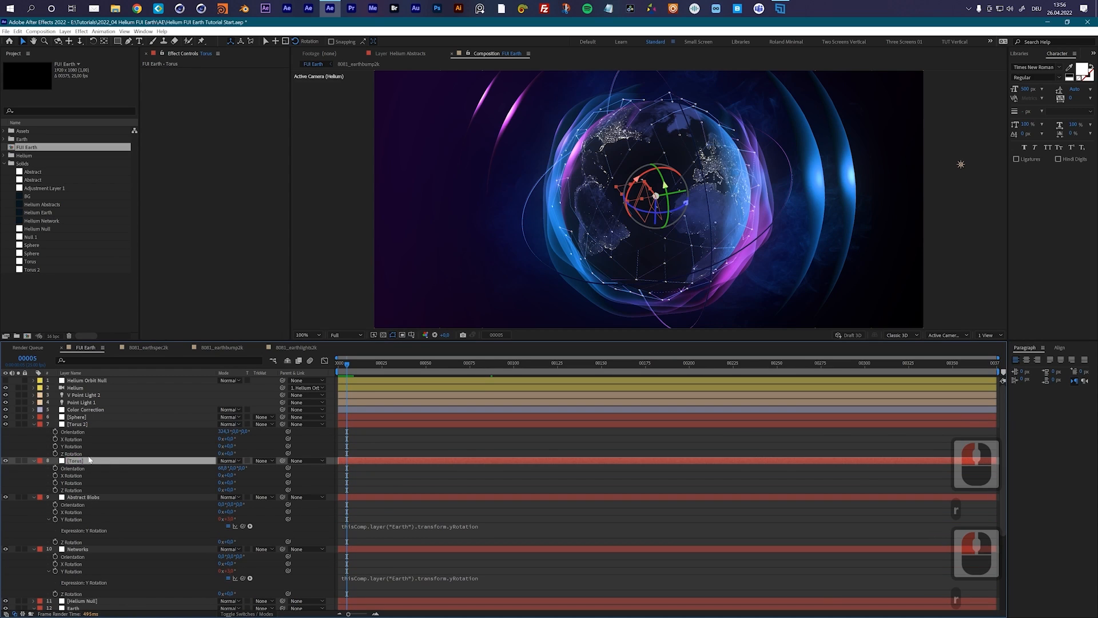
# - Add the expression value+time*20 to the Torus 2 null's Y Rotation and copy the expression text
pyautogui.keyDown('alt'); pyautogui.click(55, 446); pyautogui.keyUp('alt')
pyautogui.write('va')
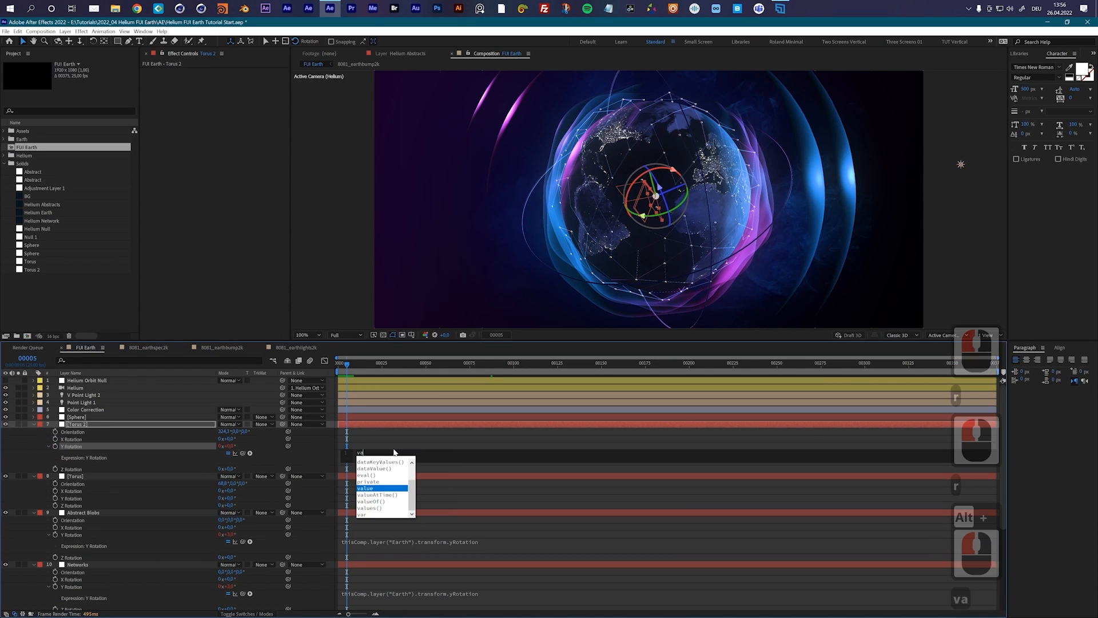
pyautogui.write('lue+time*')
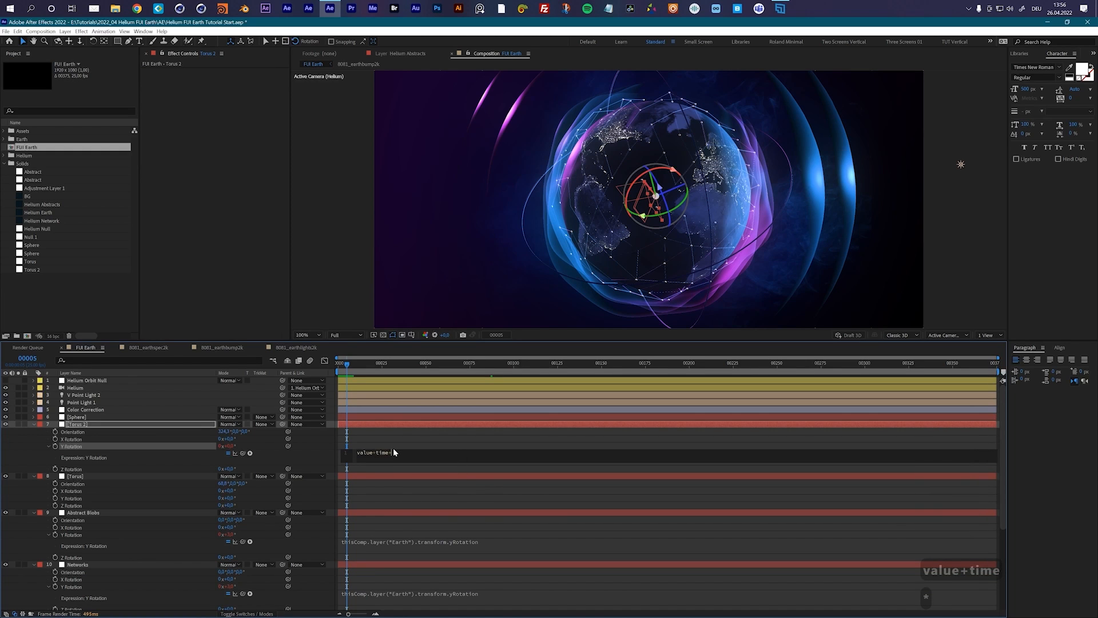
pyautogui.write('20')
pyautogui.click(403, 454)
pyautogui.click(395, 455)
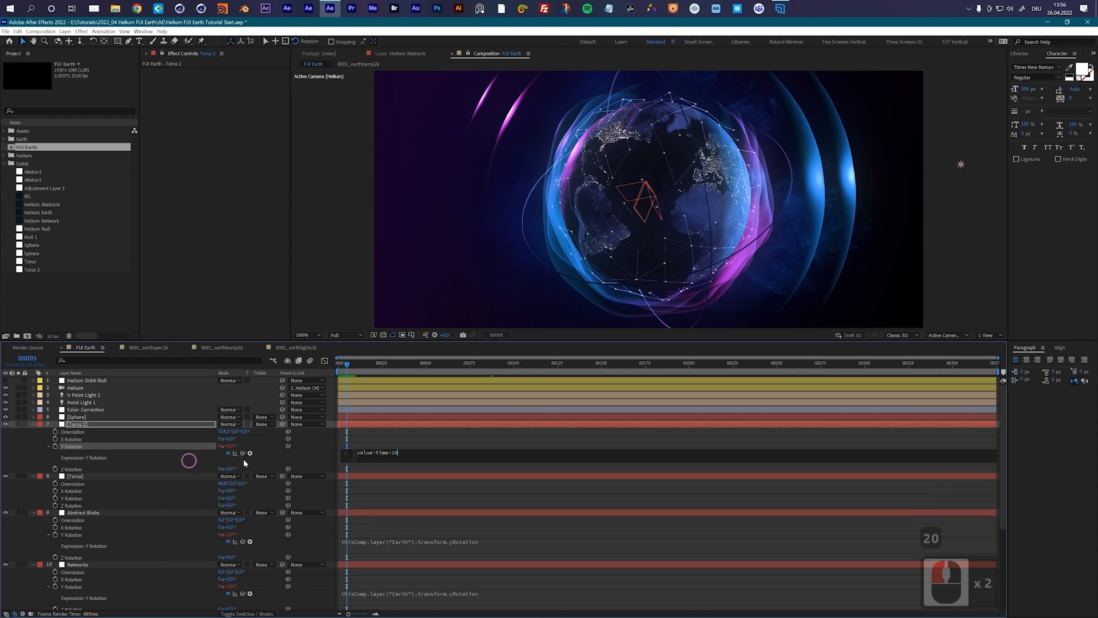
pyautogui.doubleClick(378, 455)
pyautogui.hotkey('ctrl', 'c')
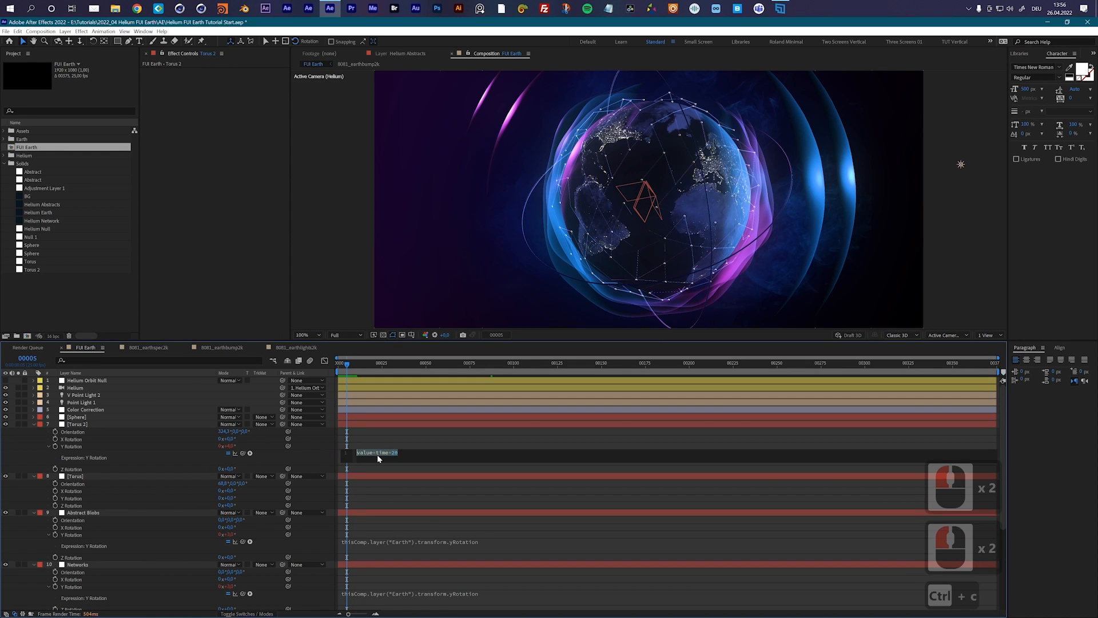
# - Add the copied expression value+time*20 to the Torus null's Z Rotation and preview from the start
pyautogui.keyDown('alt'); pyautogui.click(55, 506); pyautogui.keyUp('alt')
pyautogui.hotkey('ctrl', 'v')
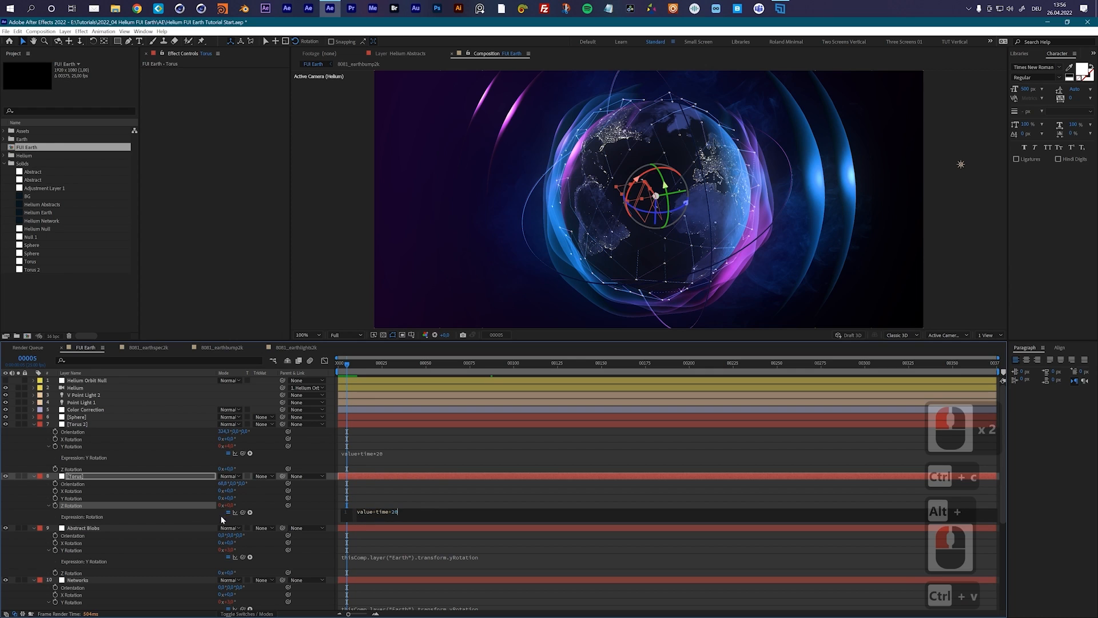
pyautogui.click(147, 495)
pyautogui.click(342, 364)
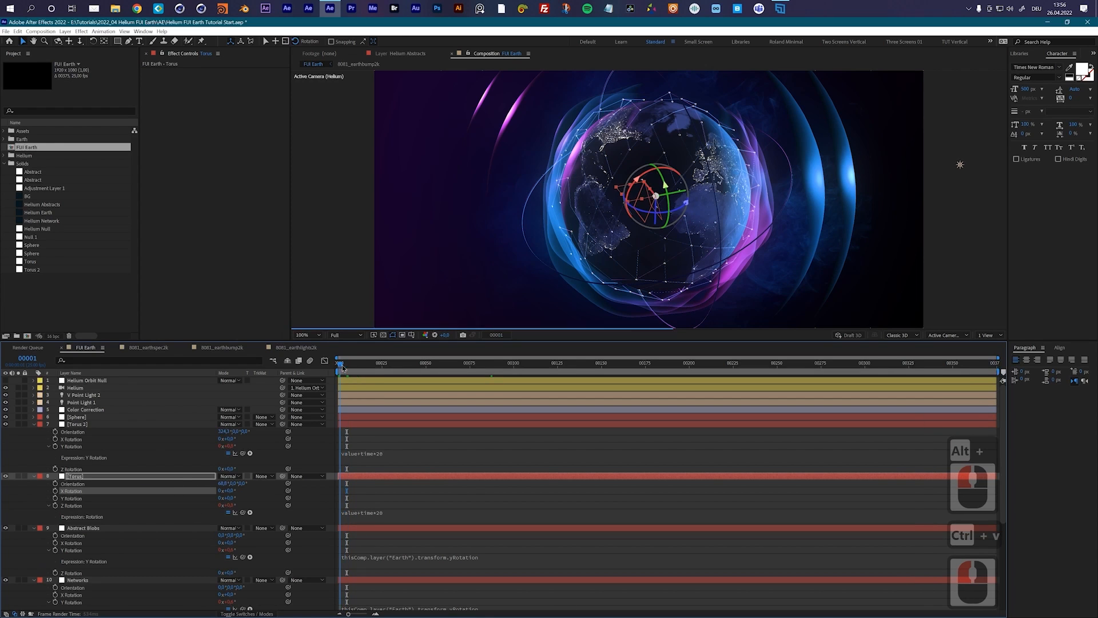
pyautogui.press('space')
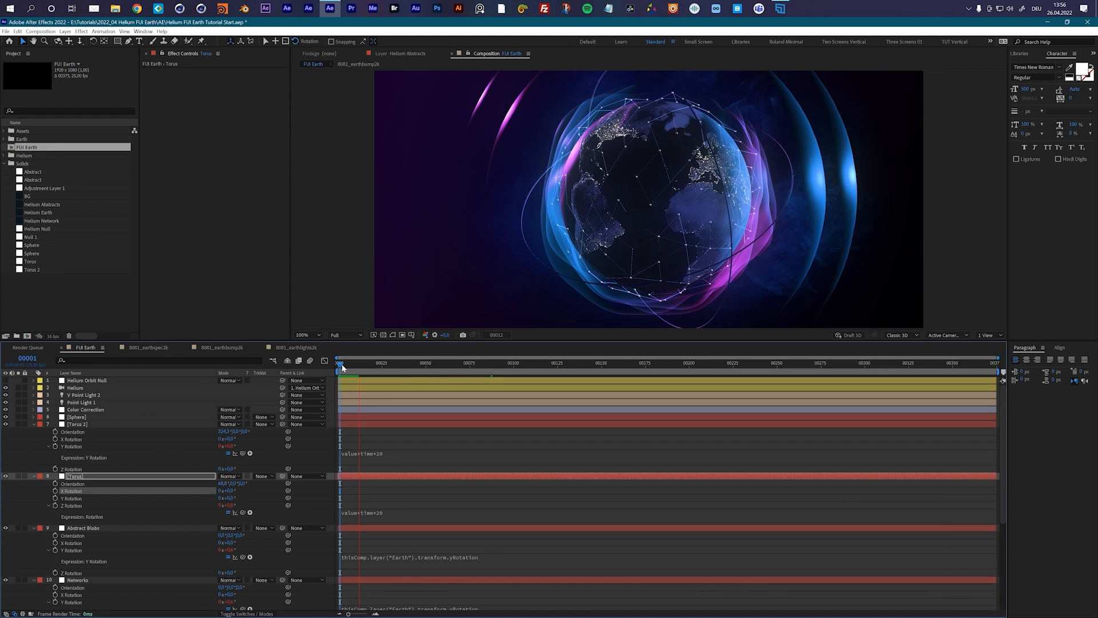
pyautogui.press('space')
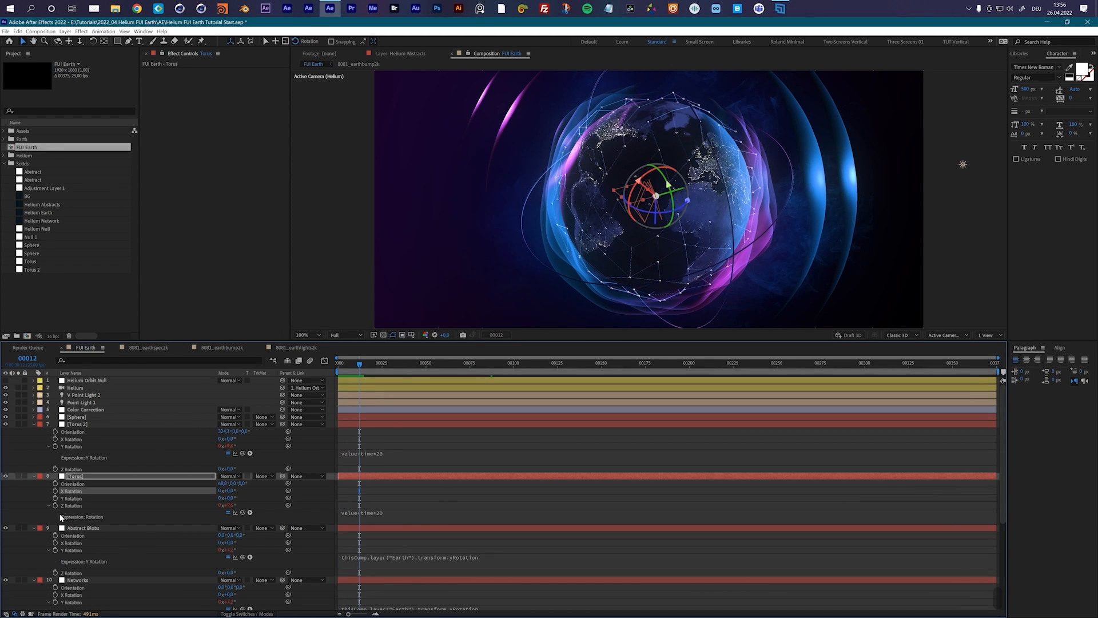
# - Add the expression value+time*20 to the Torus null's Y Rotation and scrub to frame 32 to check it
pyautogui.keyDown('alt'); pyautogui.click(55, 498); pyautogui.keyUp('alt')
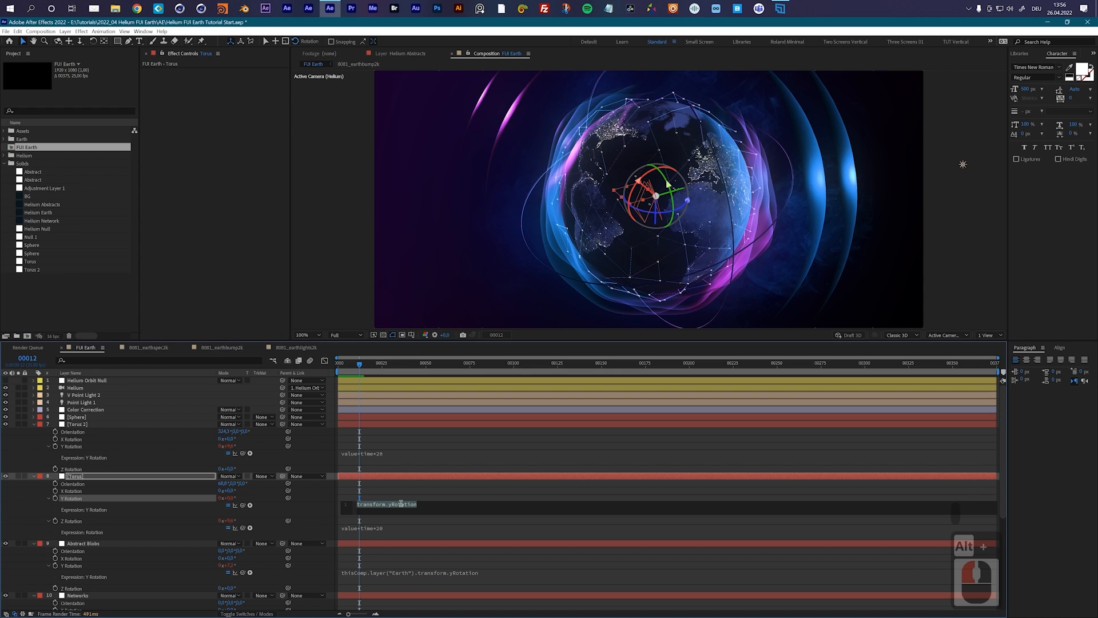
pyautogui.hotkey('ctrl', 'v')
pyautogui.click(215, 426)
pyautogui.moveTo(351, 367); pyautogui.dragTo(395, 371)
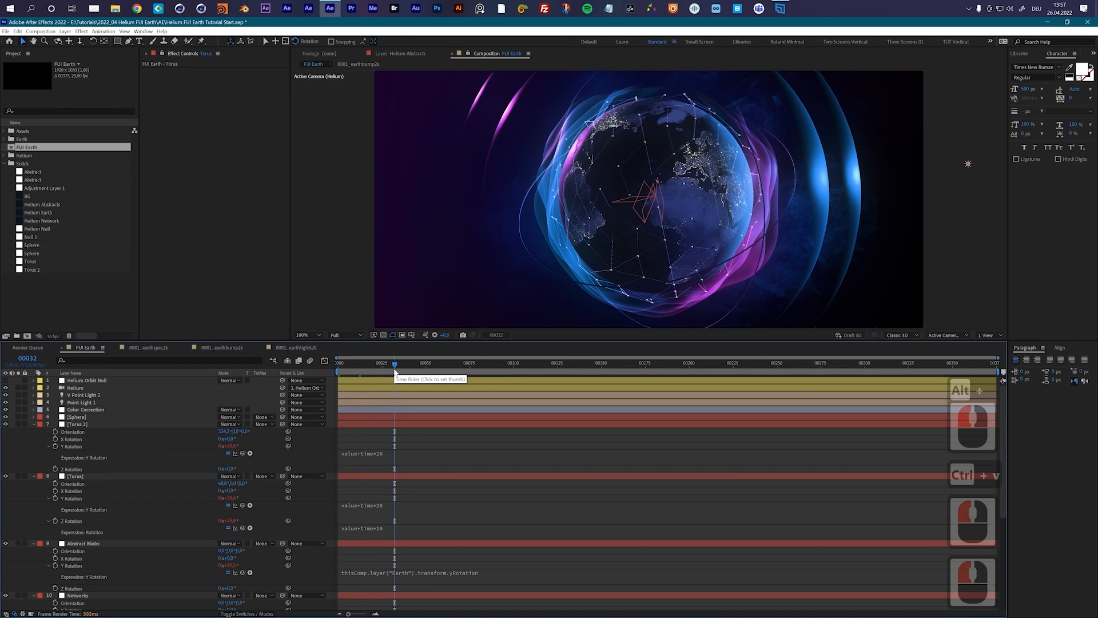
# - Add the expression value+time*20 to both the X Rotation and the Z Rotation of the Torus 2 null
pyautogui.keyDown('alt'); pyautogui.click(55, 439); pyautogui.keyUp('alt')
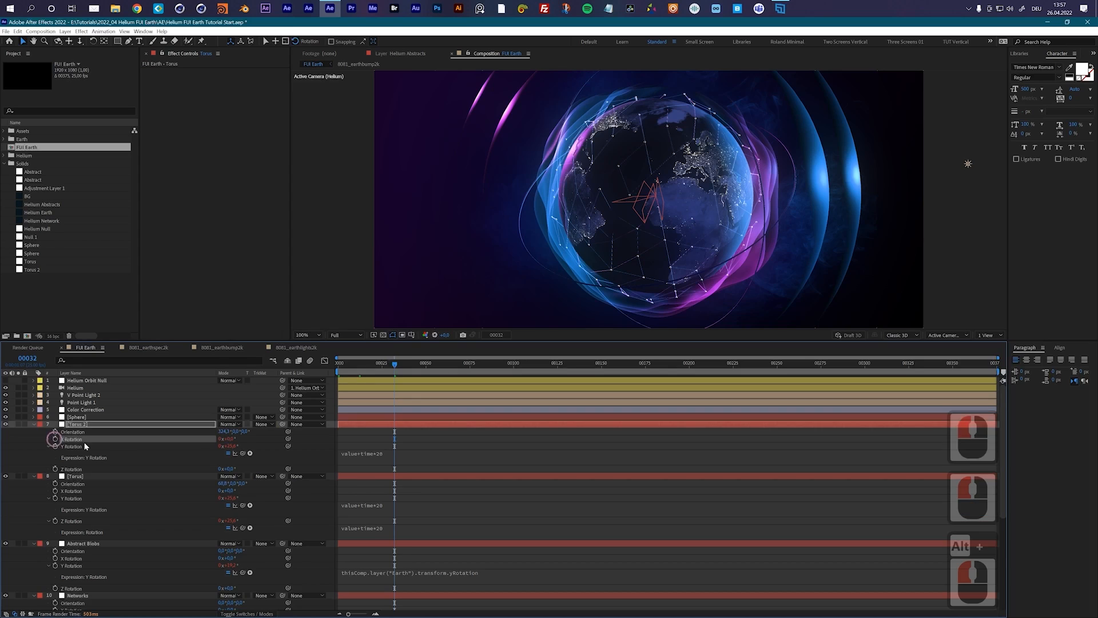
pyautogui.hotkey('ctrl', 'v')
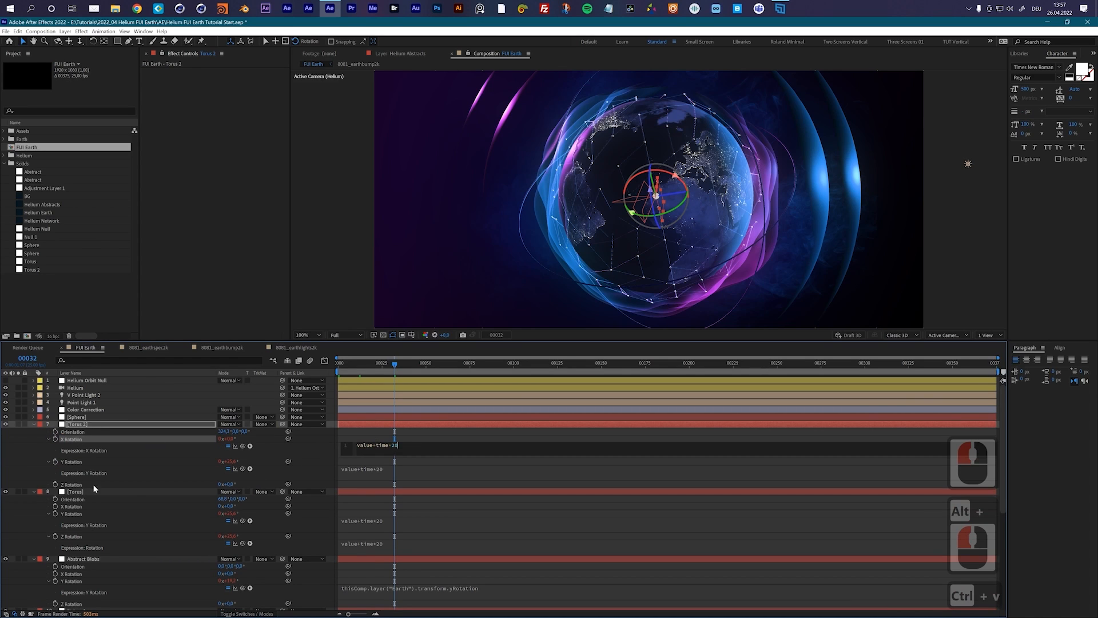
pyautogui.keyDown('alt'); pyautogui.click(54, 484); pyautogui.keyUp('alt')
pyautogui.hotkey('ctrl', 'v')
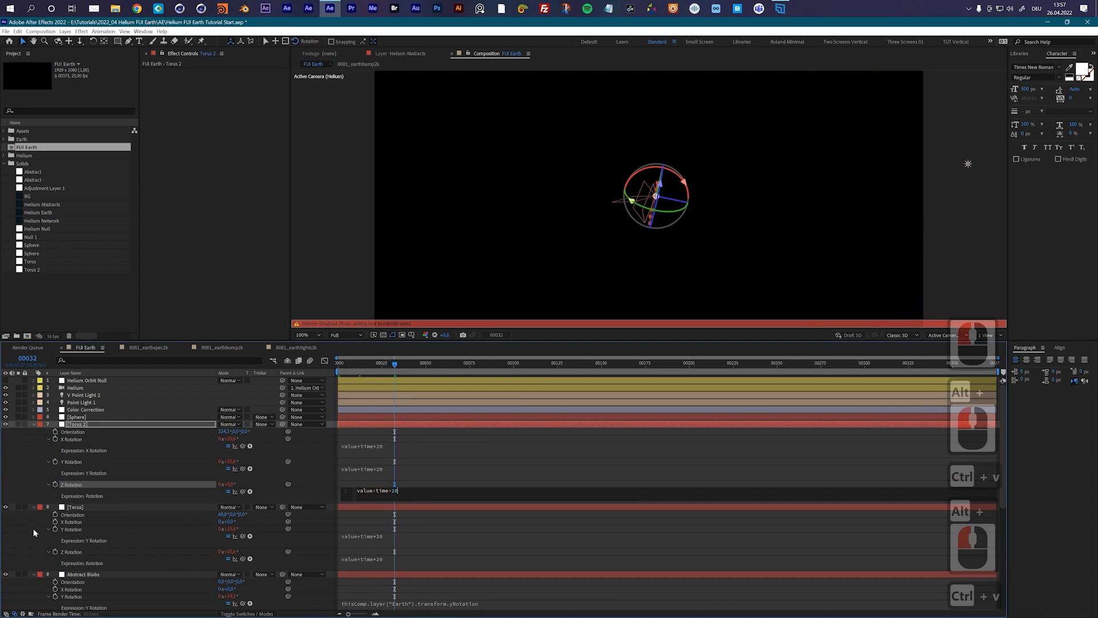
# - Add the expression value+time*20 to the Torus null's X Rotation, preview the spinning rings from frame 7 and collapse Torus 2
pyautogui.keyDown('alt'); pyautogui.click(55, 521); pyautogui.keyUp('alt')
pyautogui.hotkey('ctrl', 'v')
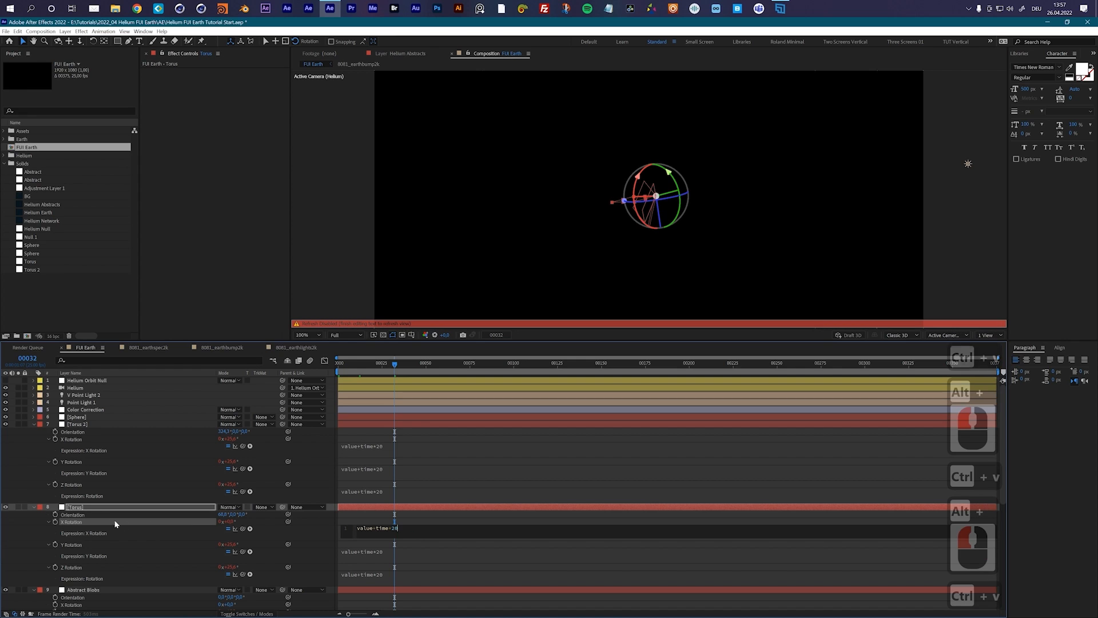
pyautogui.click(29, 469)
pyautogui.click(351, 366)
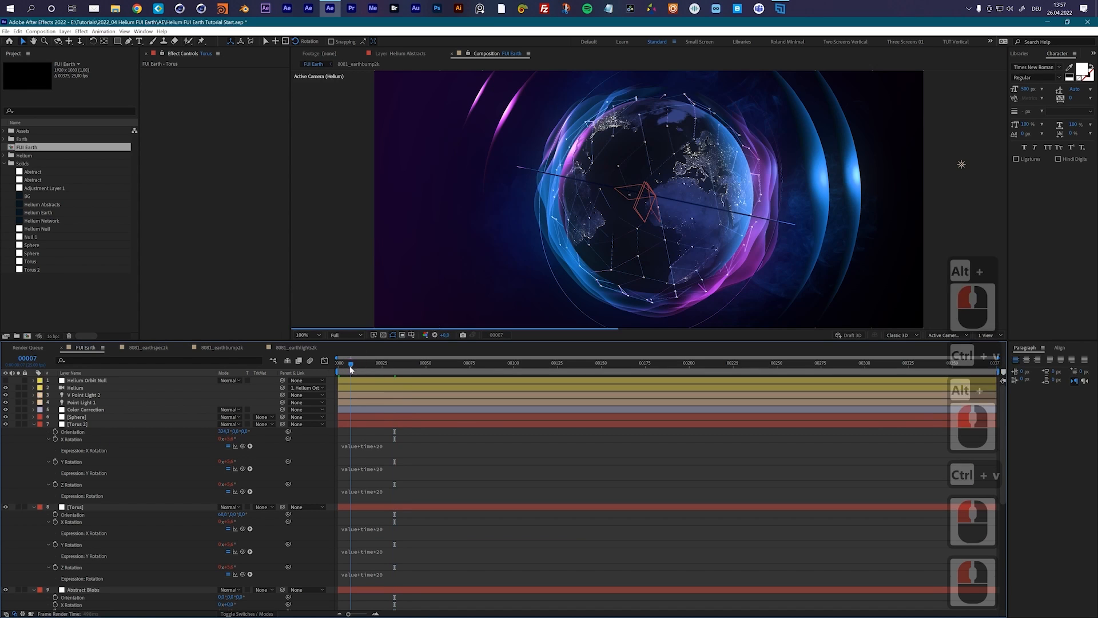
pyautogui.press('space')
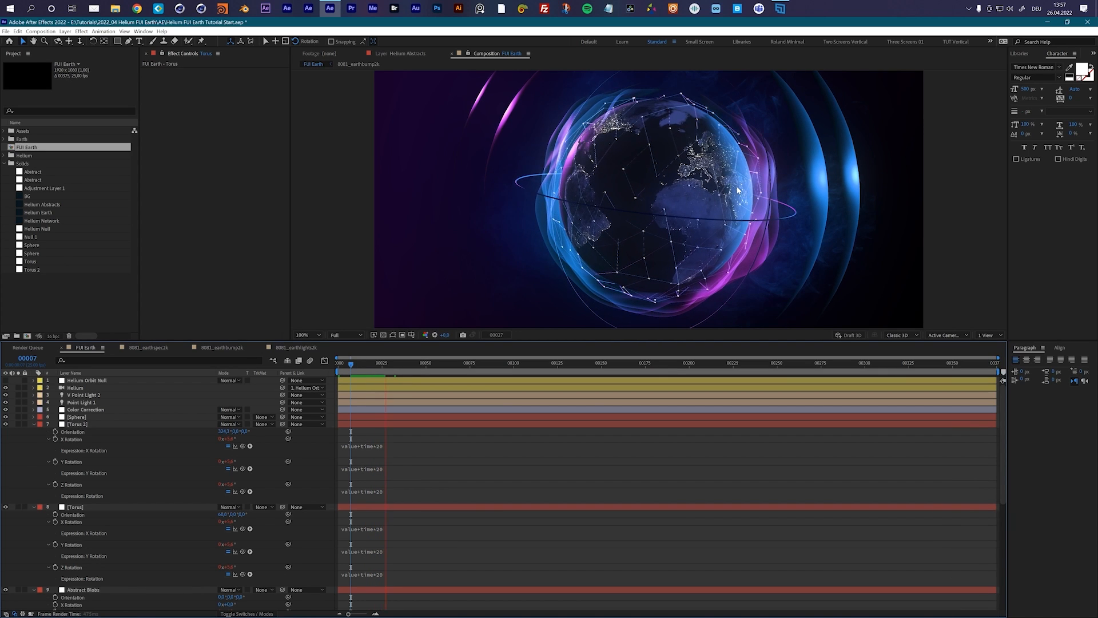
pyautogui.press('space')
pyautogui.click(32, 424)
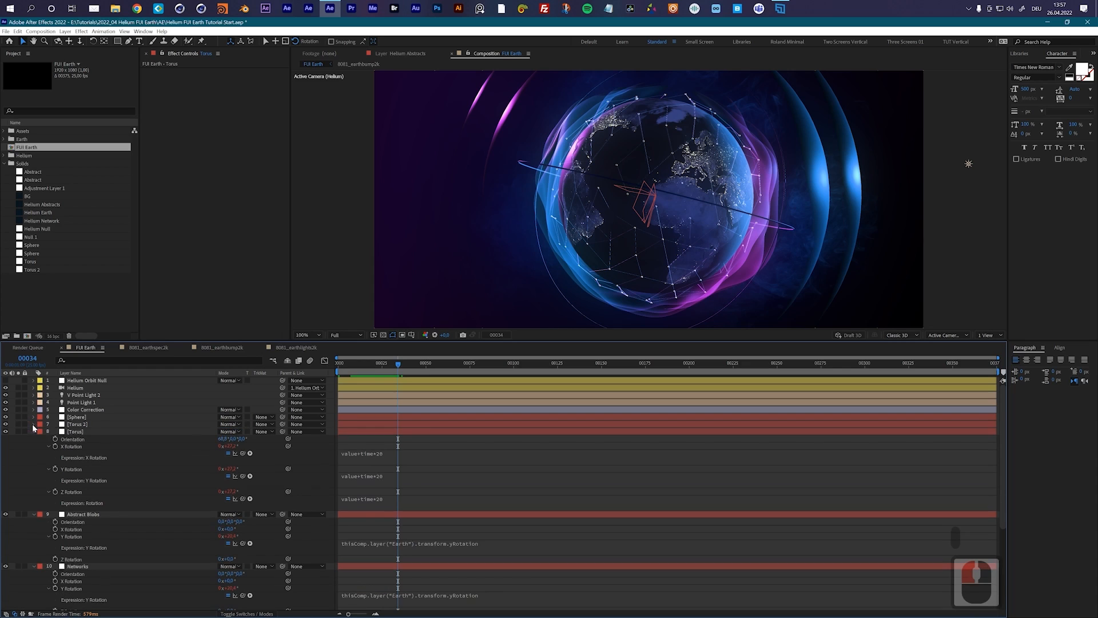
# - Compare the composition with the Color Correction layer hidden and shown, and review its Lumetri Color and Glow settings
pyautogui.click(77, 410)
pyautogui.click(6, 410)
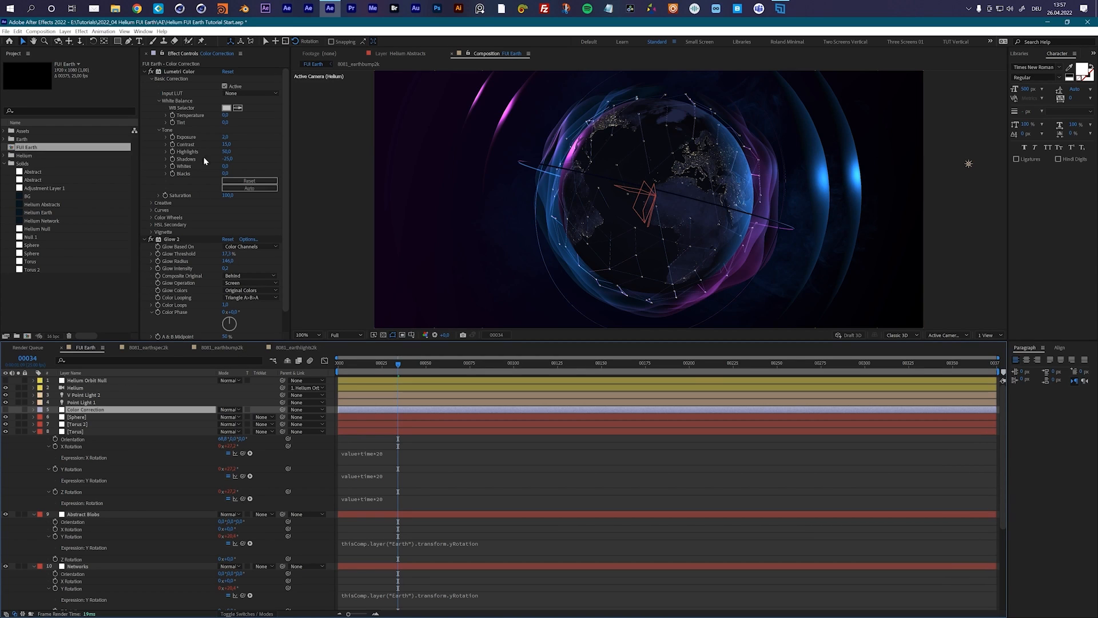
pyautogui.scroll(-3, 197, 243)
pyautogui.scroll(4, 178, 297)
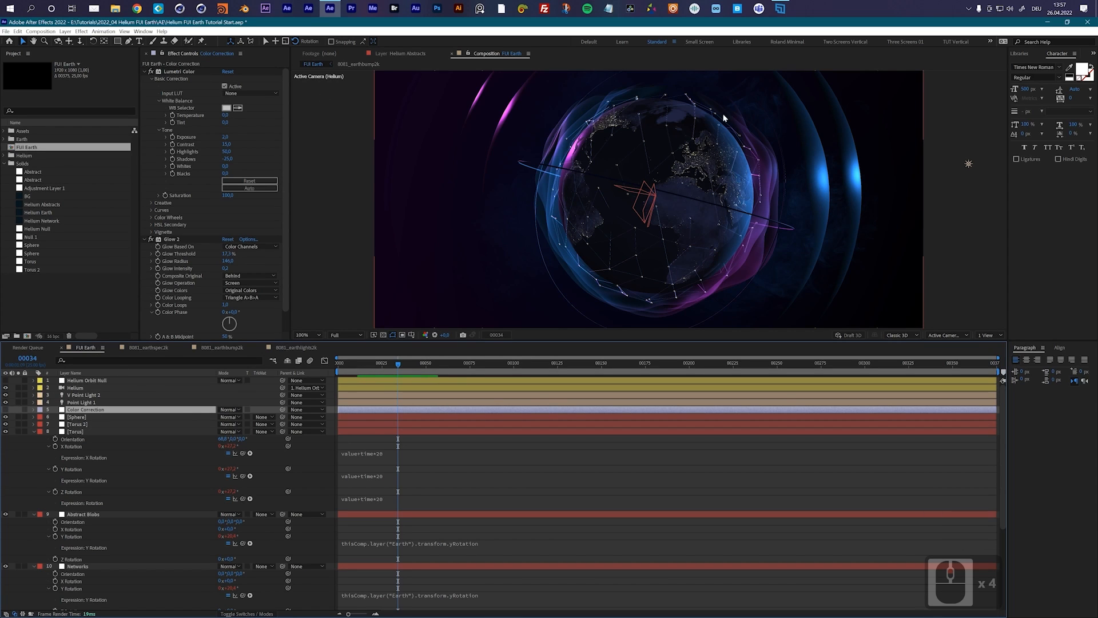
pyautogui.click(6, 410)
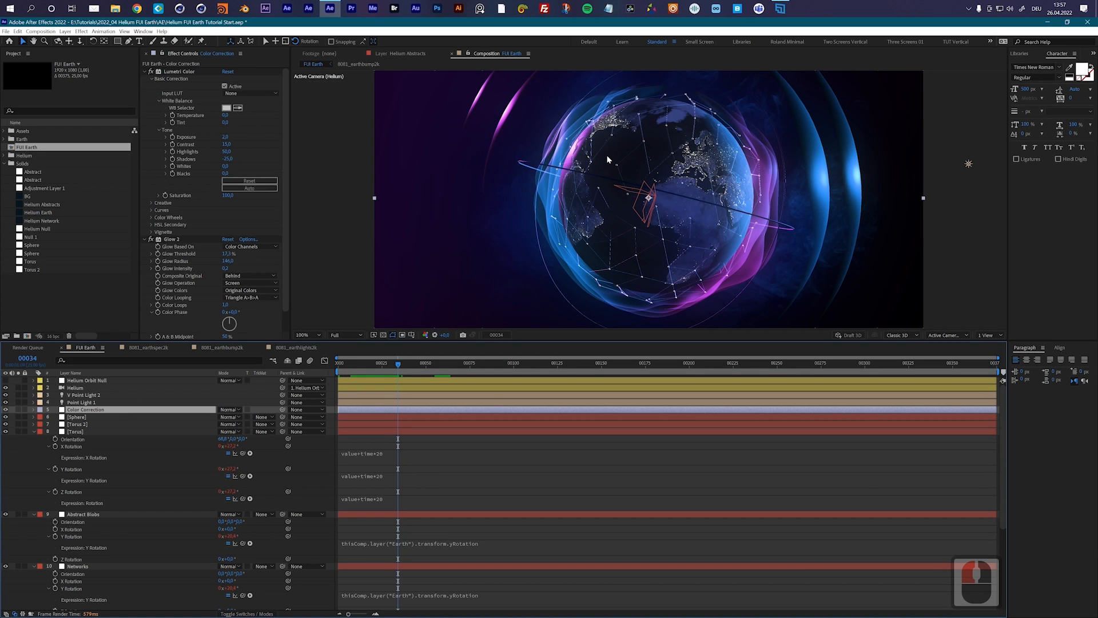
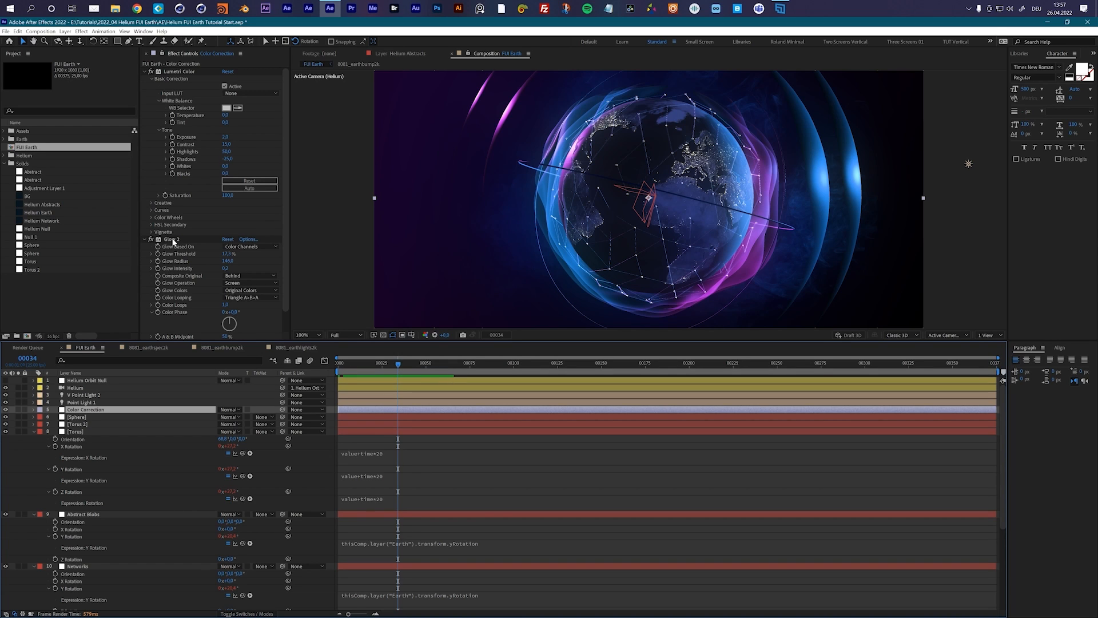
# - Collapse the properties of the Torus, Abstract Blobs, Networks and Earth nulls in the timeline
pyautogui.click(34, 431)
pyautogui.click(33, 439)
pyautogui.click(33, 506)
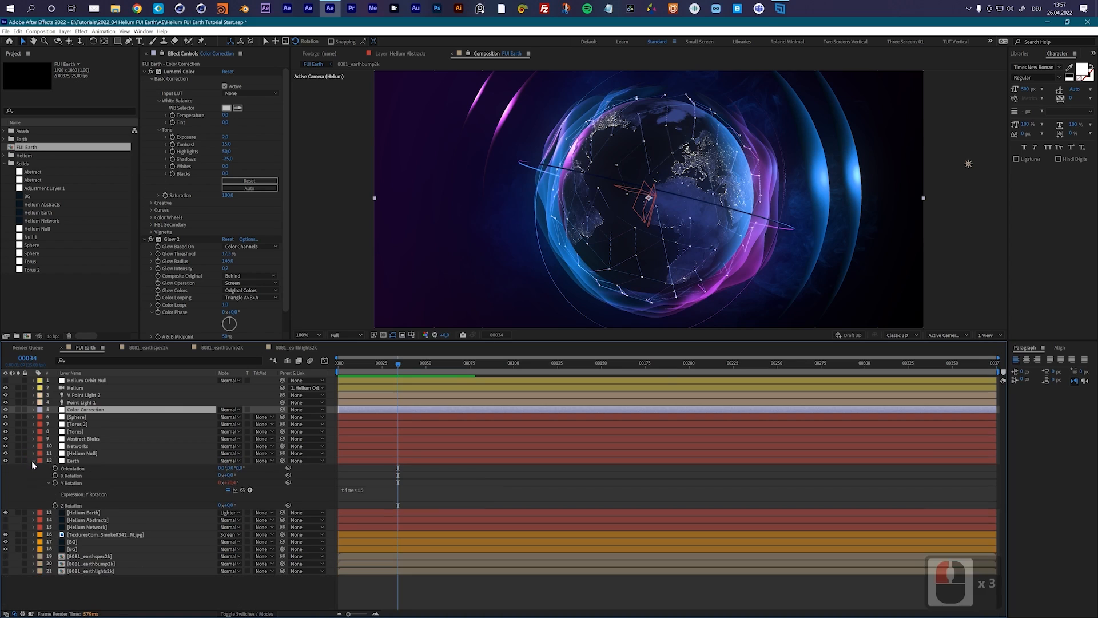
pyautogui.click(34, 447)
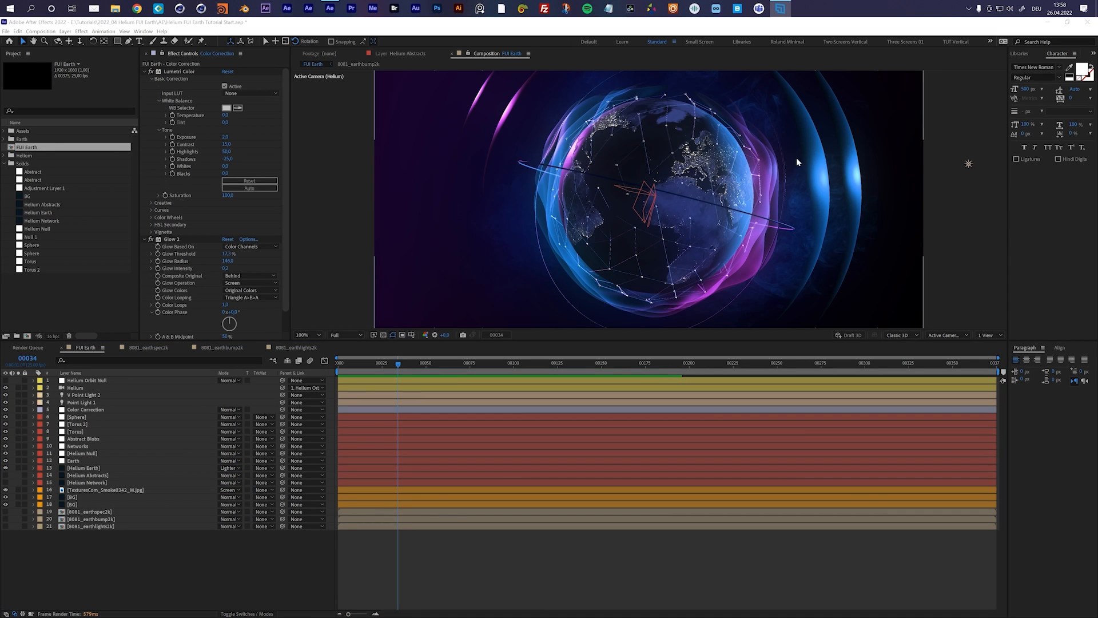
# - Add the Volumetric effect from the Helium Tools presets to the Helium Earth layer
pyautogui.click(76, 467)
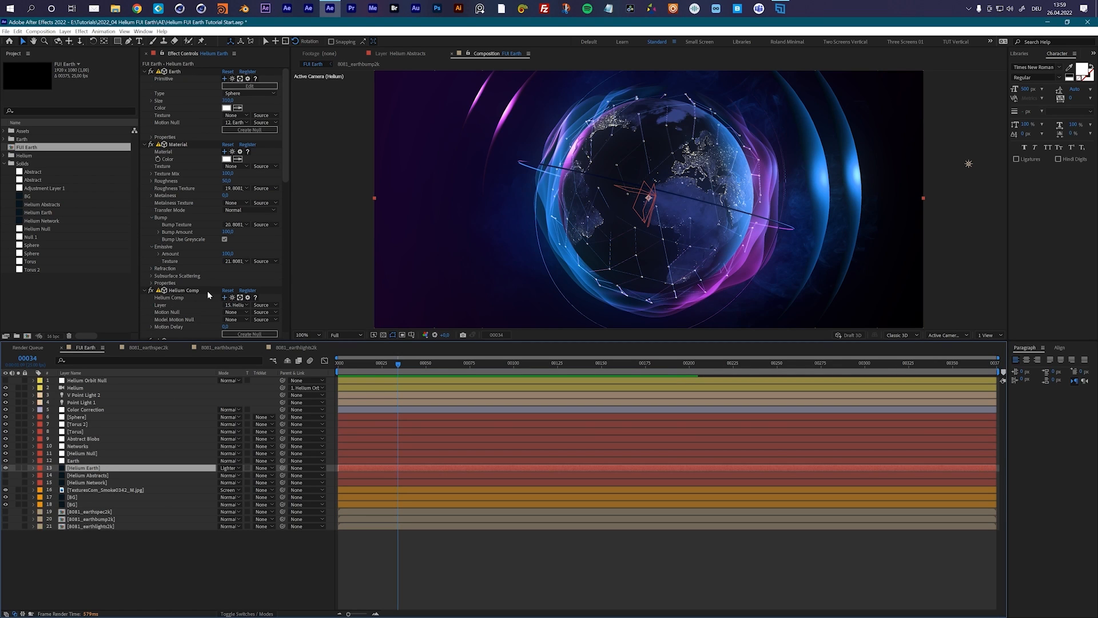
pyautogui.click(224, 298)
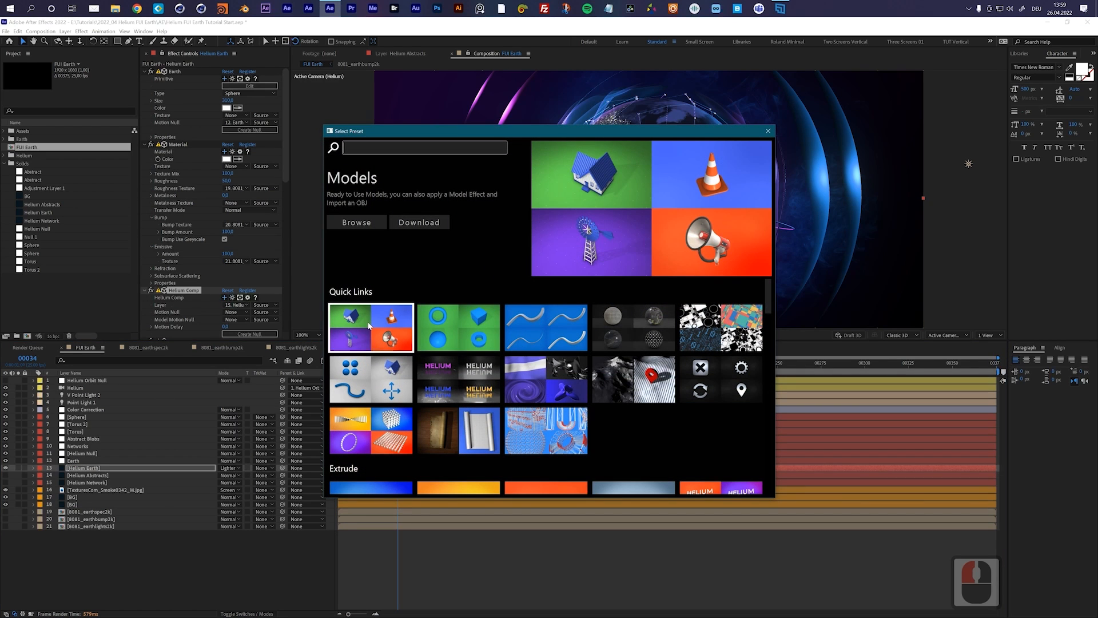
pyautogui.click(379, 147)
pyautogui.write('volu')
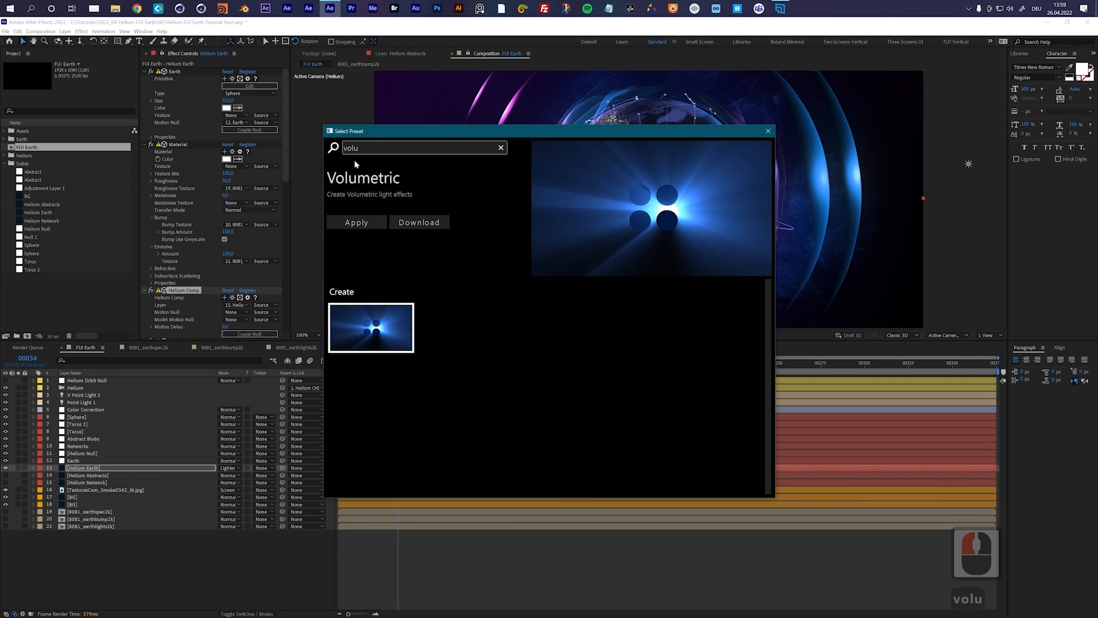
pyautogui.click(502, 148)
pyautogui.click(370, 379)
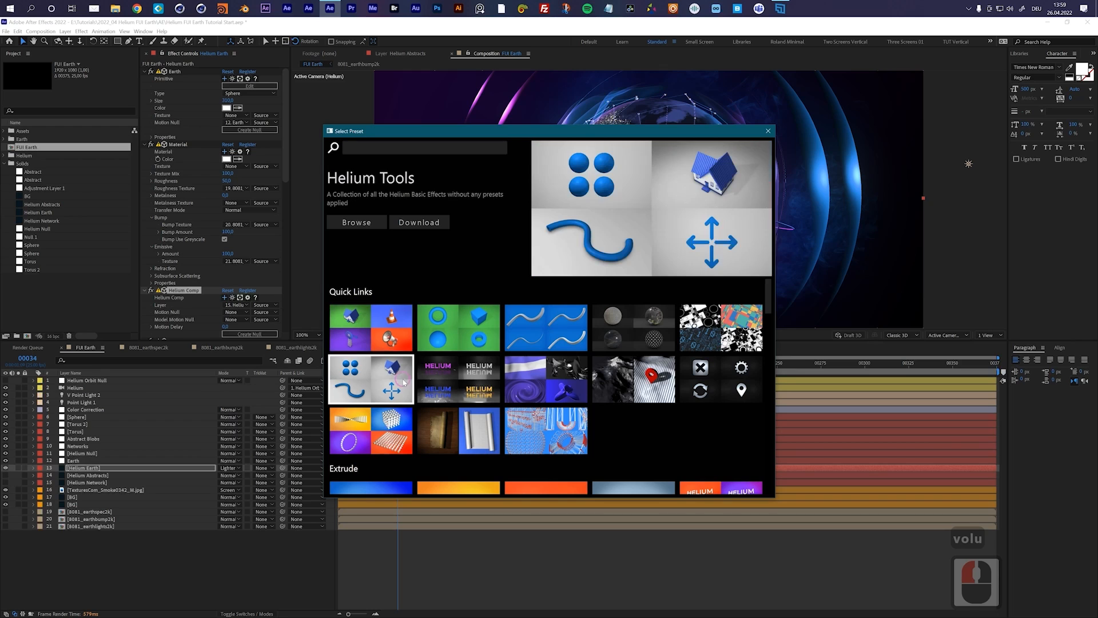
pyautogui.click(373, 223)
pyautogui.click(739, 381)
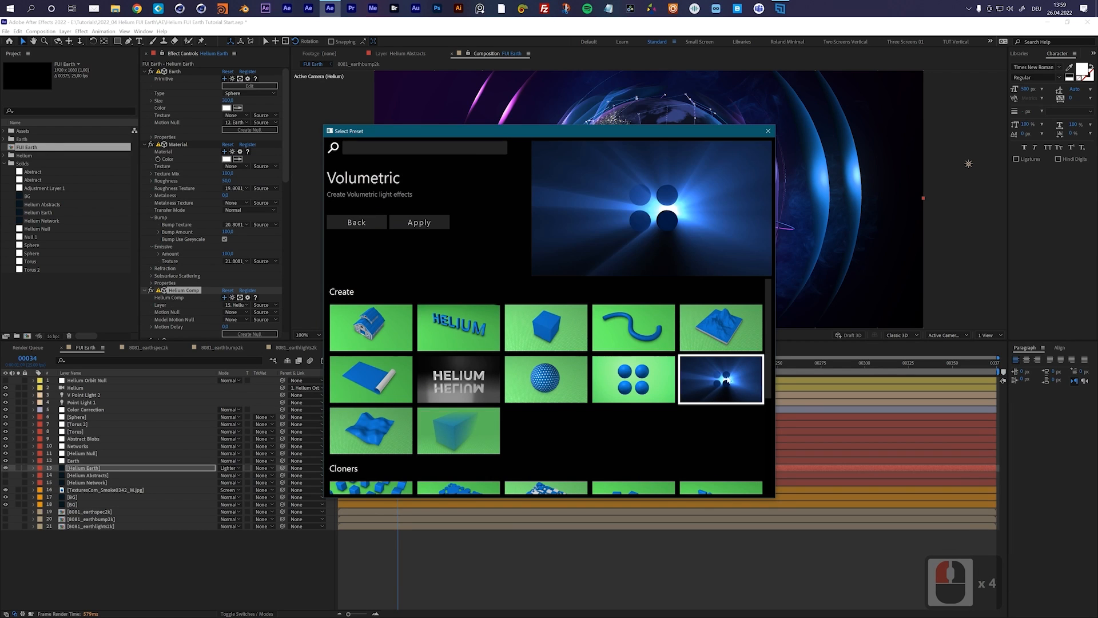
pyautogui.click(420, 223)
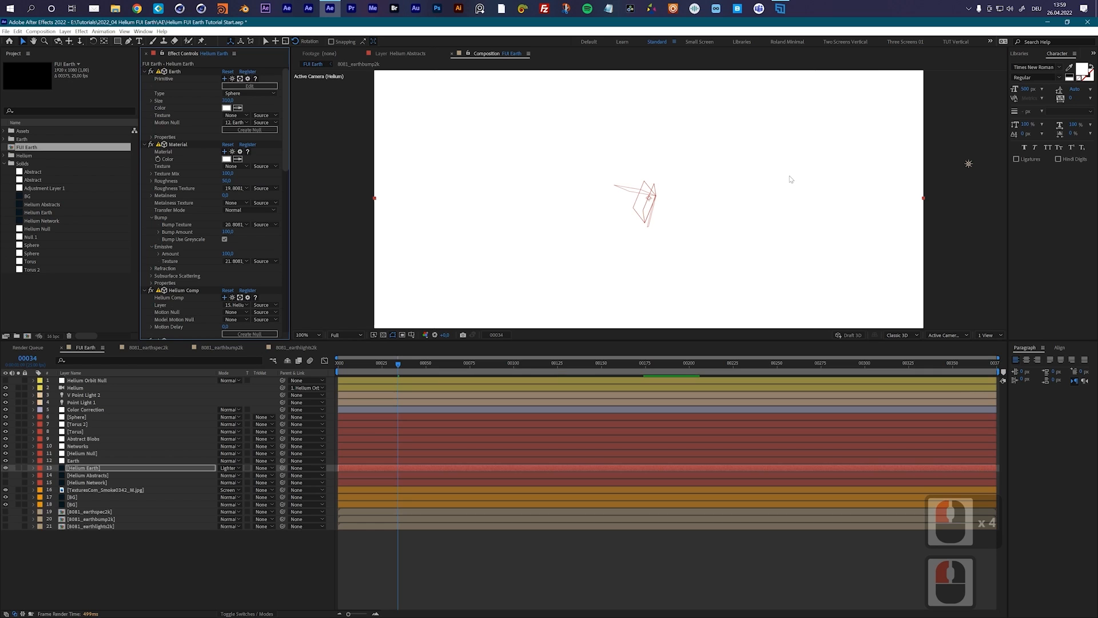
# - Set the Amount of the Volumetric effect on Helium Earth to 2
pyautogui.moveTo(286, 164); pyautogui.dragTo(286, 327)
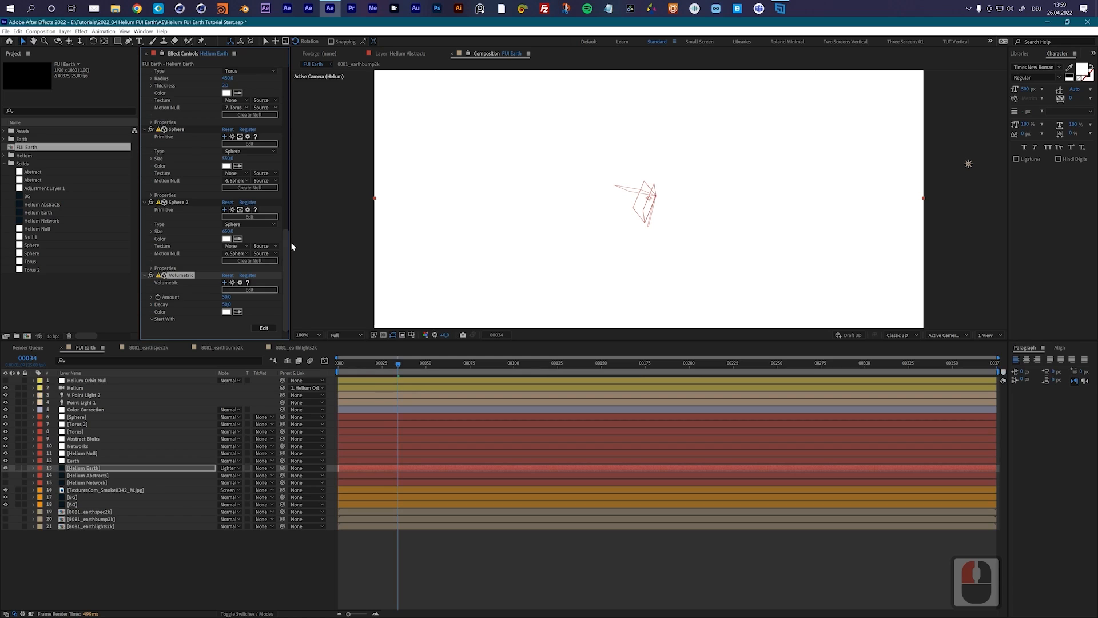
pyautogui.click(228, 296)
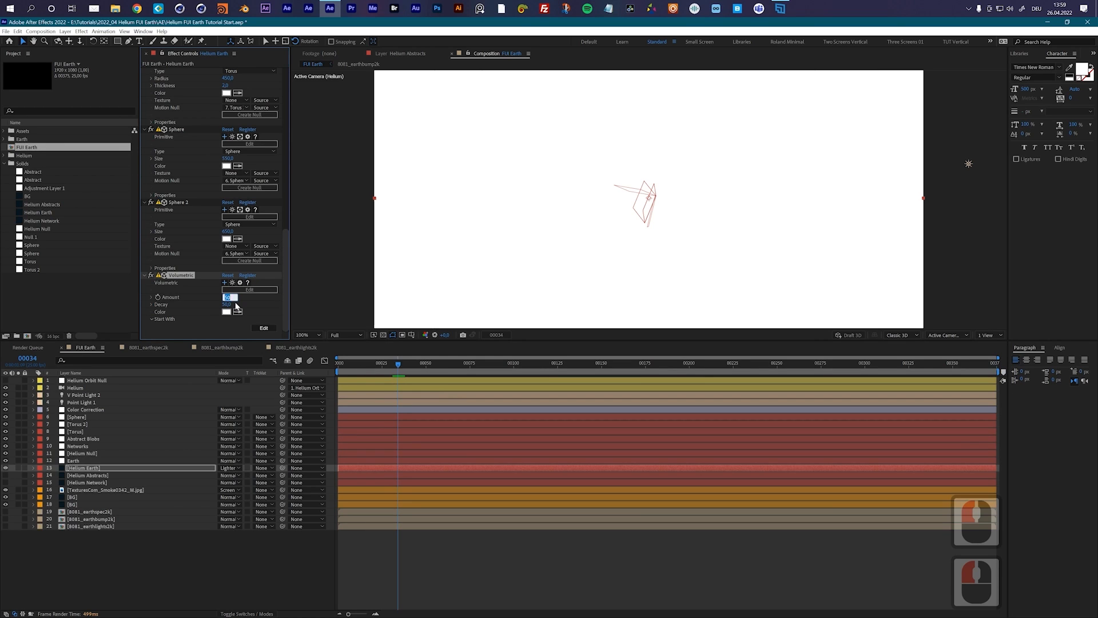
pyautogui.write('2')
pyautogui.press('Return')
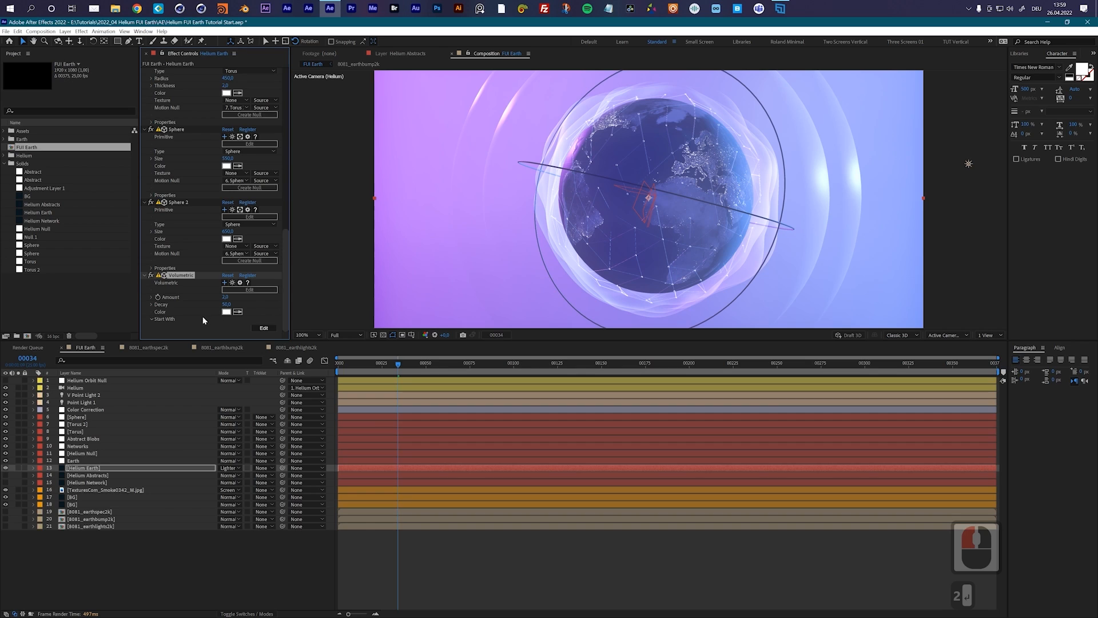
# - Set the Volumetric effect's Start With name filter to V
pyautogui.scroll(-2, 153, 322)
pyautogui.click(152, 336)
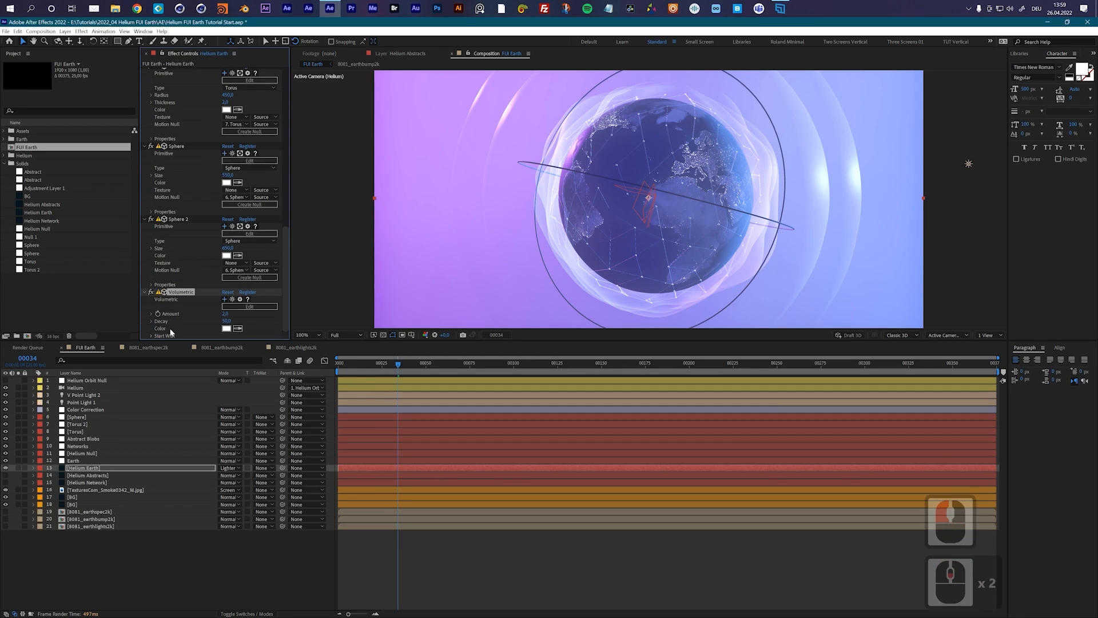
pyautogui.click(275, 330)
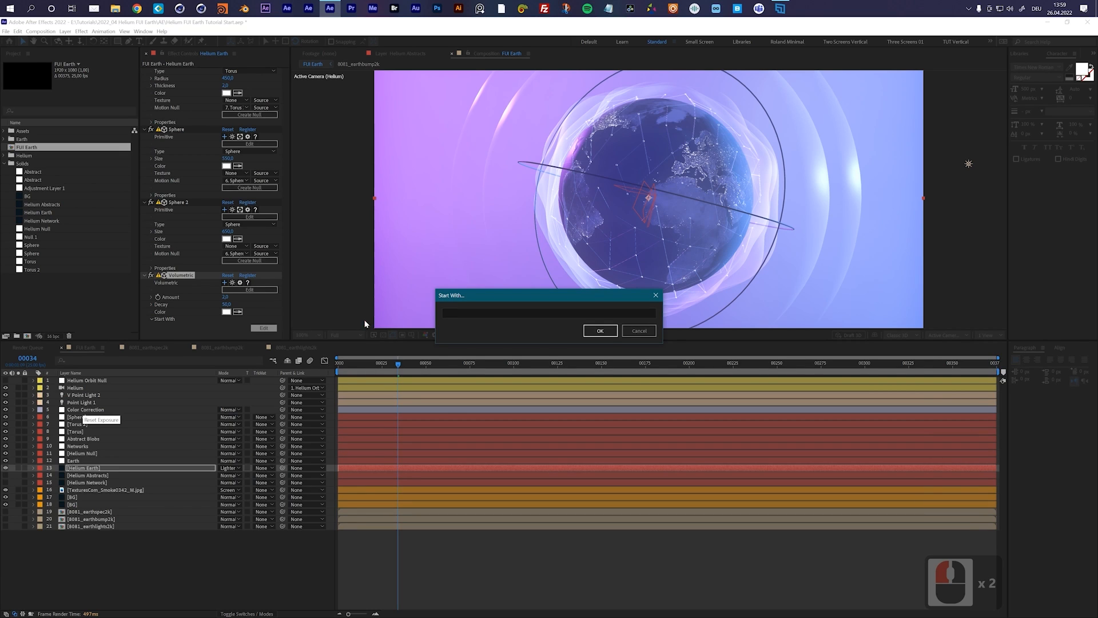
pyautogui.click(446, 314)
pyautogui.write('V')
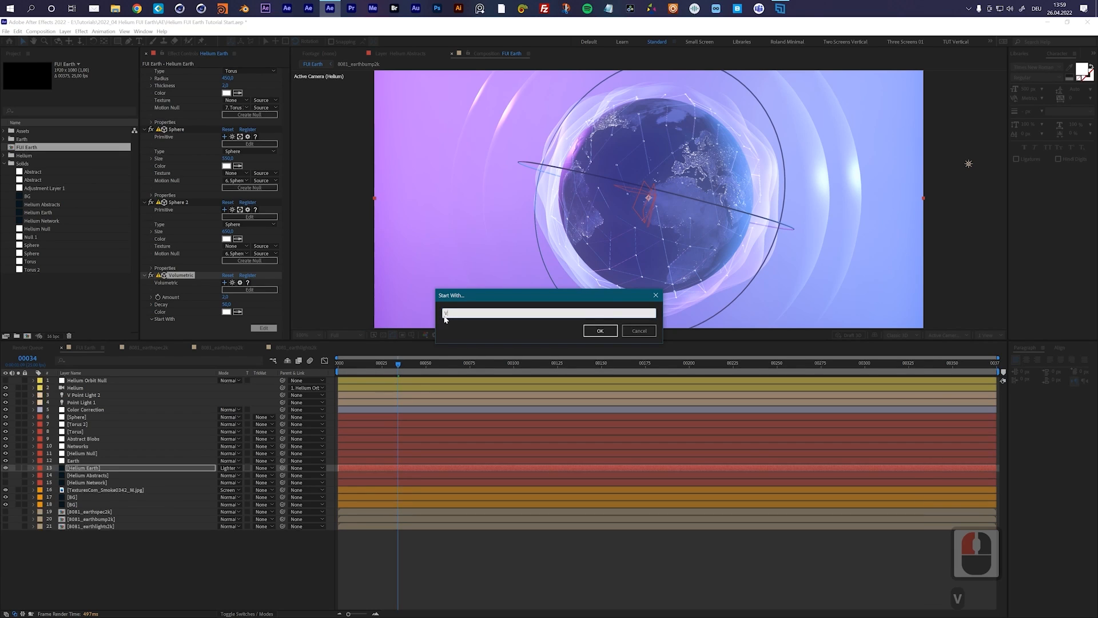
pyautogui.click(599, 332)
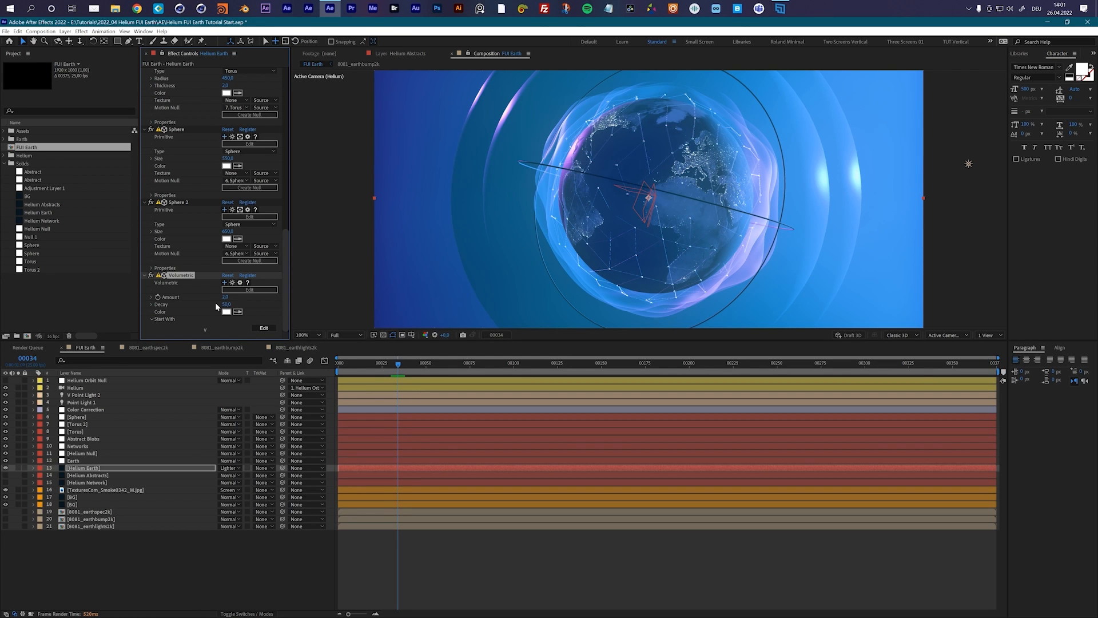
# - Apply the Volumetric 05 (Shimmer Directional Extreme) preset to the Volumetric effect
pyautogui.click(249, 289)
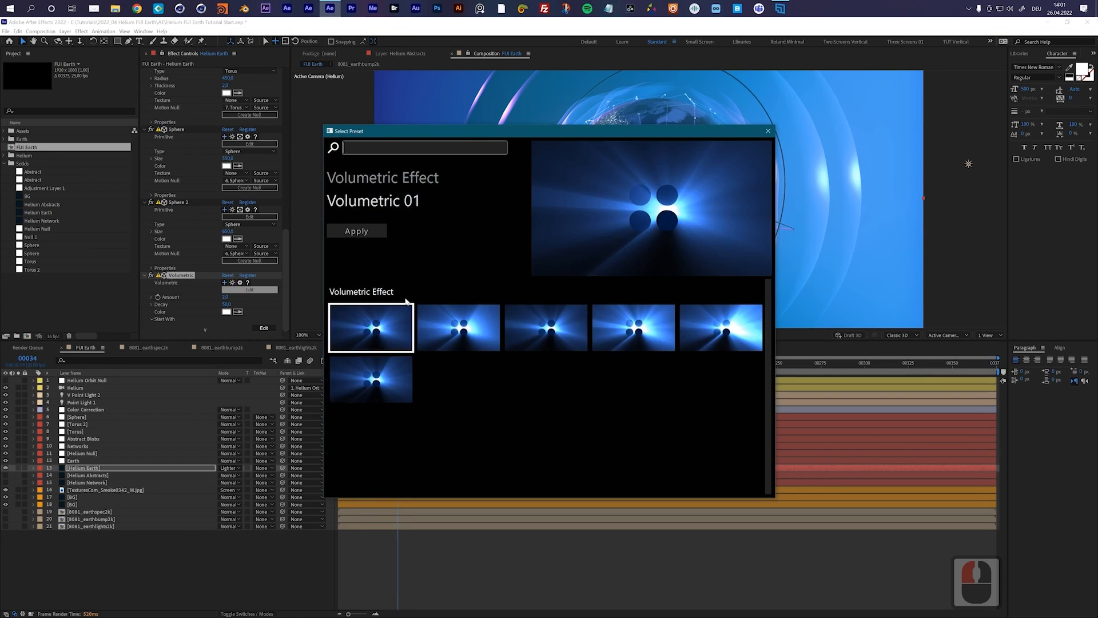
pyautogui.click(724, 330)
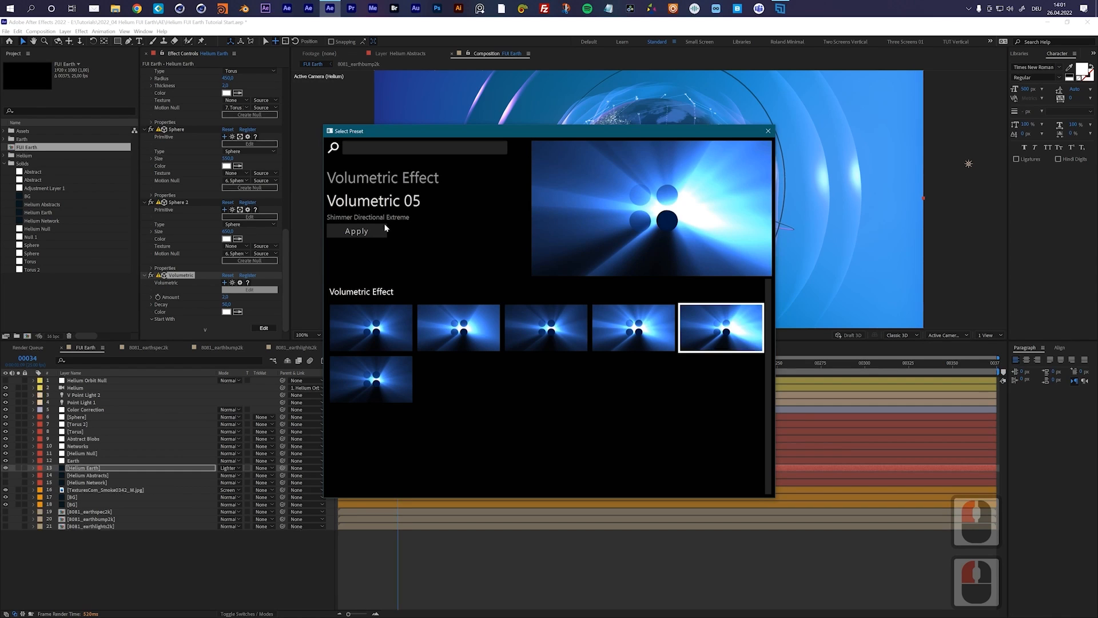
pyautogui.click(358, 231)
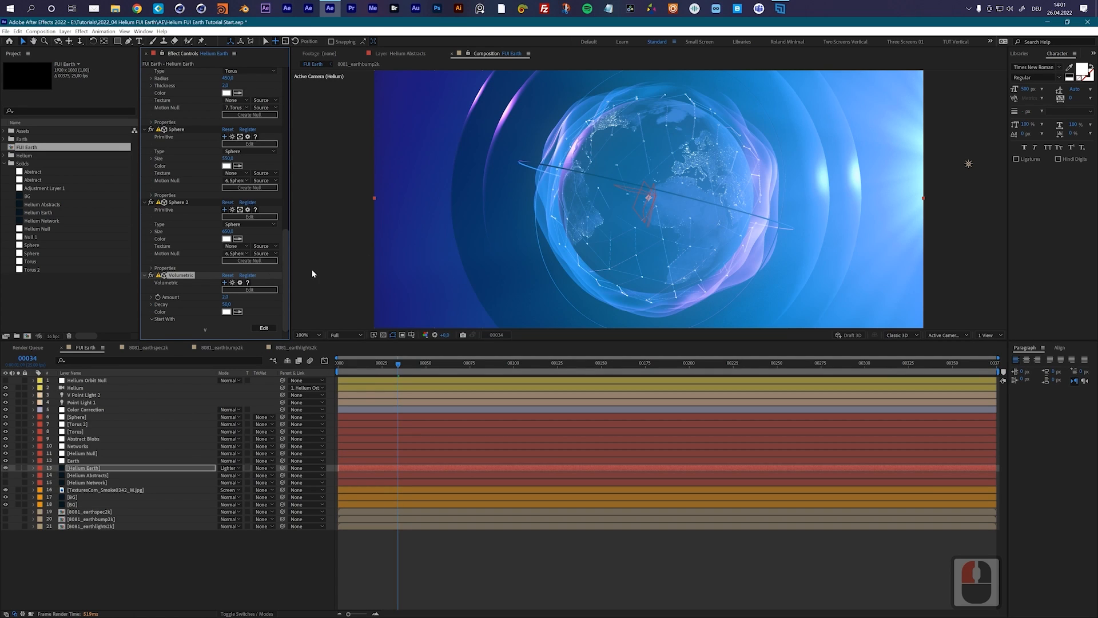
# - Set the Decay of the Volumetric effect on Helium Earth to 12
pyautogui.moveTo(229, 305); pyautogui.dragTo(219, 310)
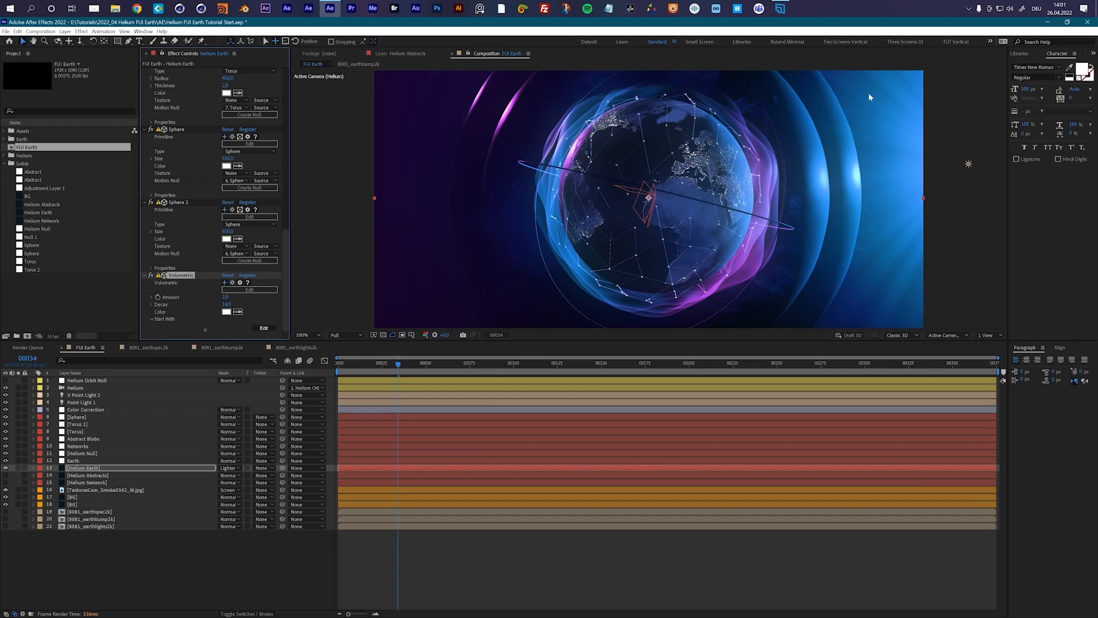
pyautogui.click(226, 305)
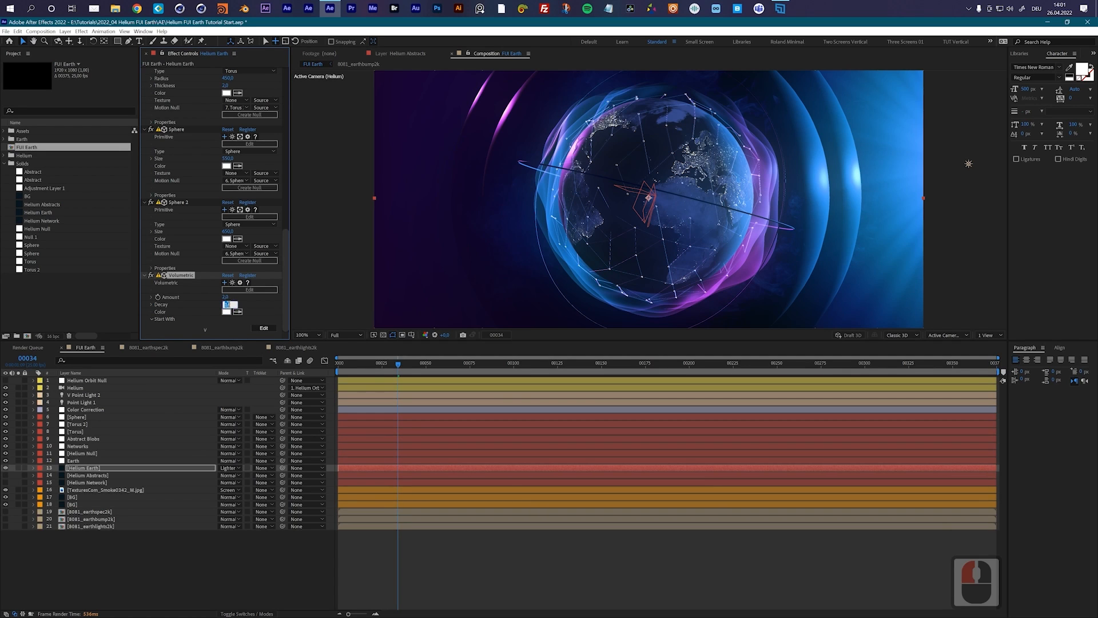
pyautogui.write('12')
pyautogui.press('Return')
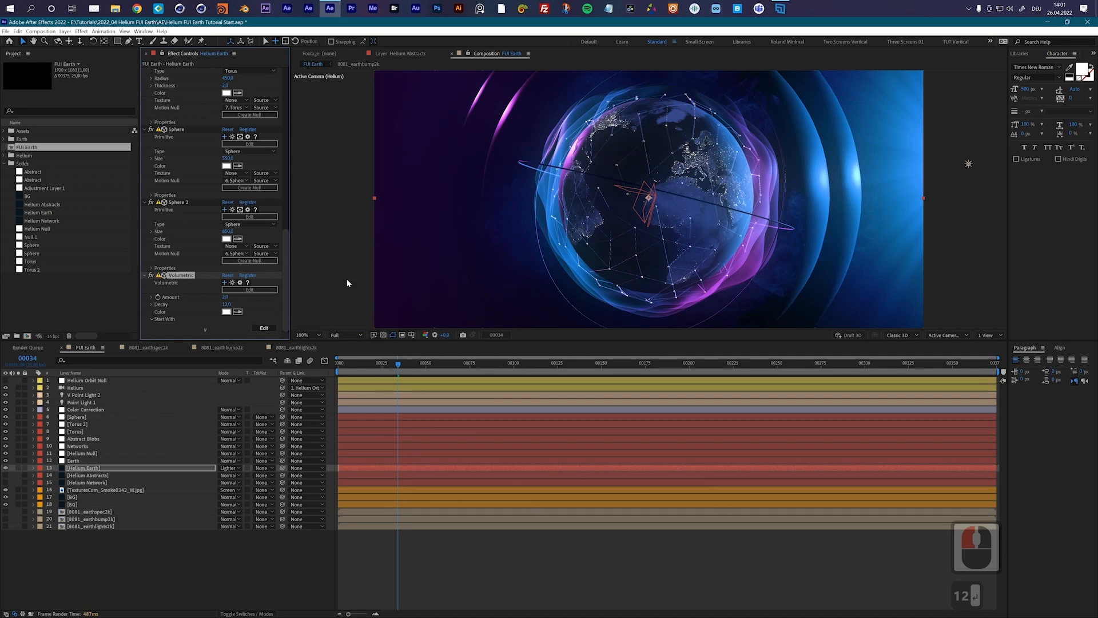
# - Try Amount values of 3 and 5 for the Volumetric effect on Helium Earth
pyautogui.click(226, 300)
pyautogui.write('3')
pyautogui.press('Return')
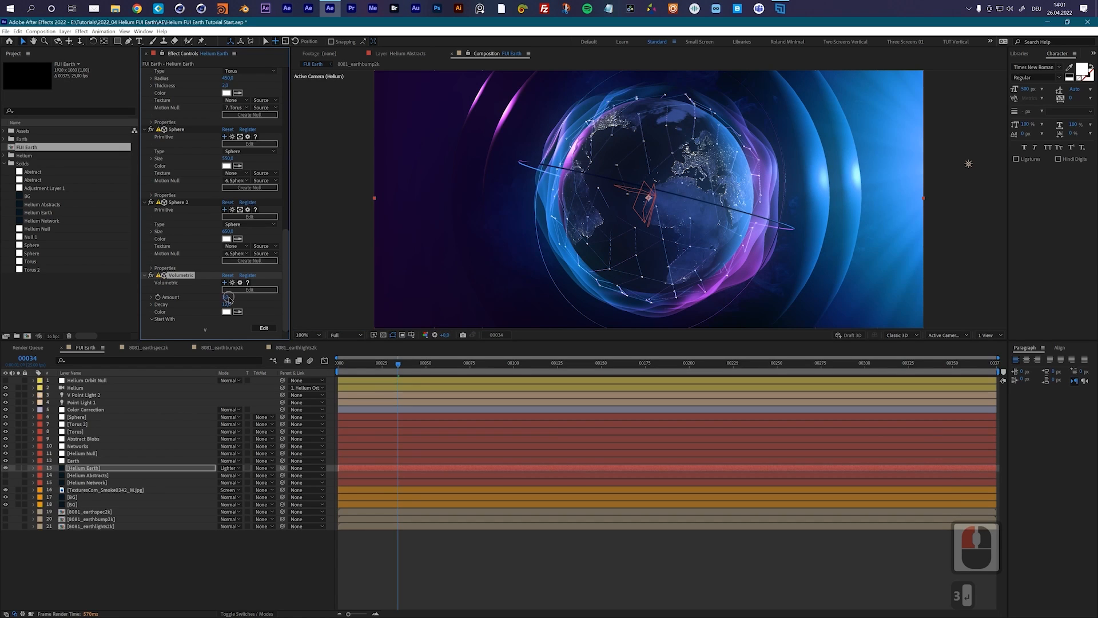
pyautogui.click(226, 299)
pyautogui.write('5')
pyautogui.press('Return')
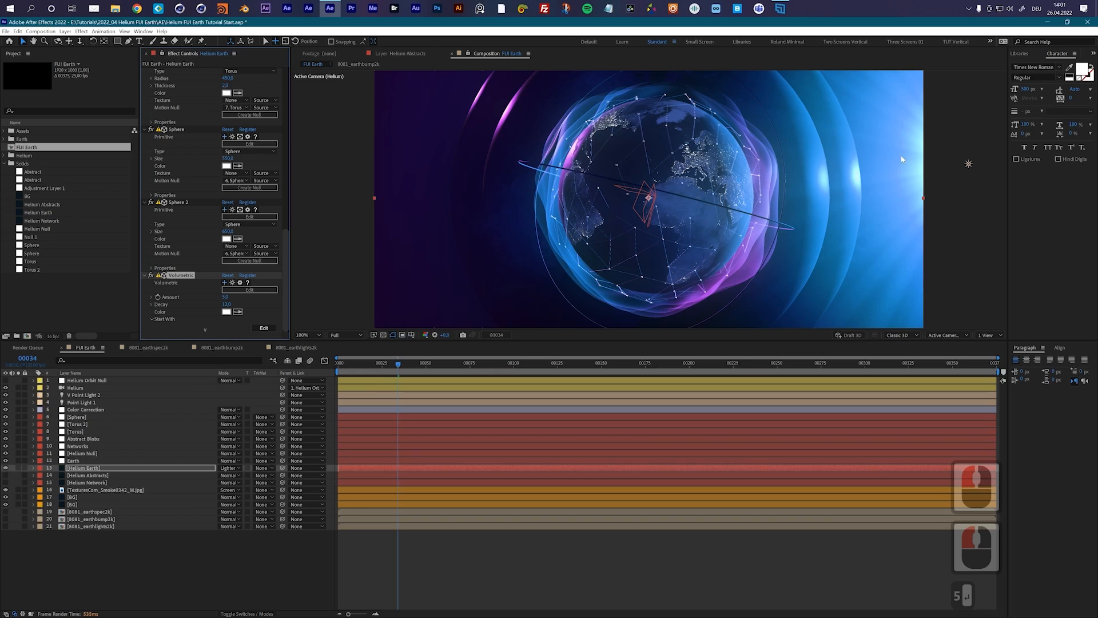
# - Set the Volumetric effect's Amount back to 2 on the Helium Earth layer
pyautogui.click(226, 296)
pyautogui.write('2')
pyautogui.press('Return')
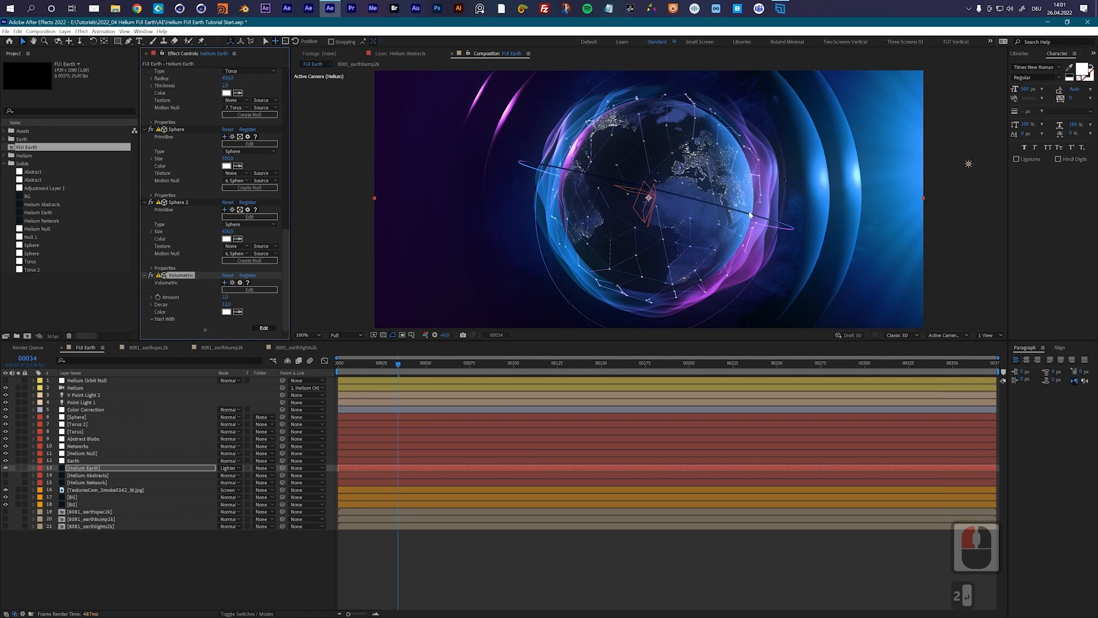